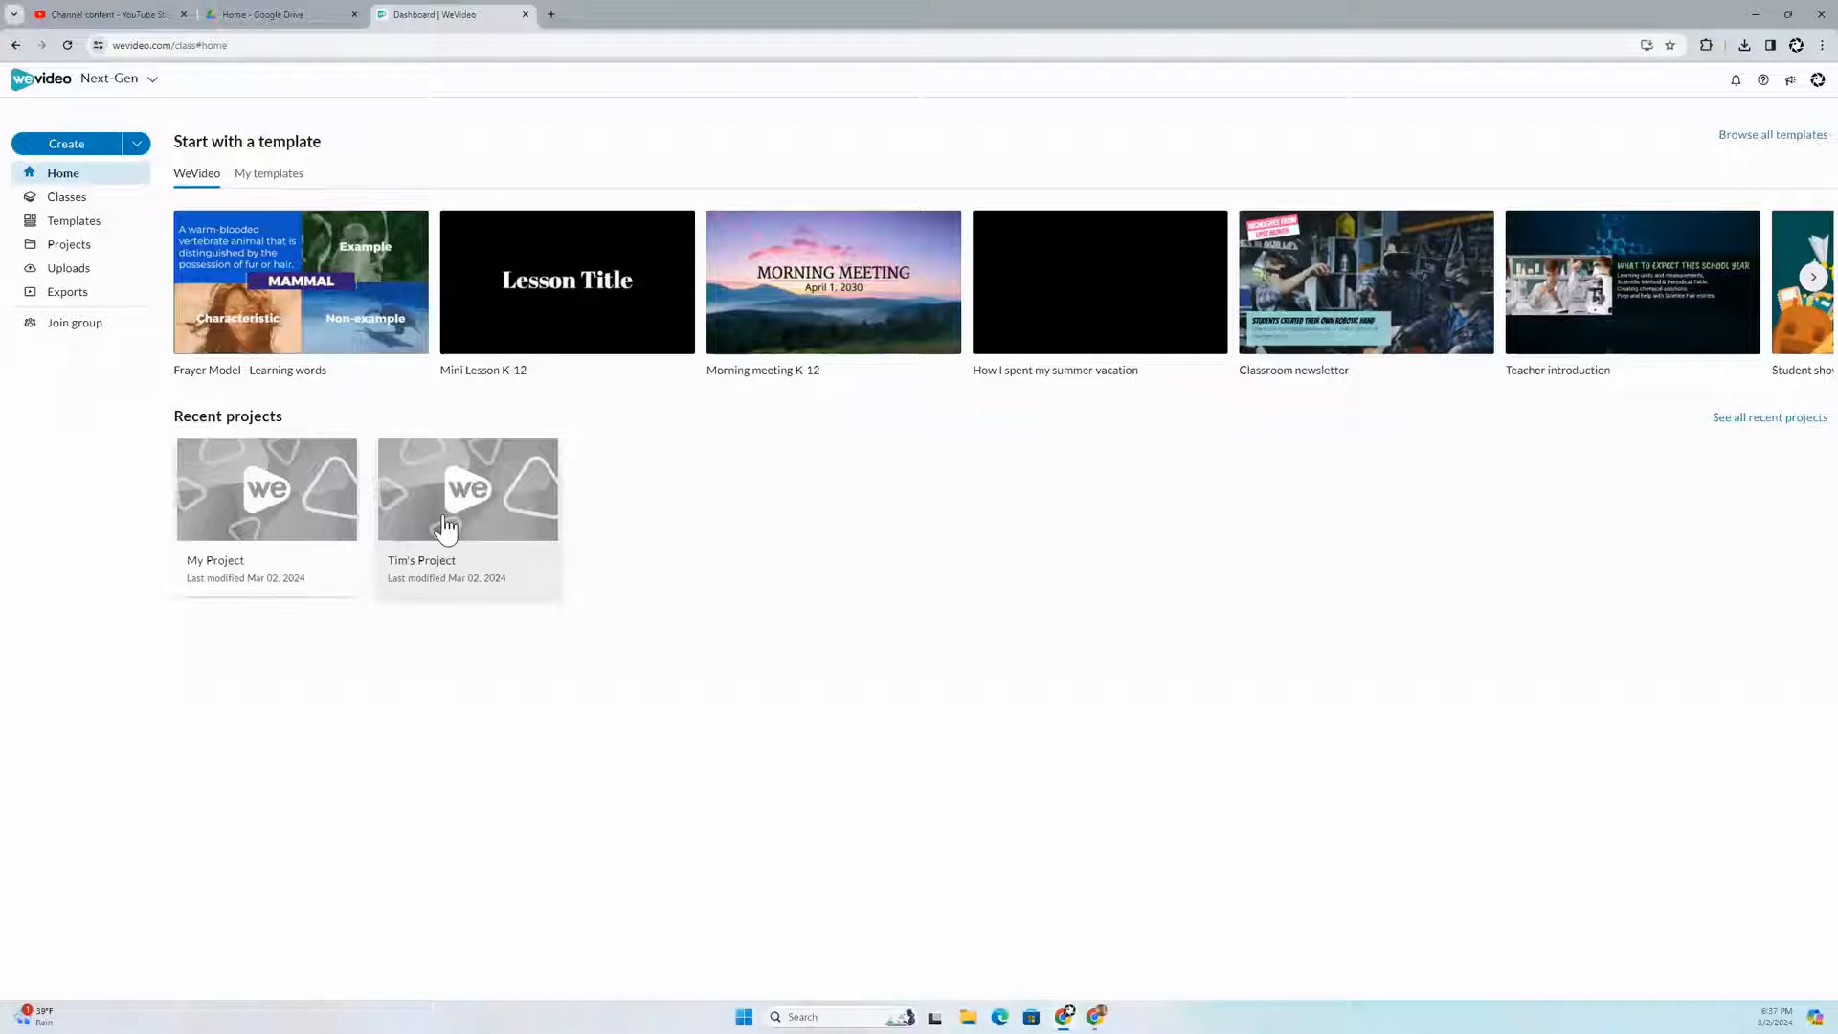
Step: Open the second listed project for editing and enlarge its timeline and media library areas
click(88, 251)
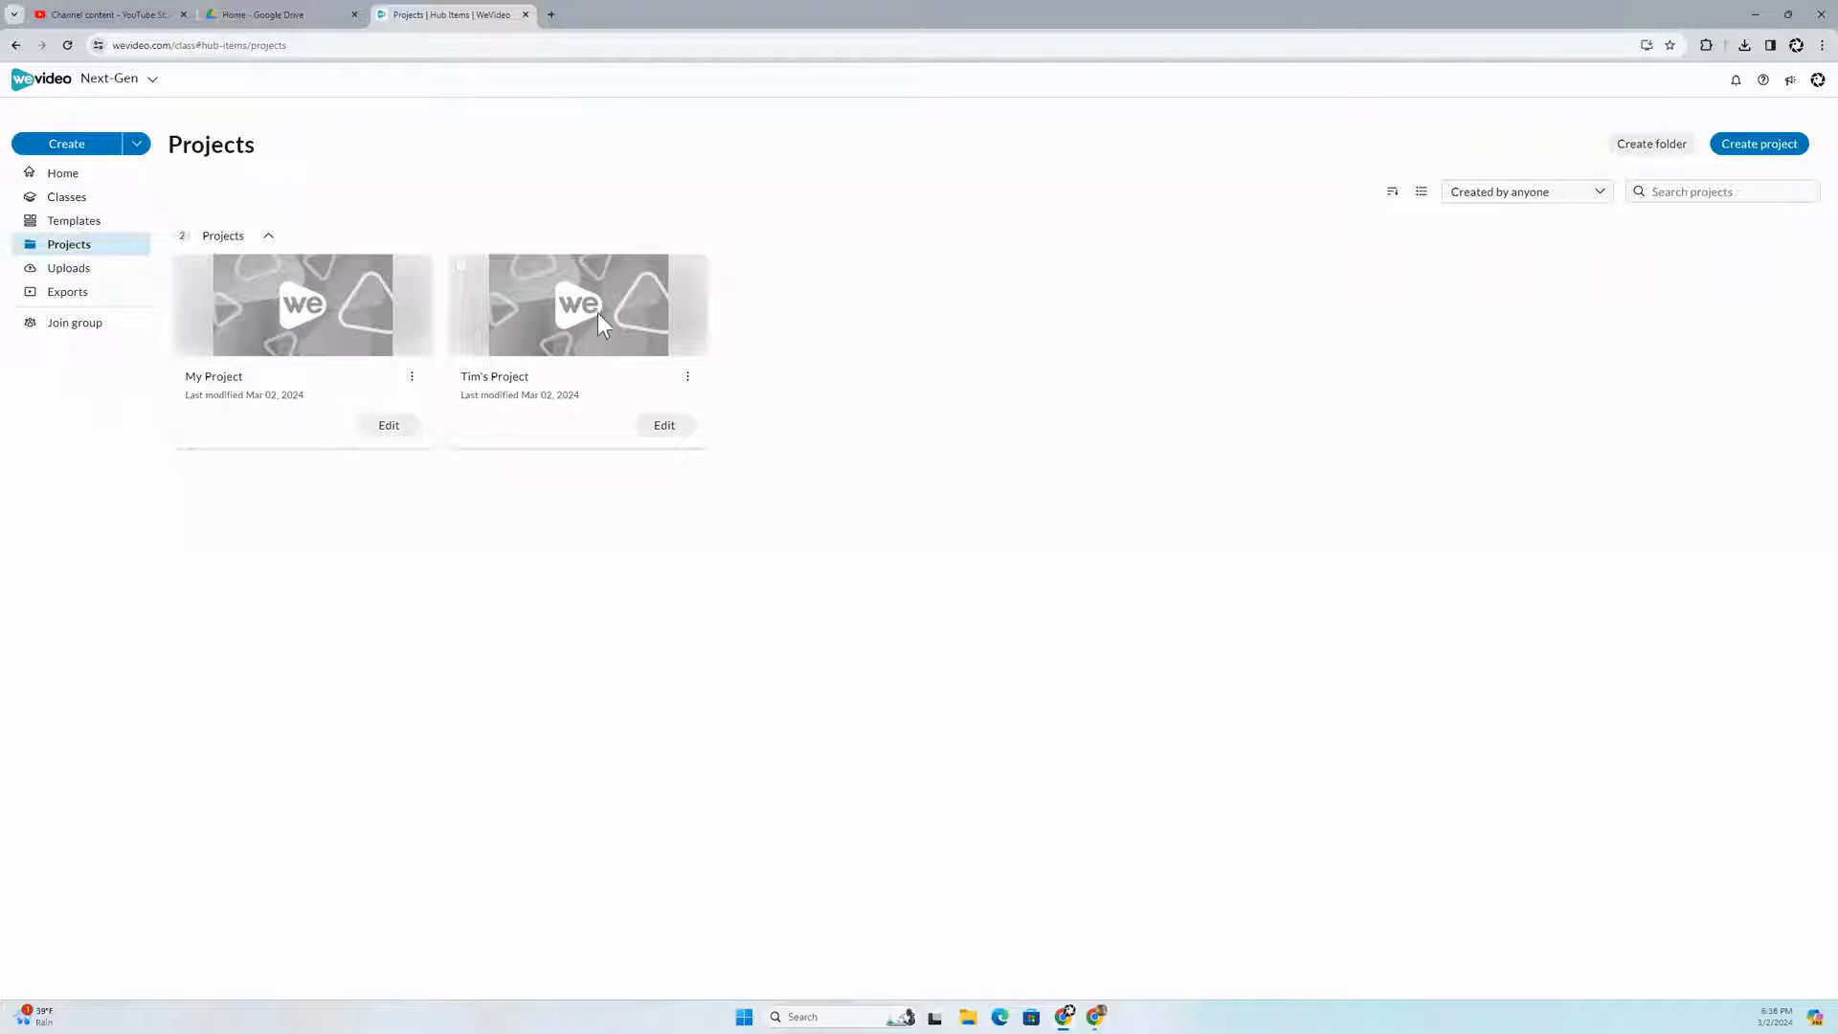
click(663, 428)
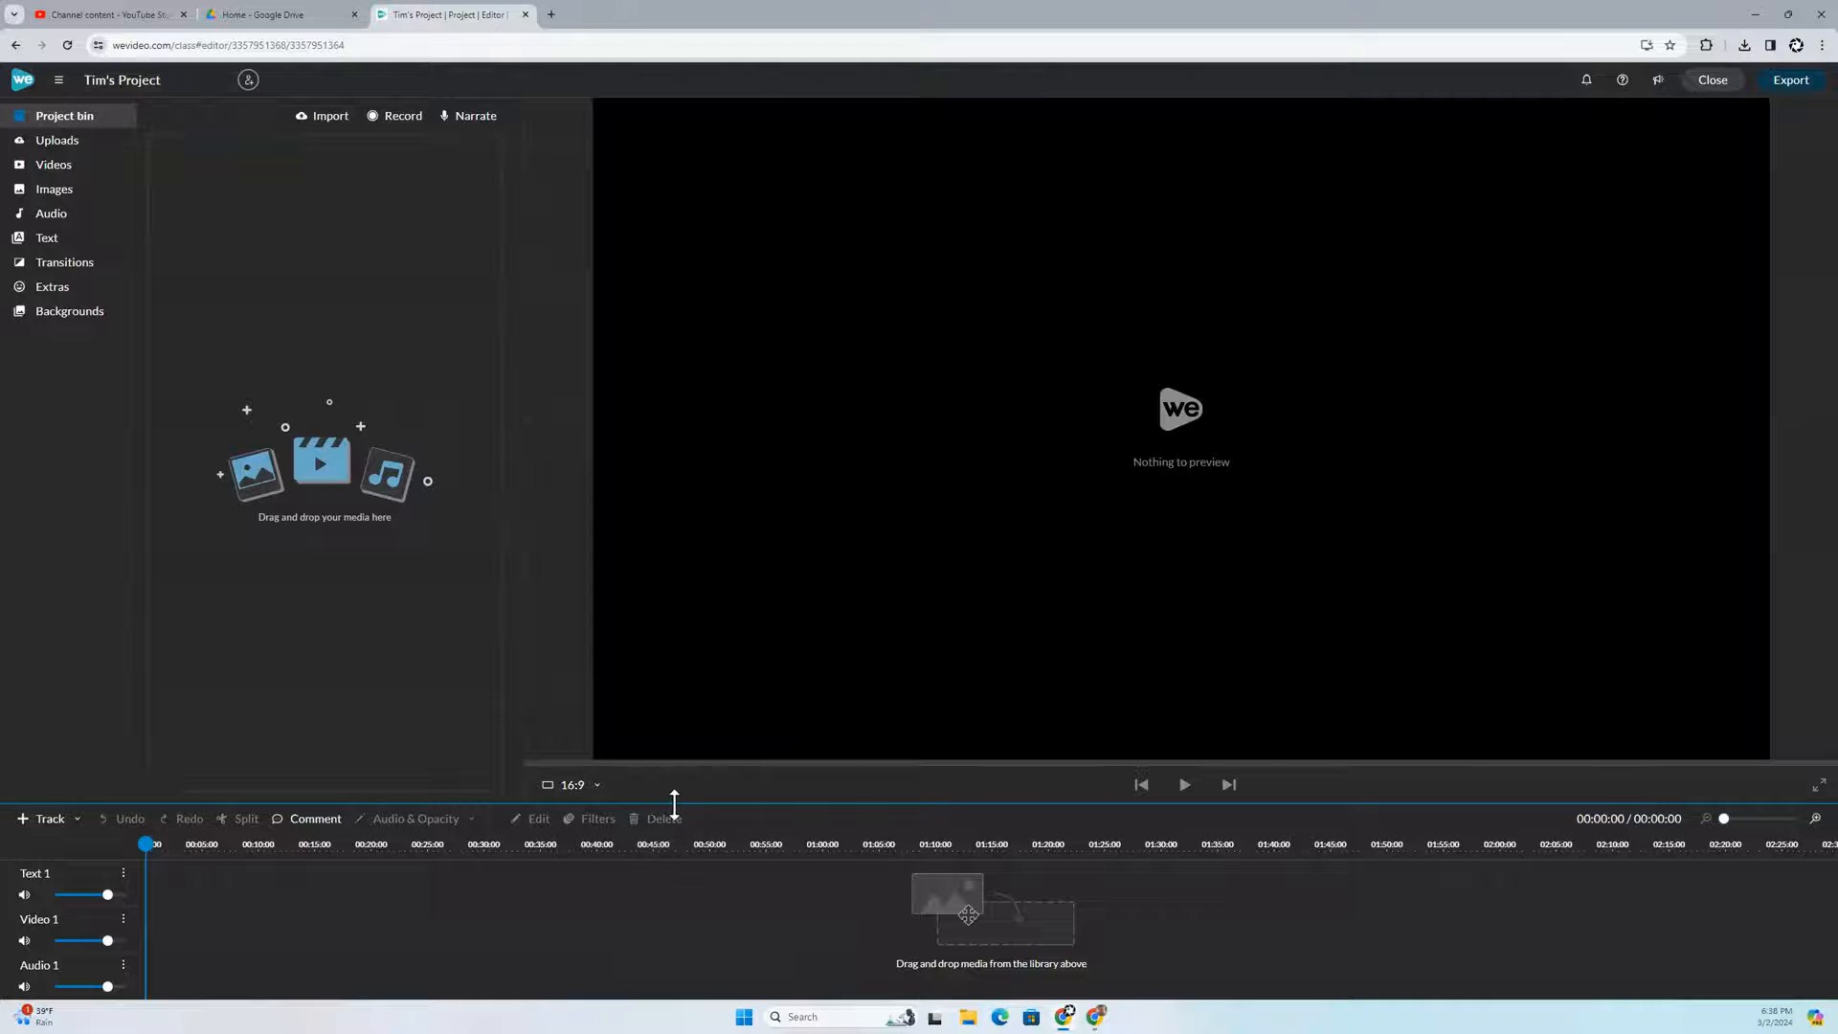
drag(674, 804, 668, 698)
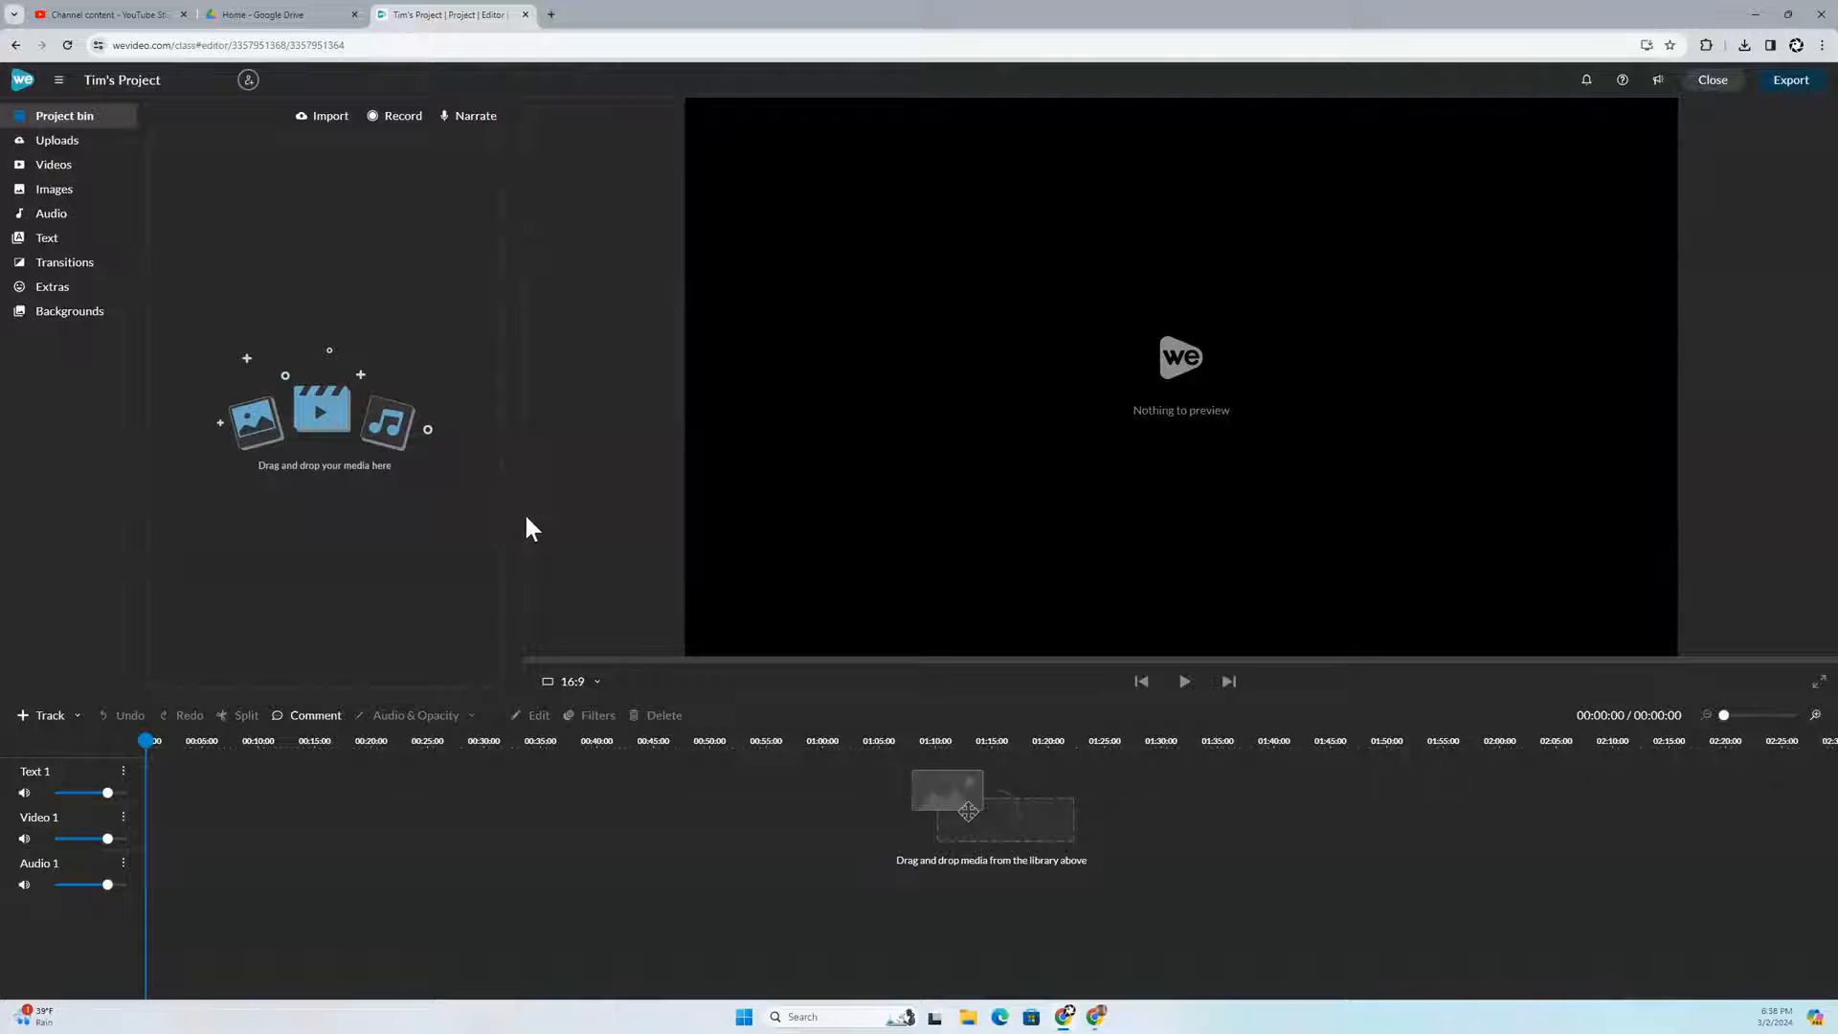
drag(523, 517, 761, 515)
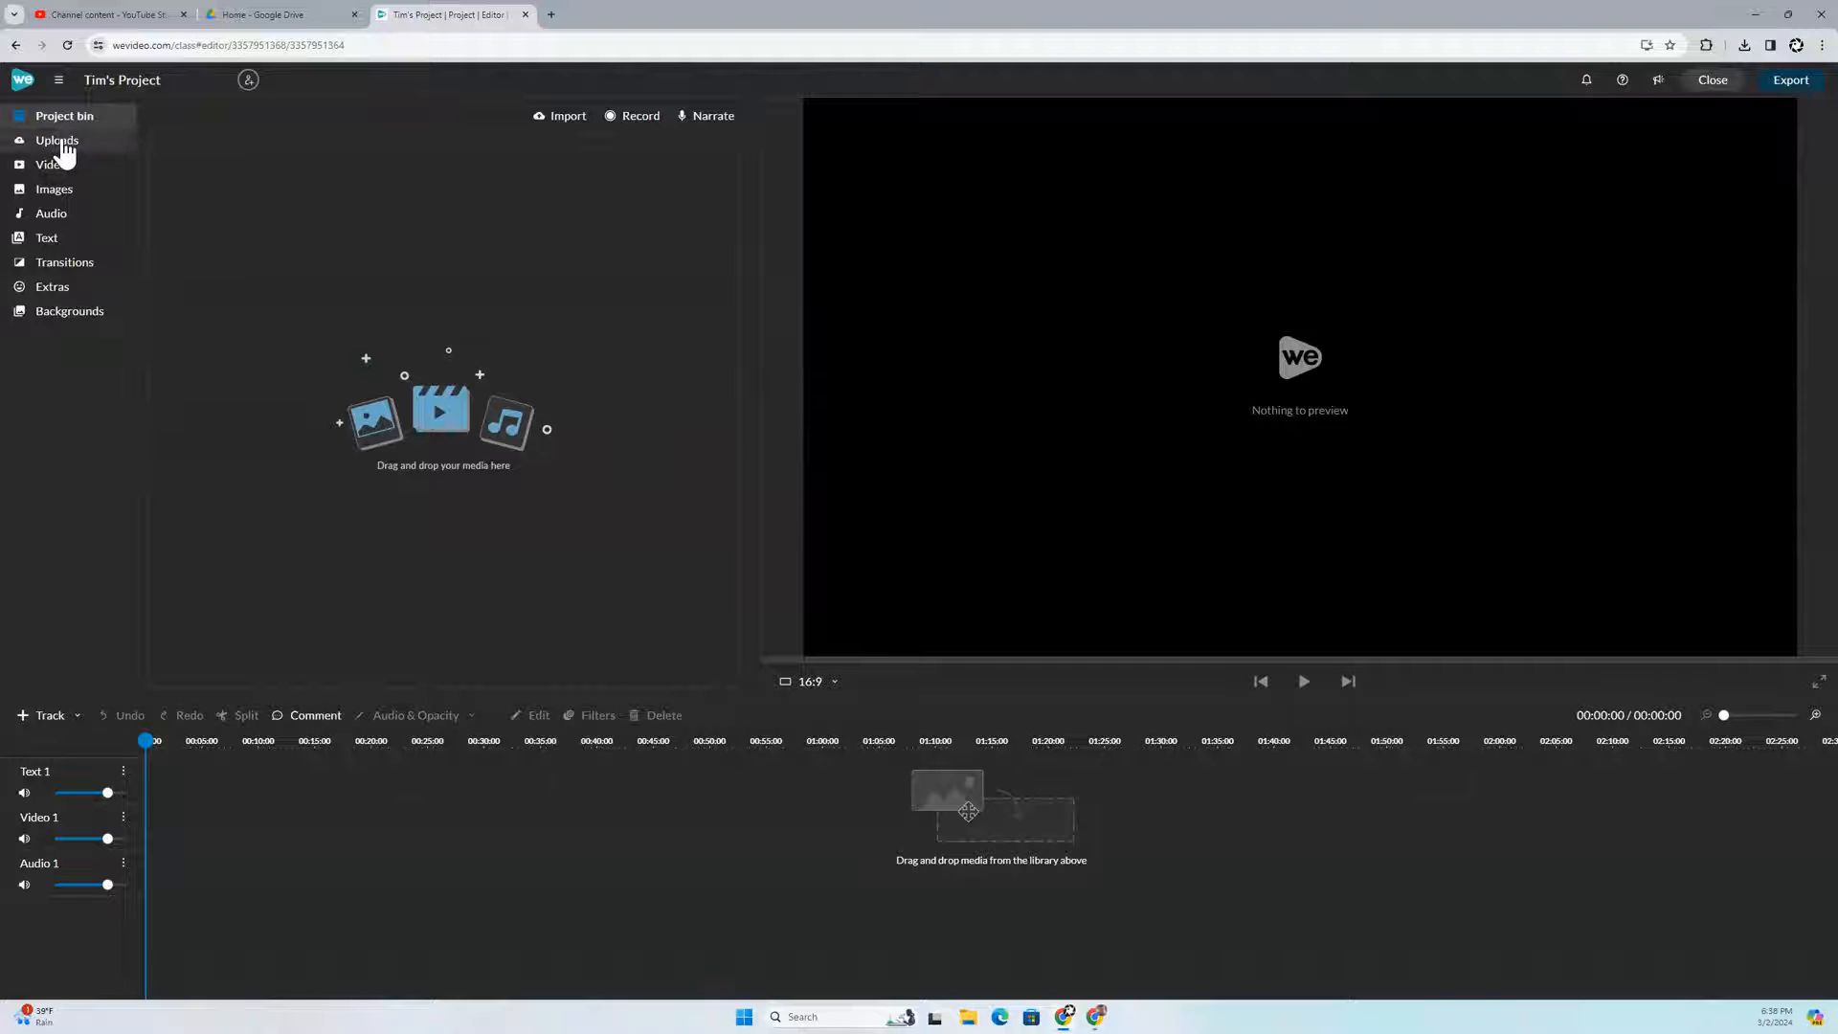
Step: Start a media import into the uploads from Google Drive, choosing the Google account and granting the requested access
click(64, 144)
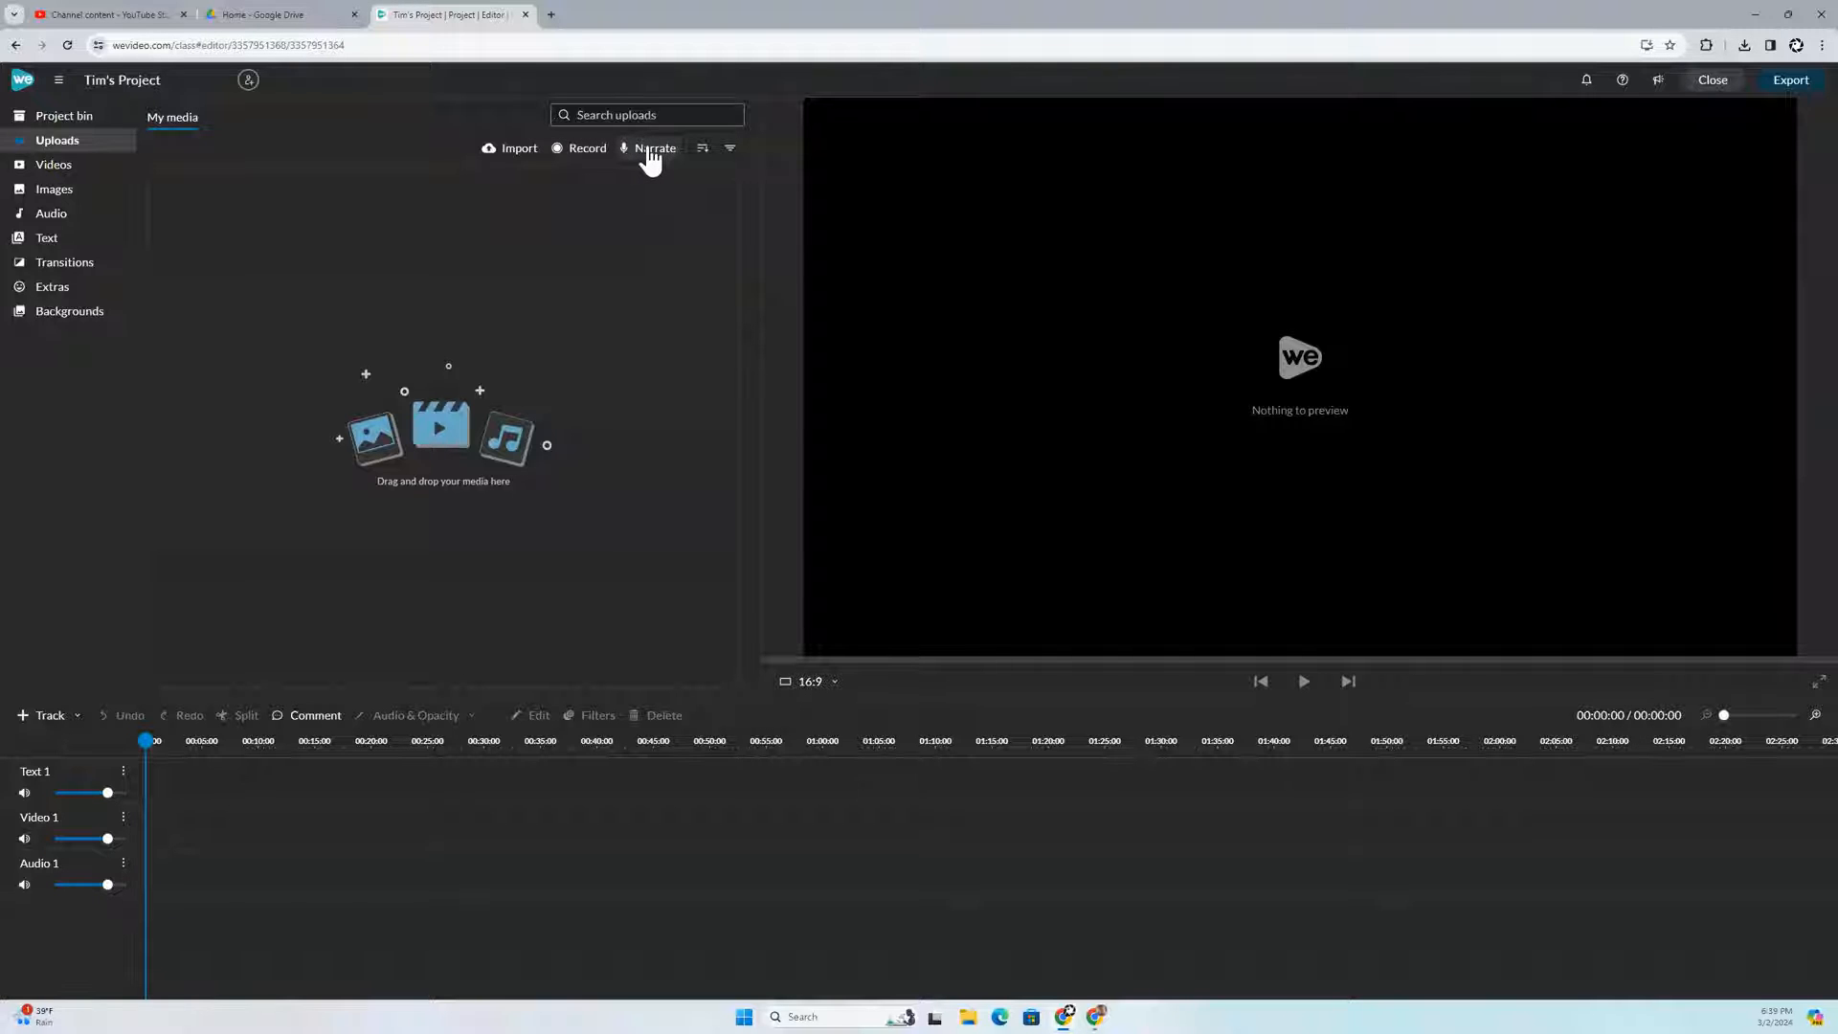
click(508, 149)
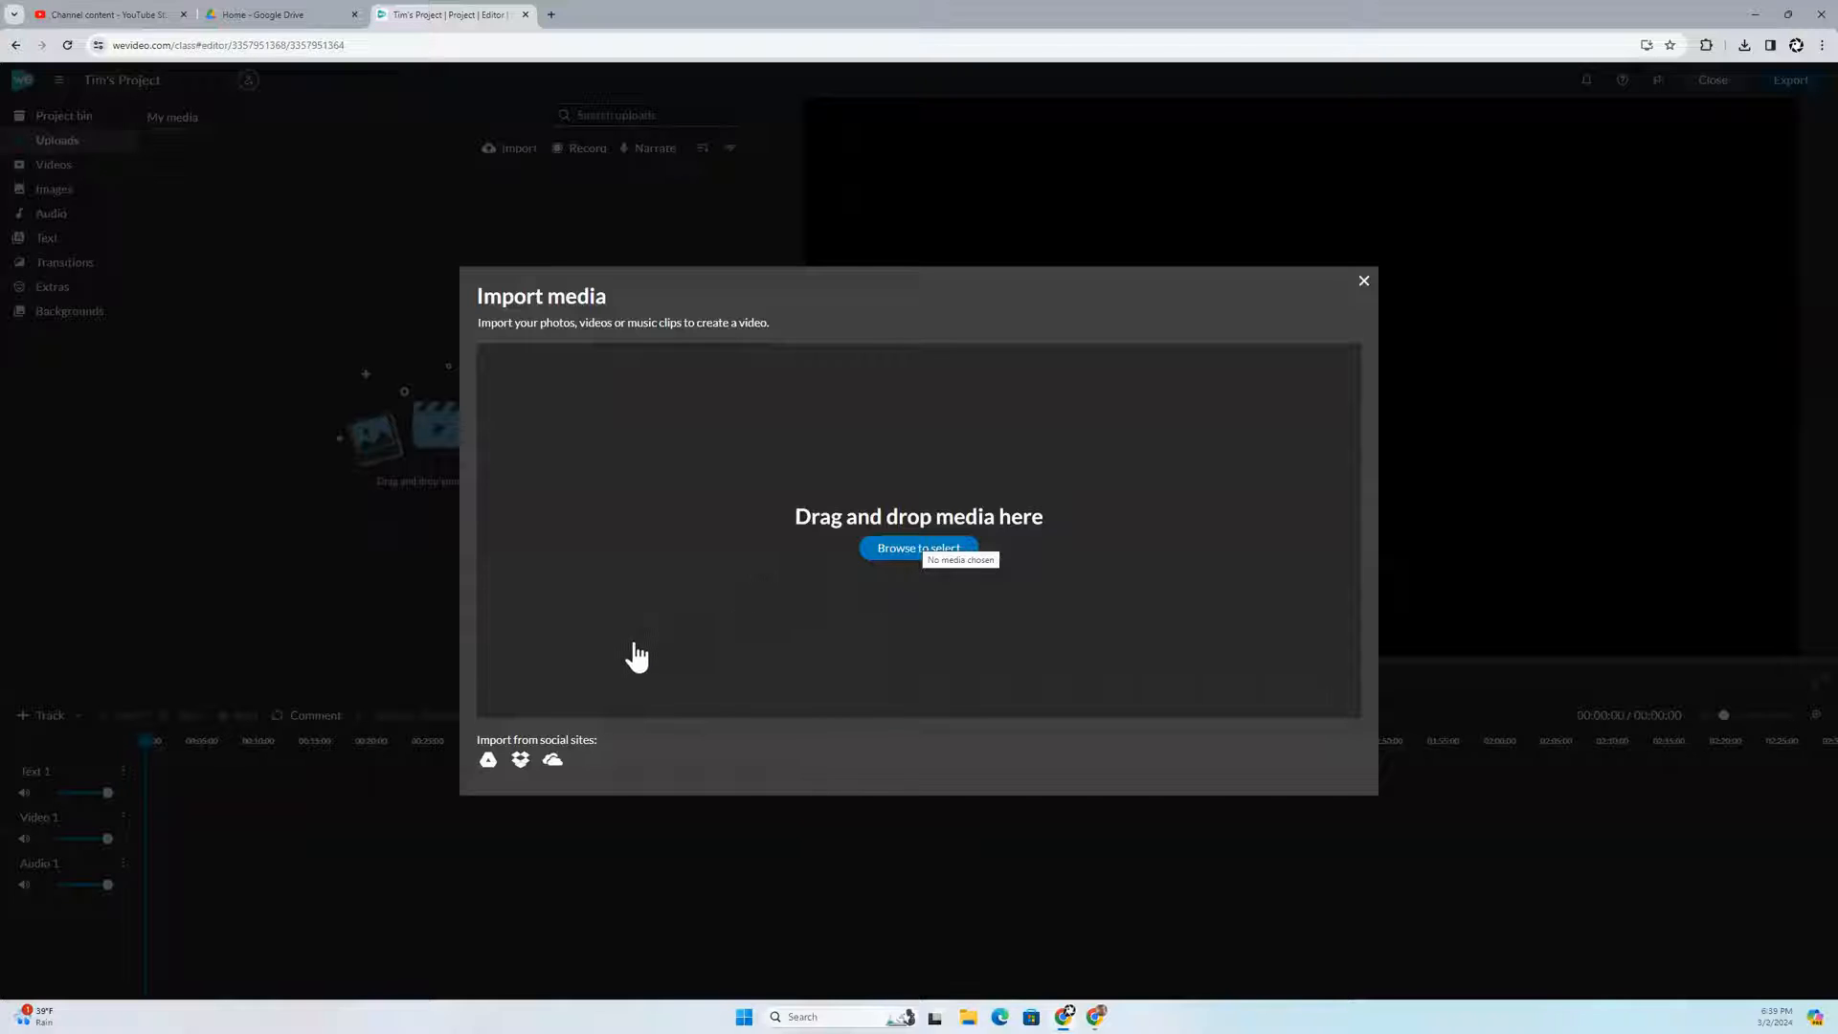
click(488, 763)
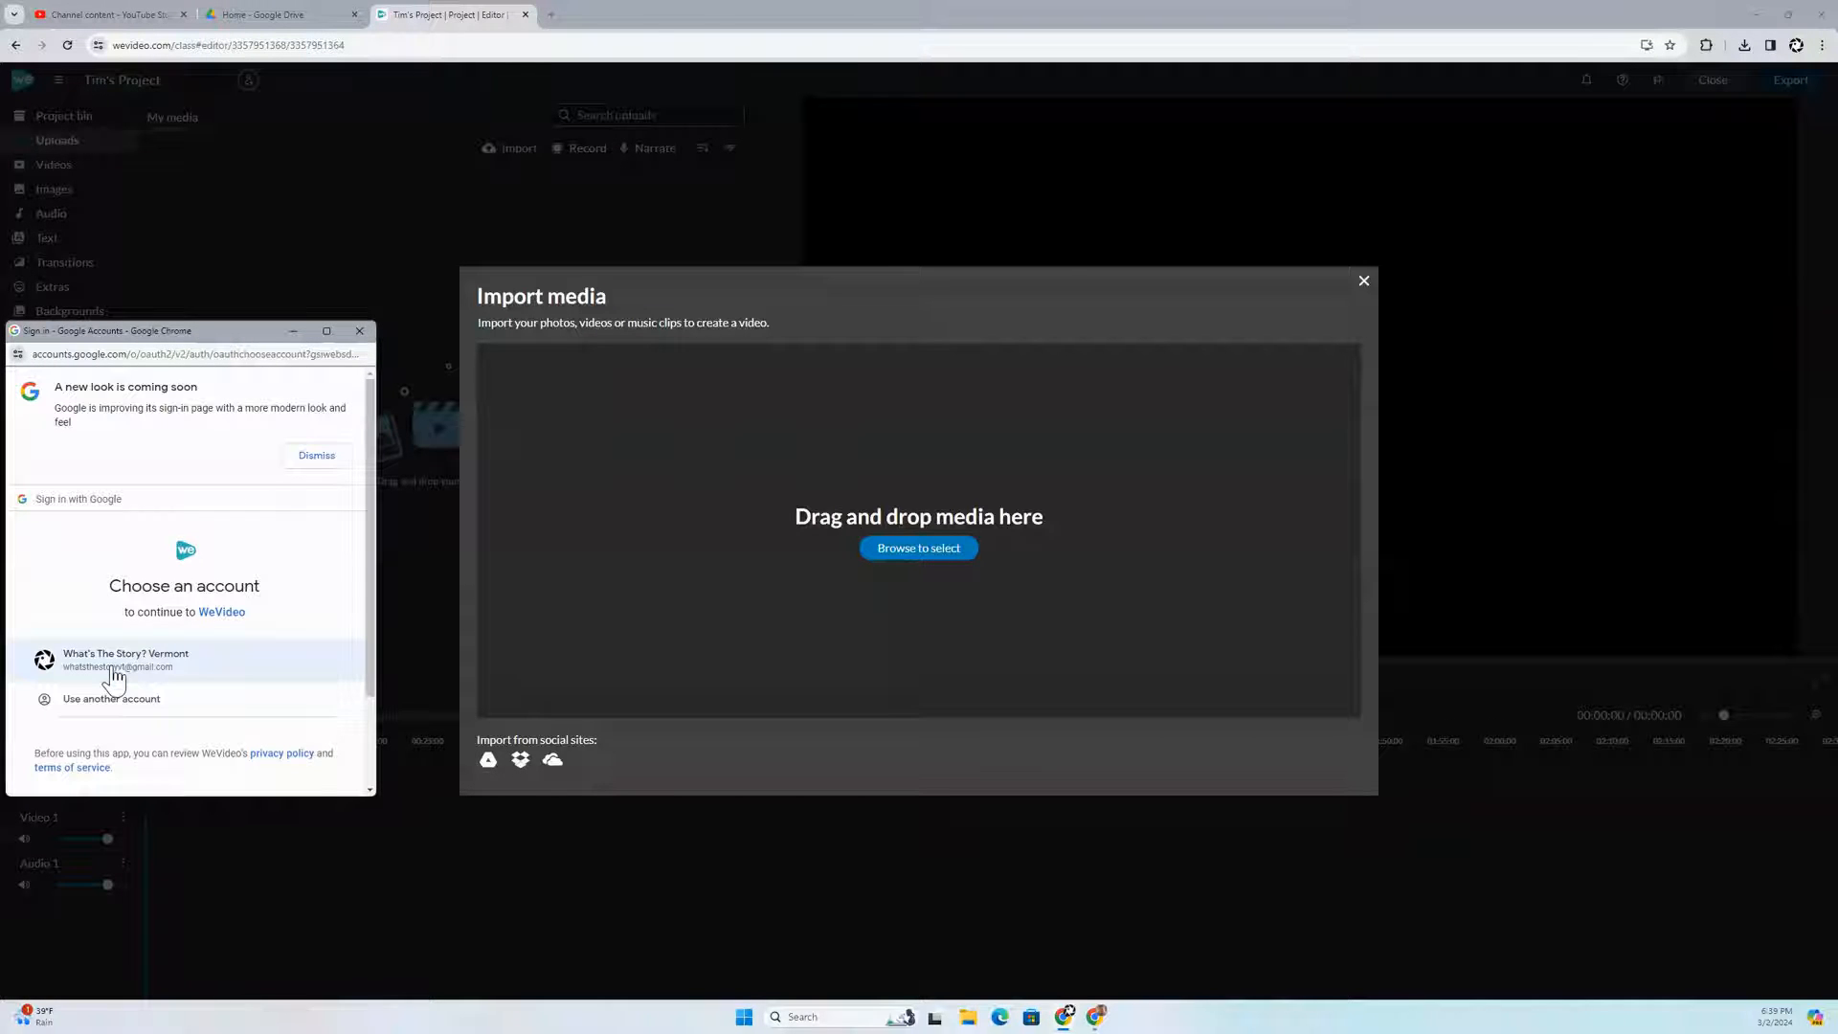
click(112, 667)
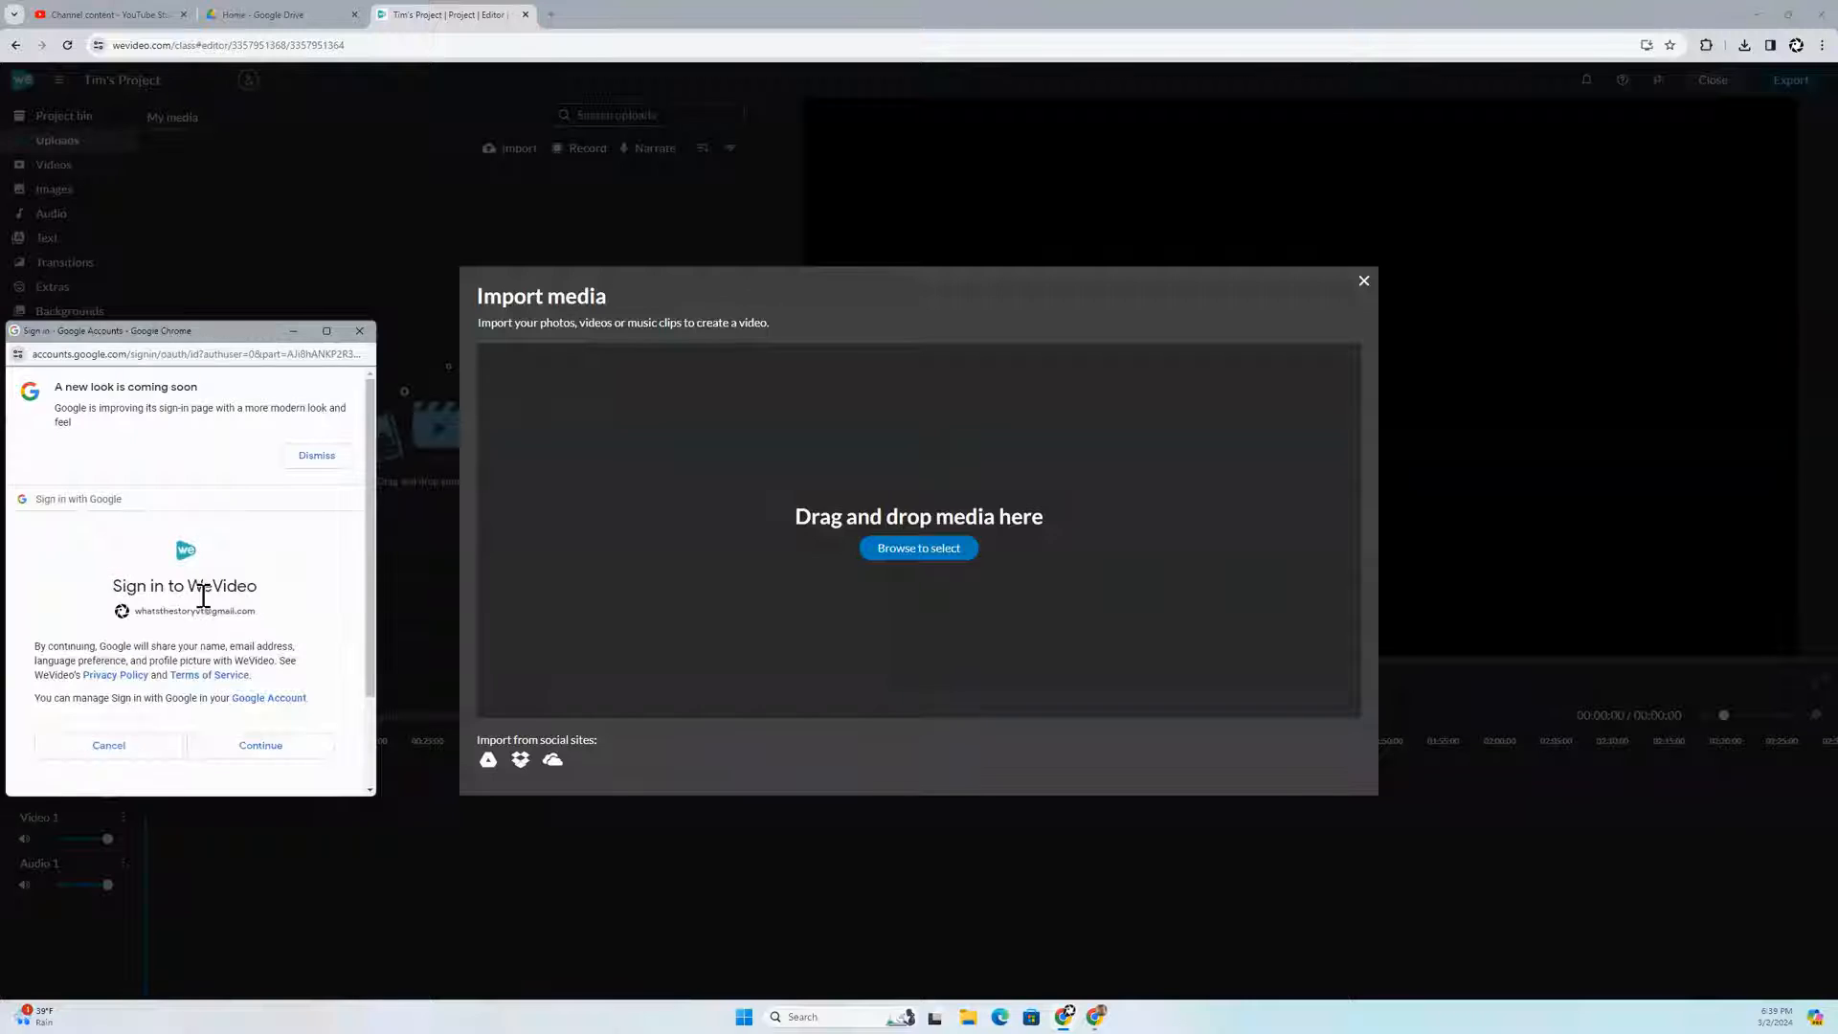
click(254, 679)
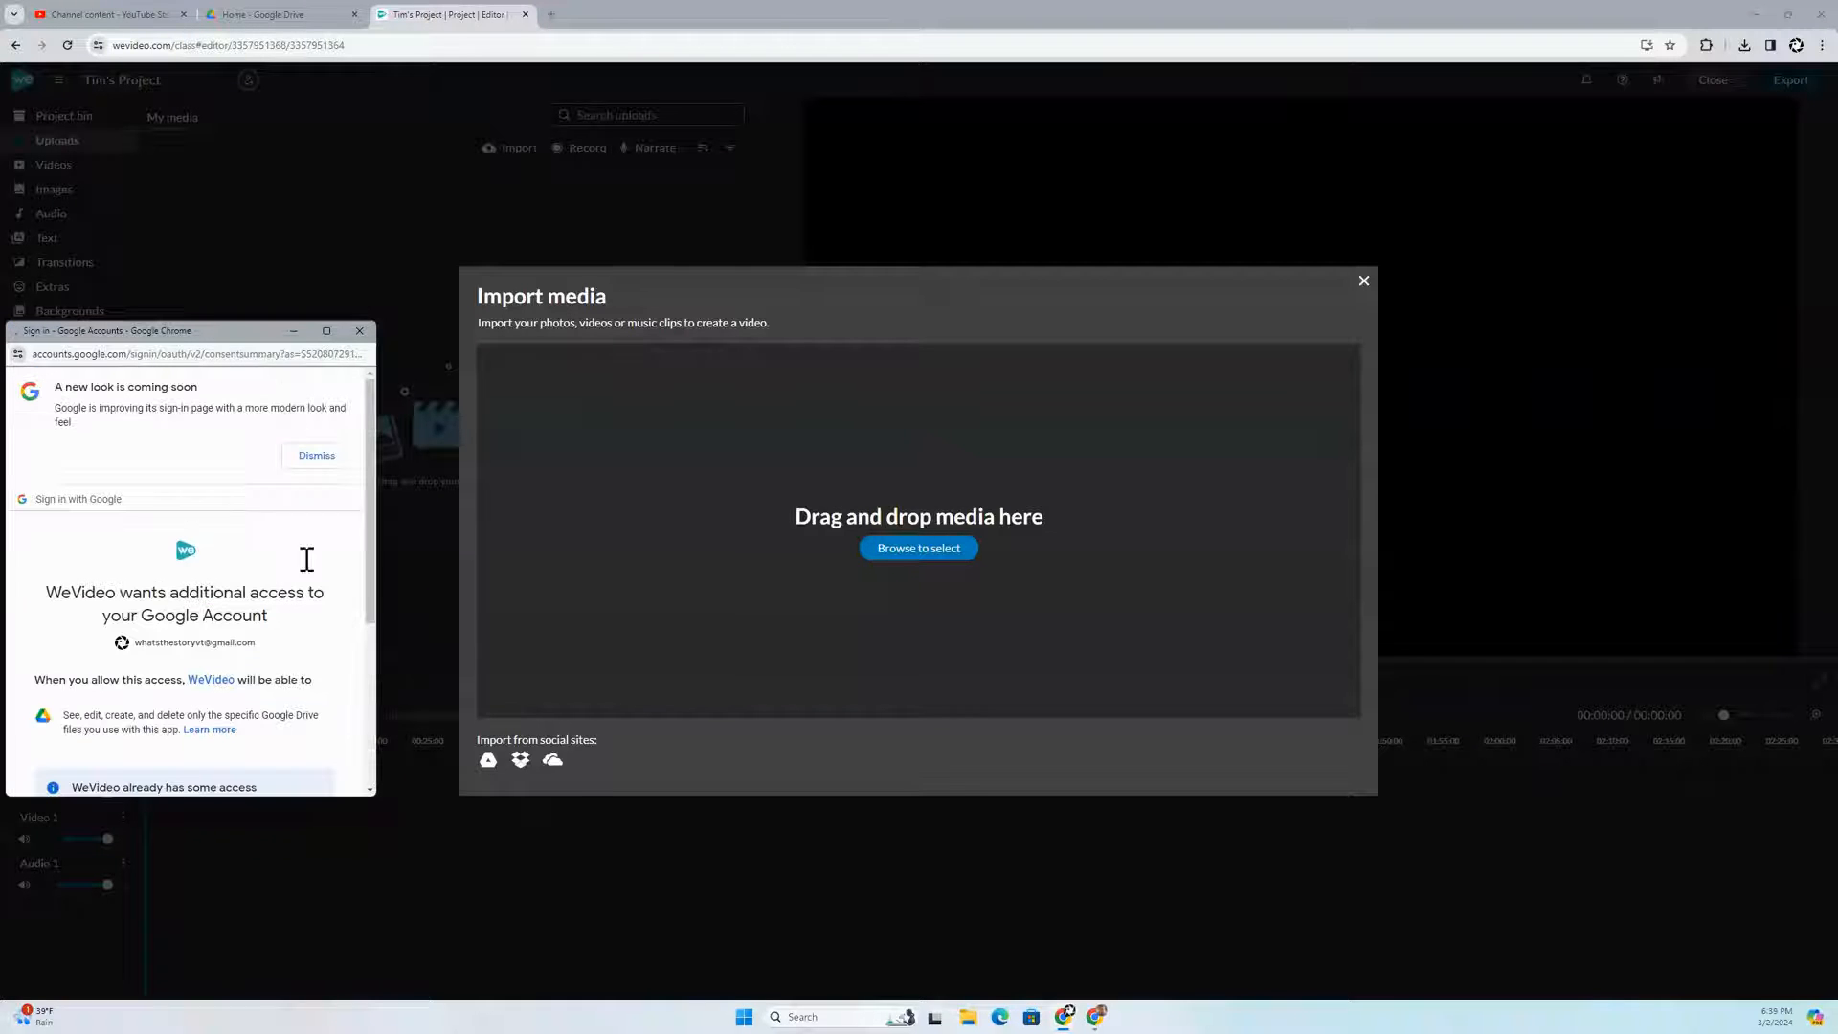
scroll(206, 579, down, 5)
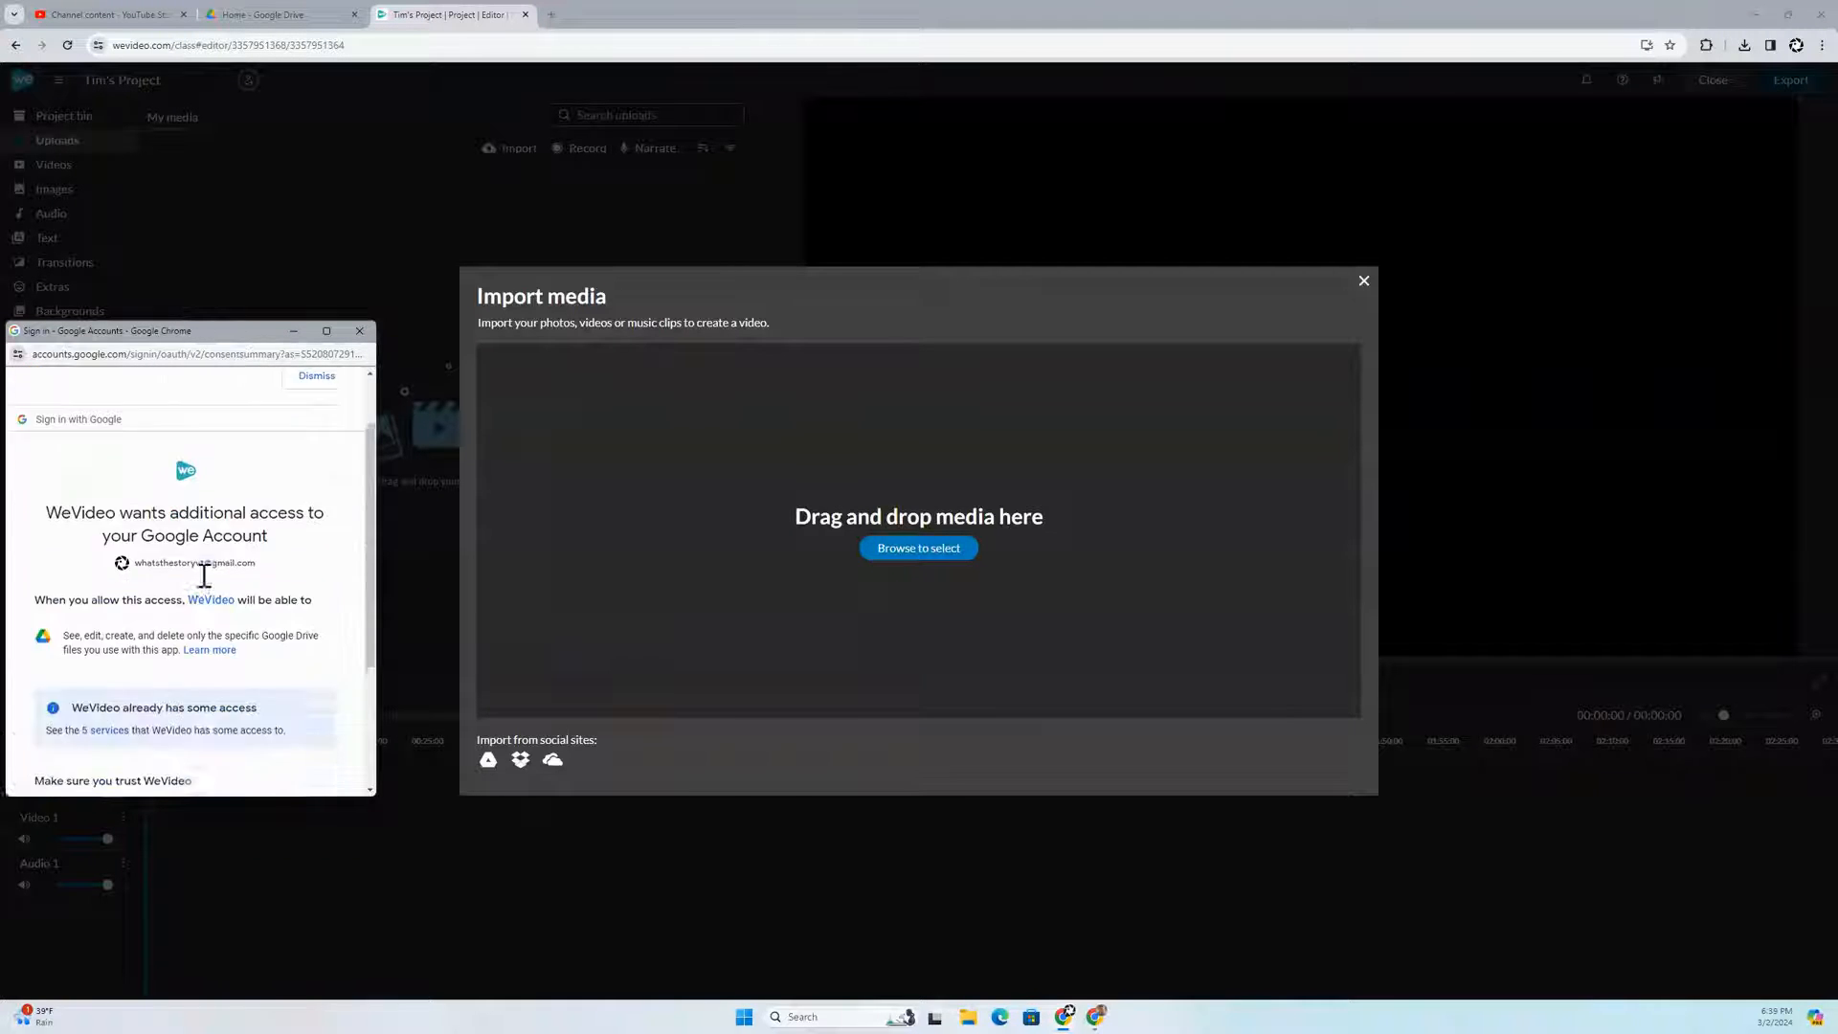
click(263, 706)
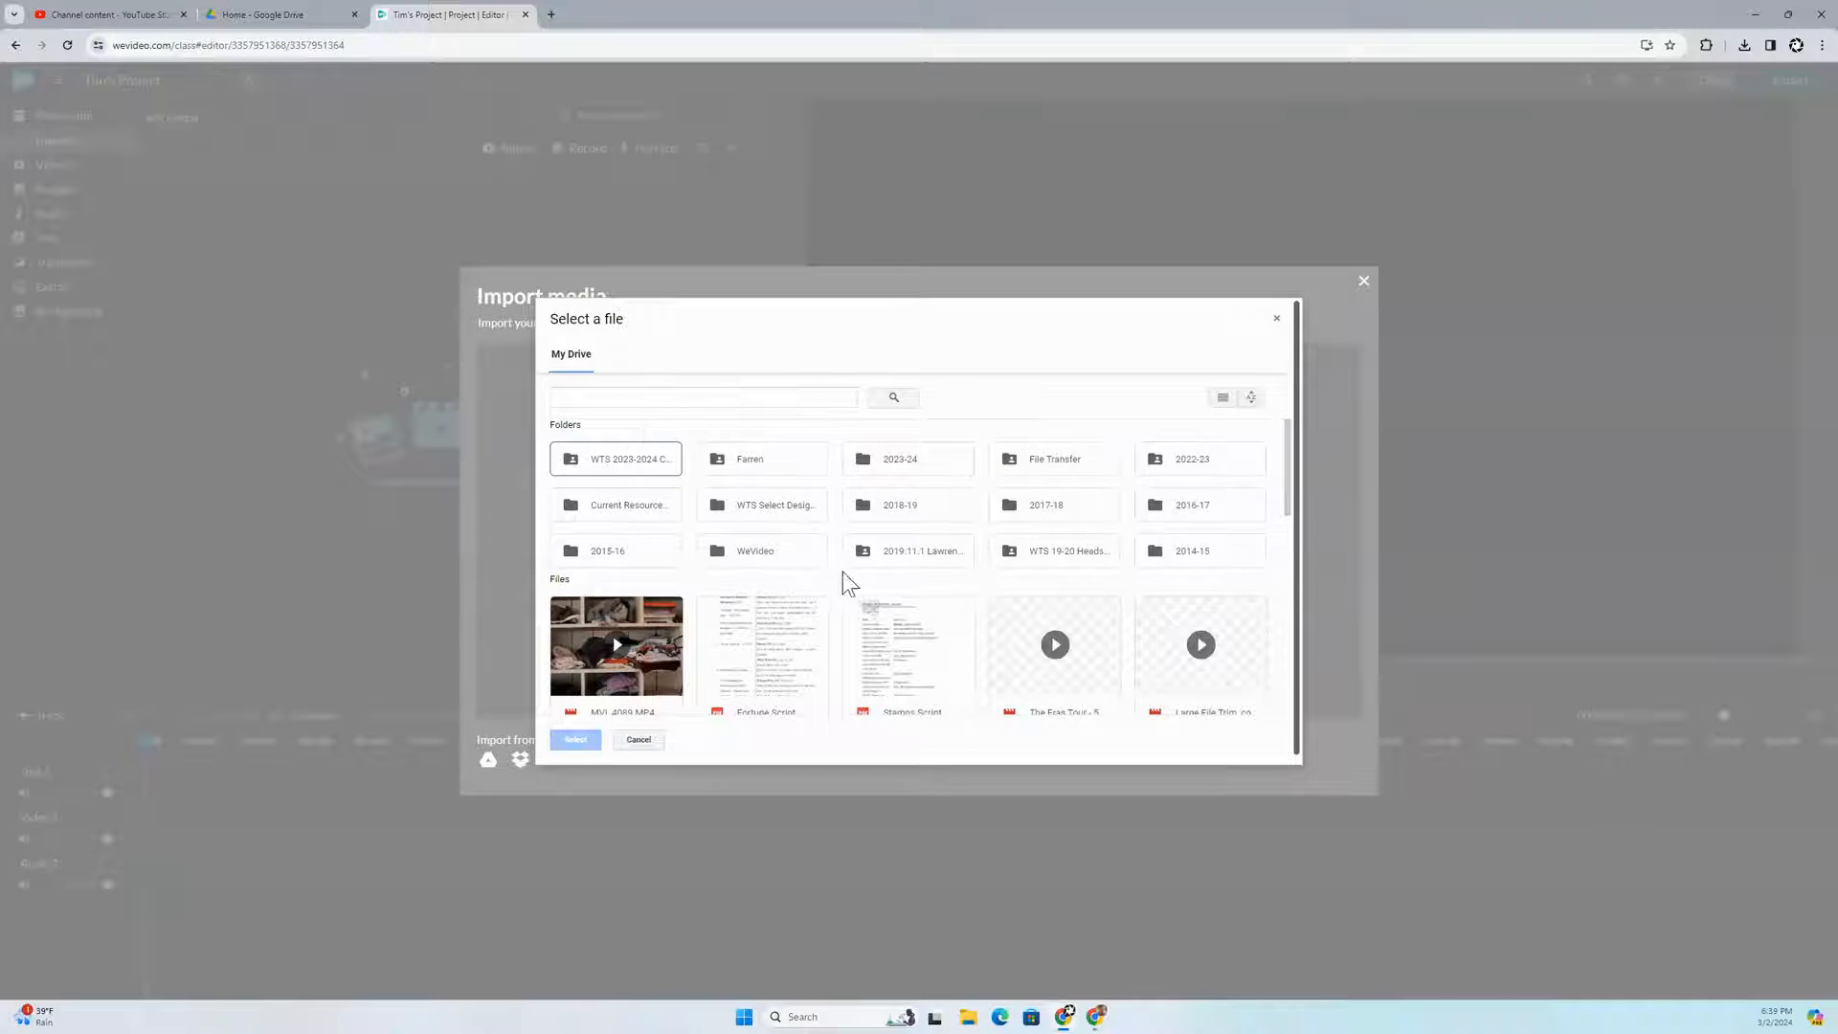
Step: Look through the Google Drive folders and files, and close the import without selecting a file
scroll(687, 651, down, 1)
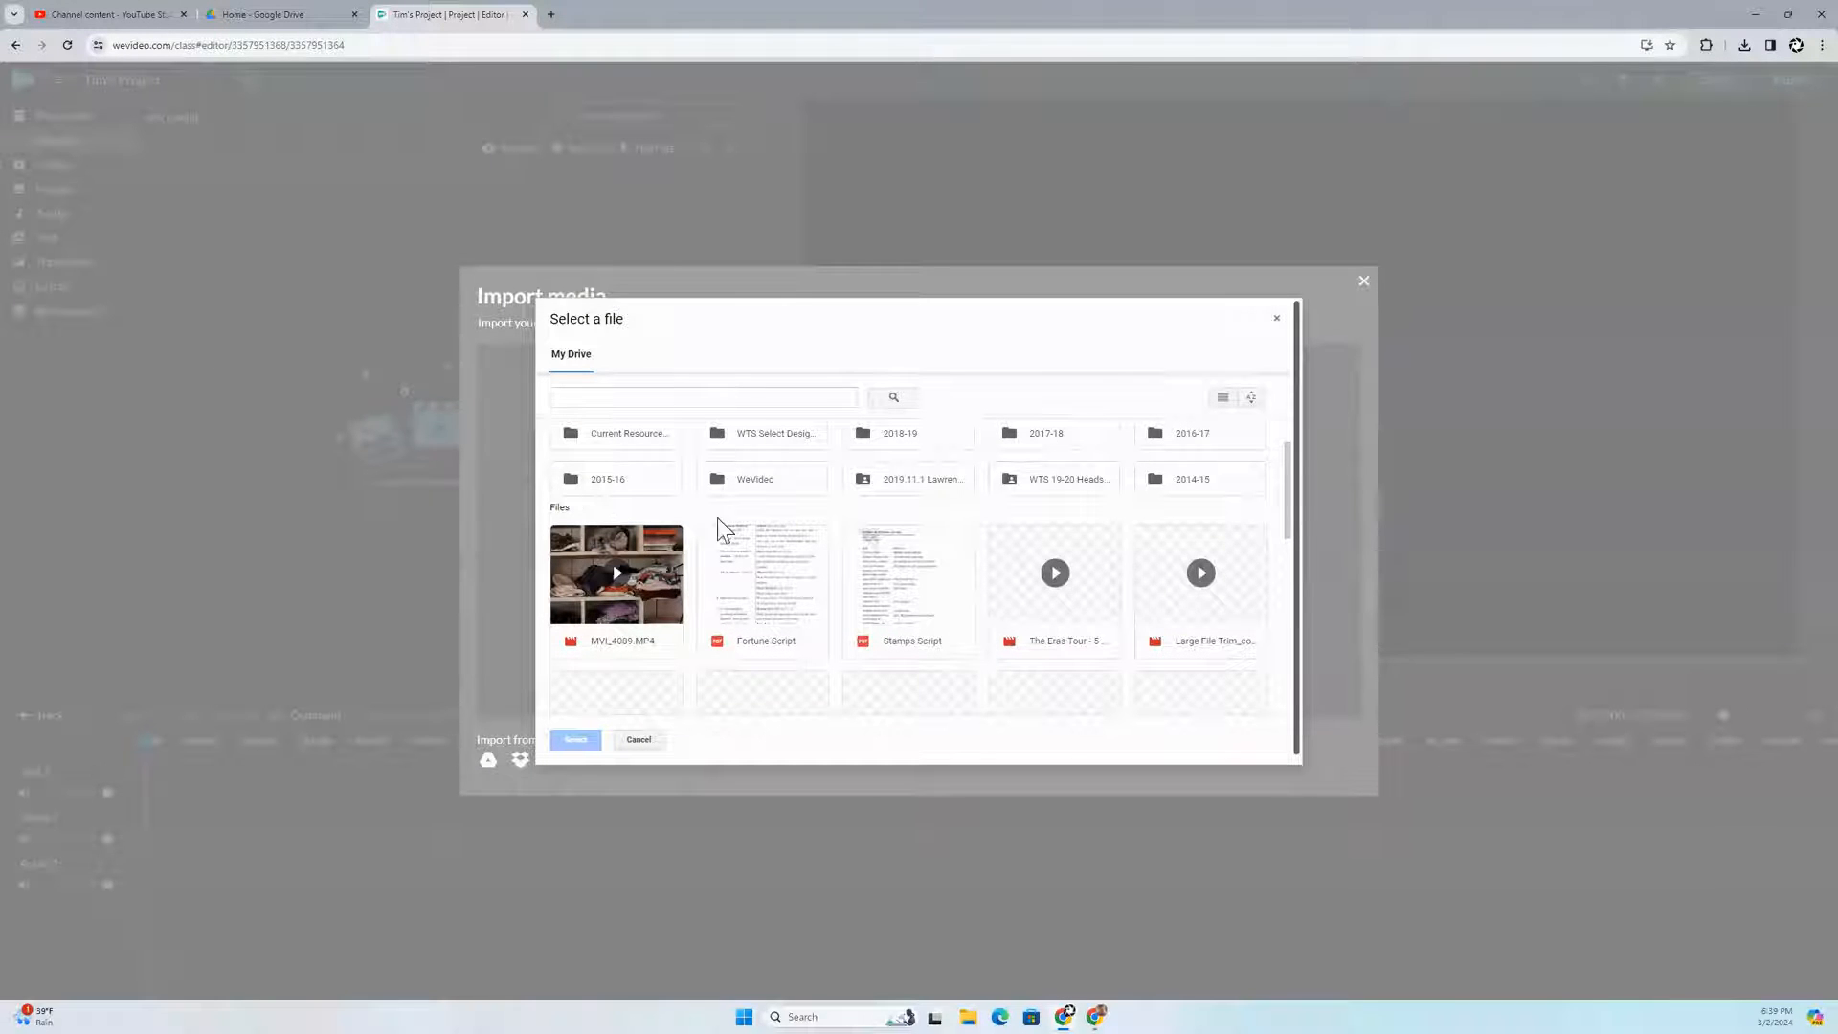
click(1276, 319)
click(1364, 283)
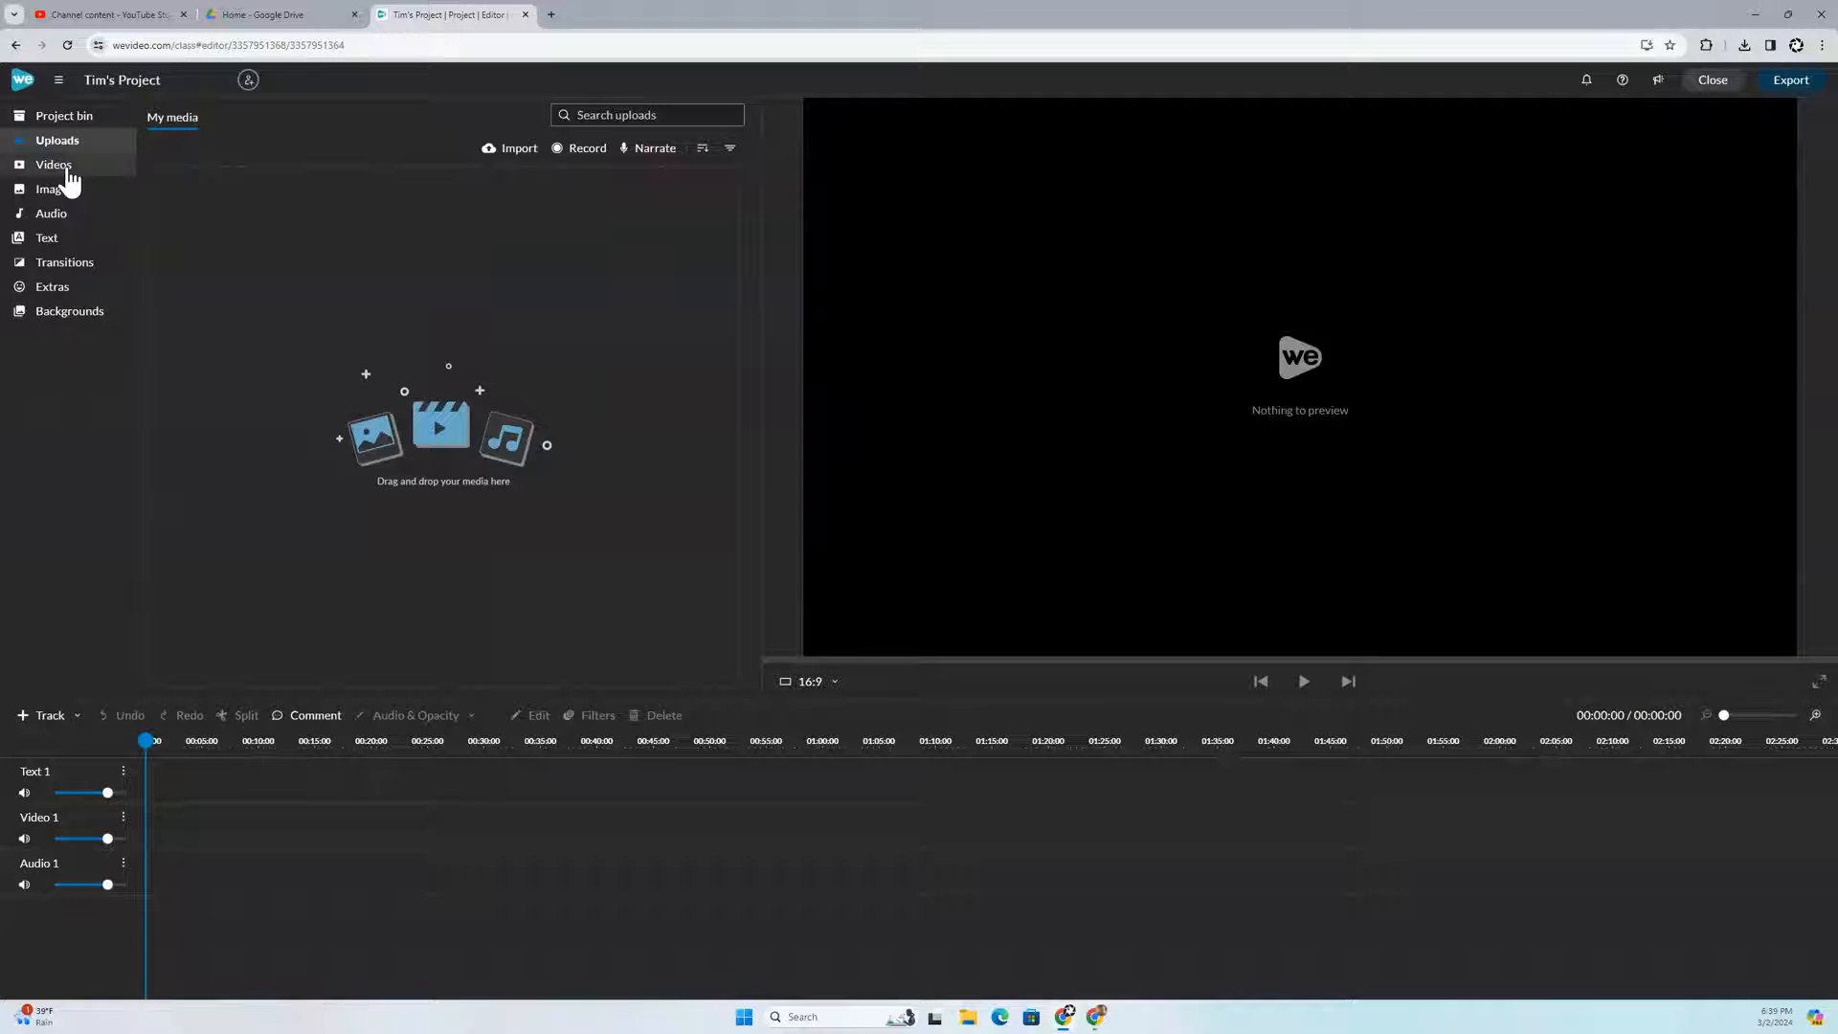
Step: Preview the orange flames clip in the stock video library and search the library for "space"
click(51, 172)
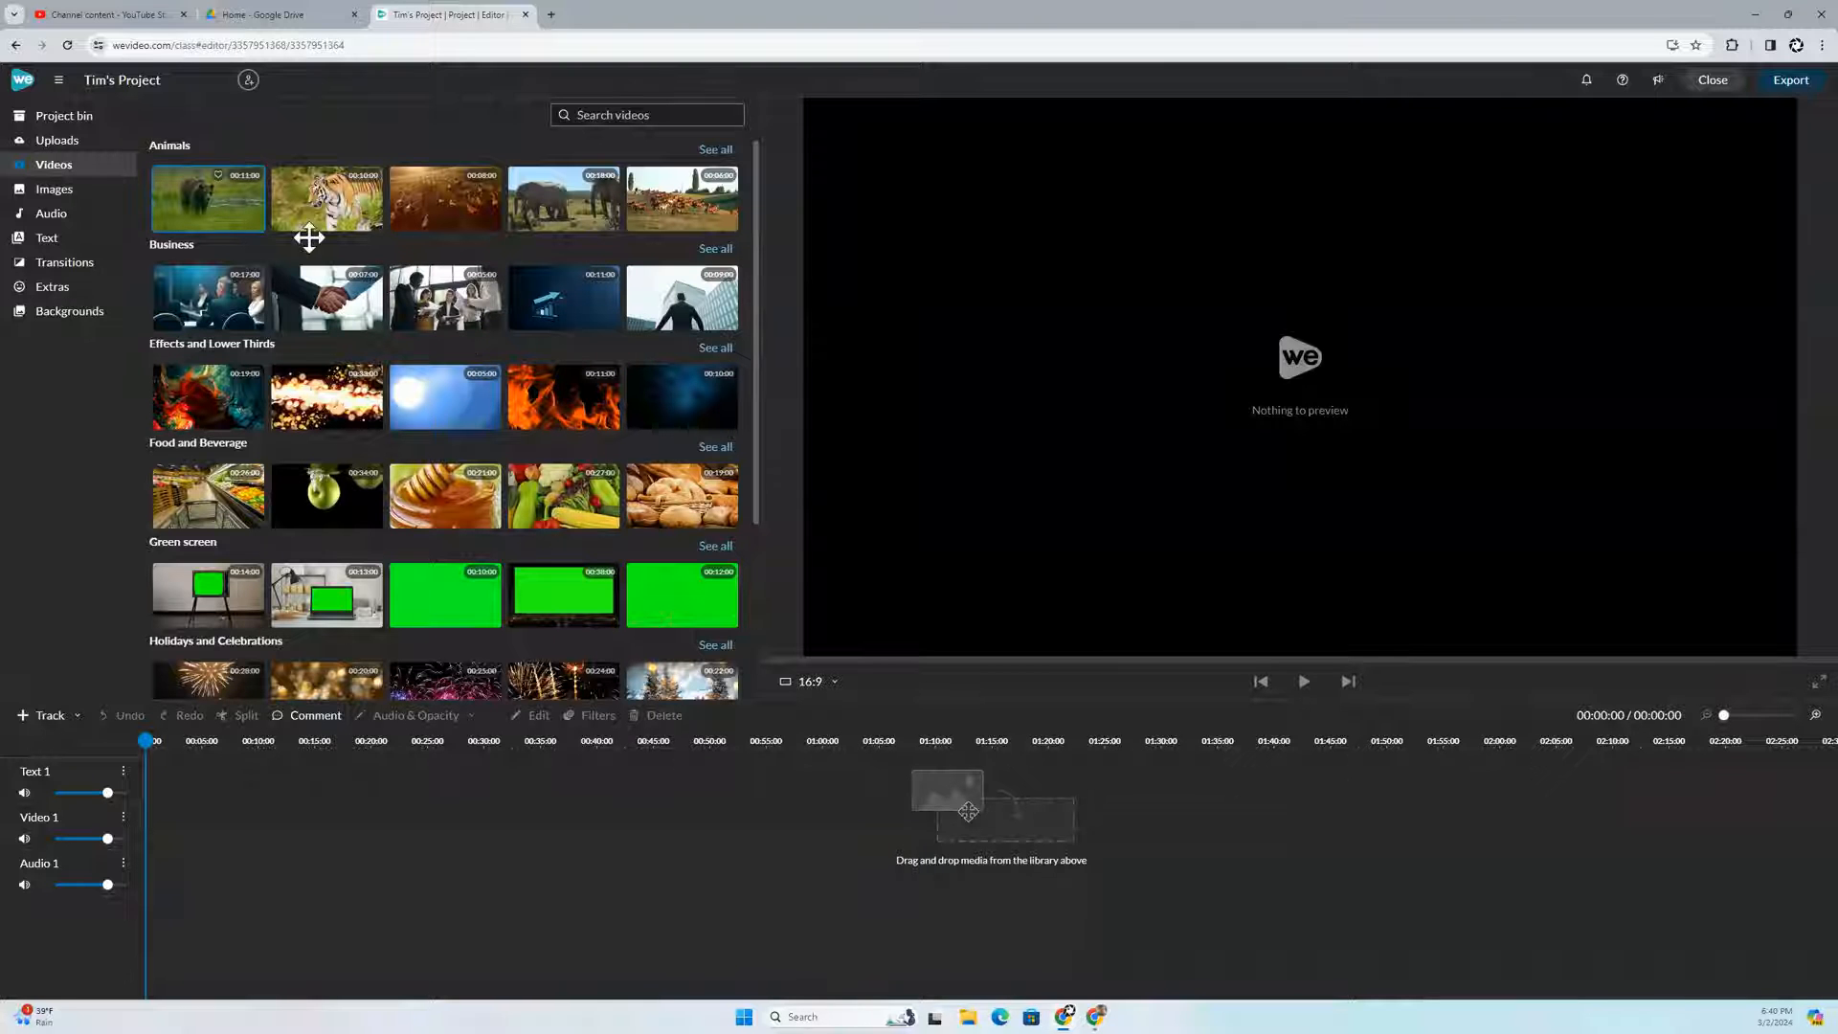
click(580, 396)
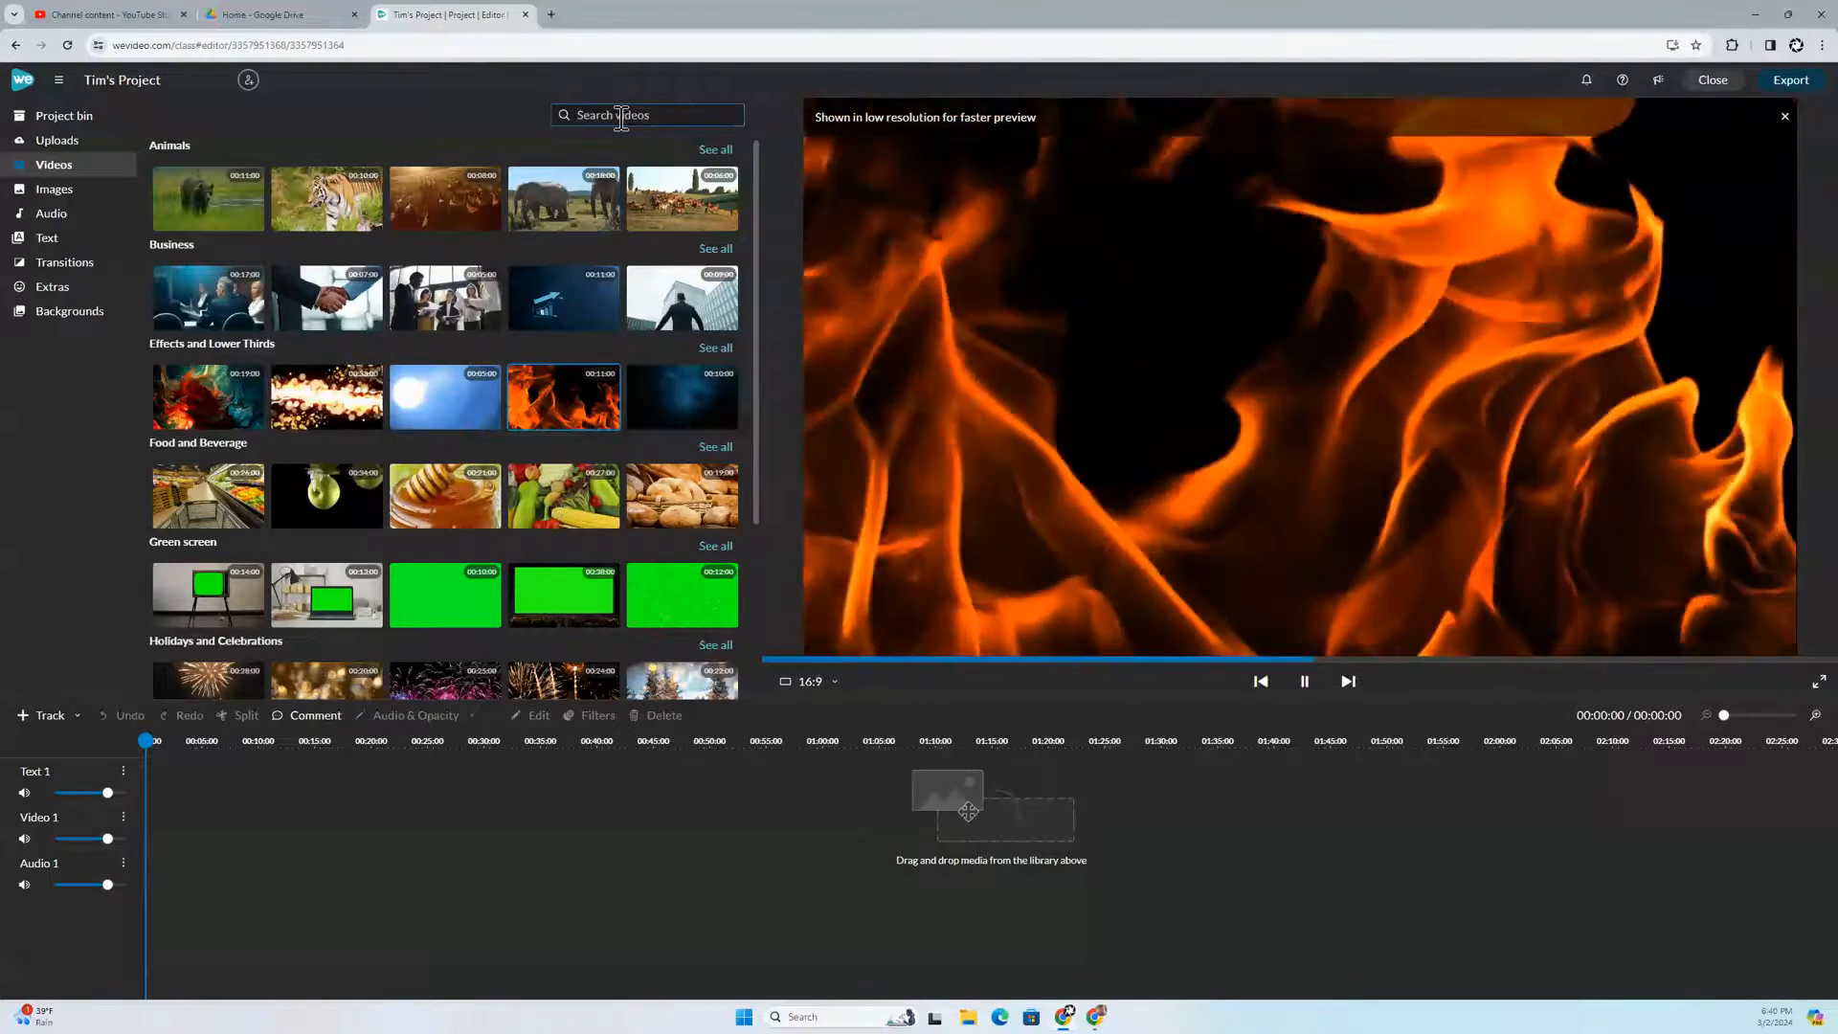
click(621, 116)
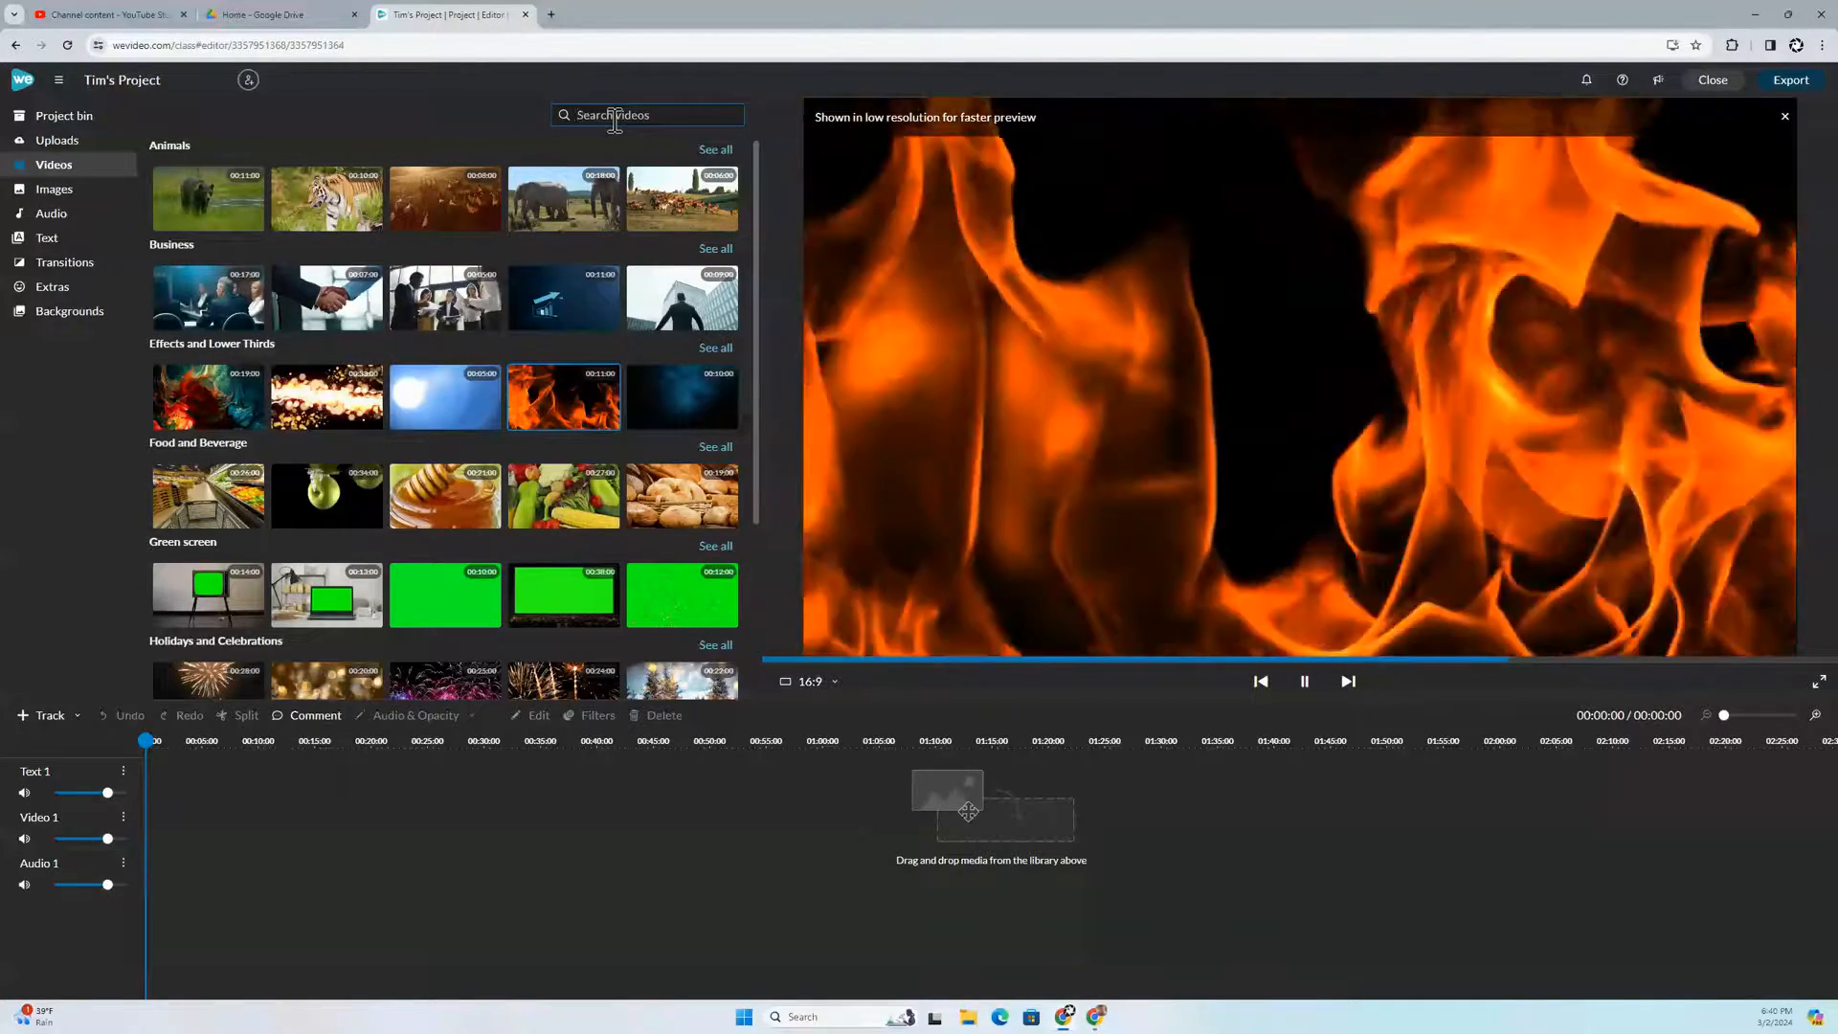
text(space)
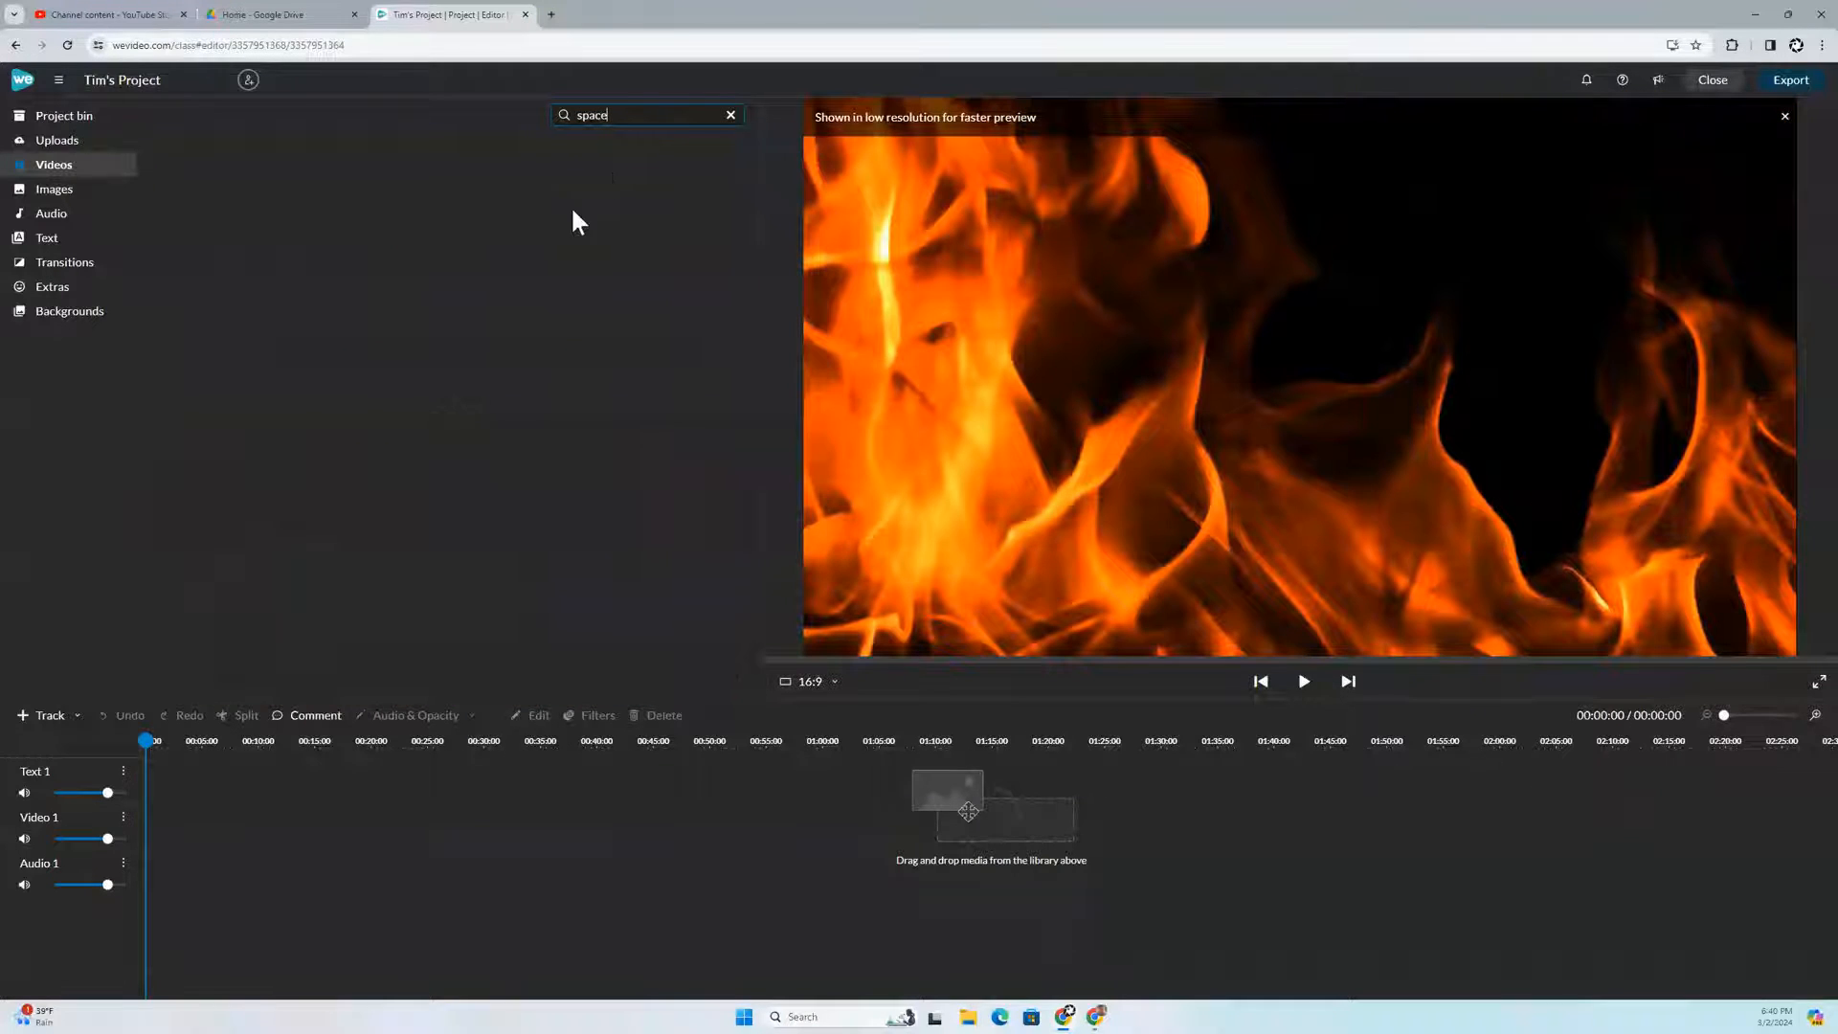
Step: Browse the space videos and preview the glowing black hole clip and the blue Earth-from-orbit clip
scroll(444, 501, down, 3)
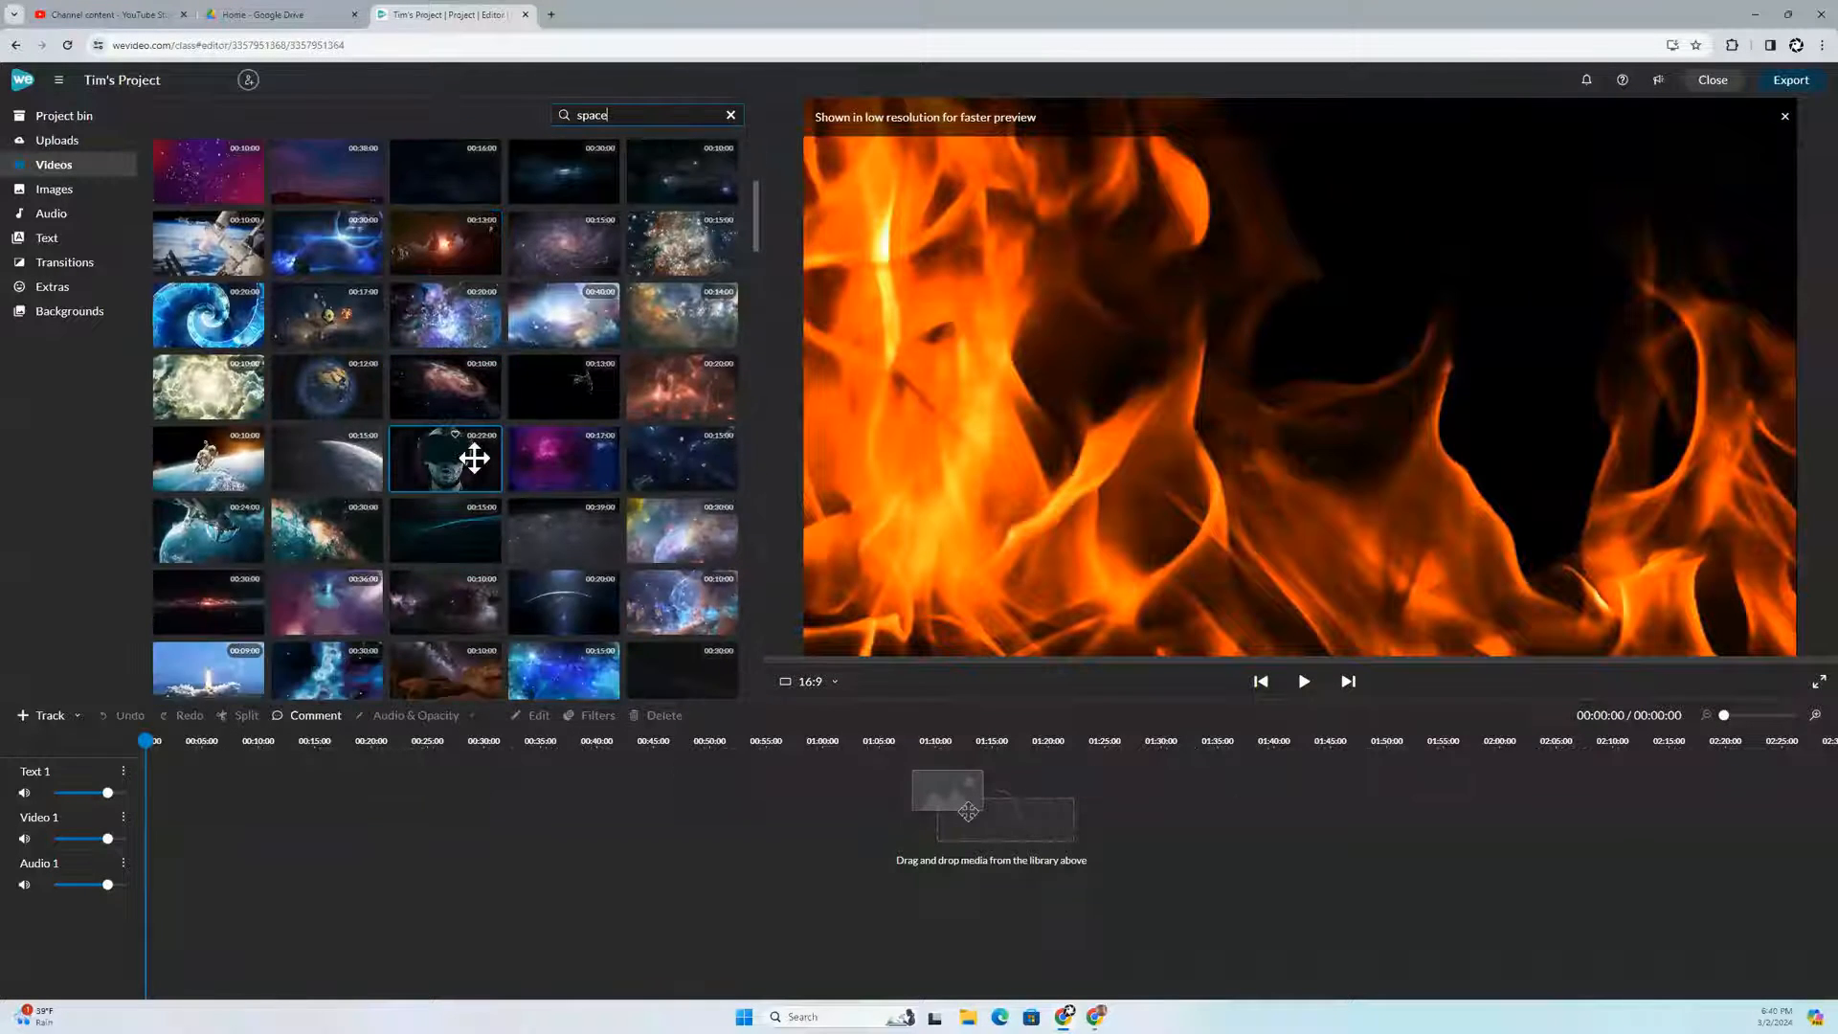
scroll(525, 463, down, 10)
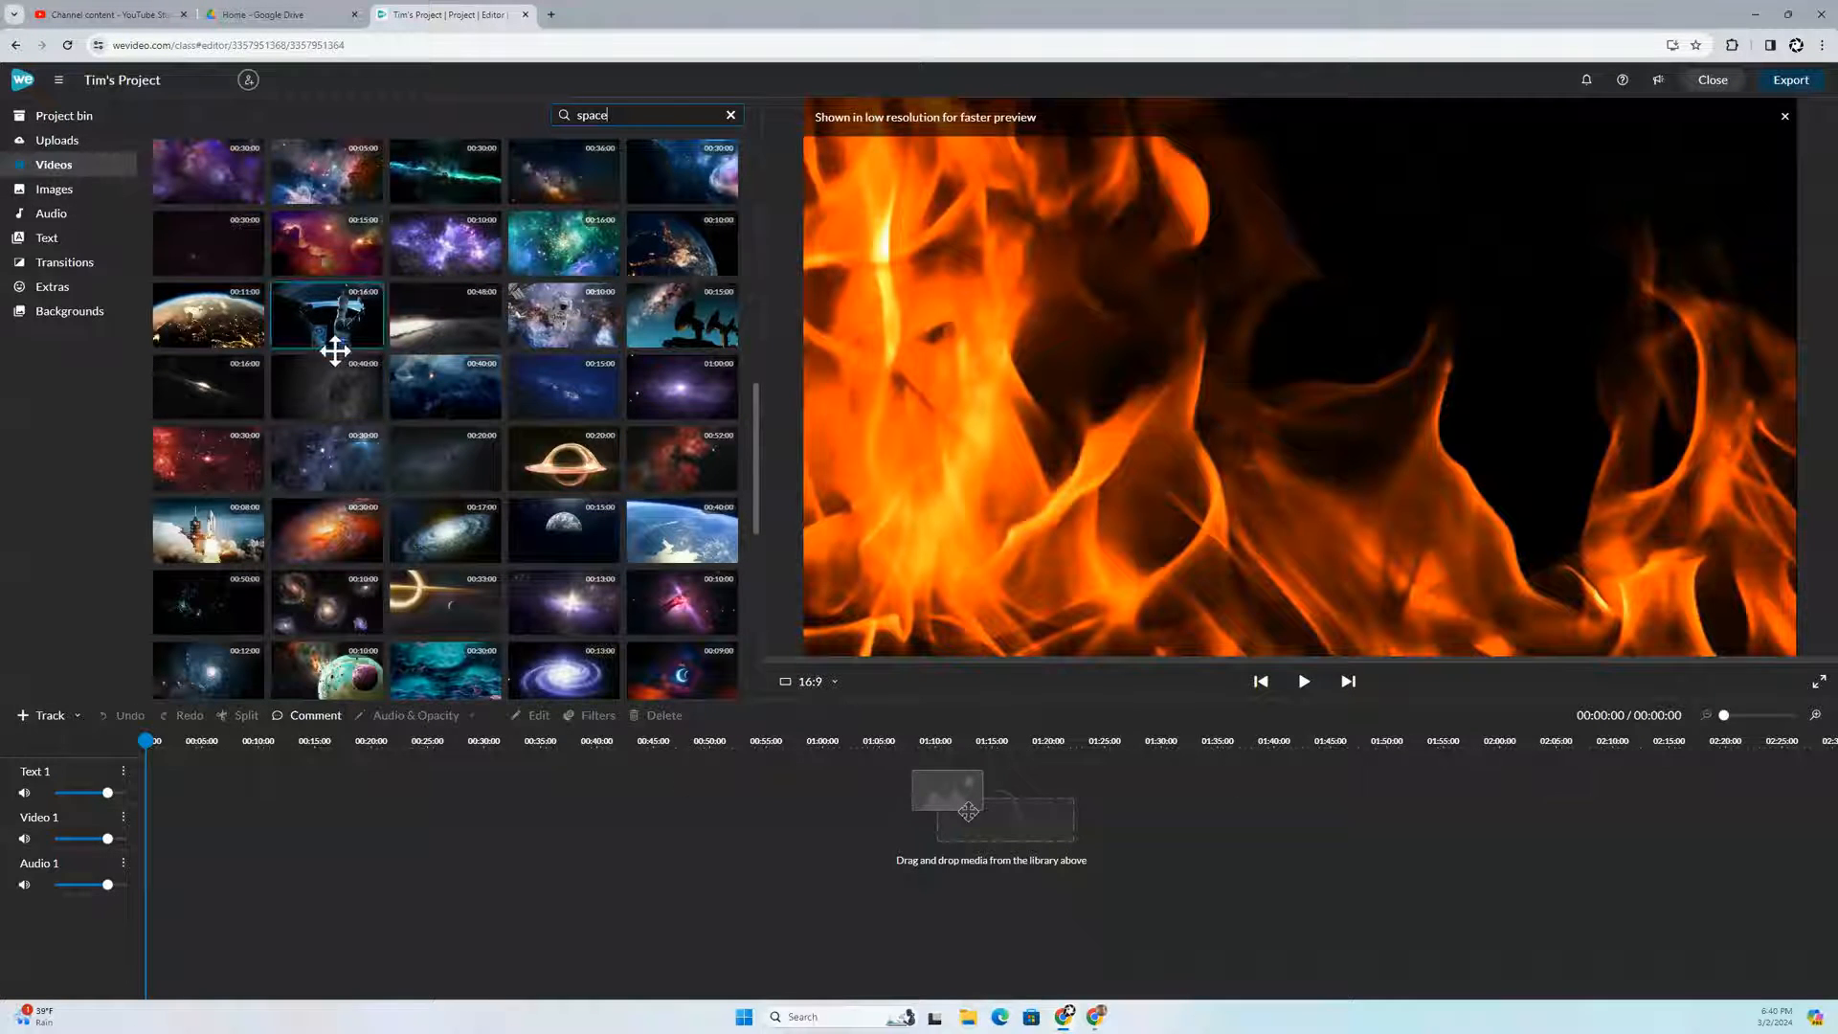
click(570, 462)
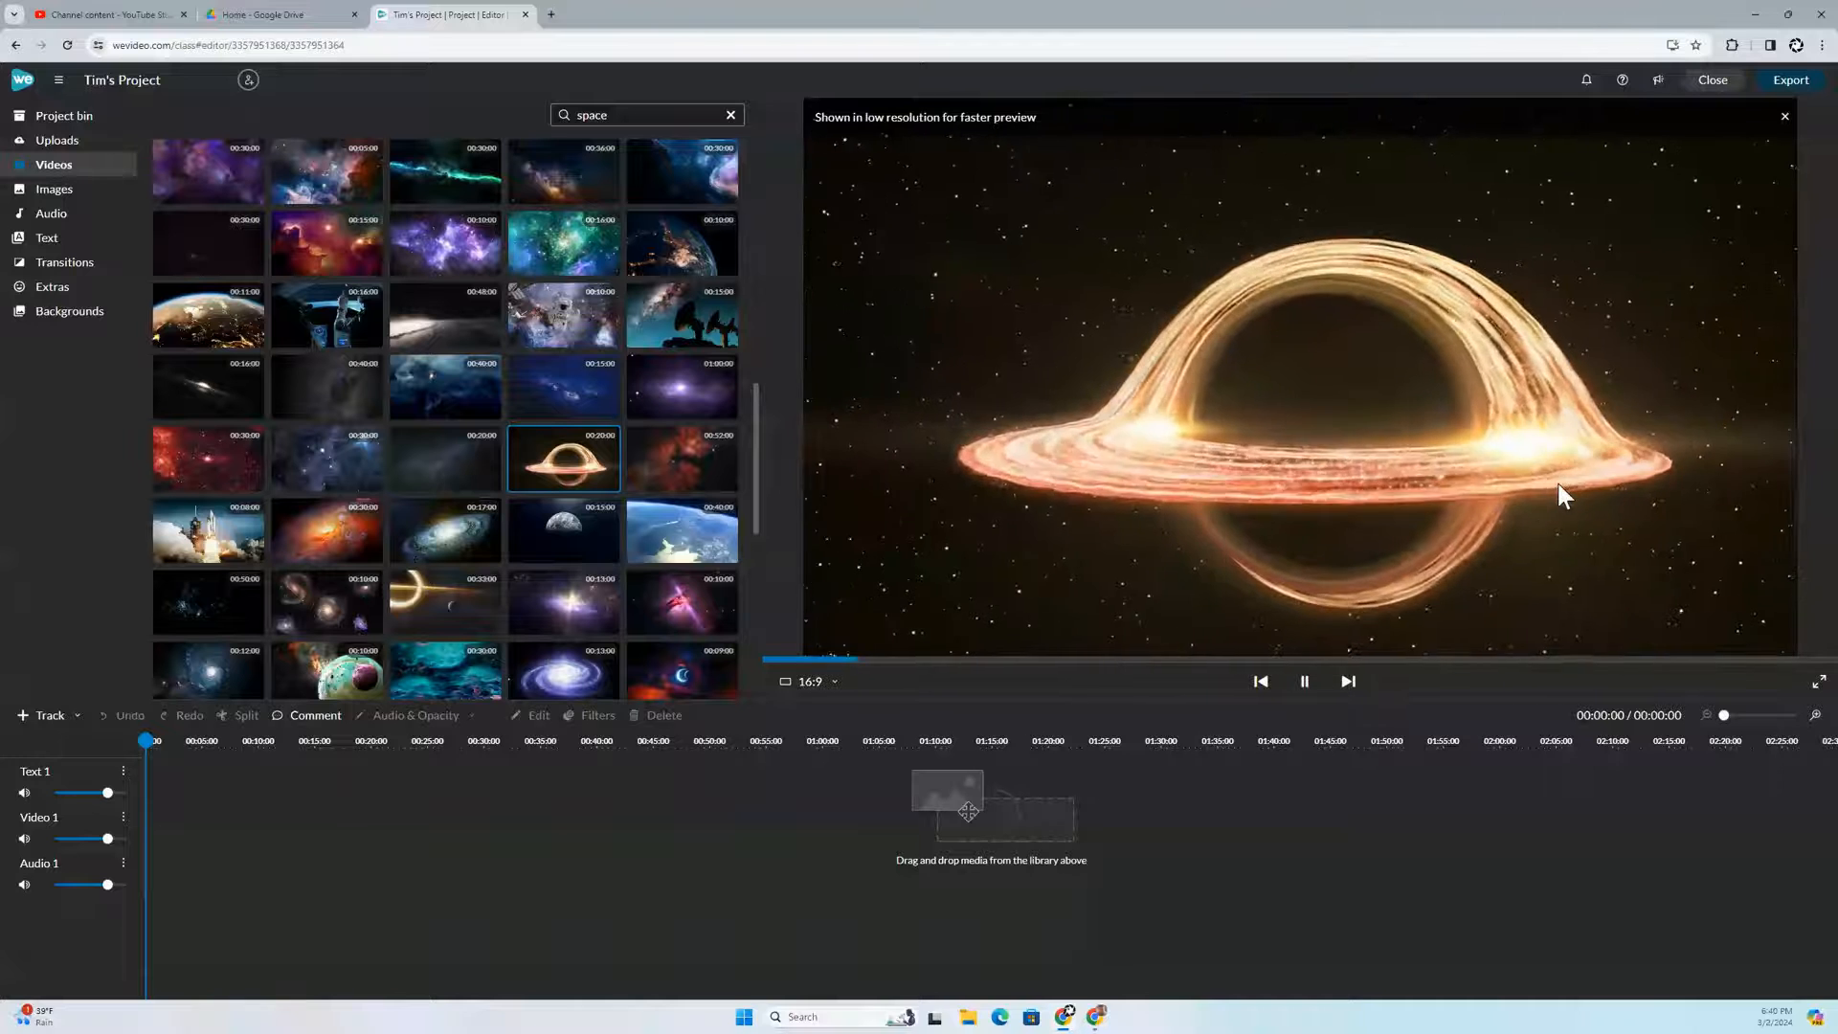
click(677, 544)
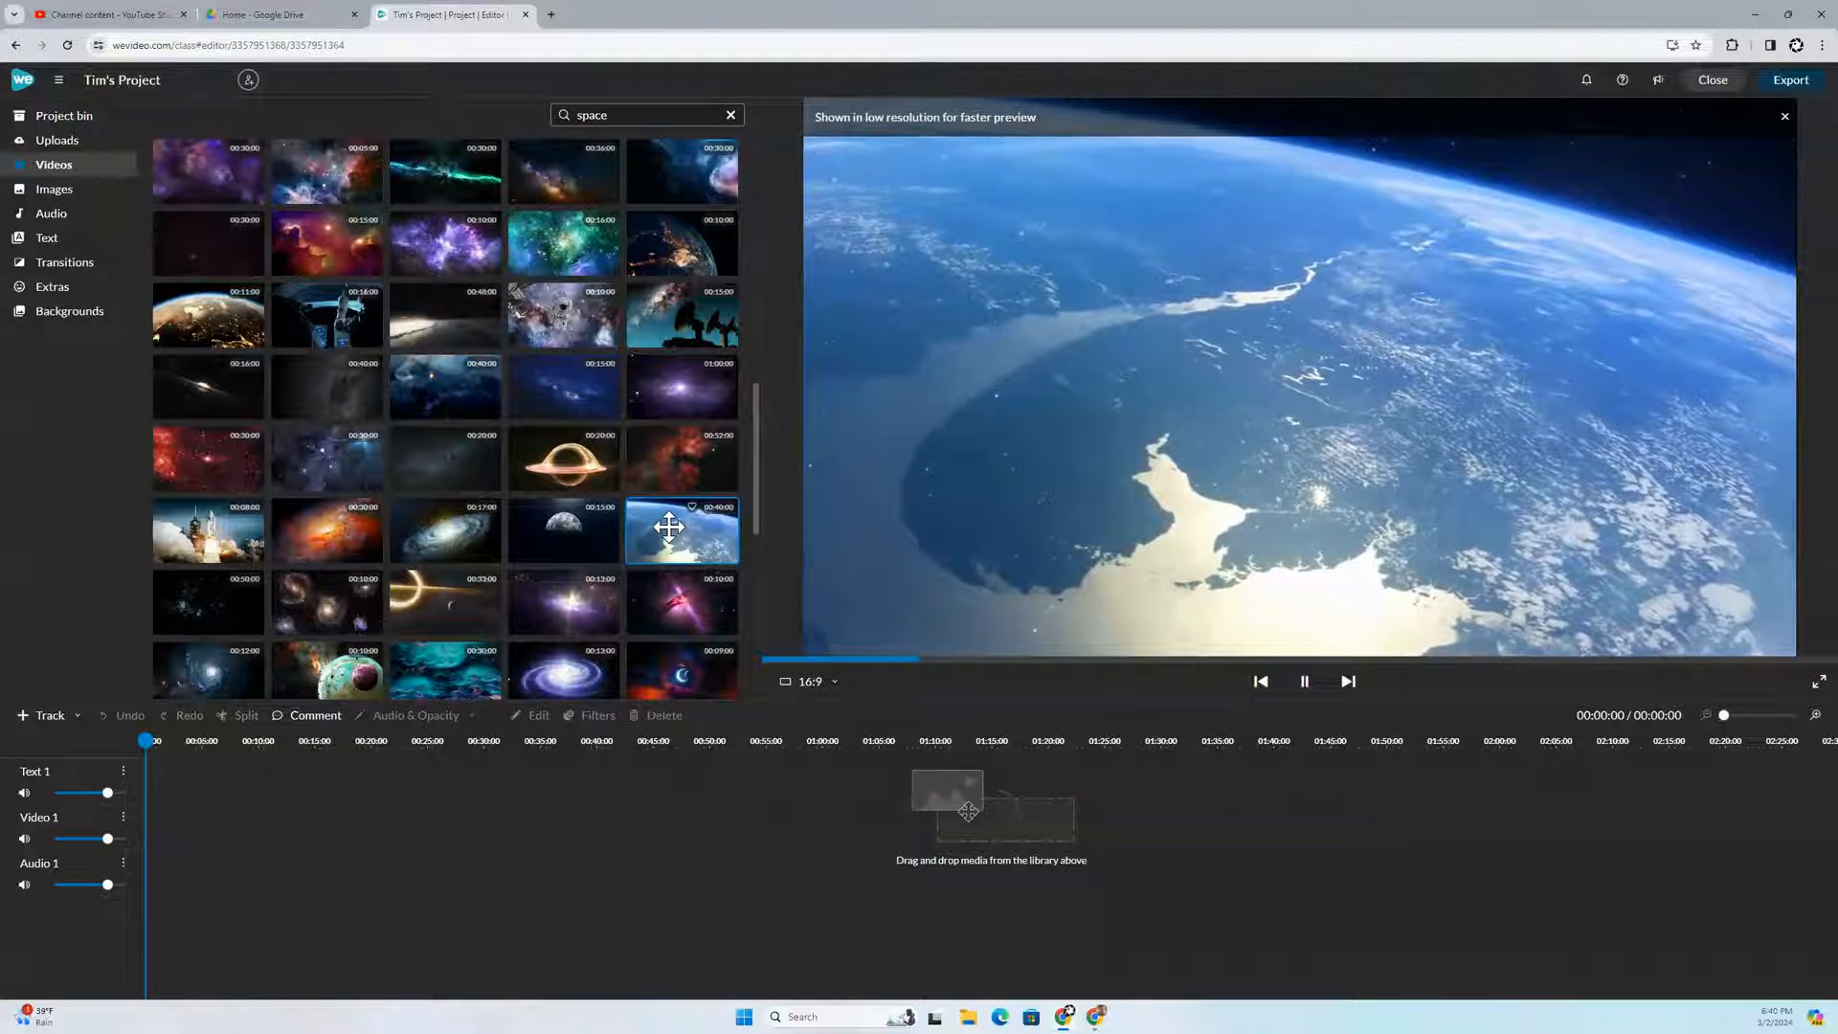
Step: Place the blue Earth-from-orbit clip on the Video 1 track, starting at about 00:17:15
drag(668, 527, 231, 825)
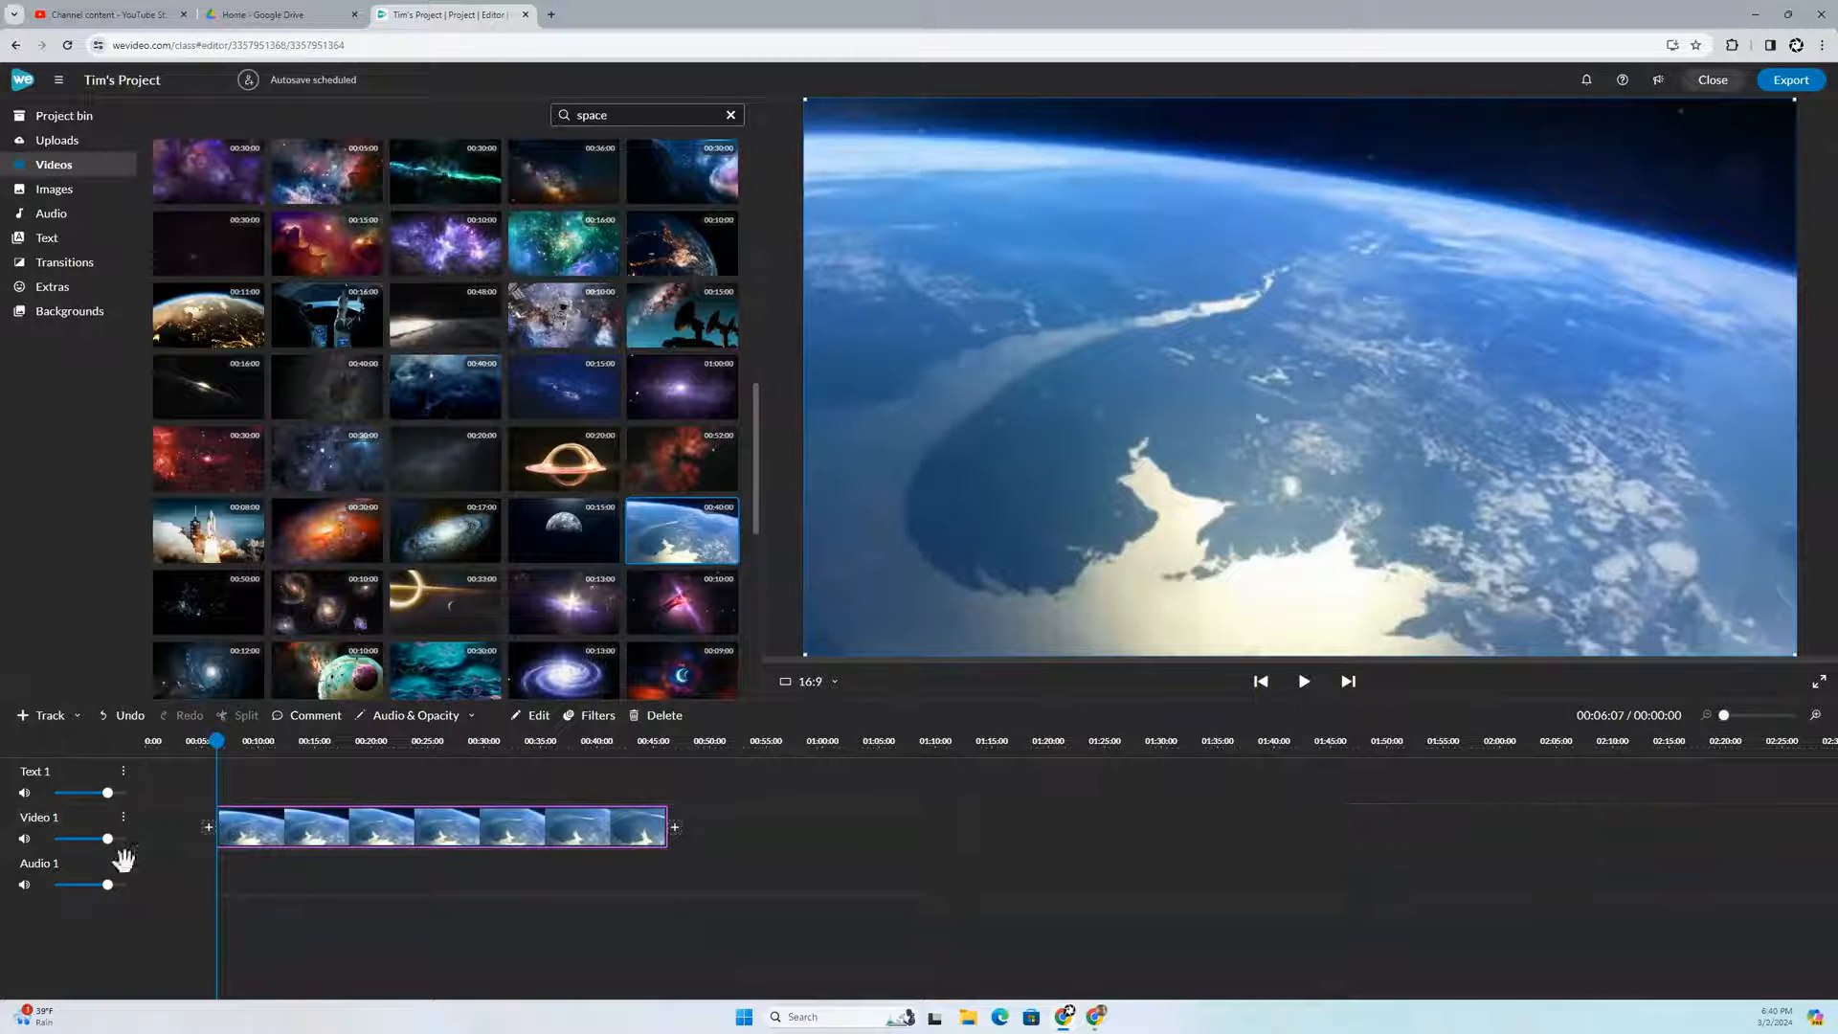
drag(299, 825, 273, 877)
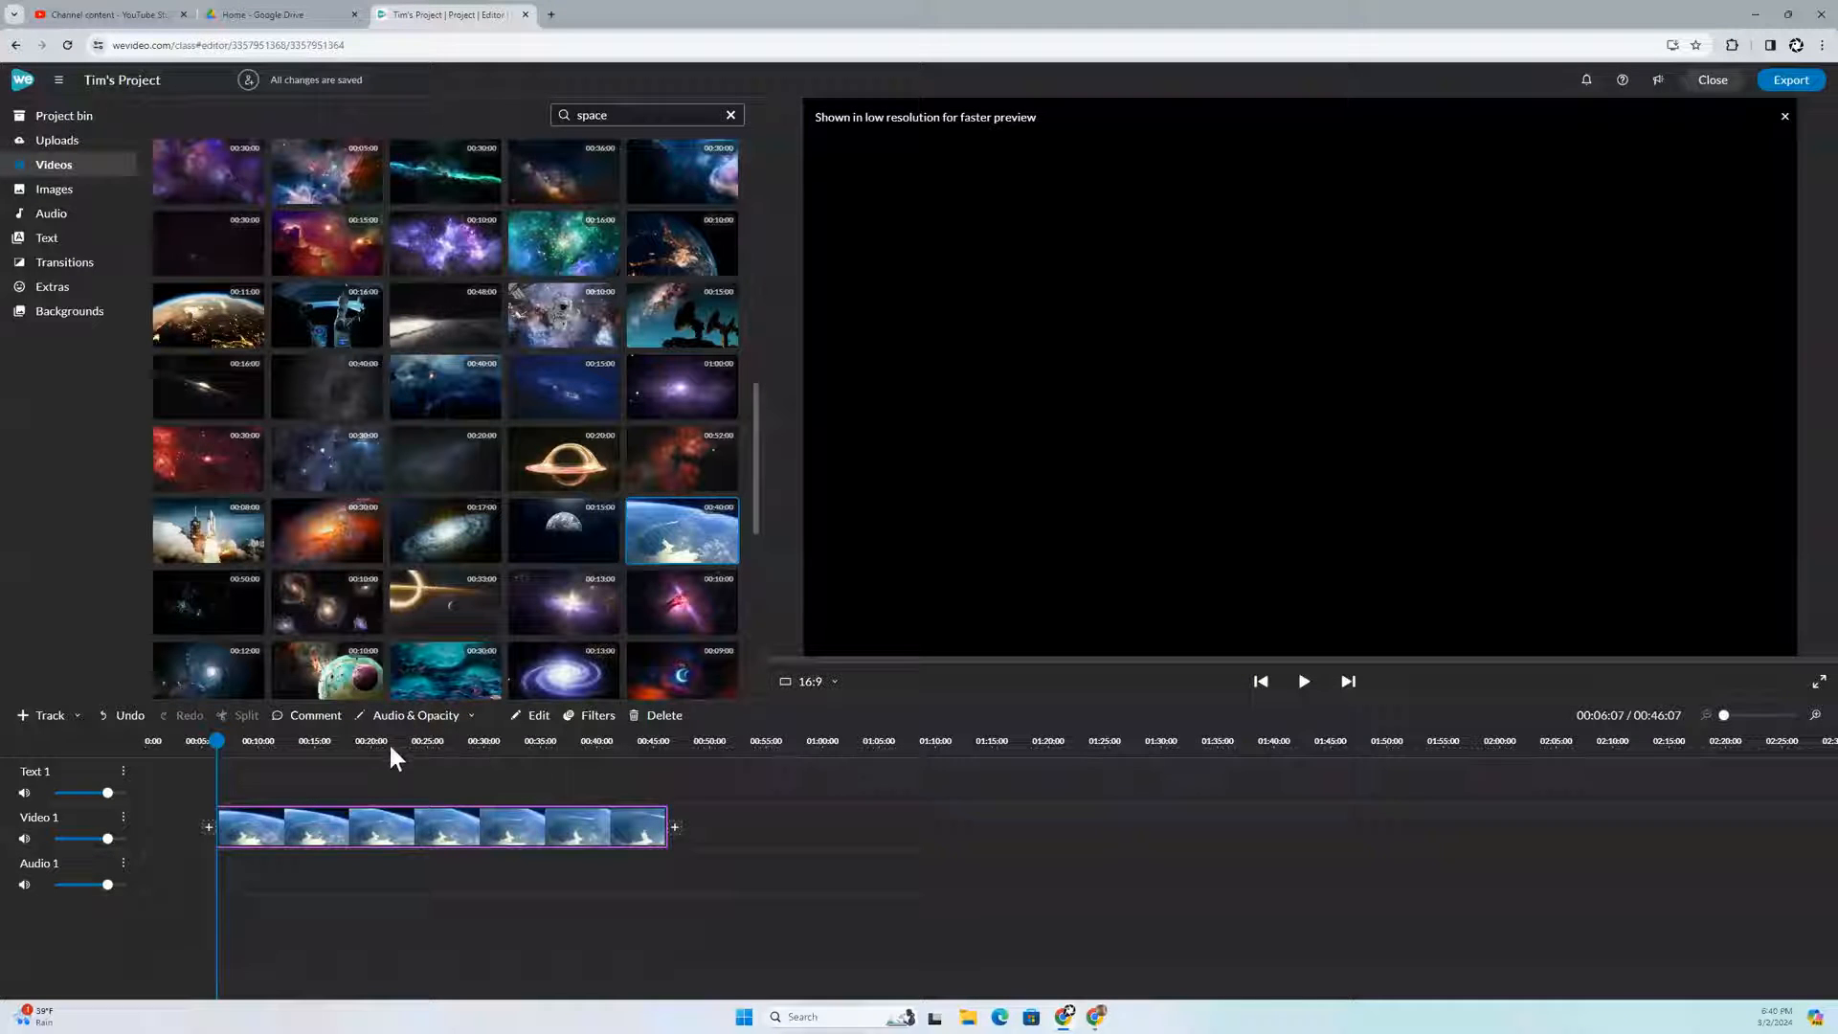
drag(310, 823, 439, 831)
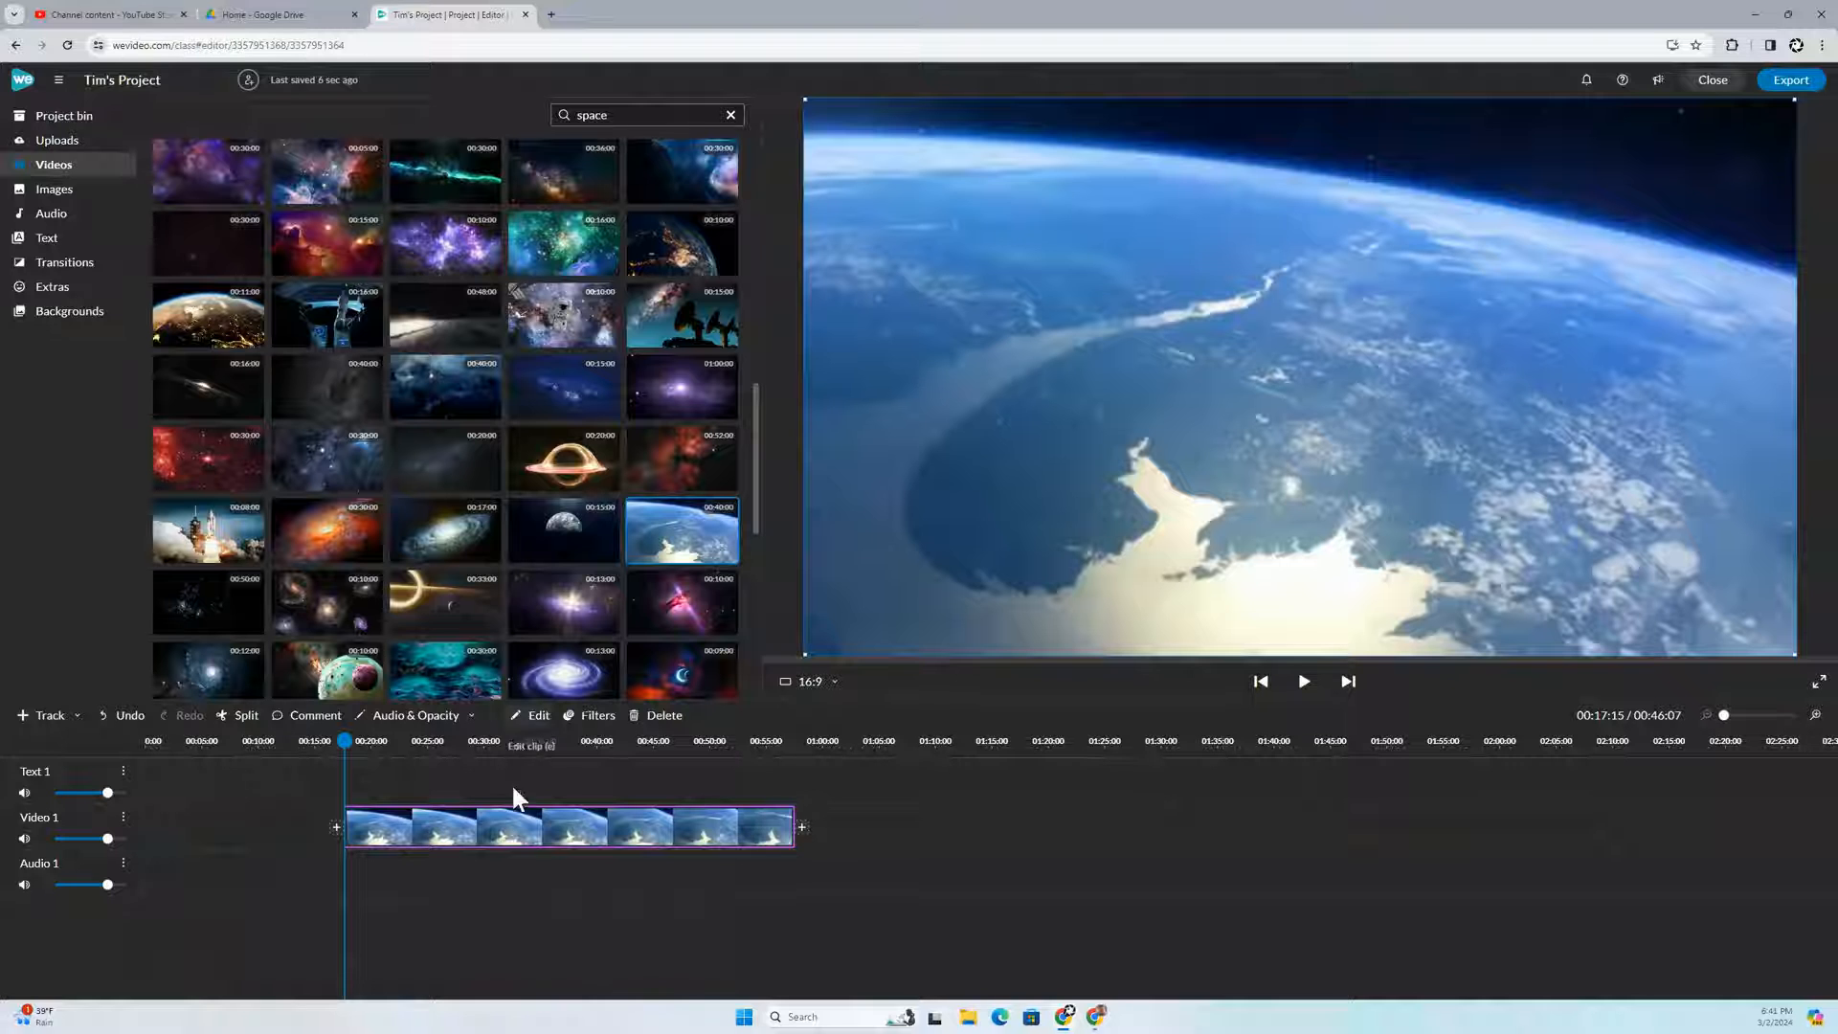
Step: Split the Earth clip at about 00:38:07 and delete its first part
click(445, 756)
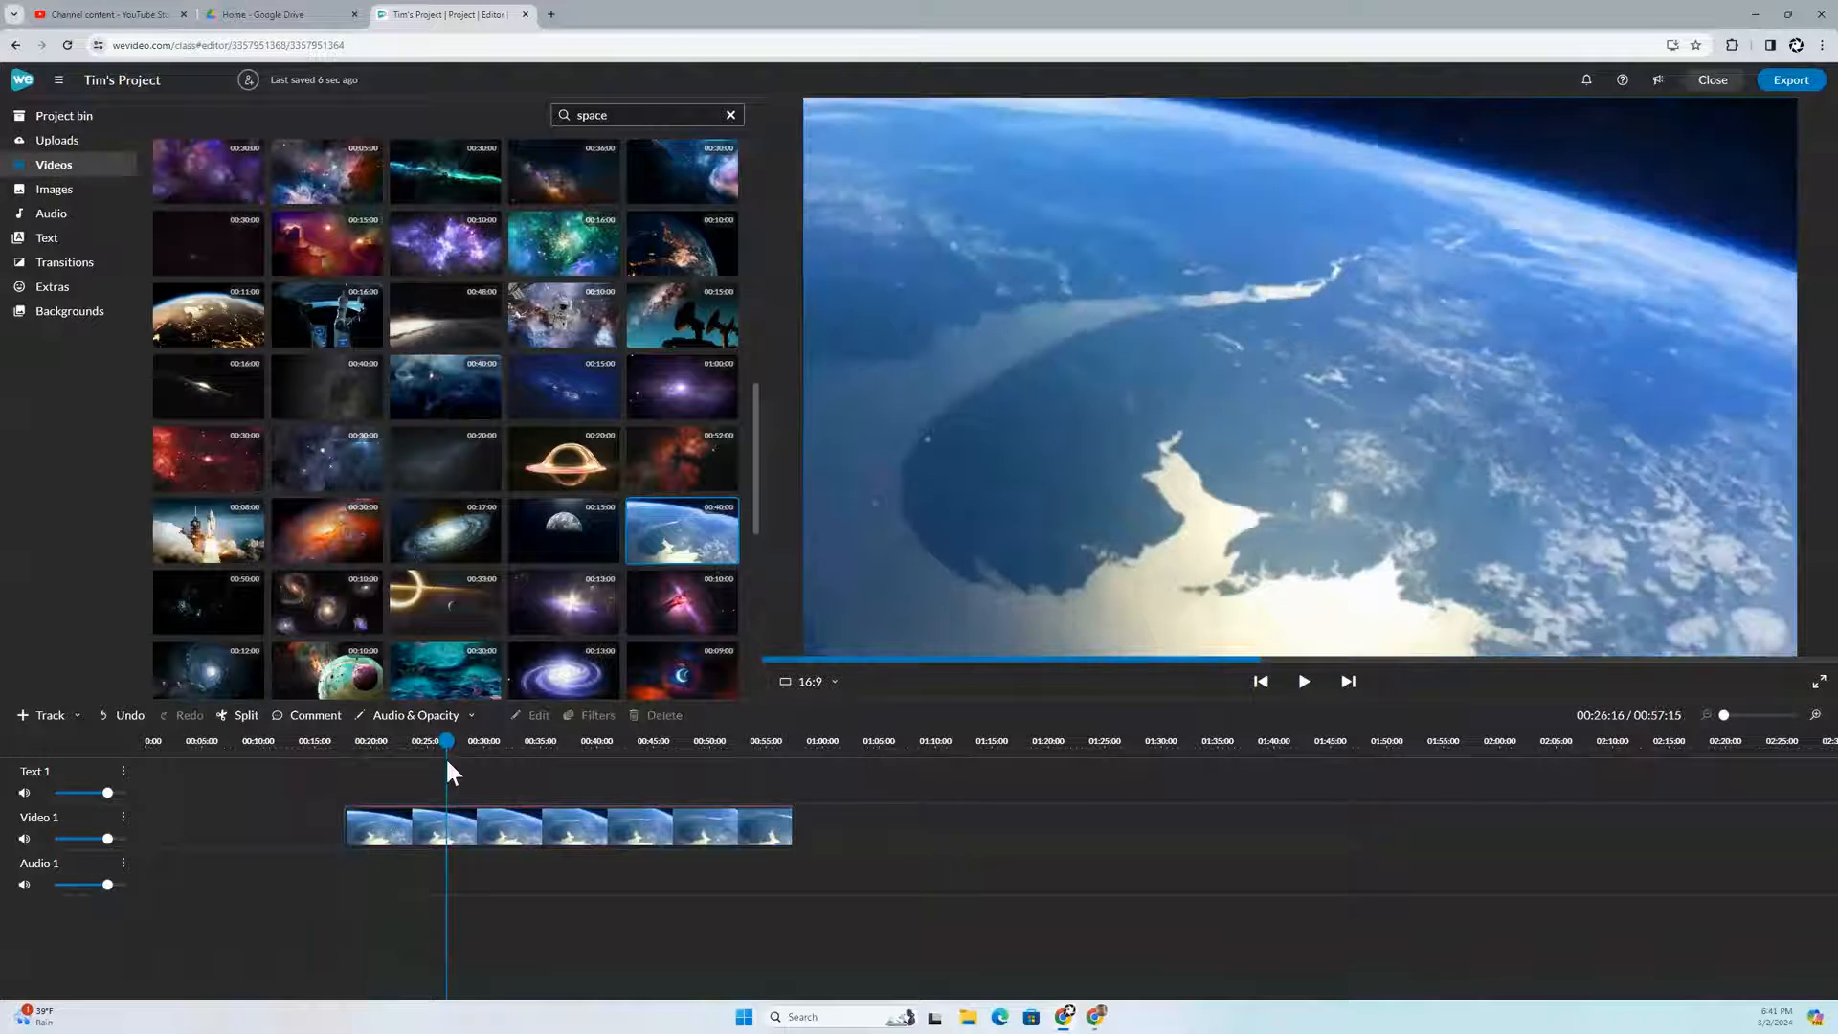
click(476, 756)
drag(477, 763, 576, 760)
click(585, 826)
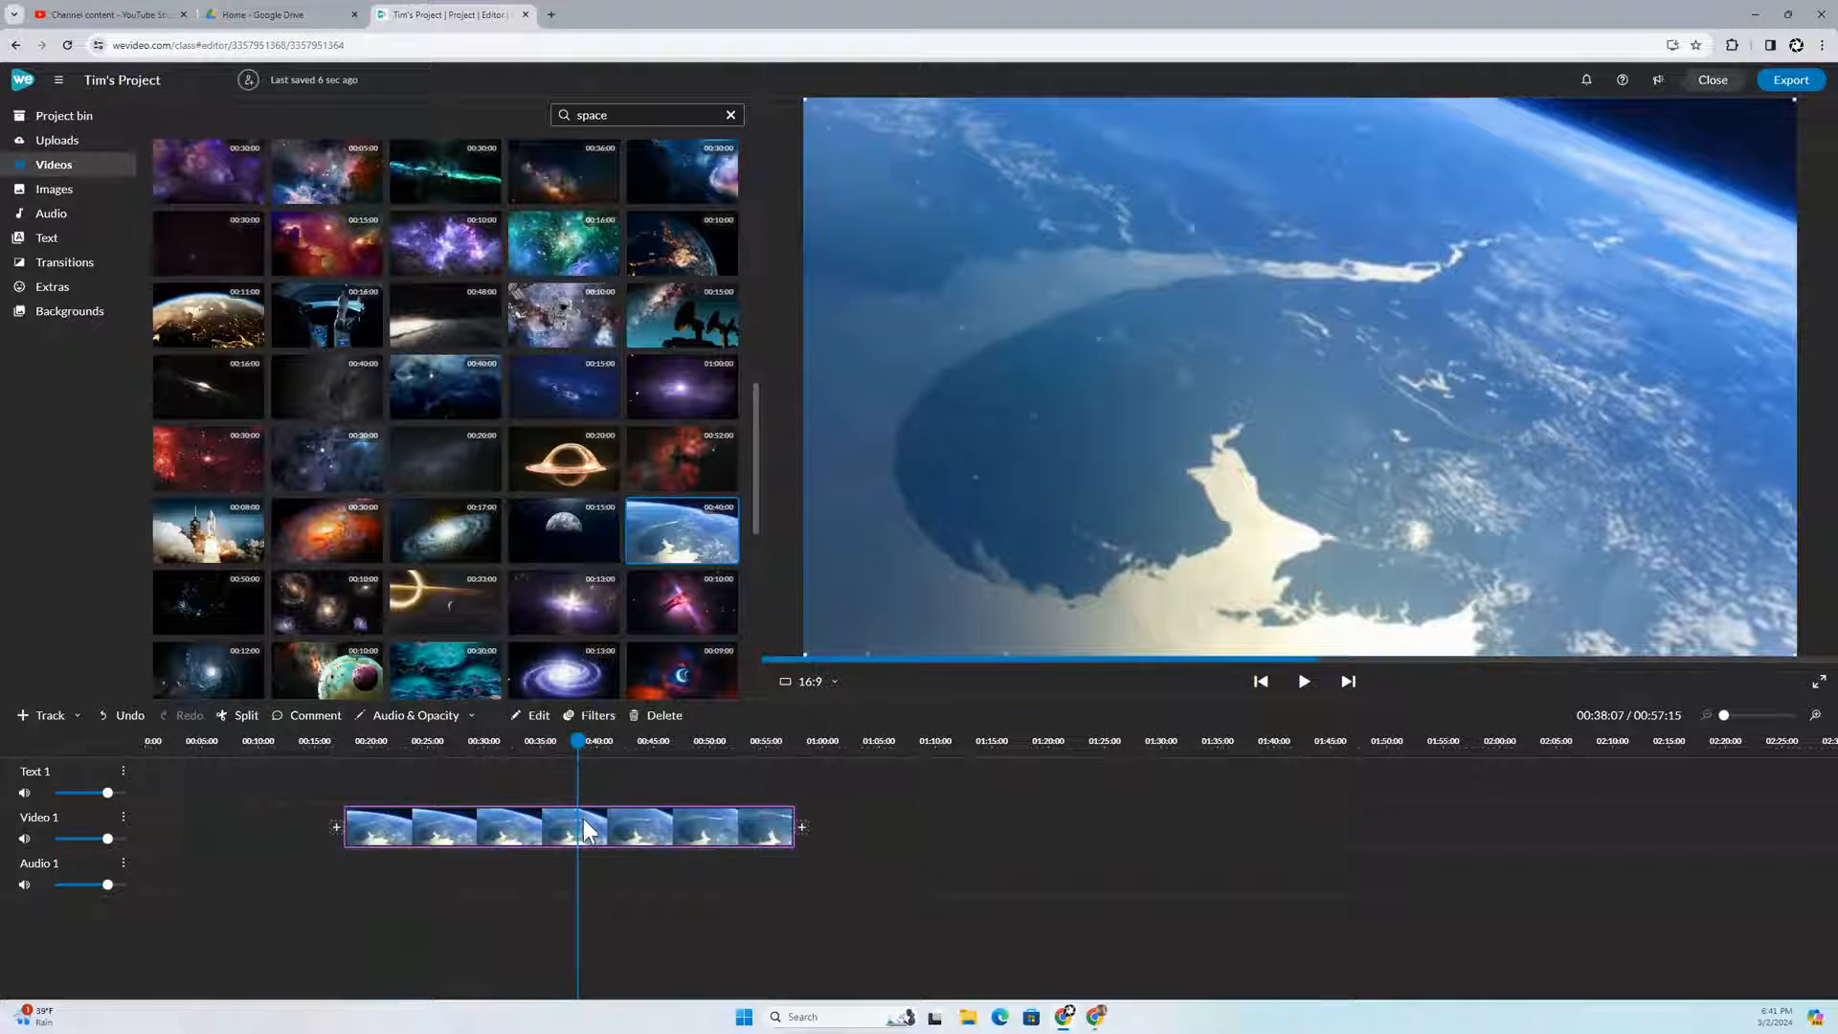
click(230, 717)
drag(492, 809, 380, 813)
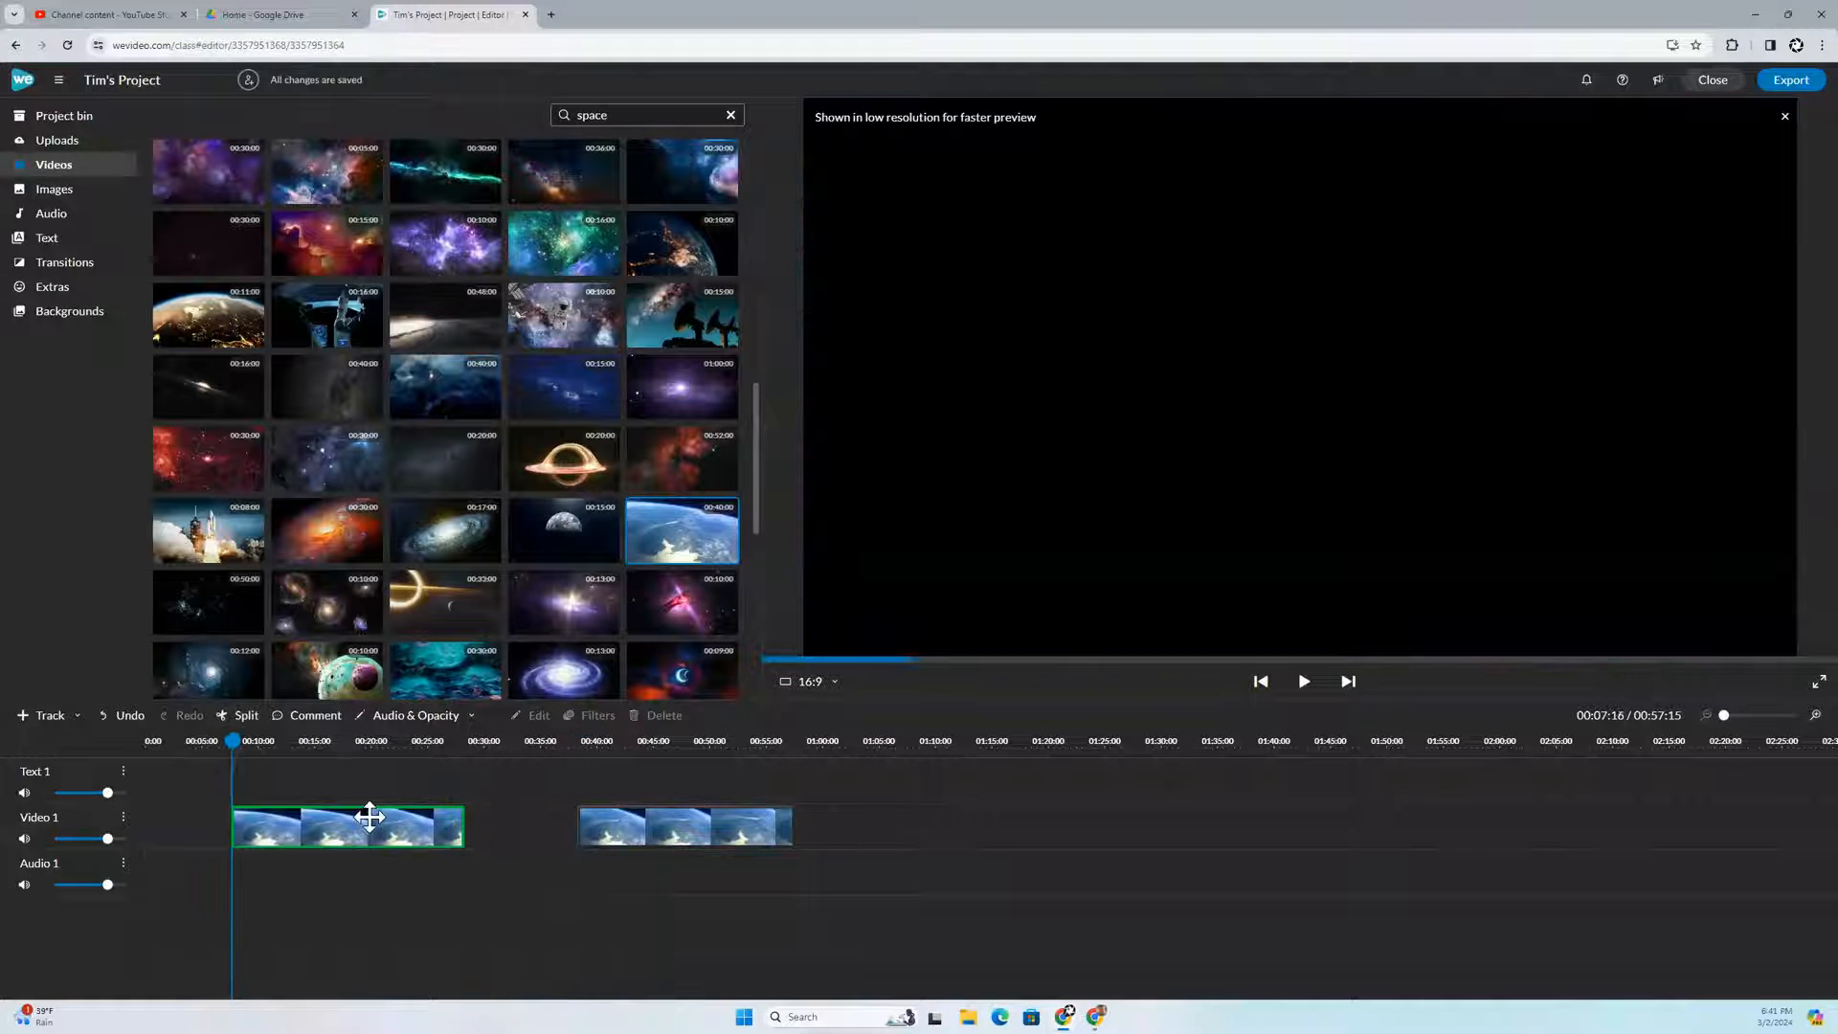
key(Delete)
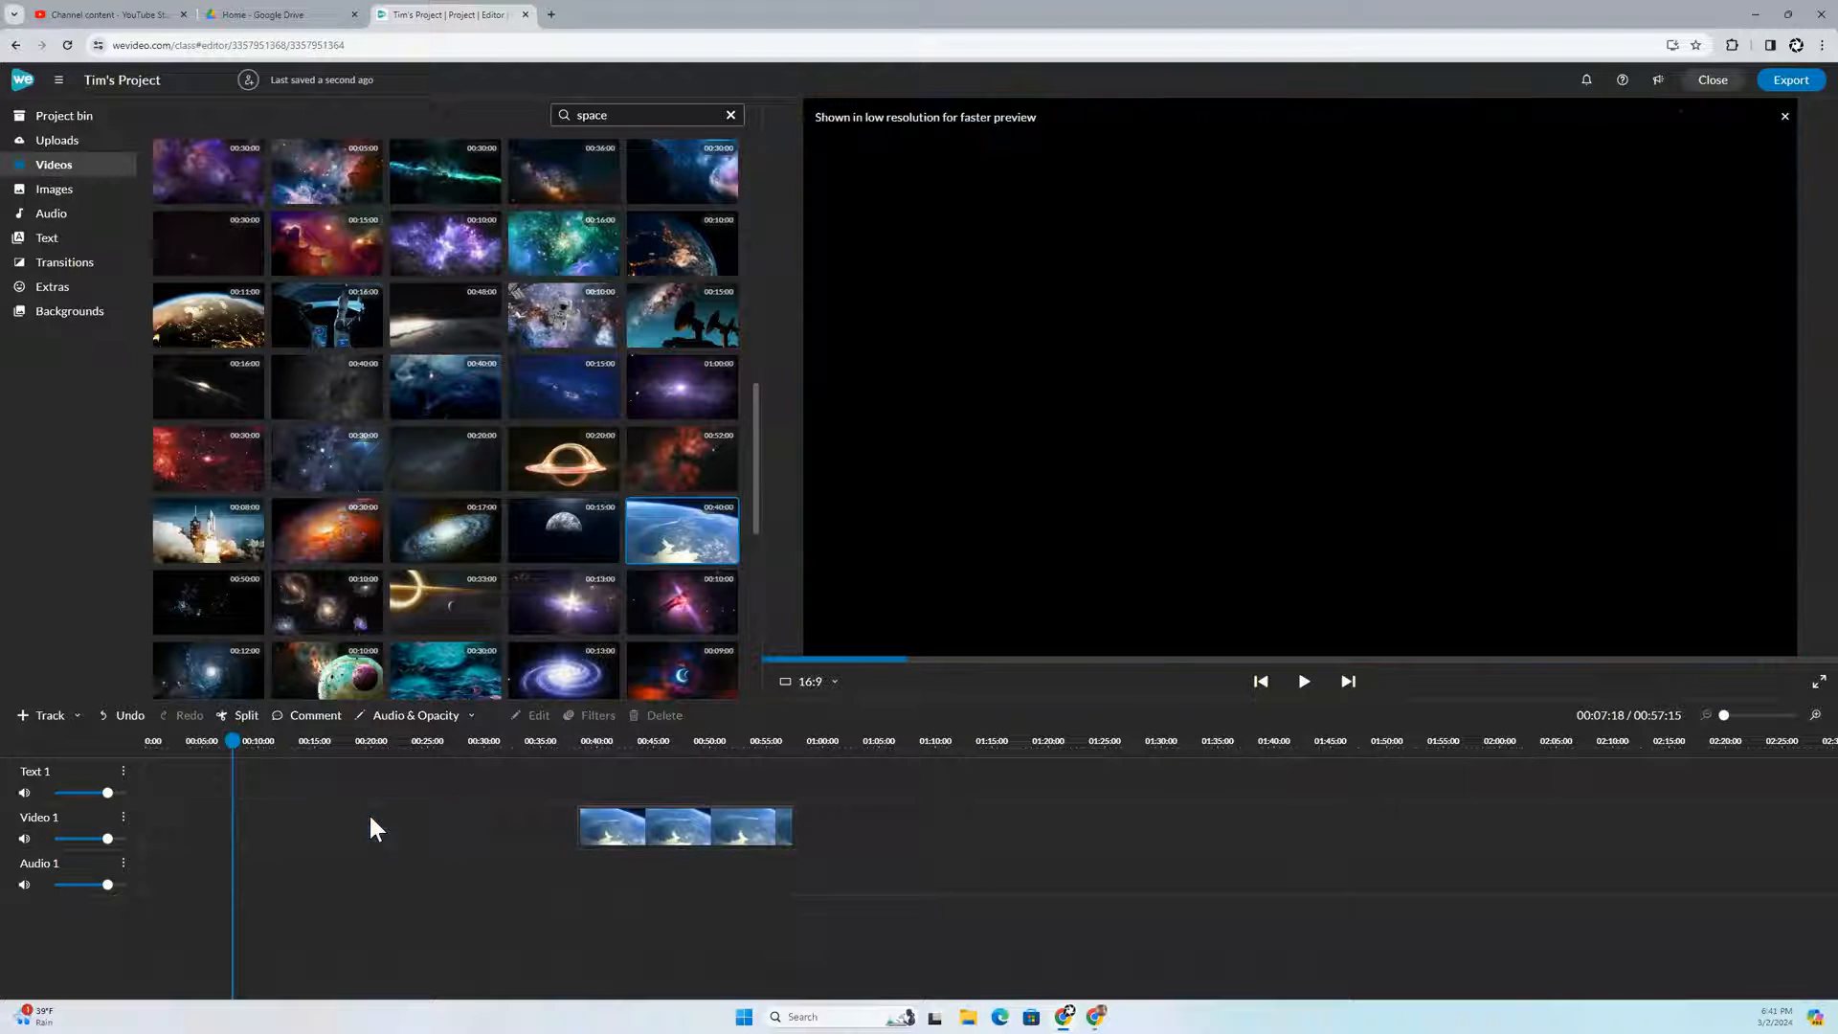
Step: Move the remaining Earth clip to about 00:34:09 and extend its start back to about 00:13:17
drag(629, 827, 583, 829)
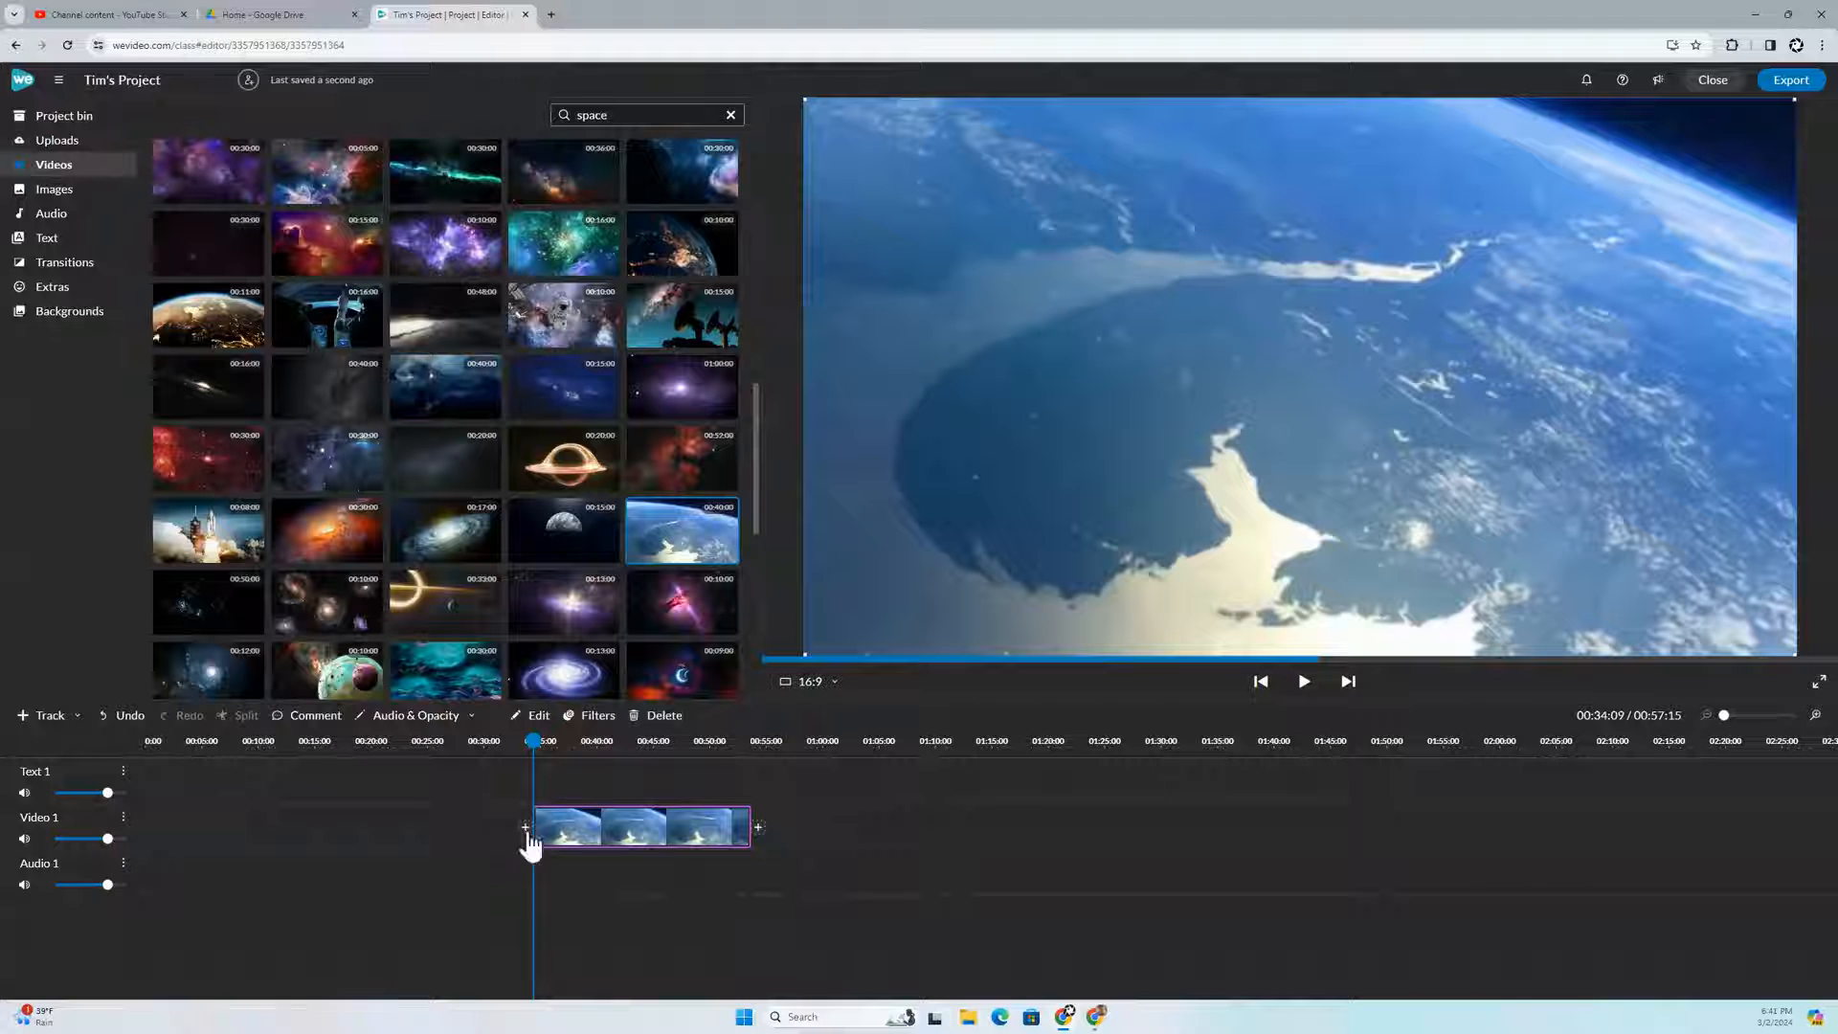
drag(518, 838, 105, 866)
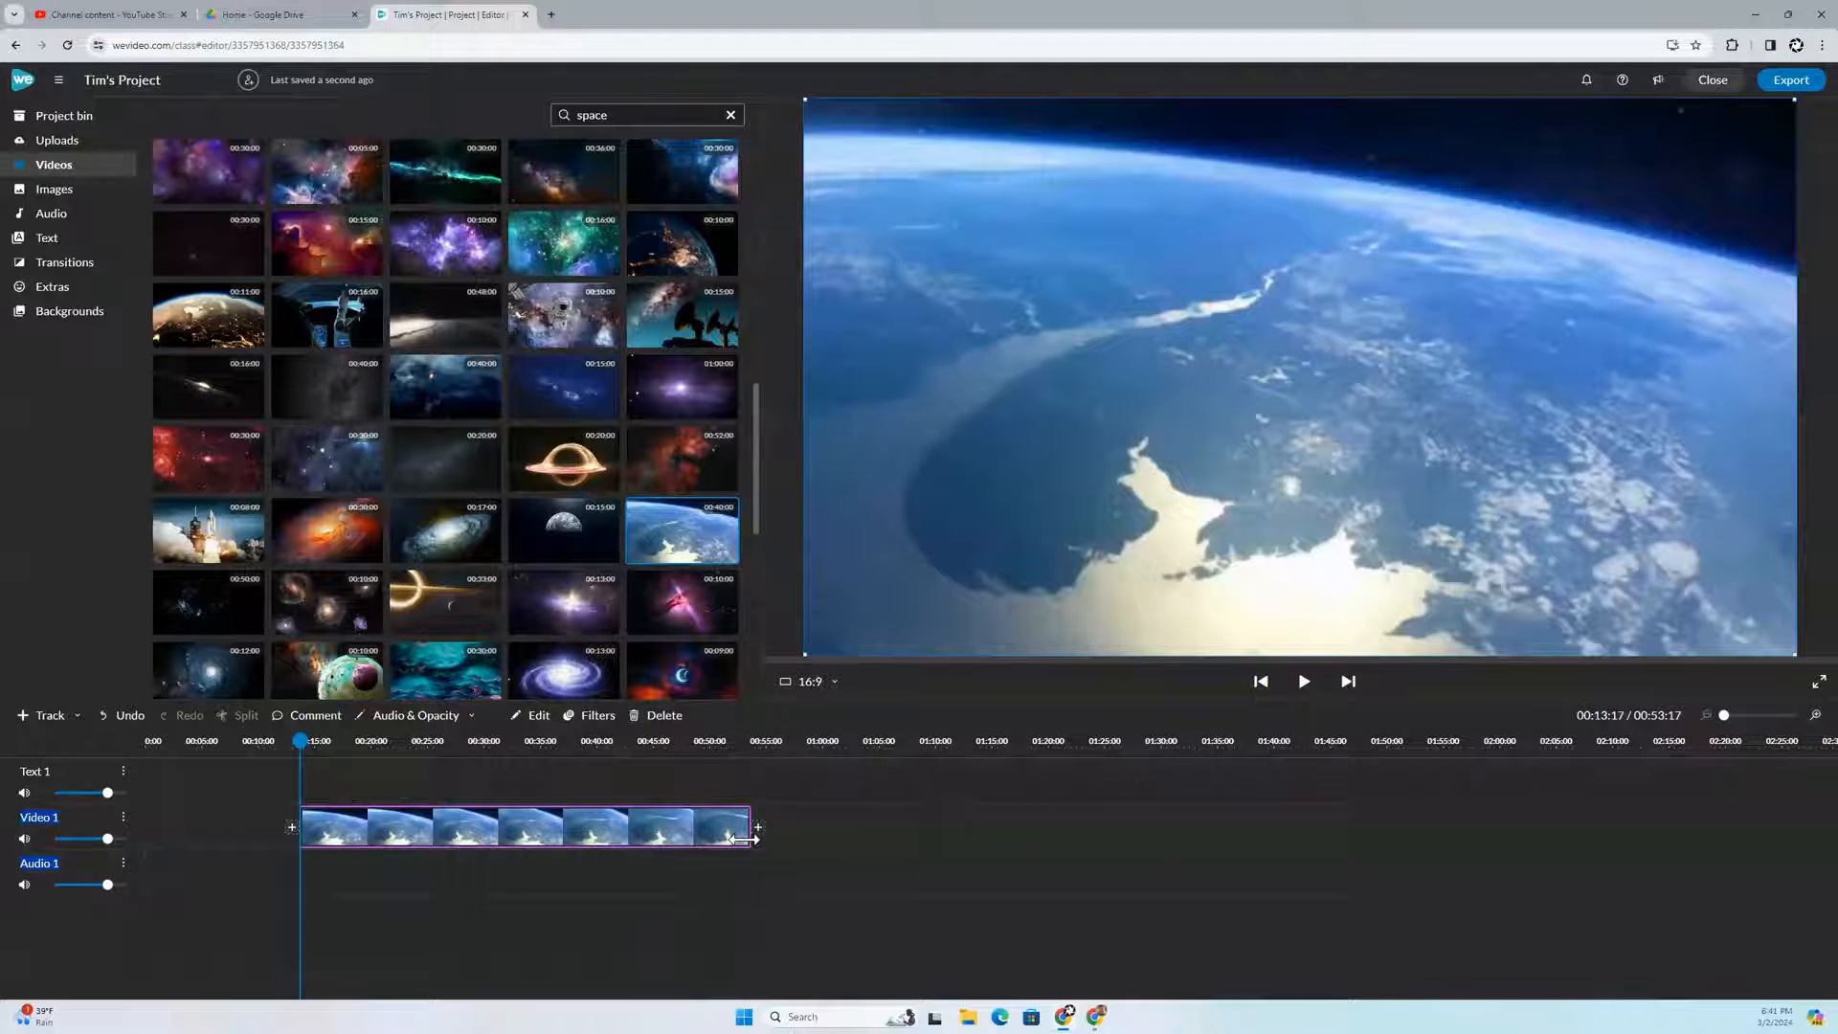
Step: Trim the end of the Earth clip to about 00:34:10 and move the clip to the start of the timeline
drag(747, 844, 528, 828)
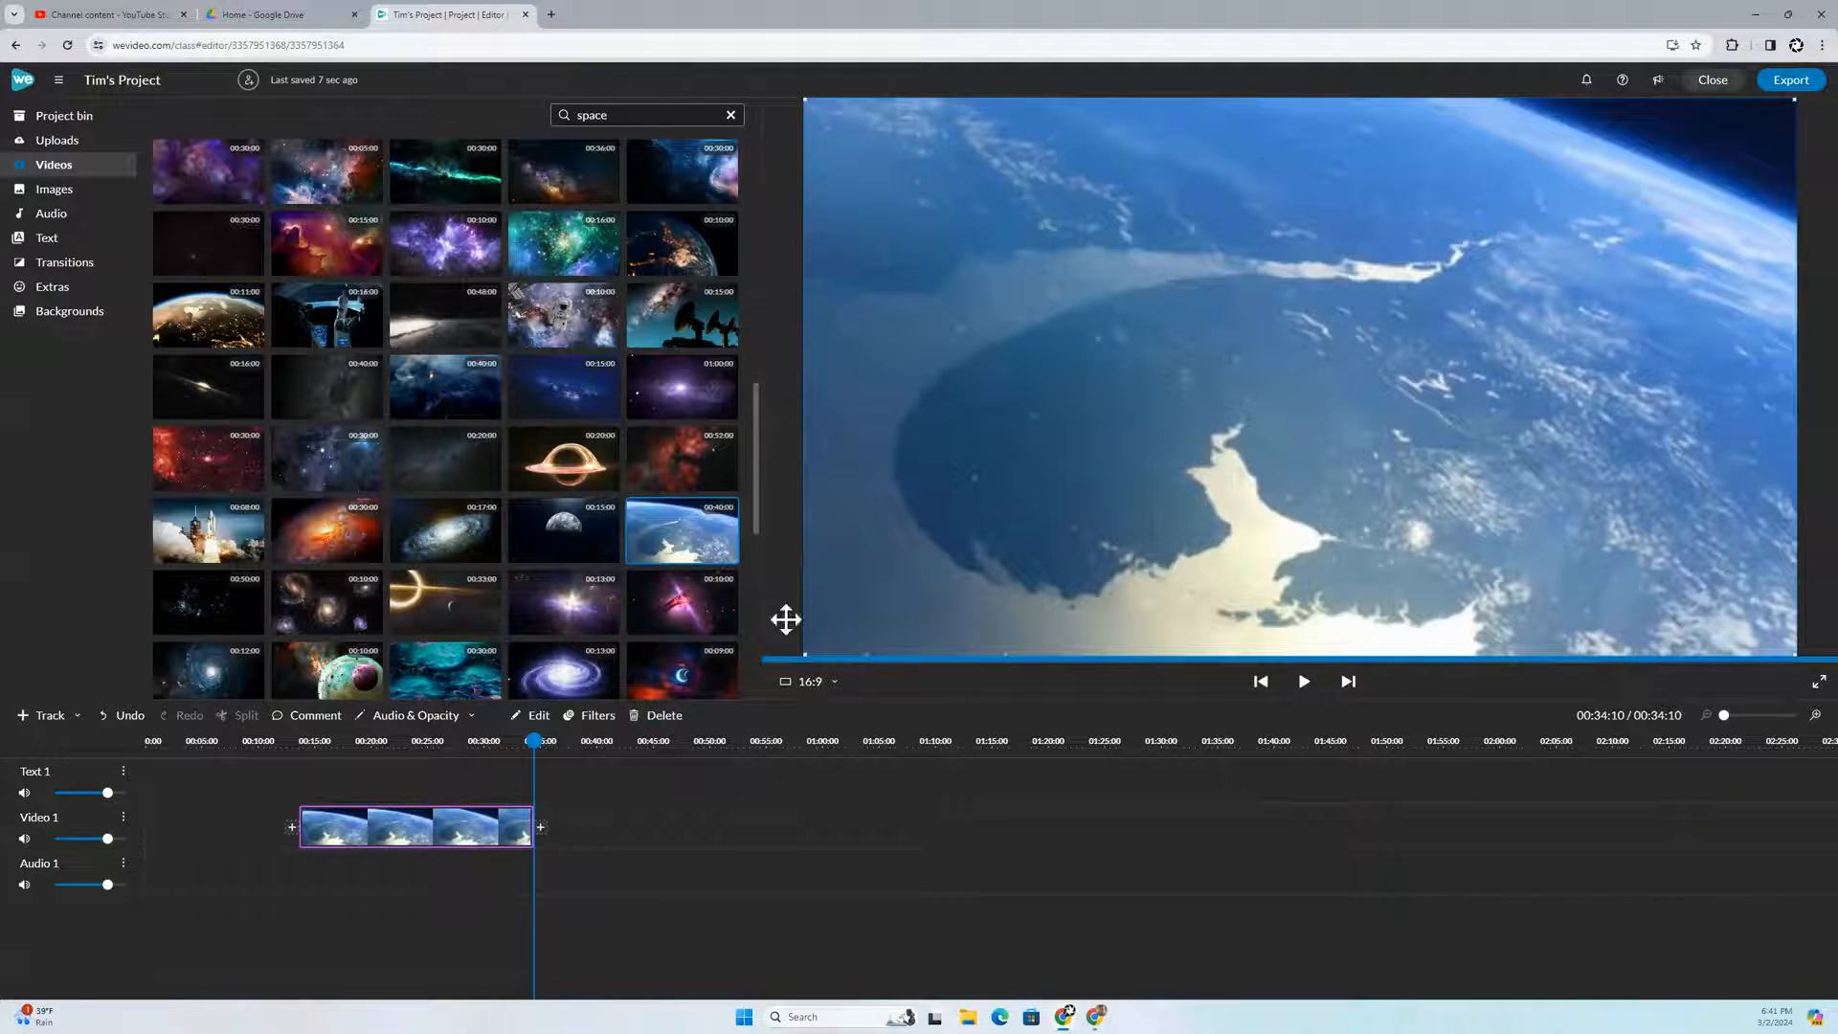
drag(452, 825, 293, 825)
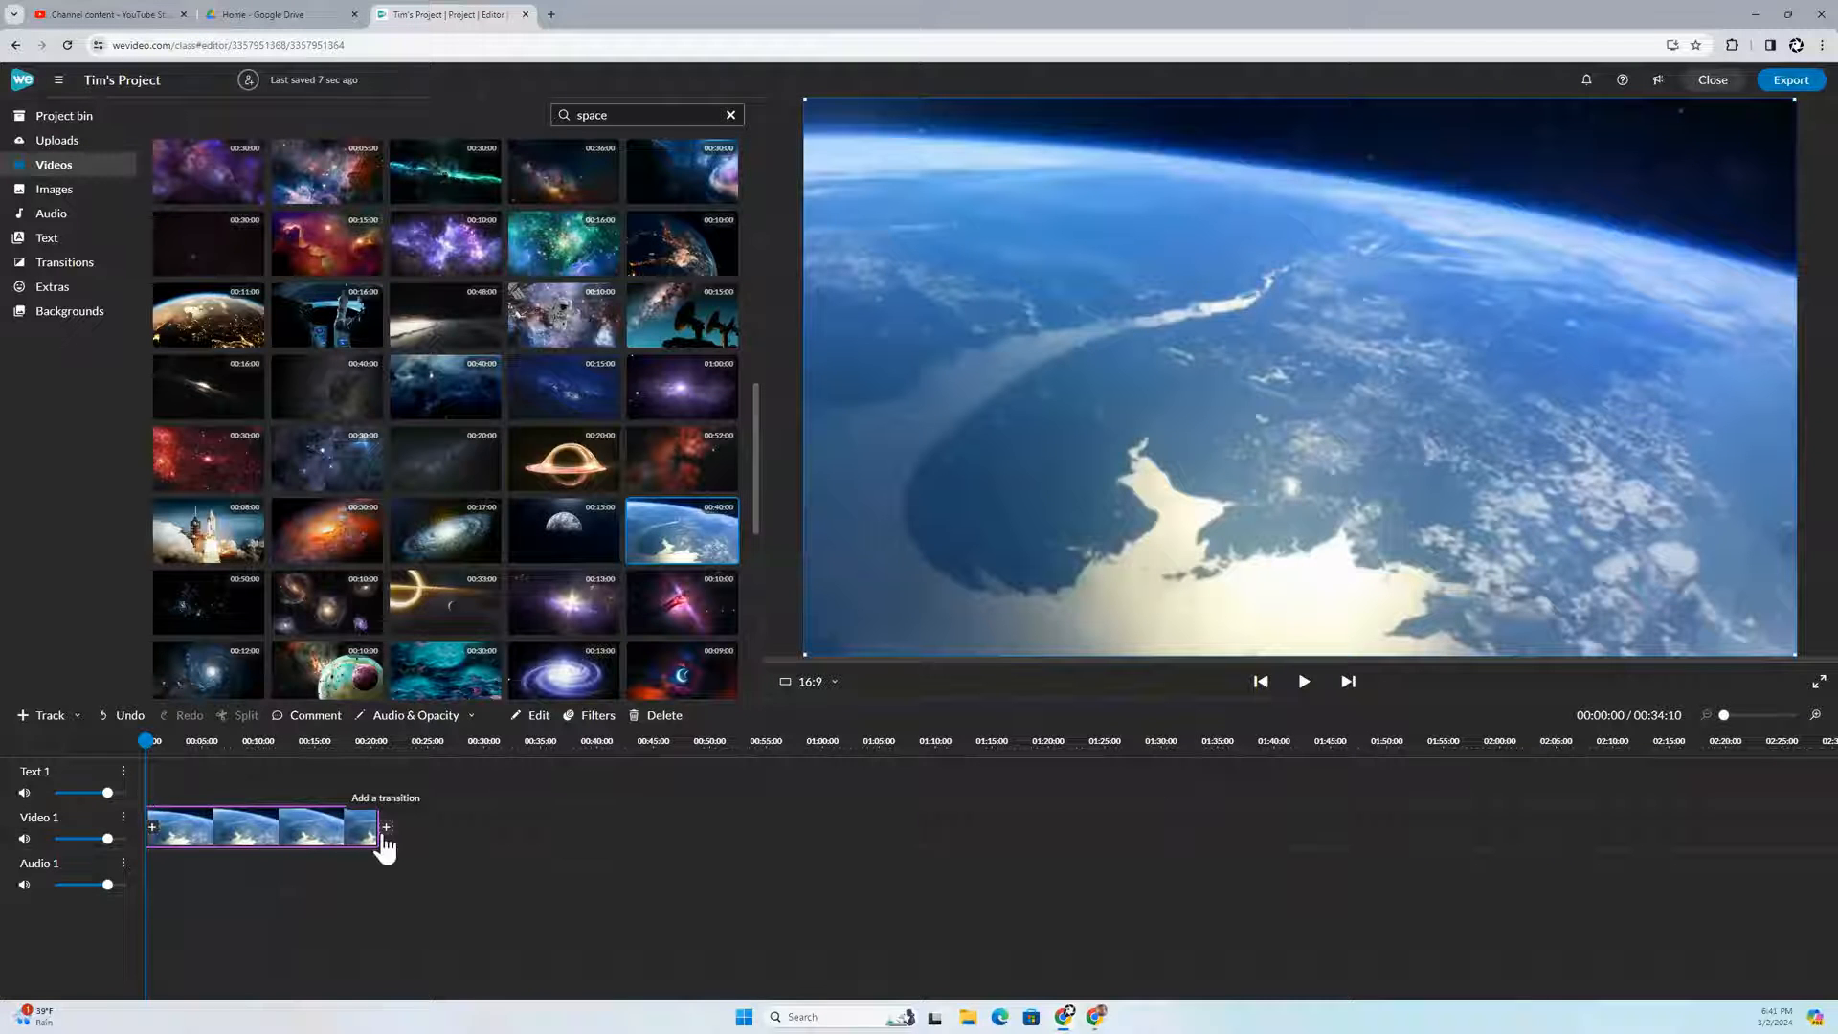
mouse_move(1723, 716)
drag(1723, 716, 1727, 713)
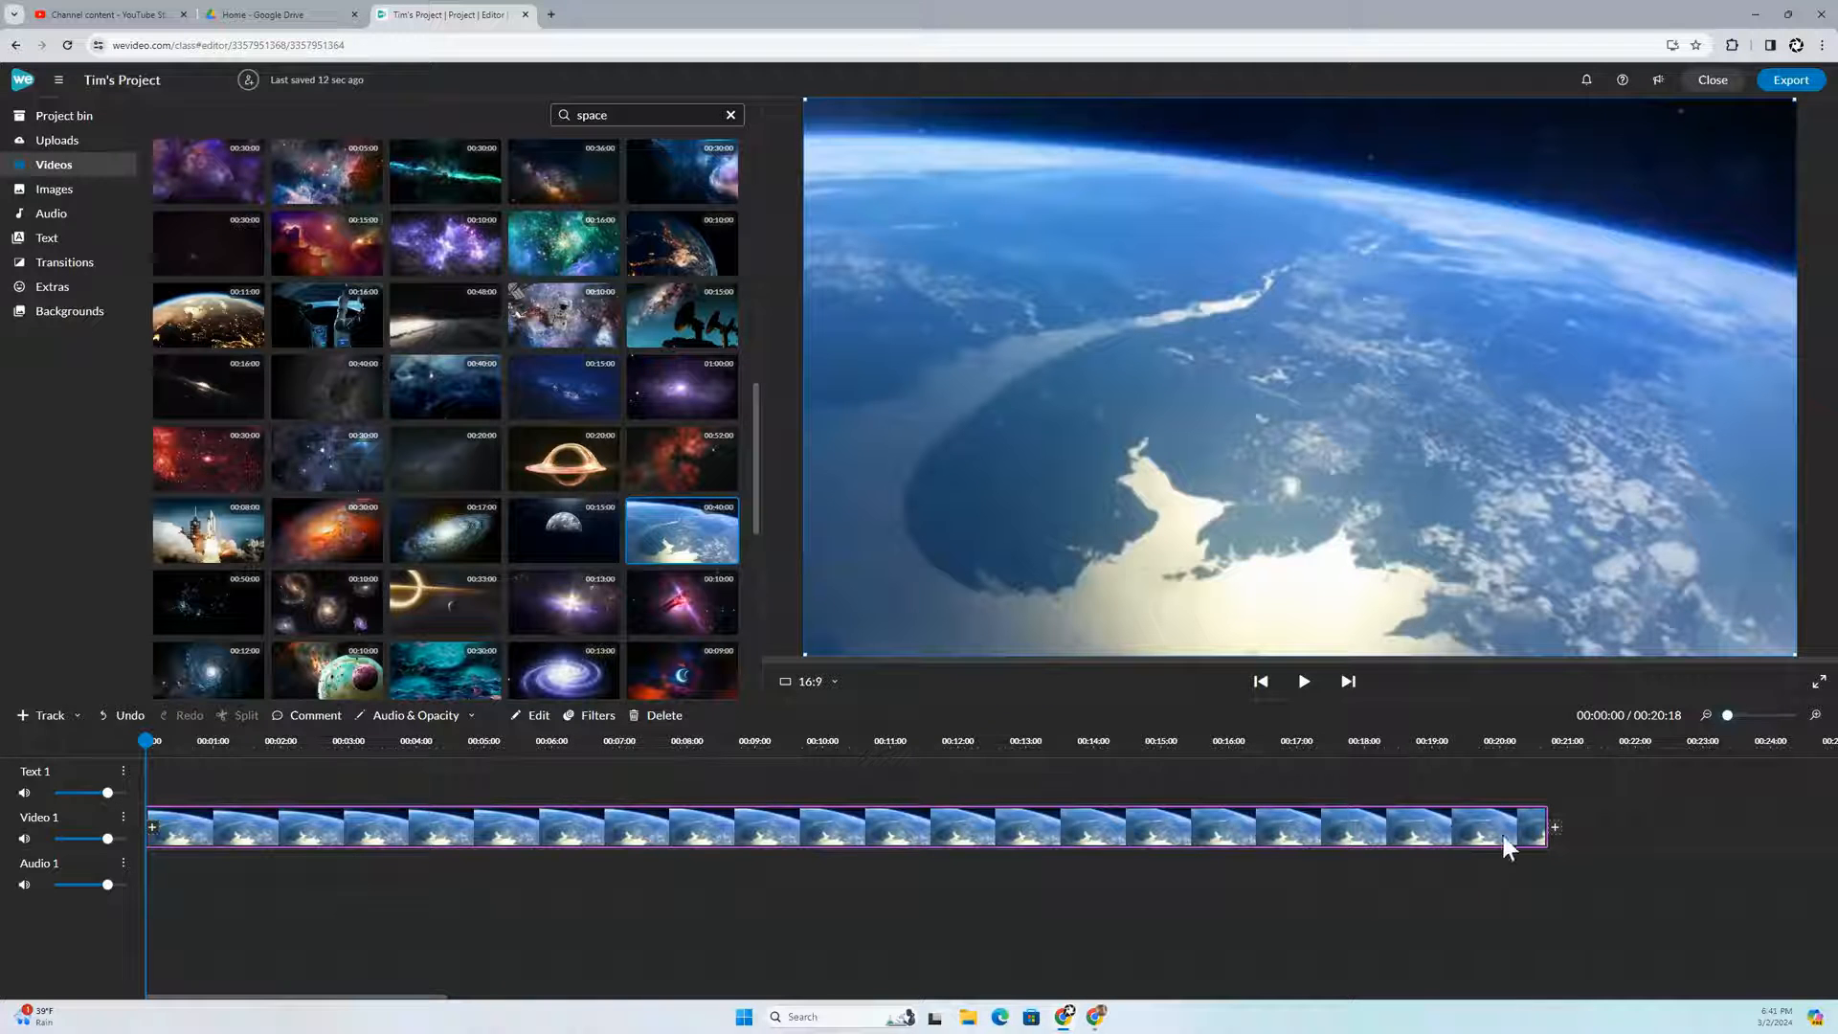
mouse_move(1726, 715)
drag(1726, 715, 1720, 716)
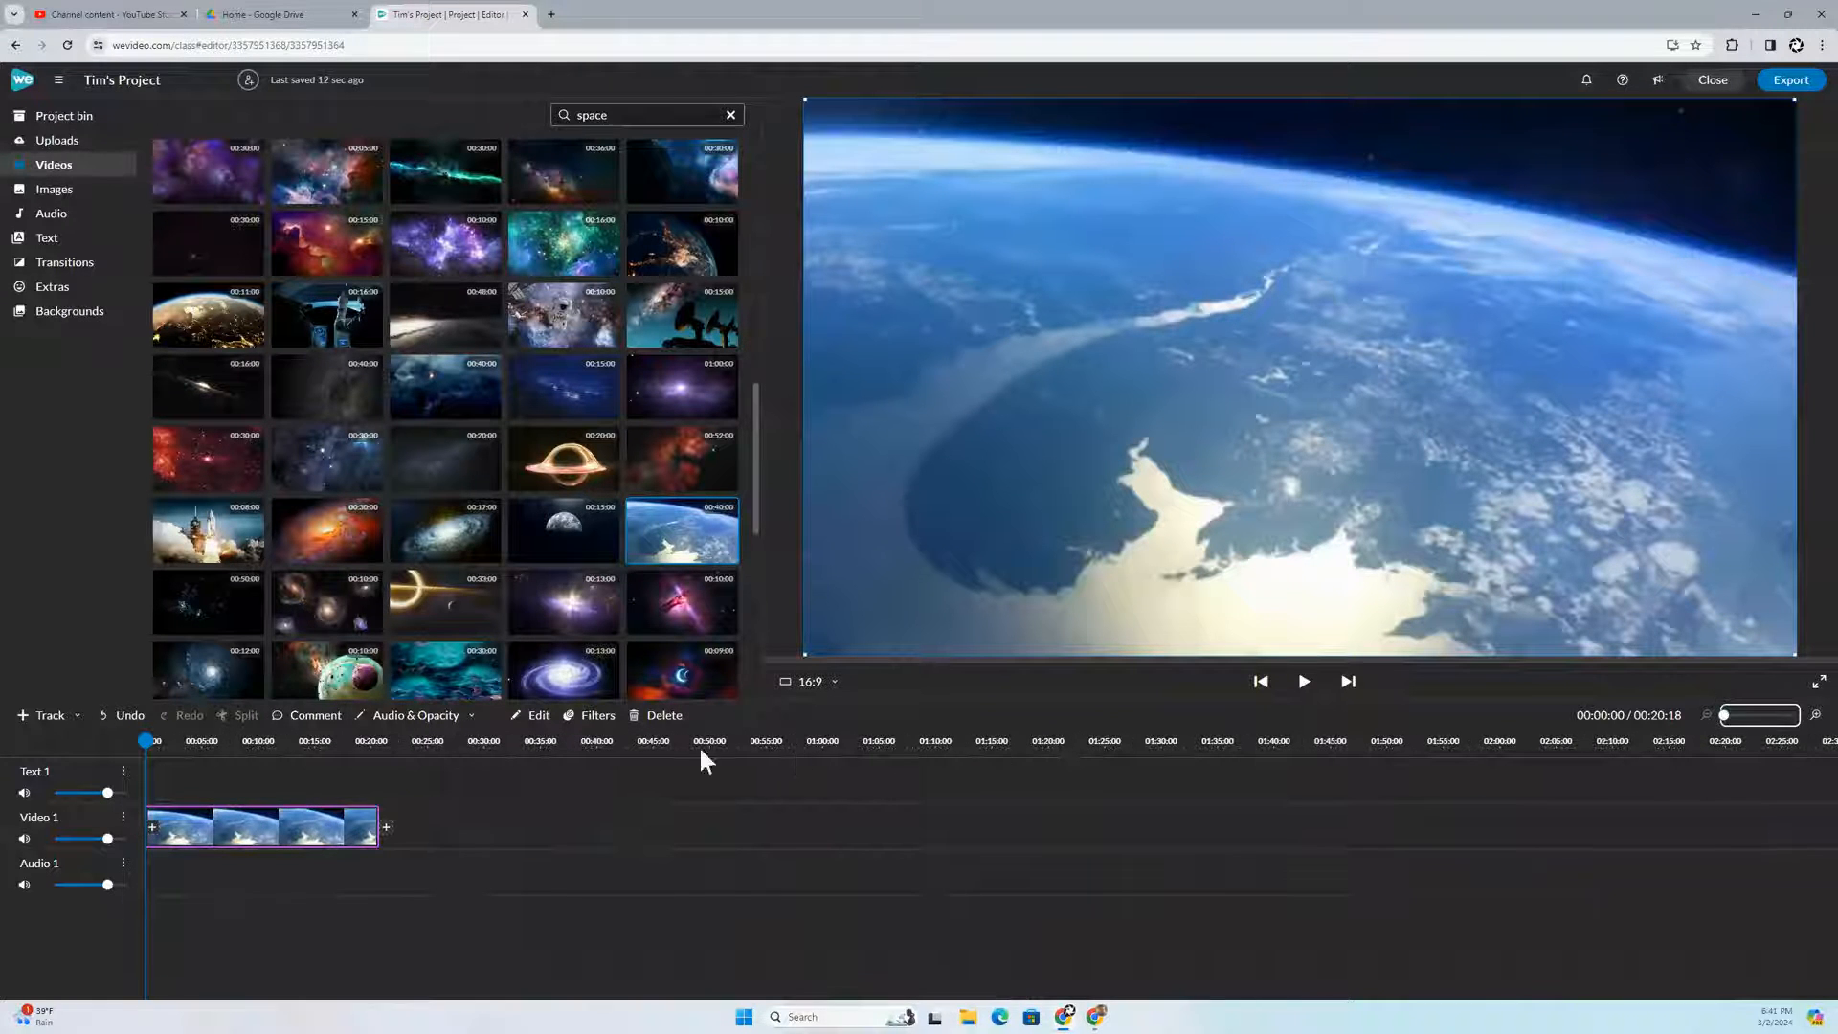
Step: Search the stock images for "space" and preview several of the results, including the starry sky
click(48, 188)
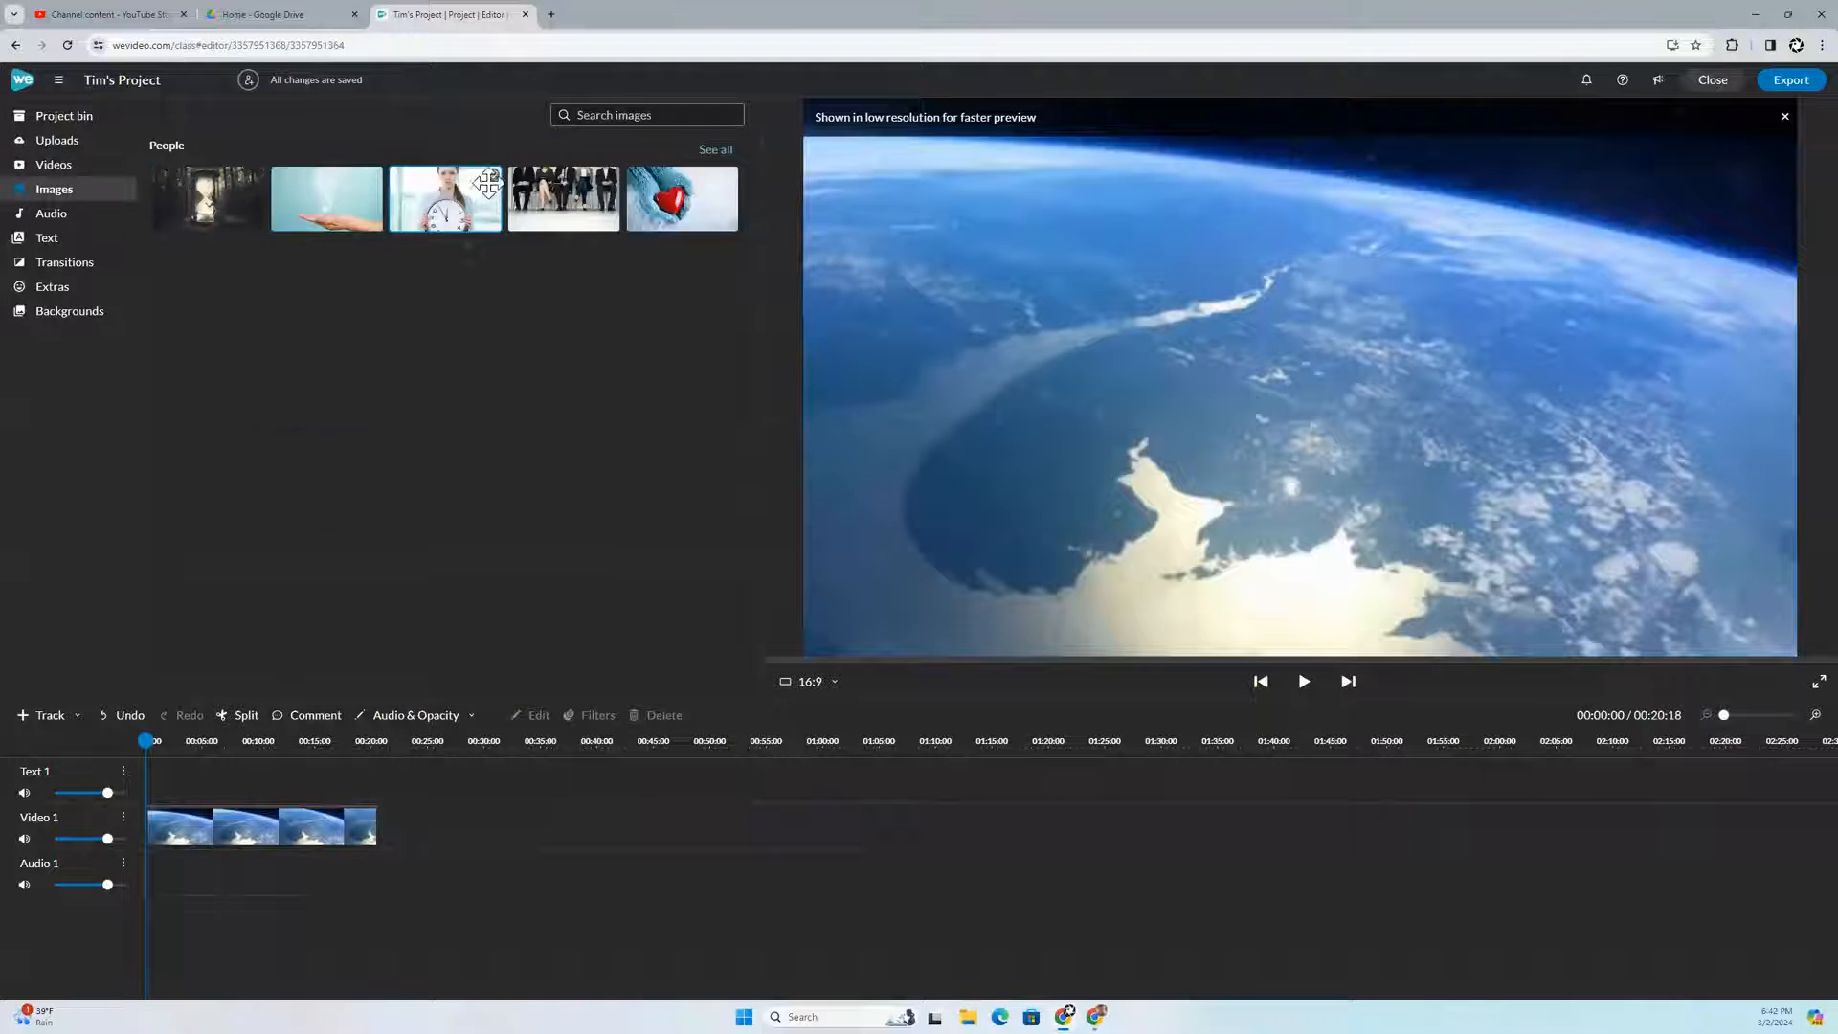
click(629, 113)
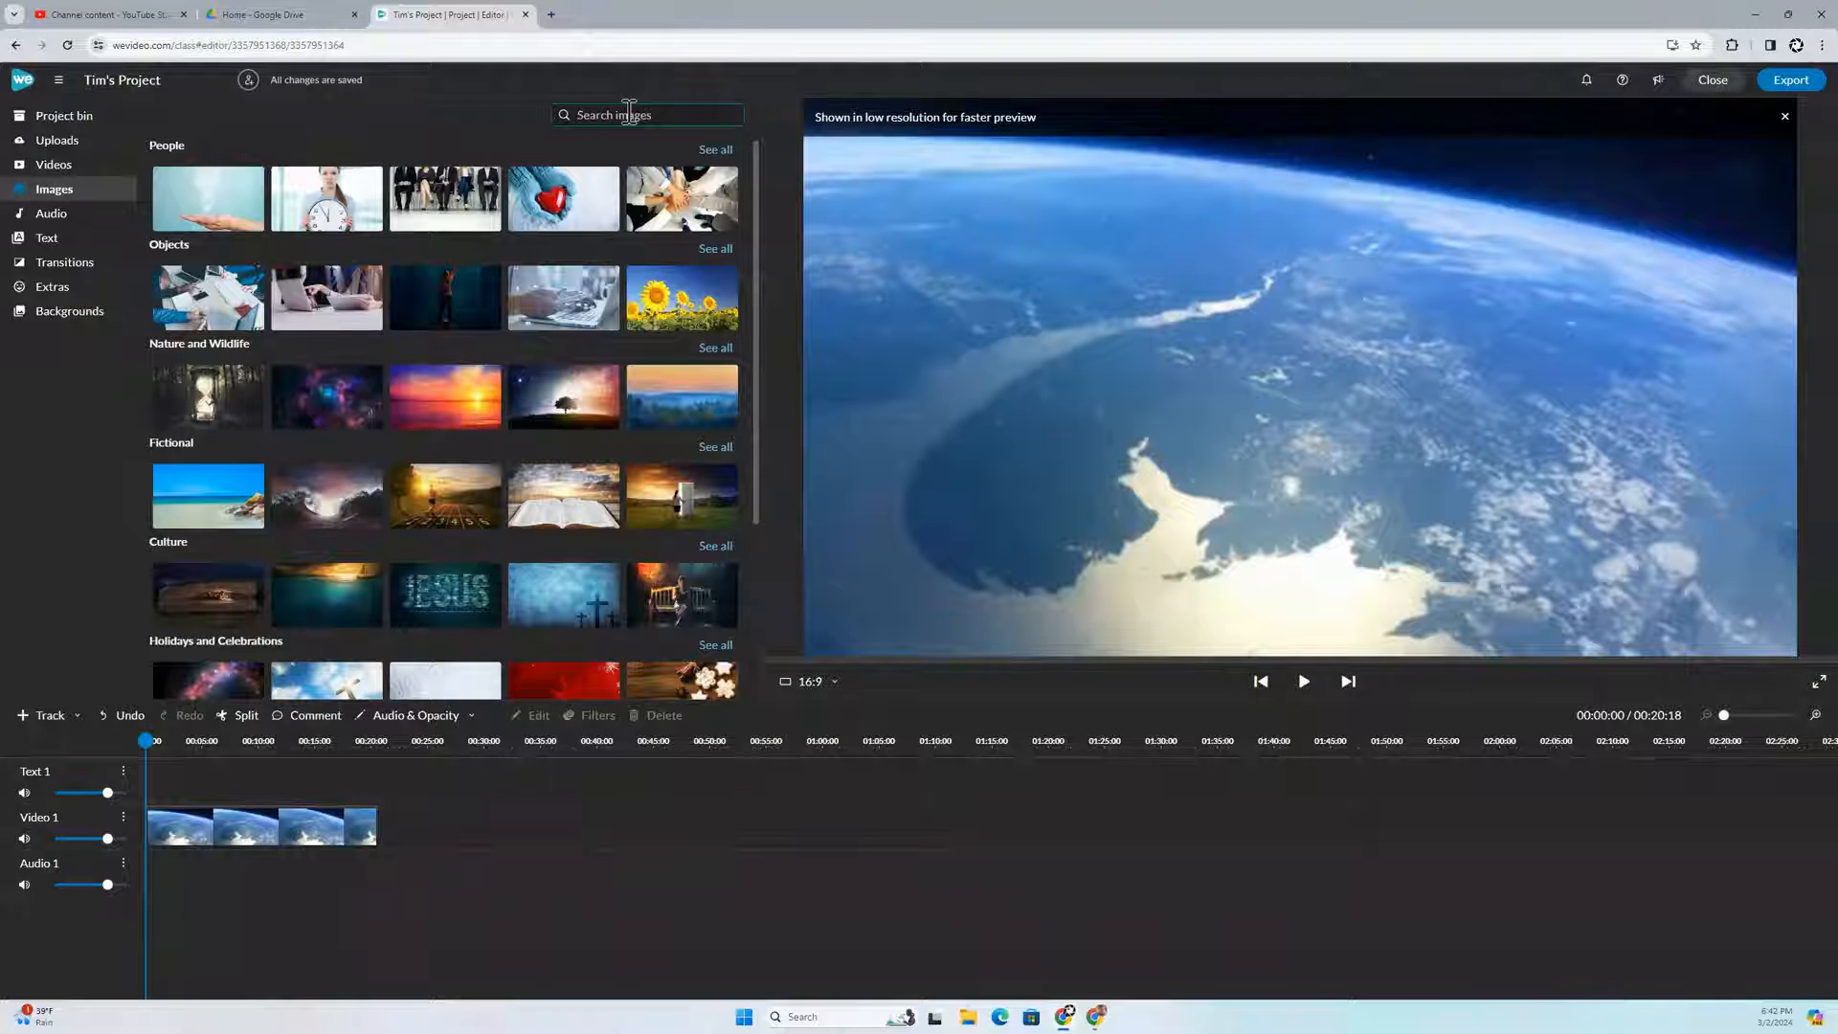
text(space)
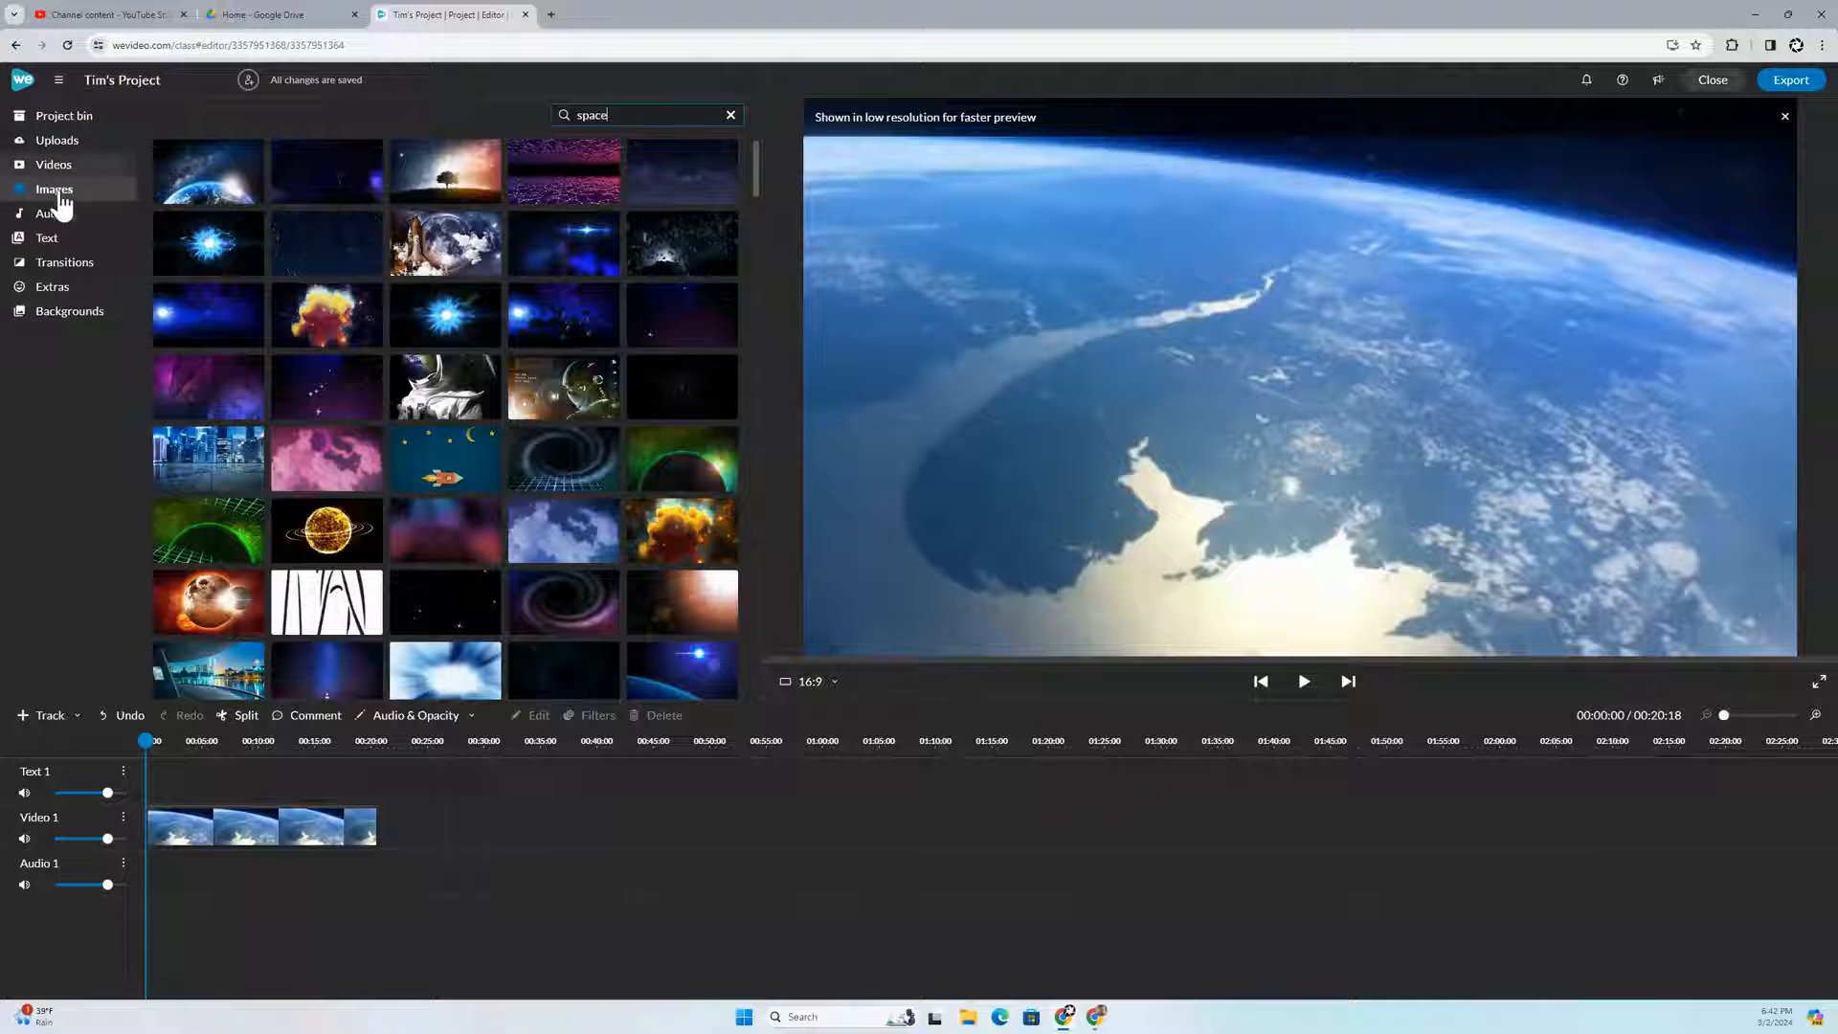
click(409, 288)
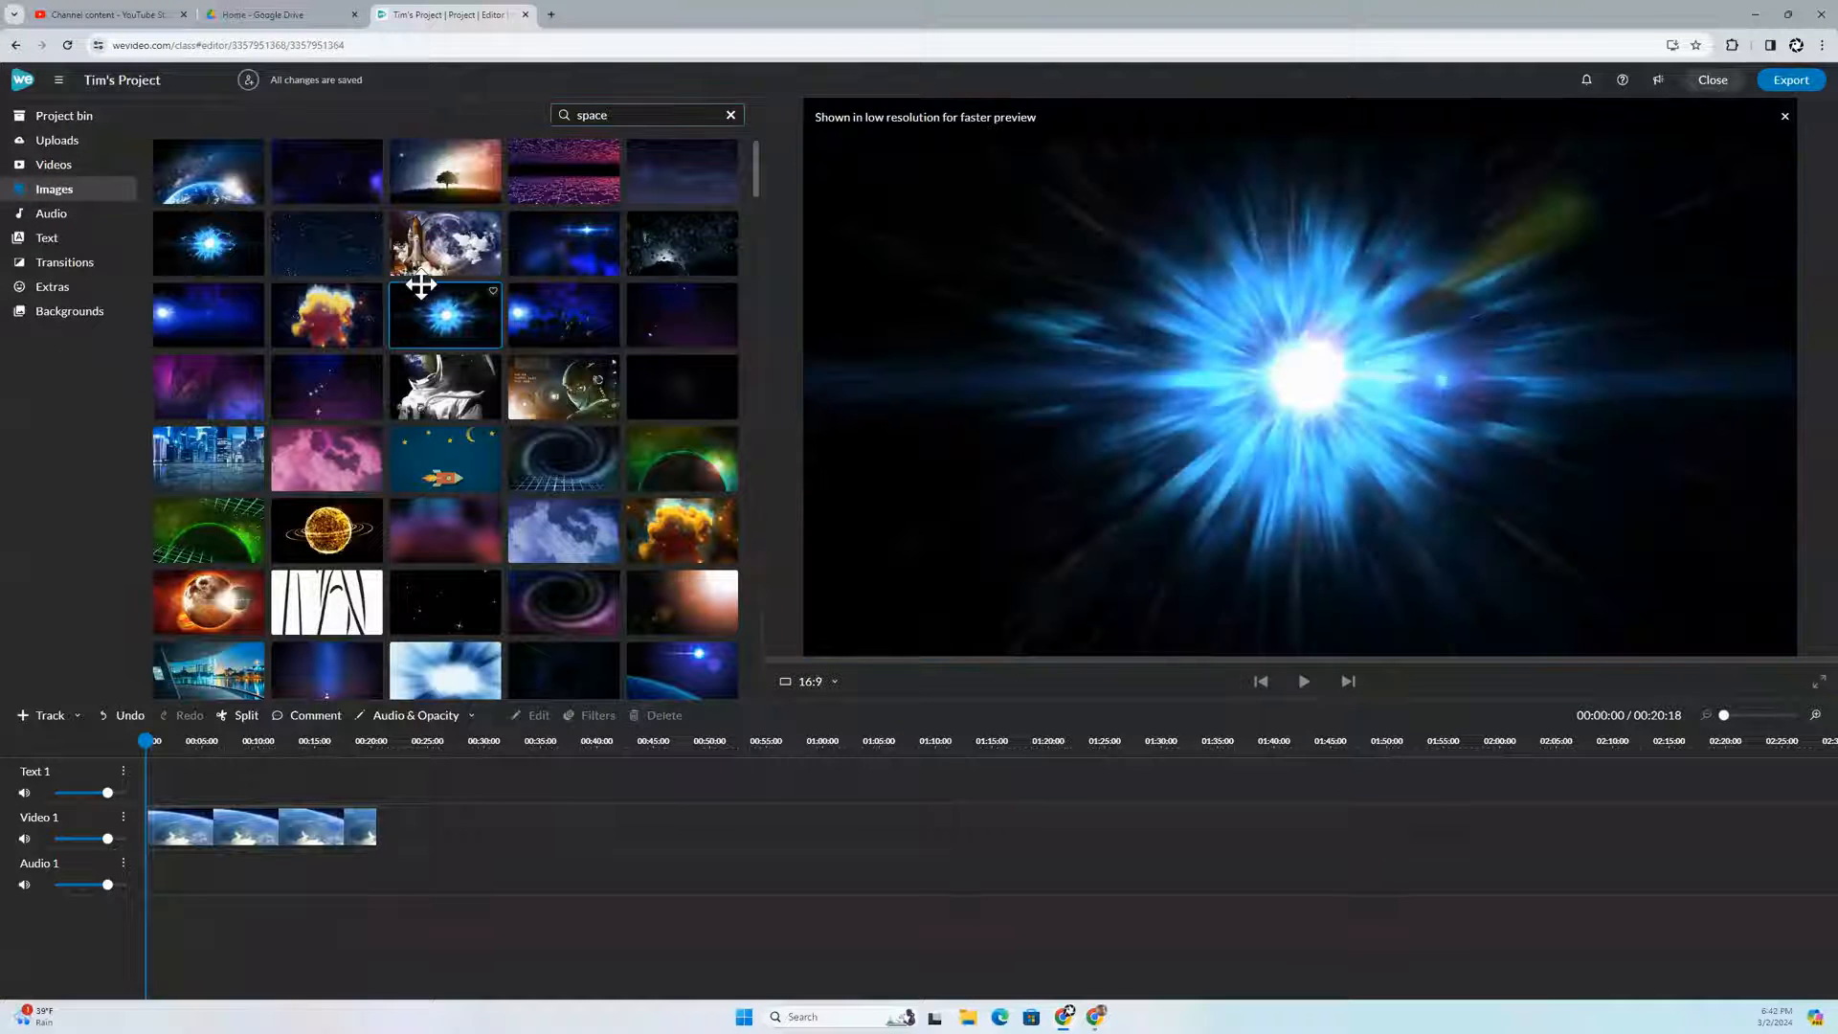
click(411, 229)
click(328, 246)
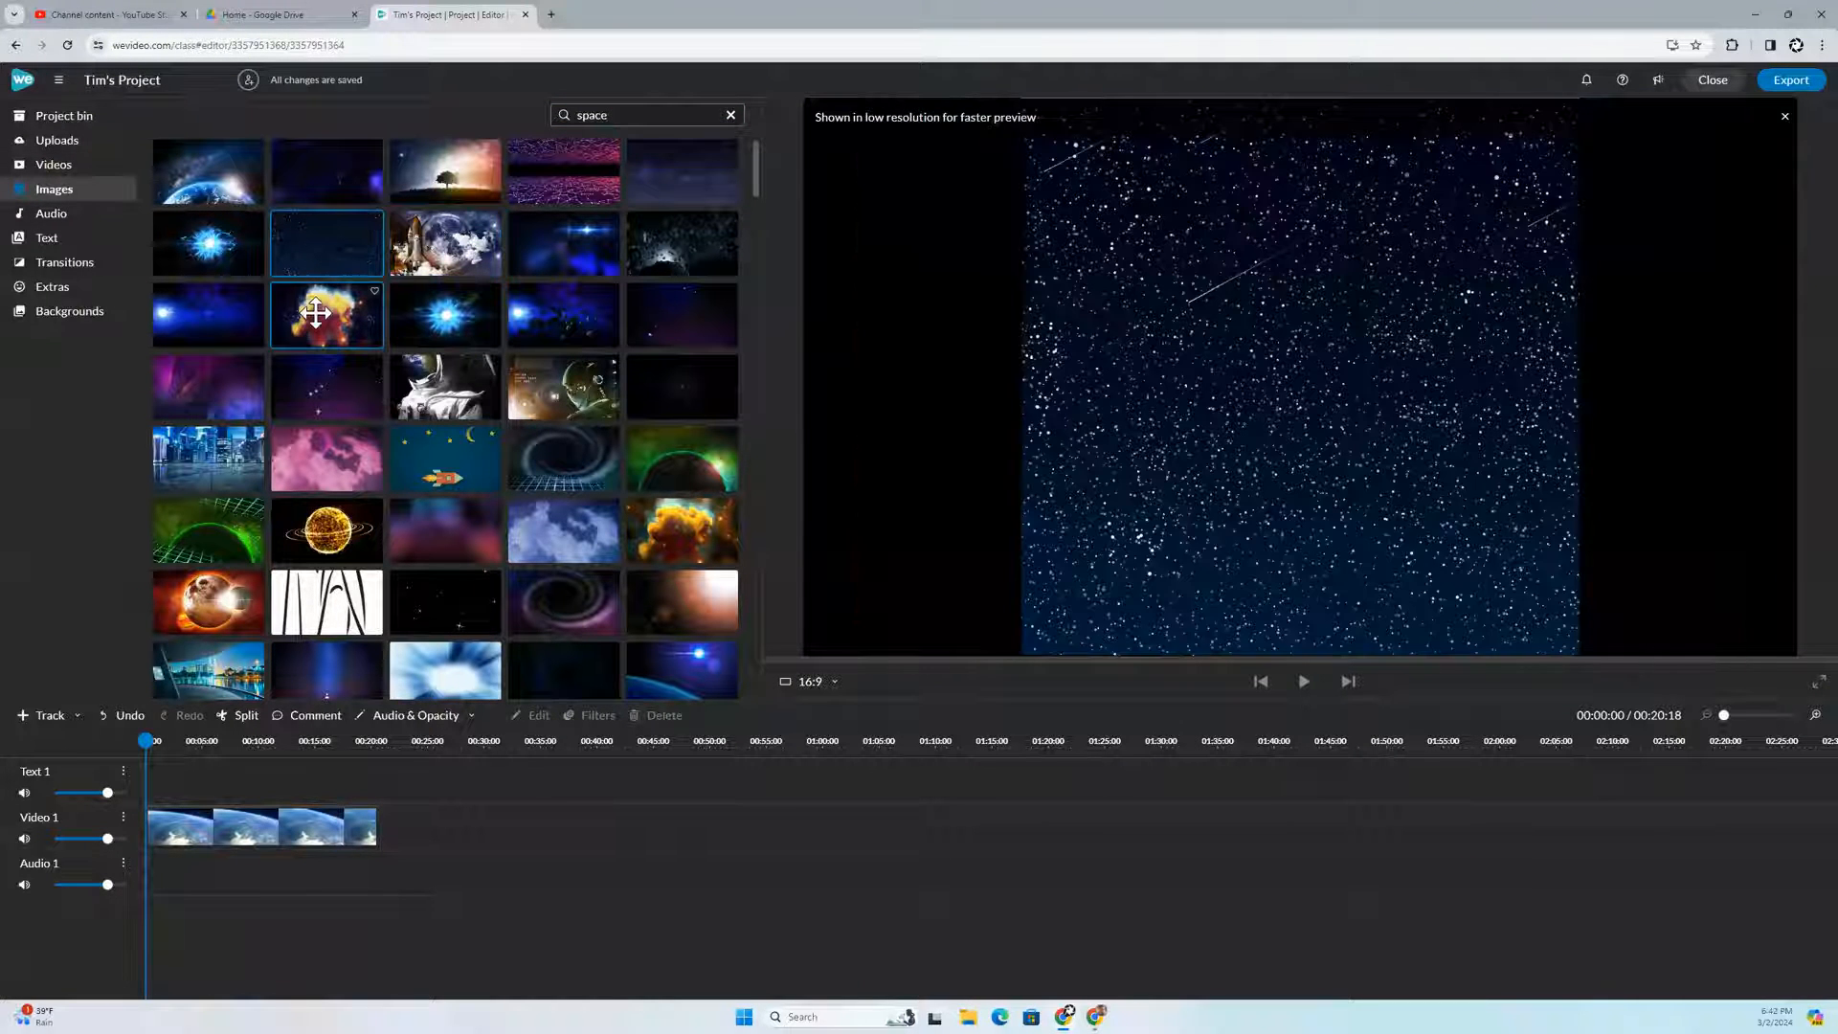
click(328, 307)
Step: Add the astronaut image twice after the Earth clip on Video 1, followed by the purple swirling black hole image
click(409, 393)
drag(411, 392, 456, 829)
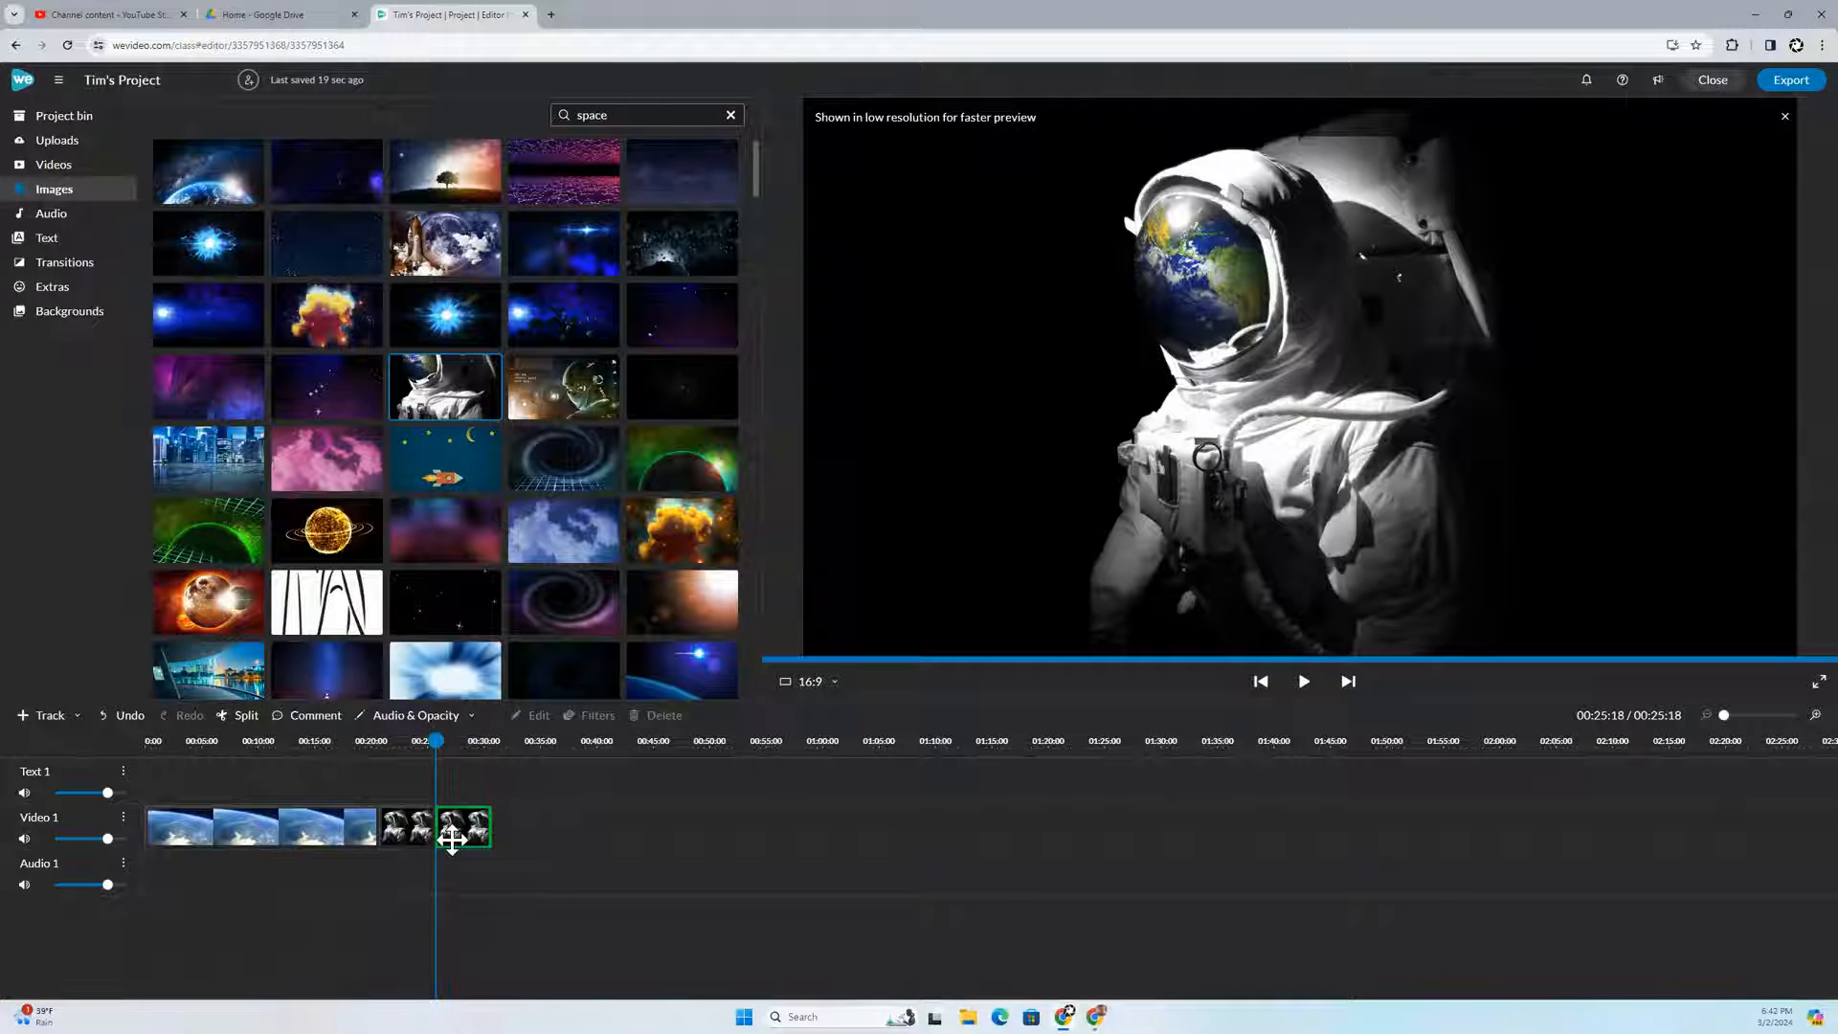
drag(566, 605, 508, 821)
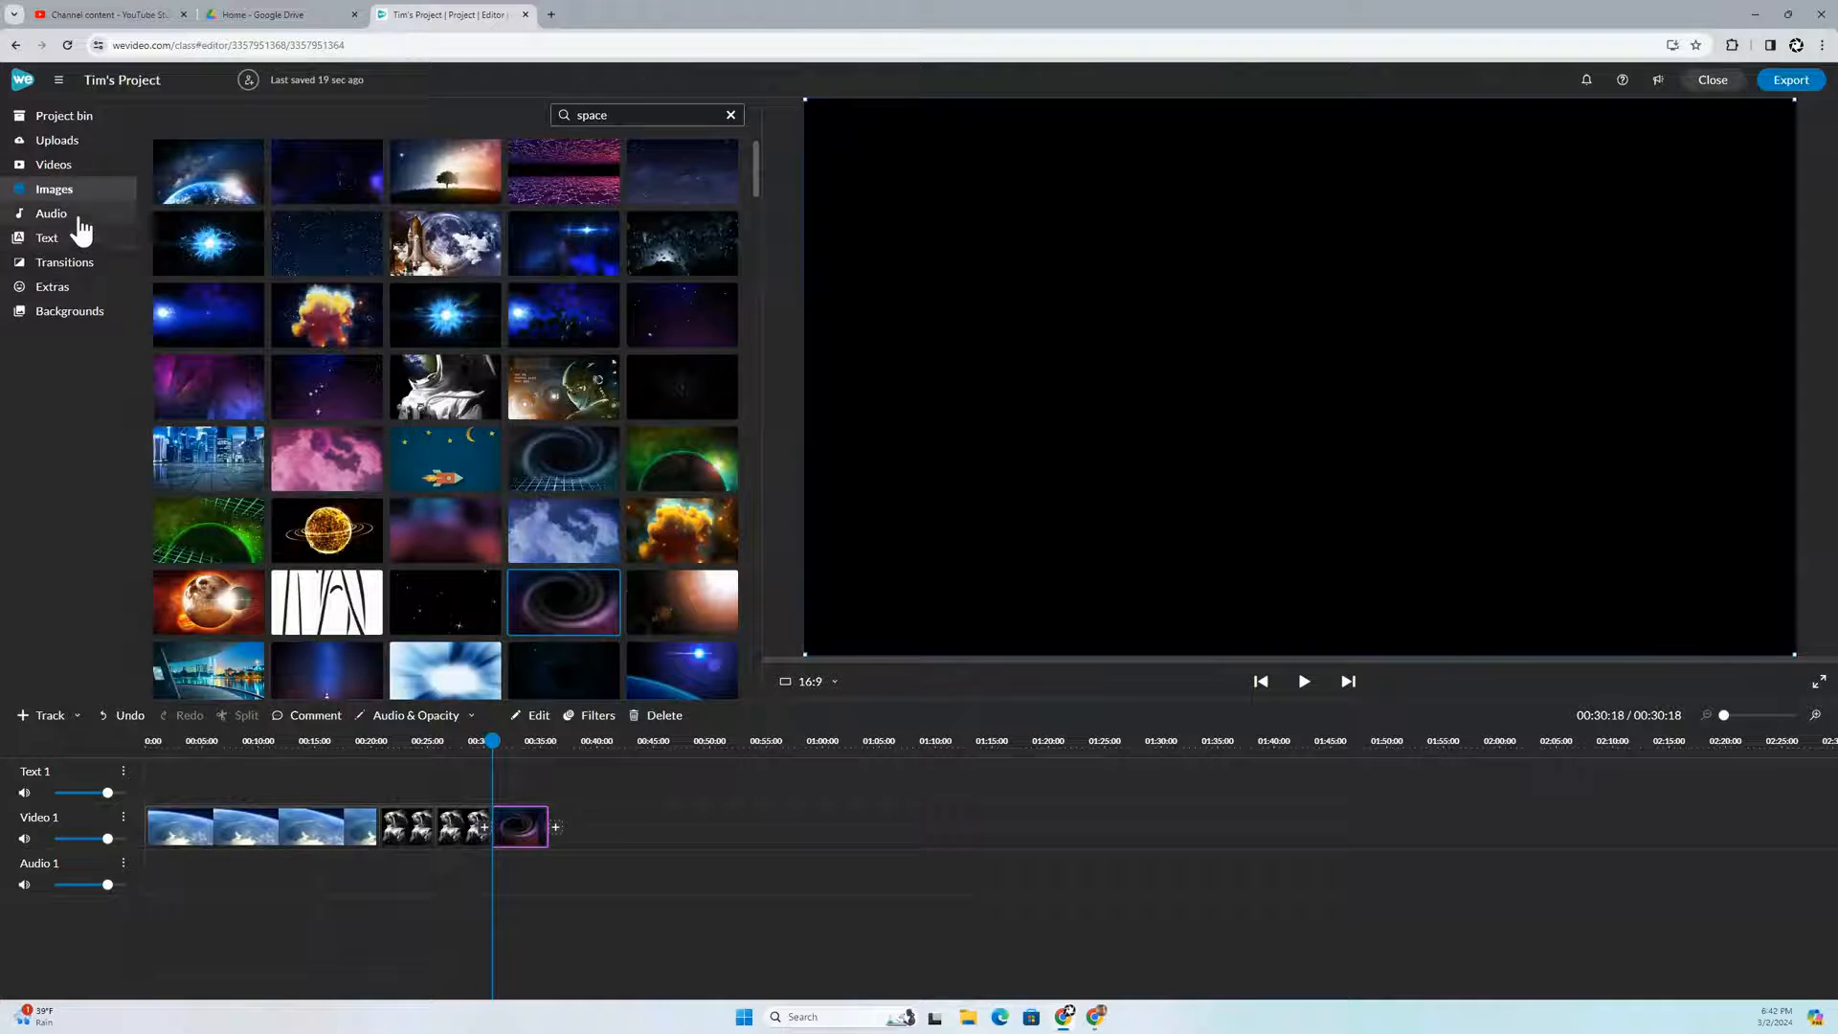
Step: Search the stock audio for "space" and clear the search to return to the audio categories
click(71, 215)
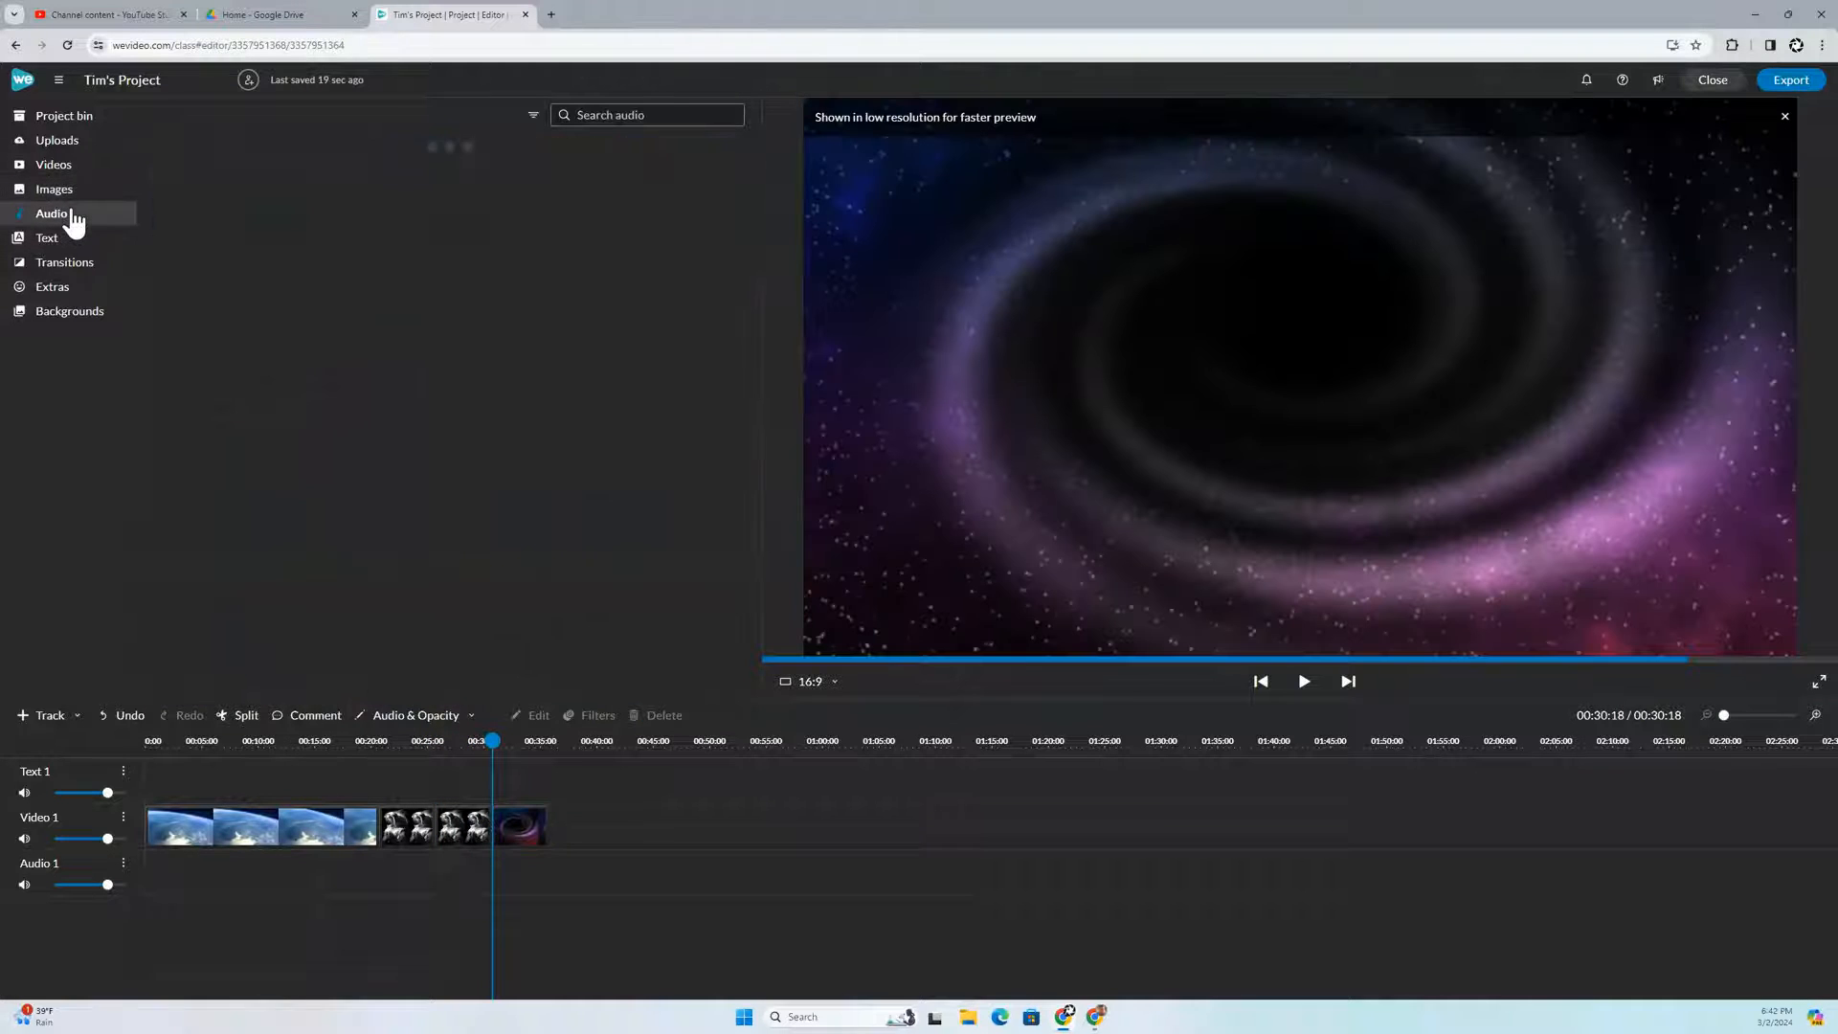
click(609, 114)
text(space)
click(731, 115)
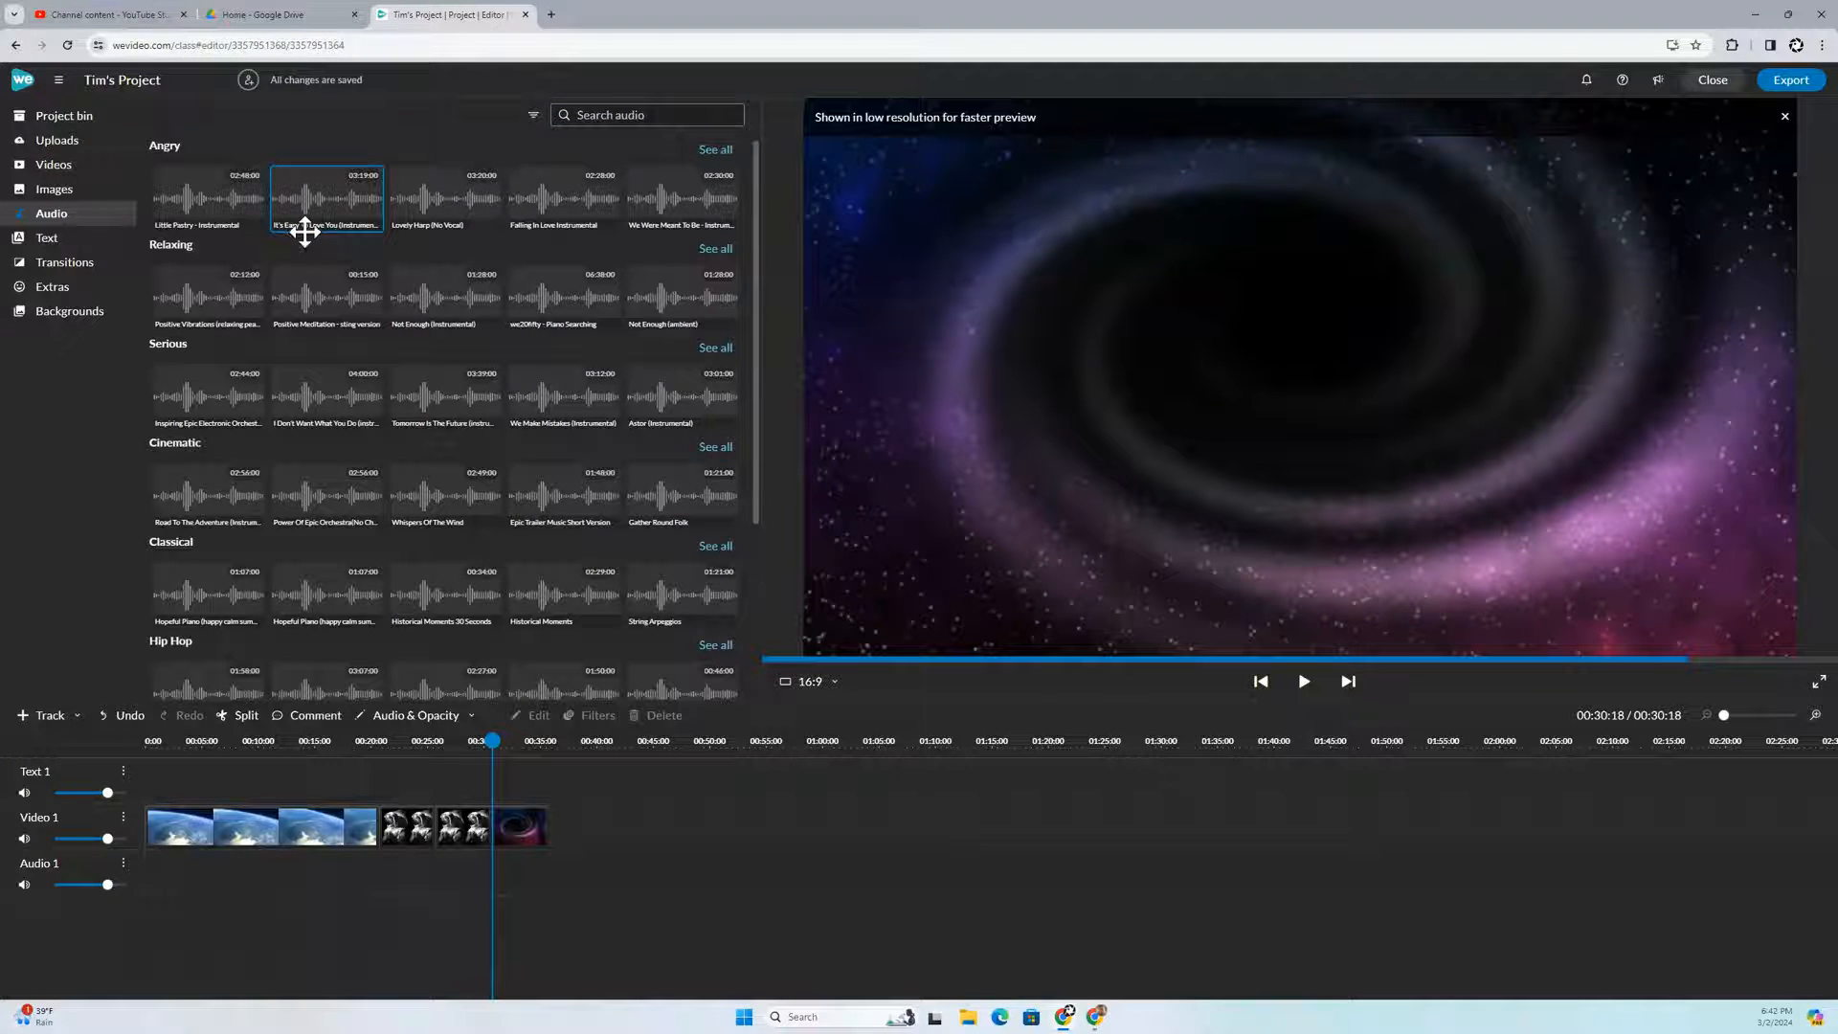
Step: Preview the relaxing Positive Vibrations music and place it at the start of the Audio 1 track
click(190, 302)
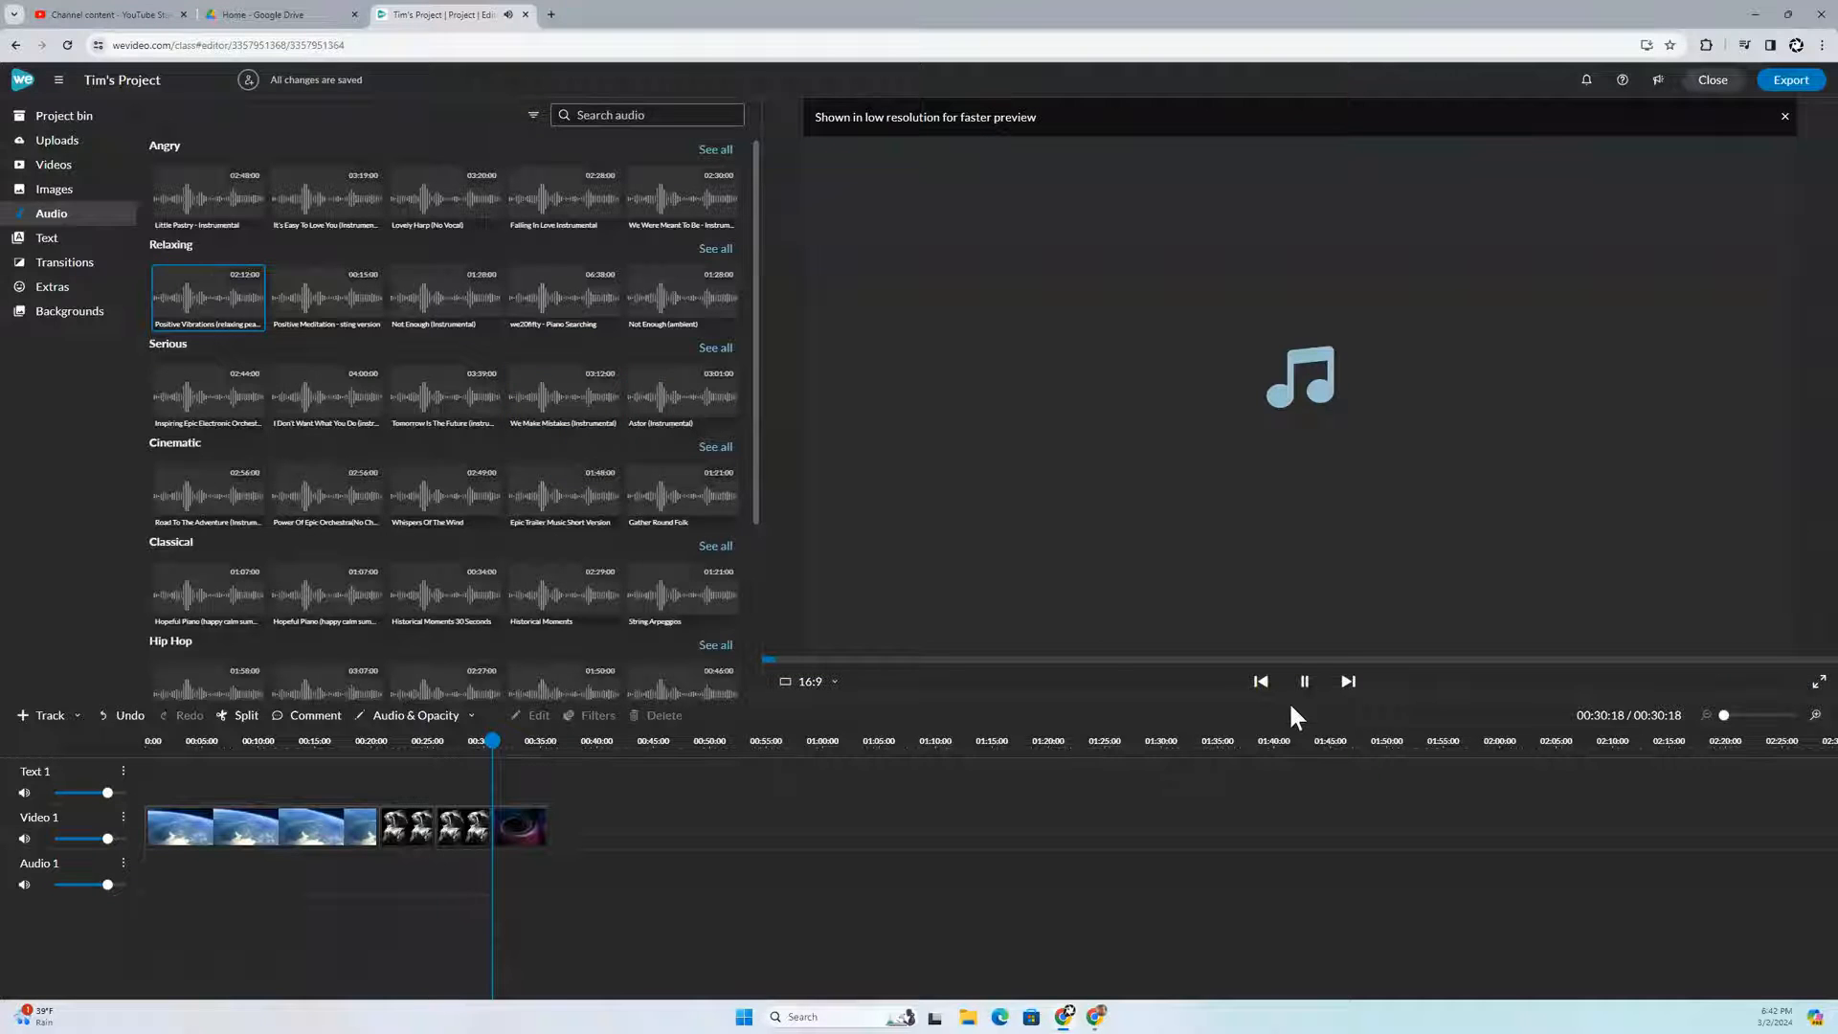
click(1305, 683)
drag(180, 300, 158, 885)
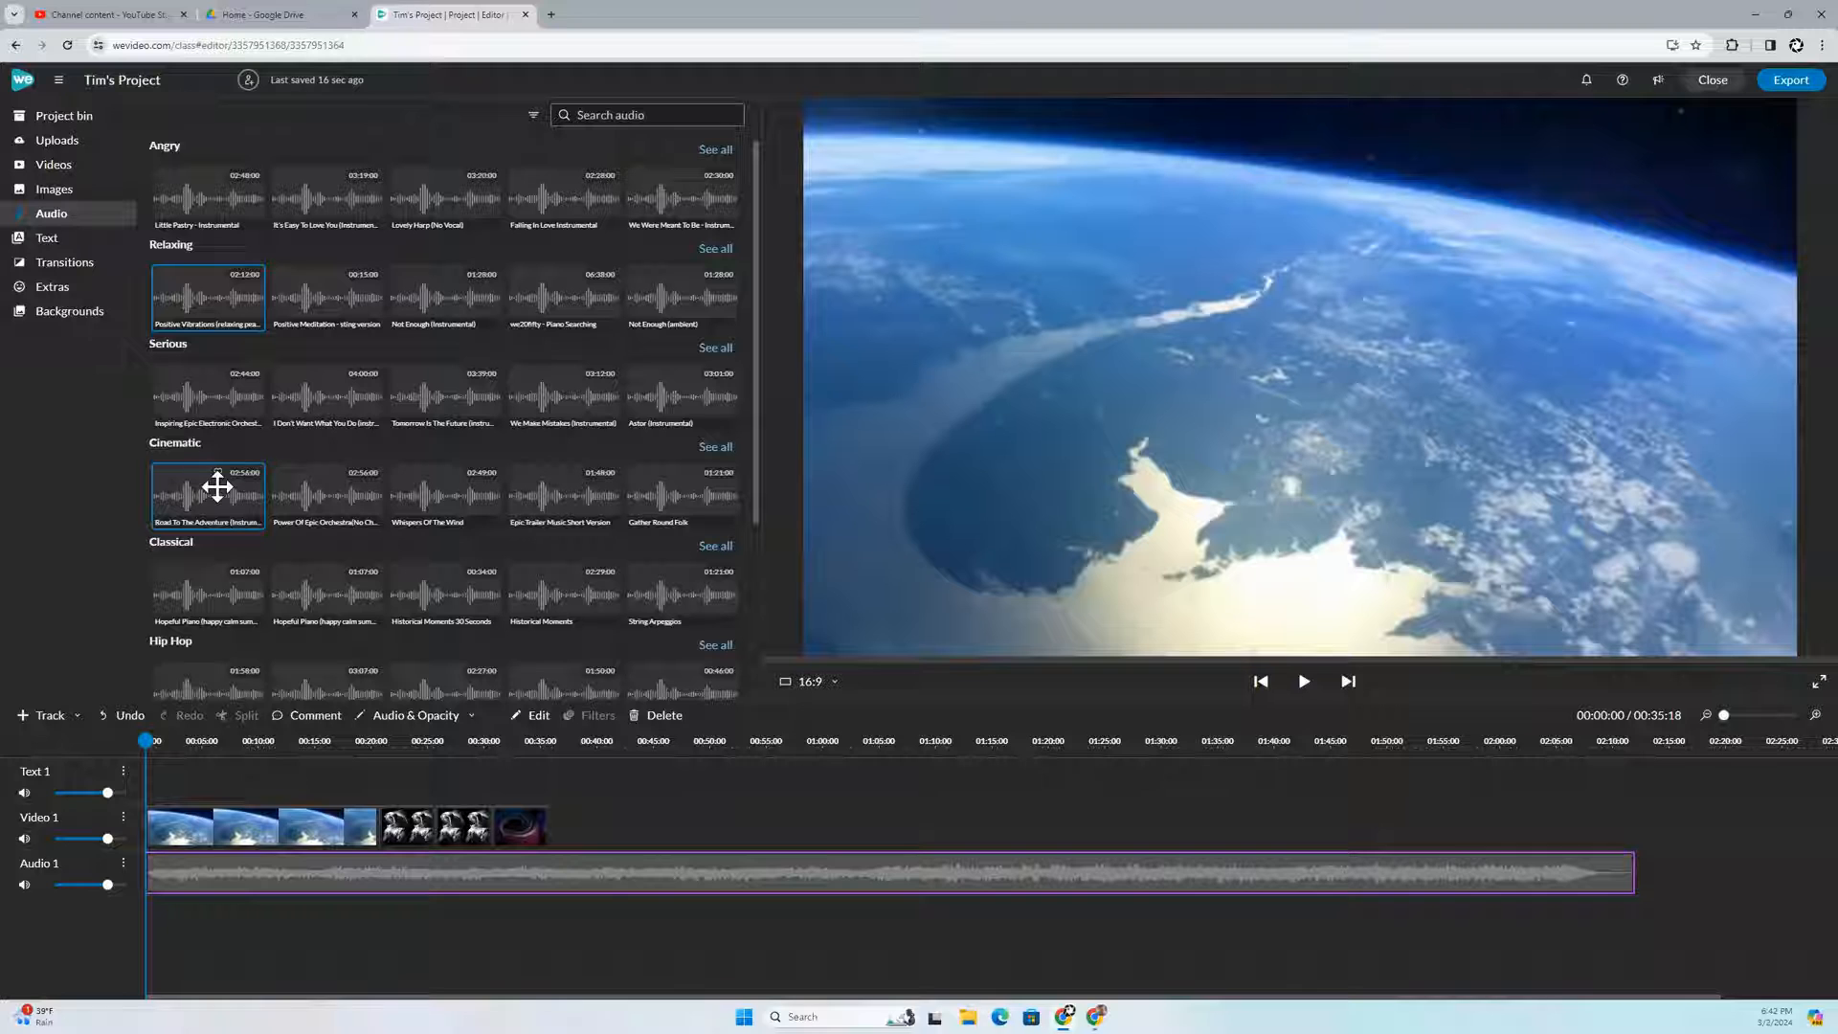
Step: Shorten the black hole image clip to about 3 seconds and place it directly after the astronaut images at 00:30:18
click(503, 829)
drag(530, 825, 594, 836)
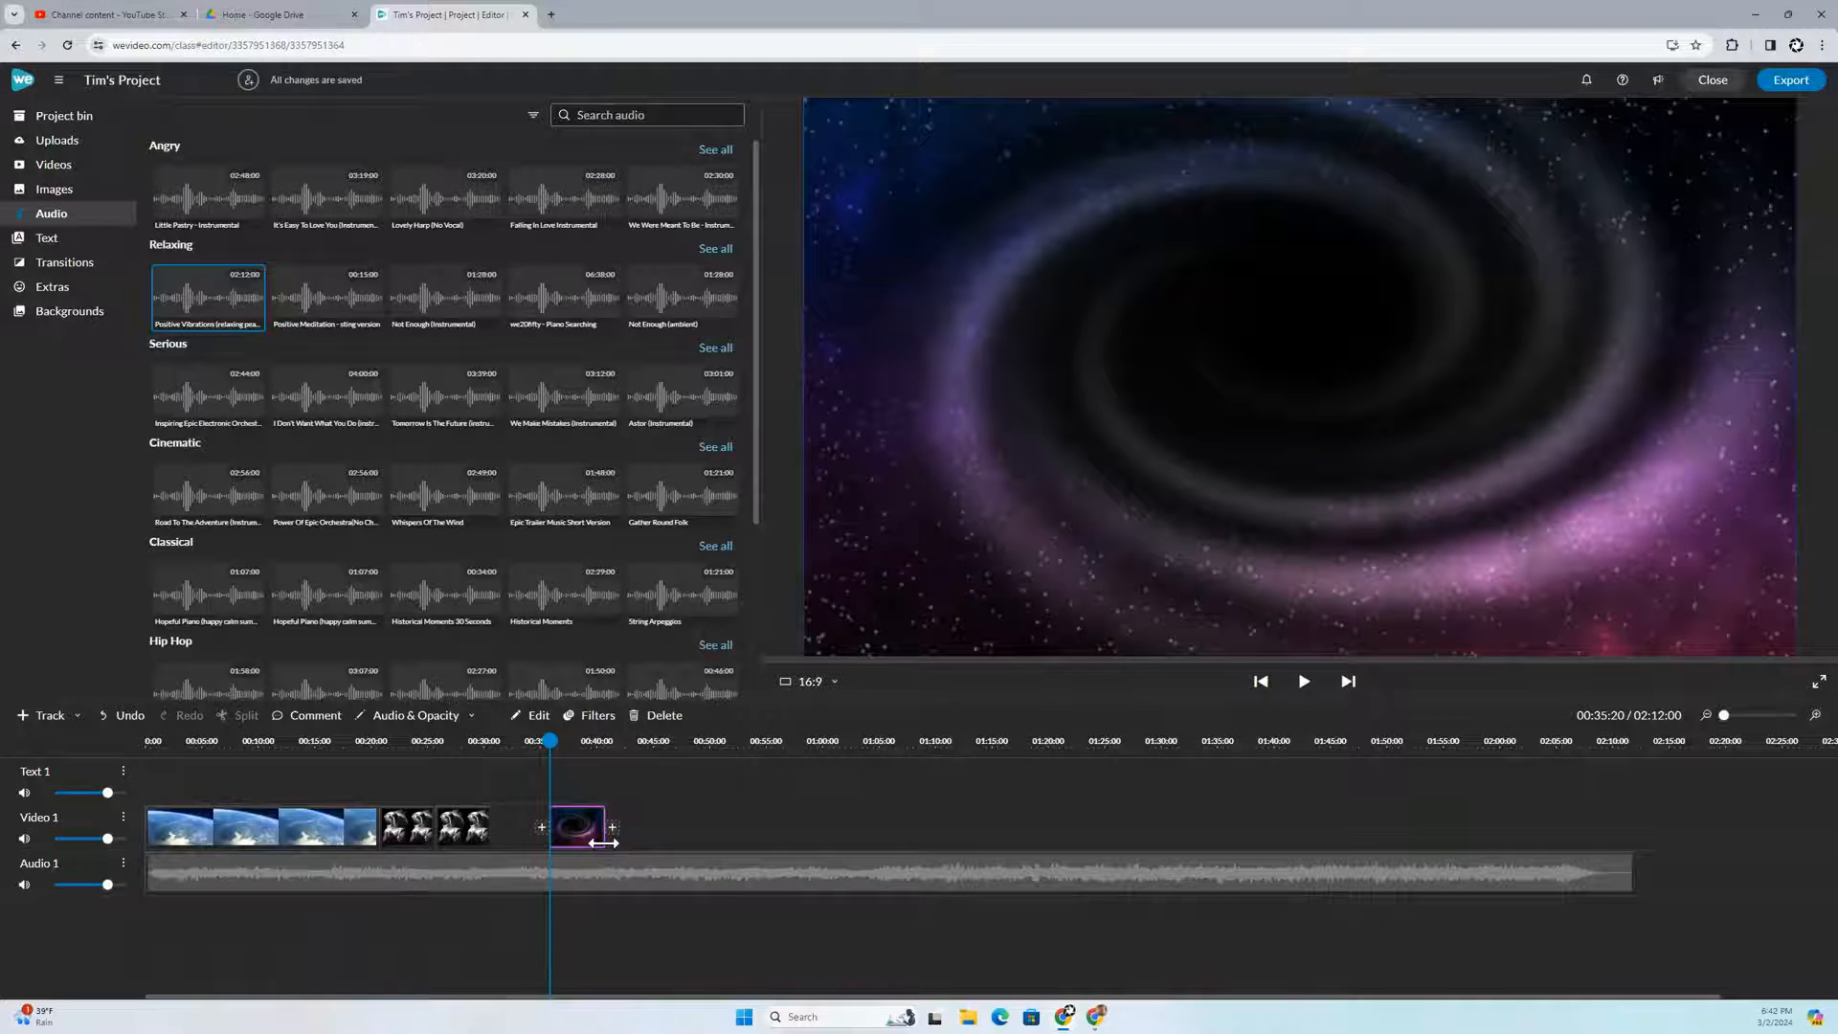
drag(582, 829, 629, 808)
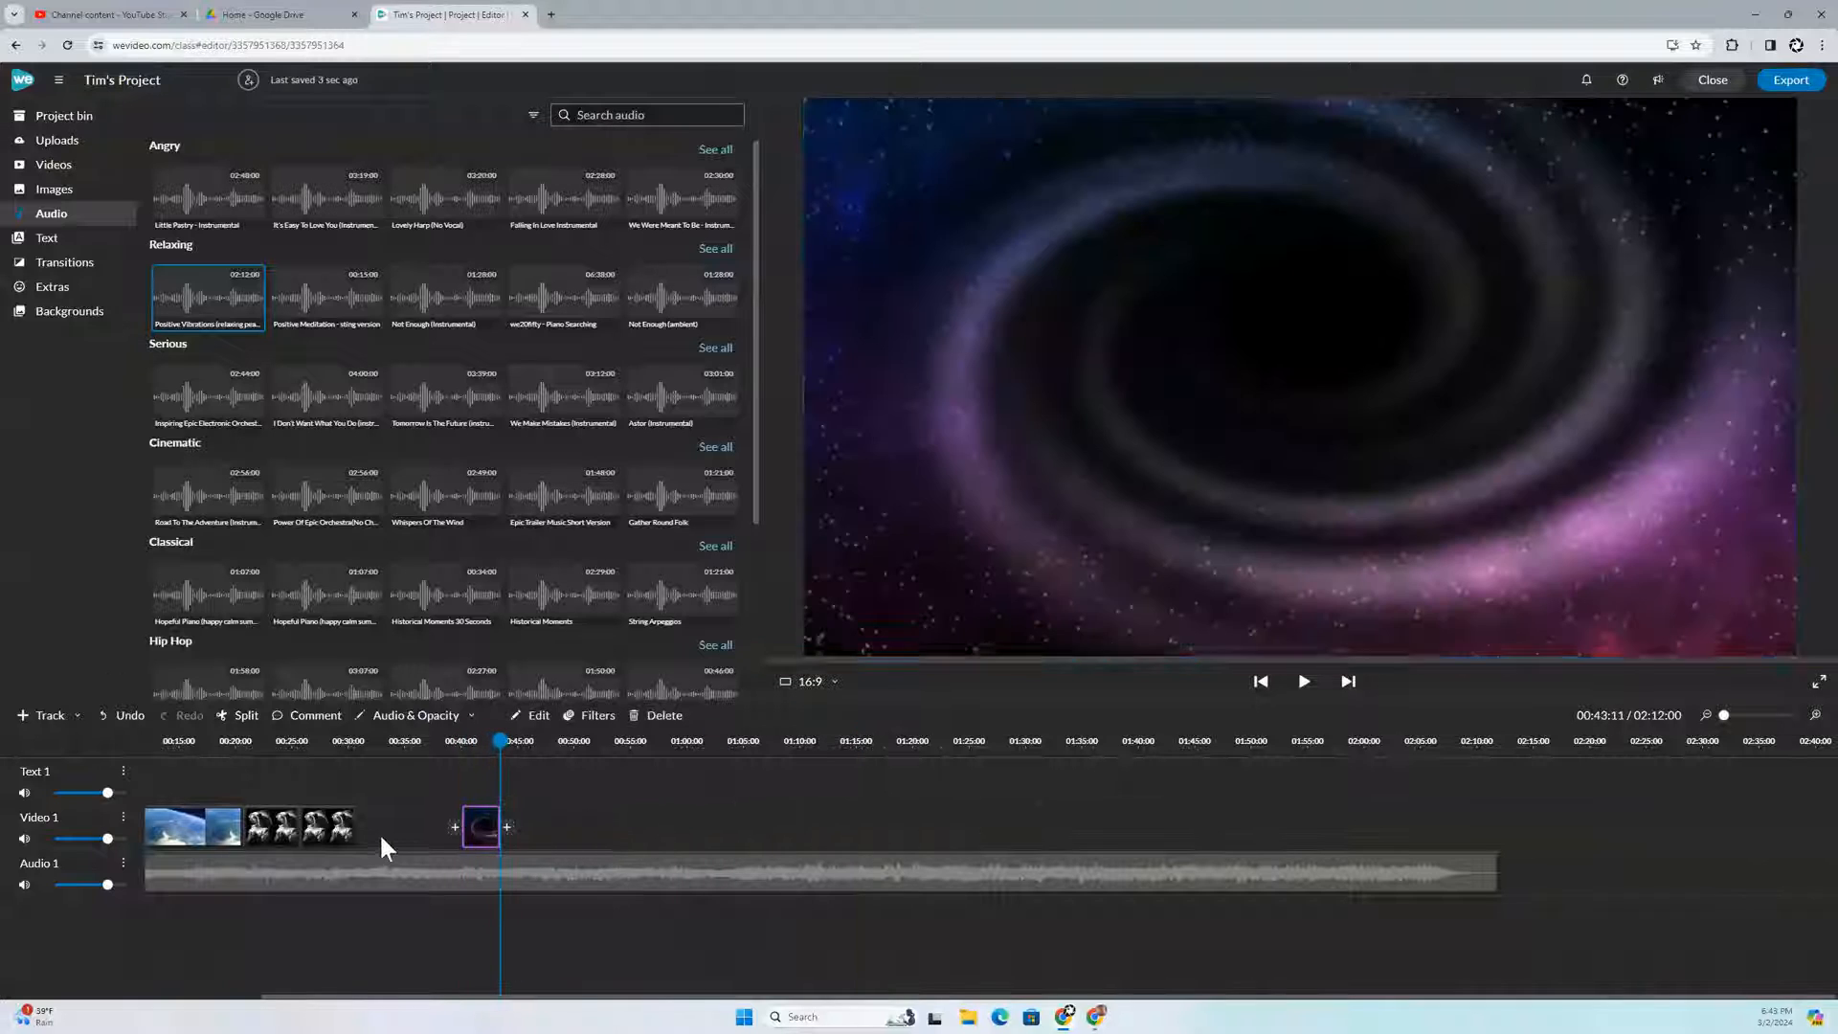
drag(489, 820, 388, 821)
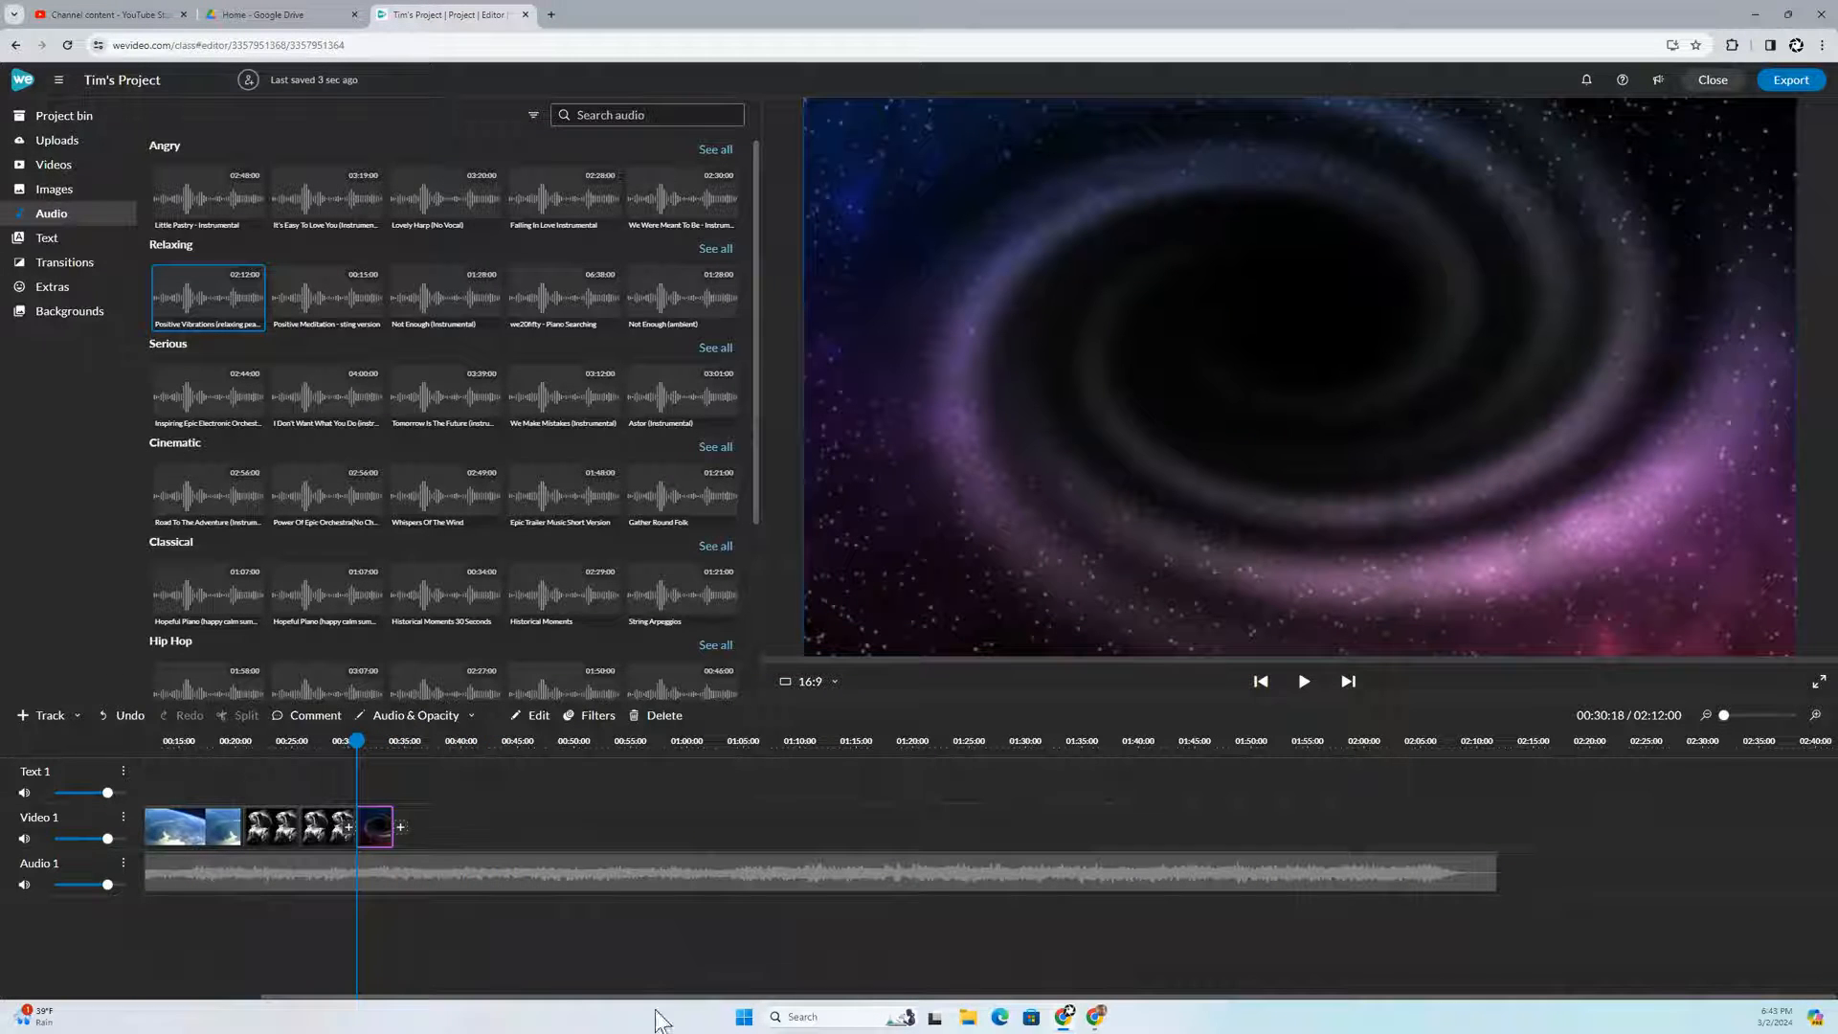
drag(562, 996, 371, 963)
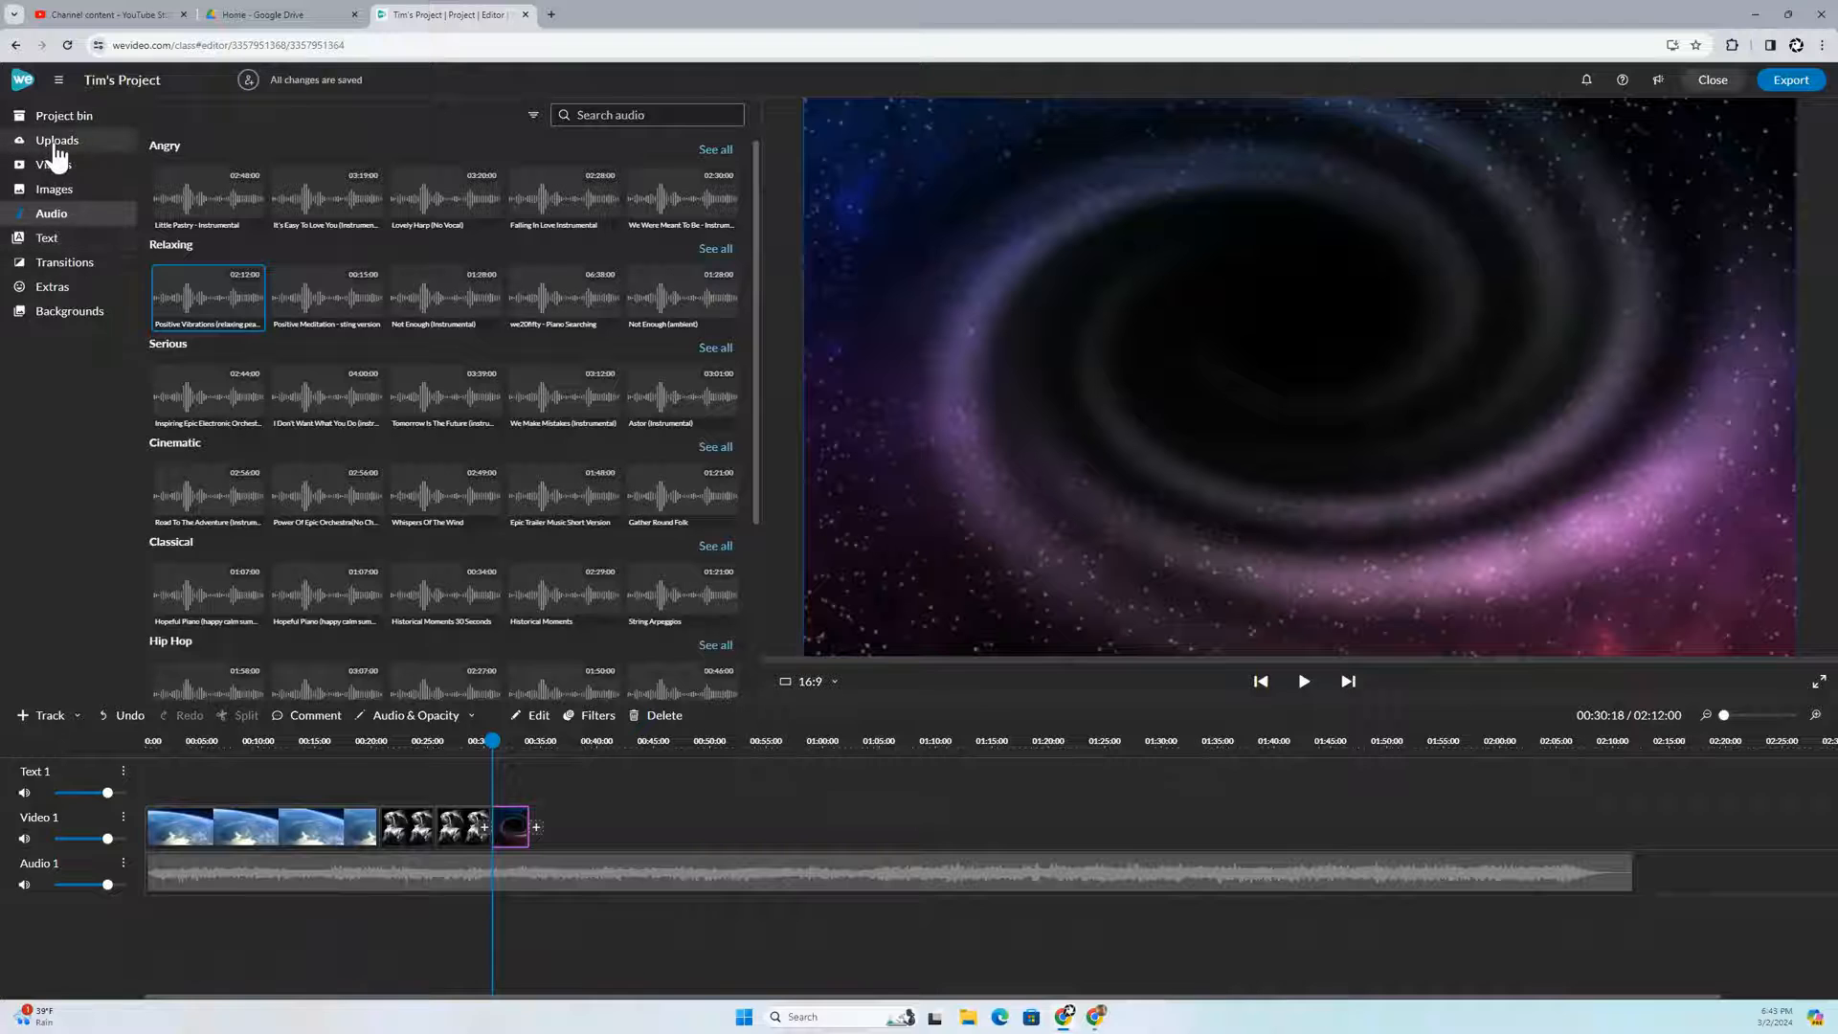
Step: Examine the full collection of title templates, previewing a few motion titles and the plain Sample title
click(50, 245)
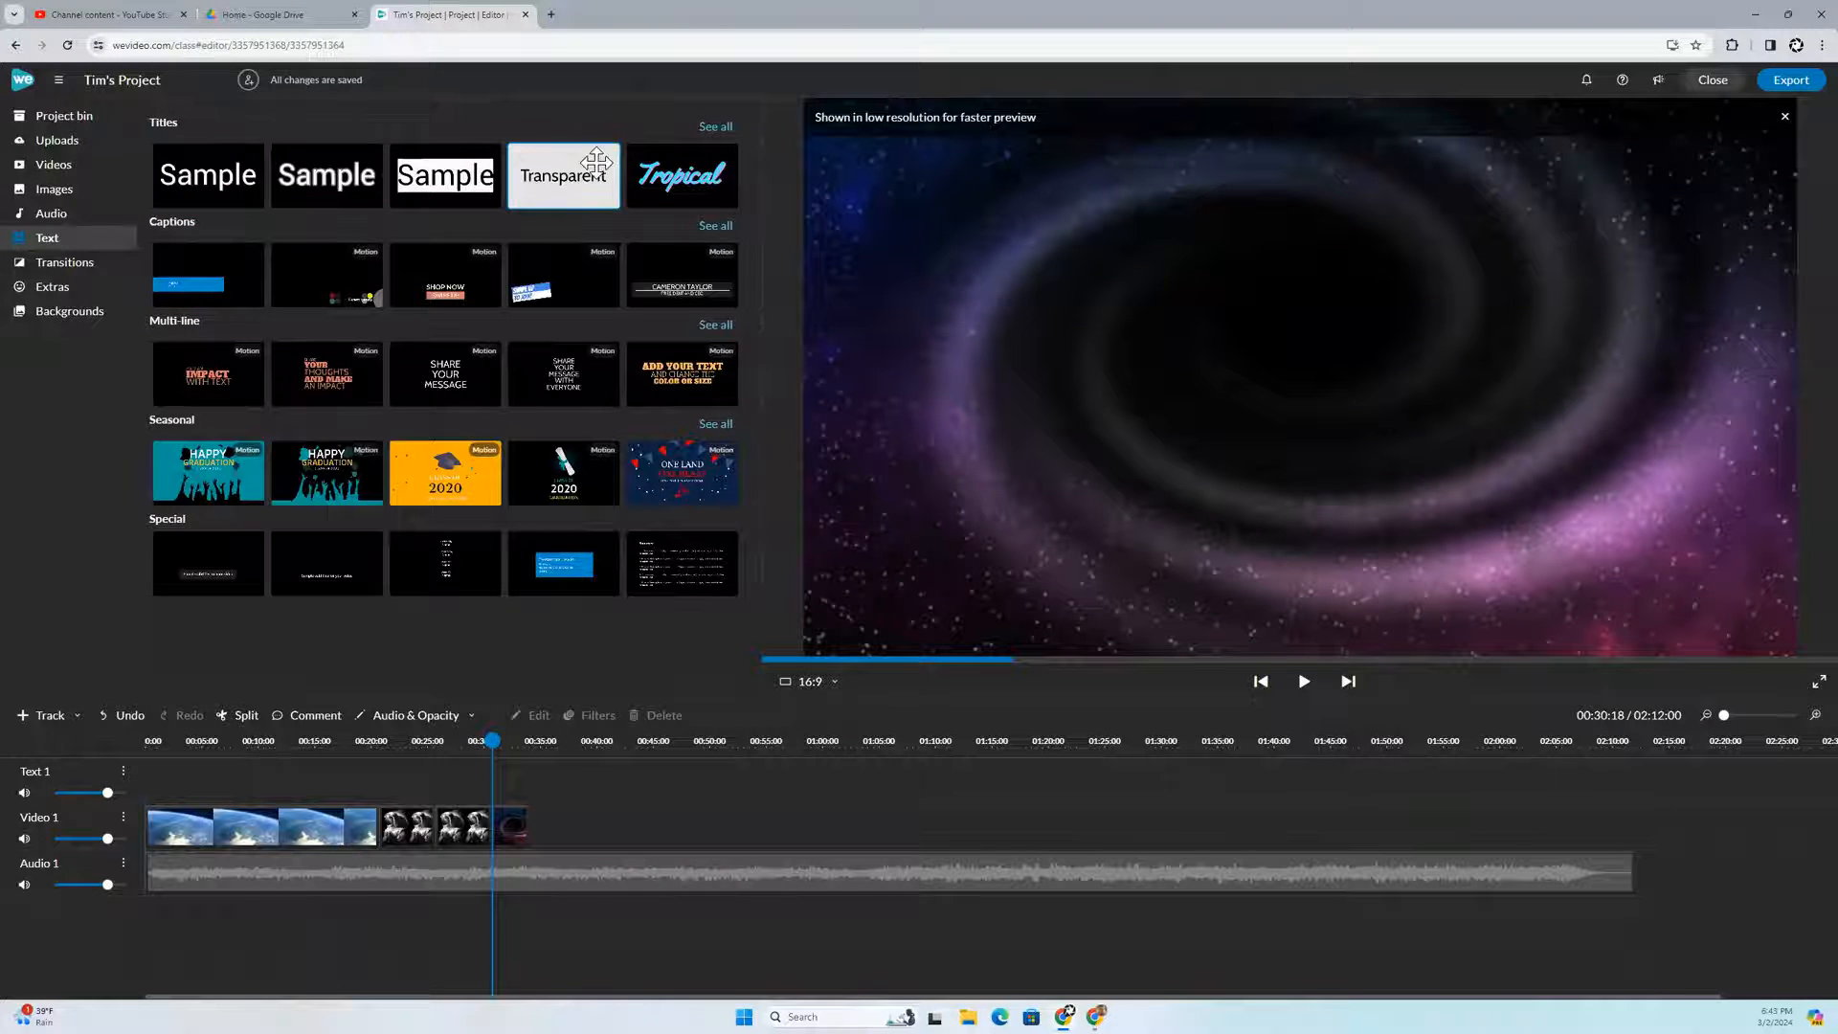
click(714, 127)
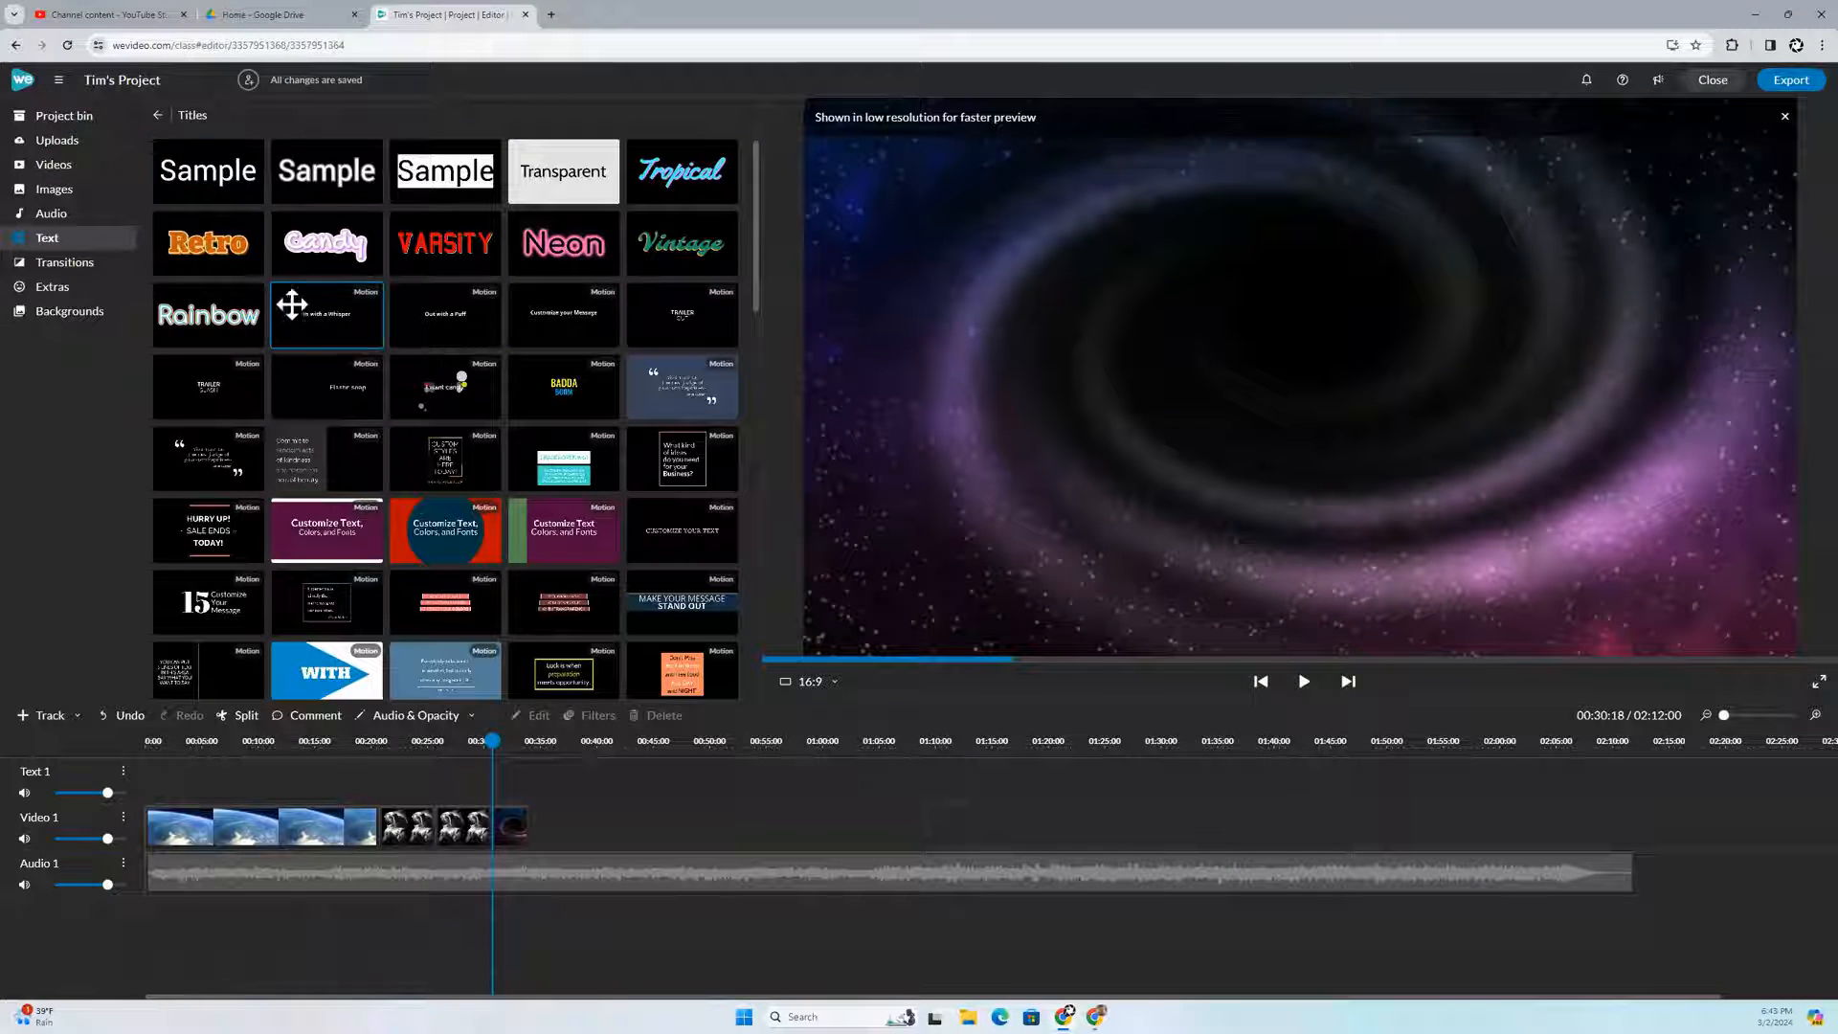
click(318, 320)
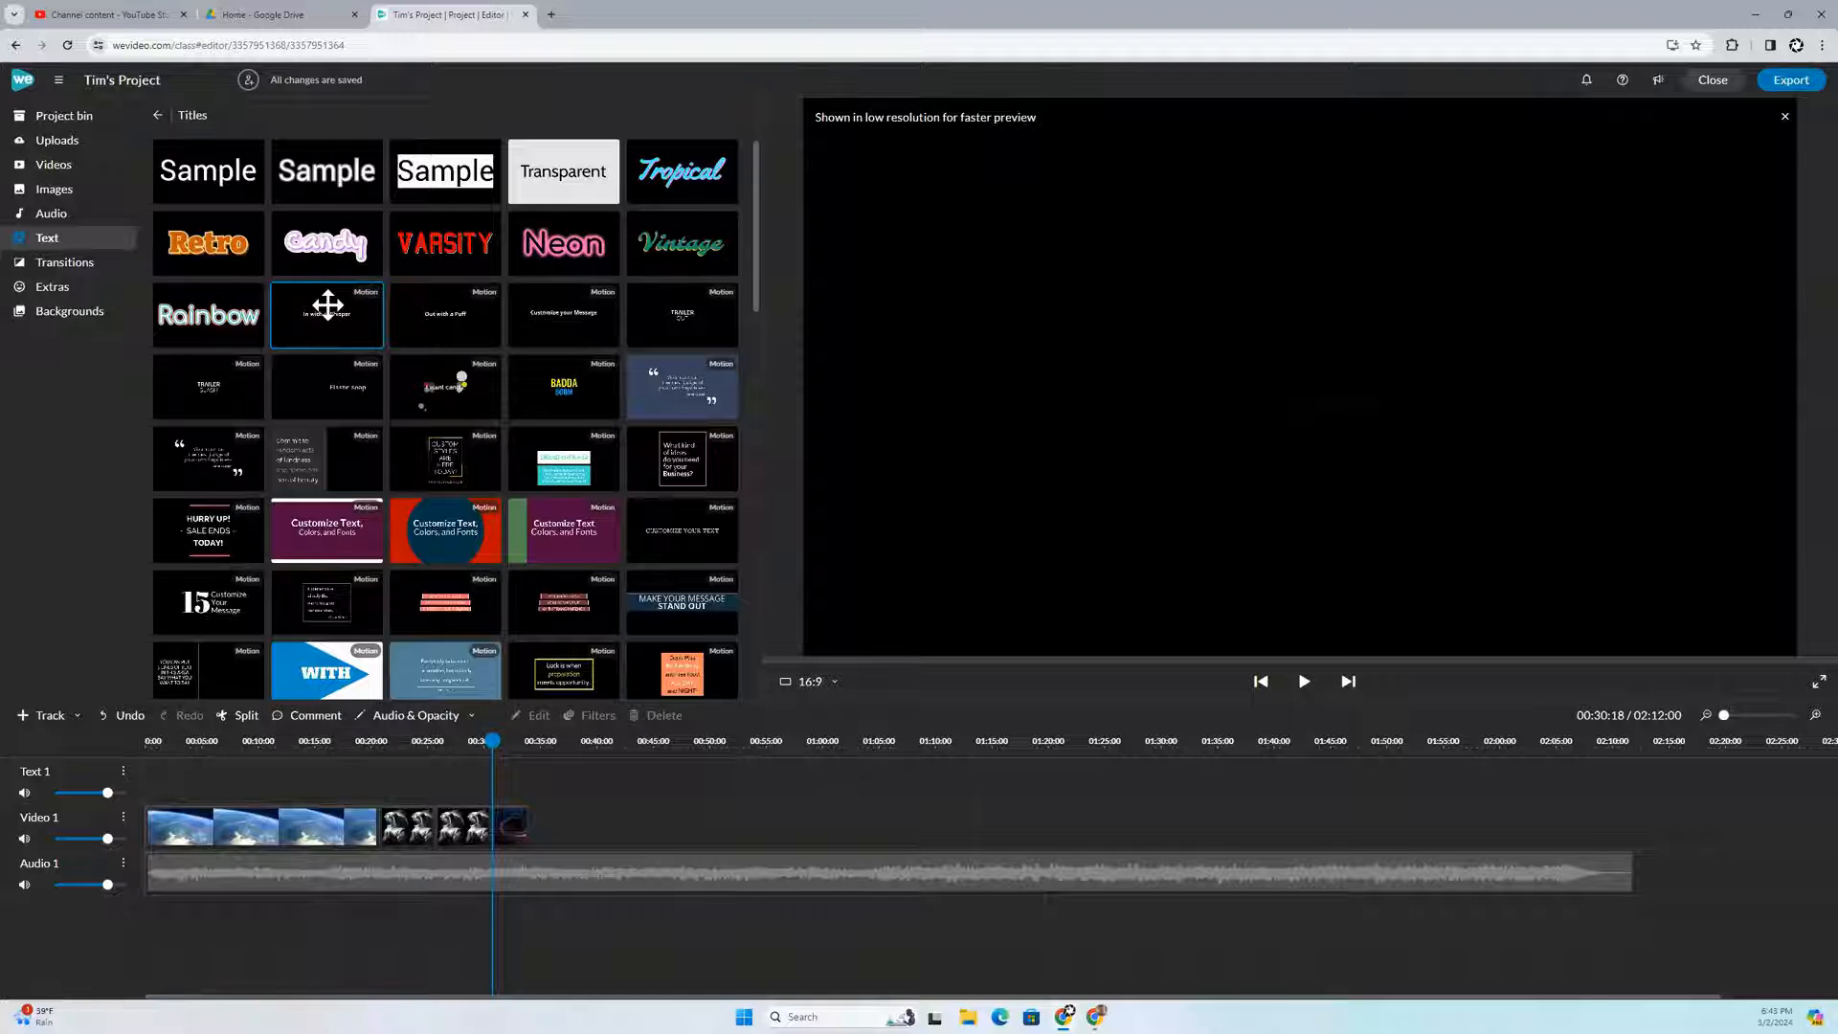
click(436, 530)
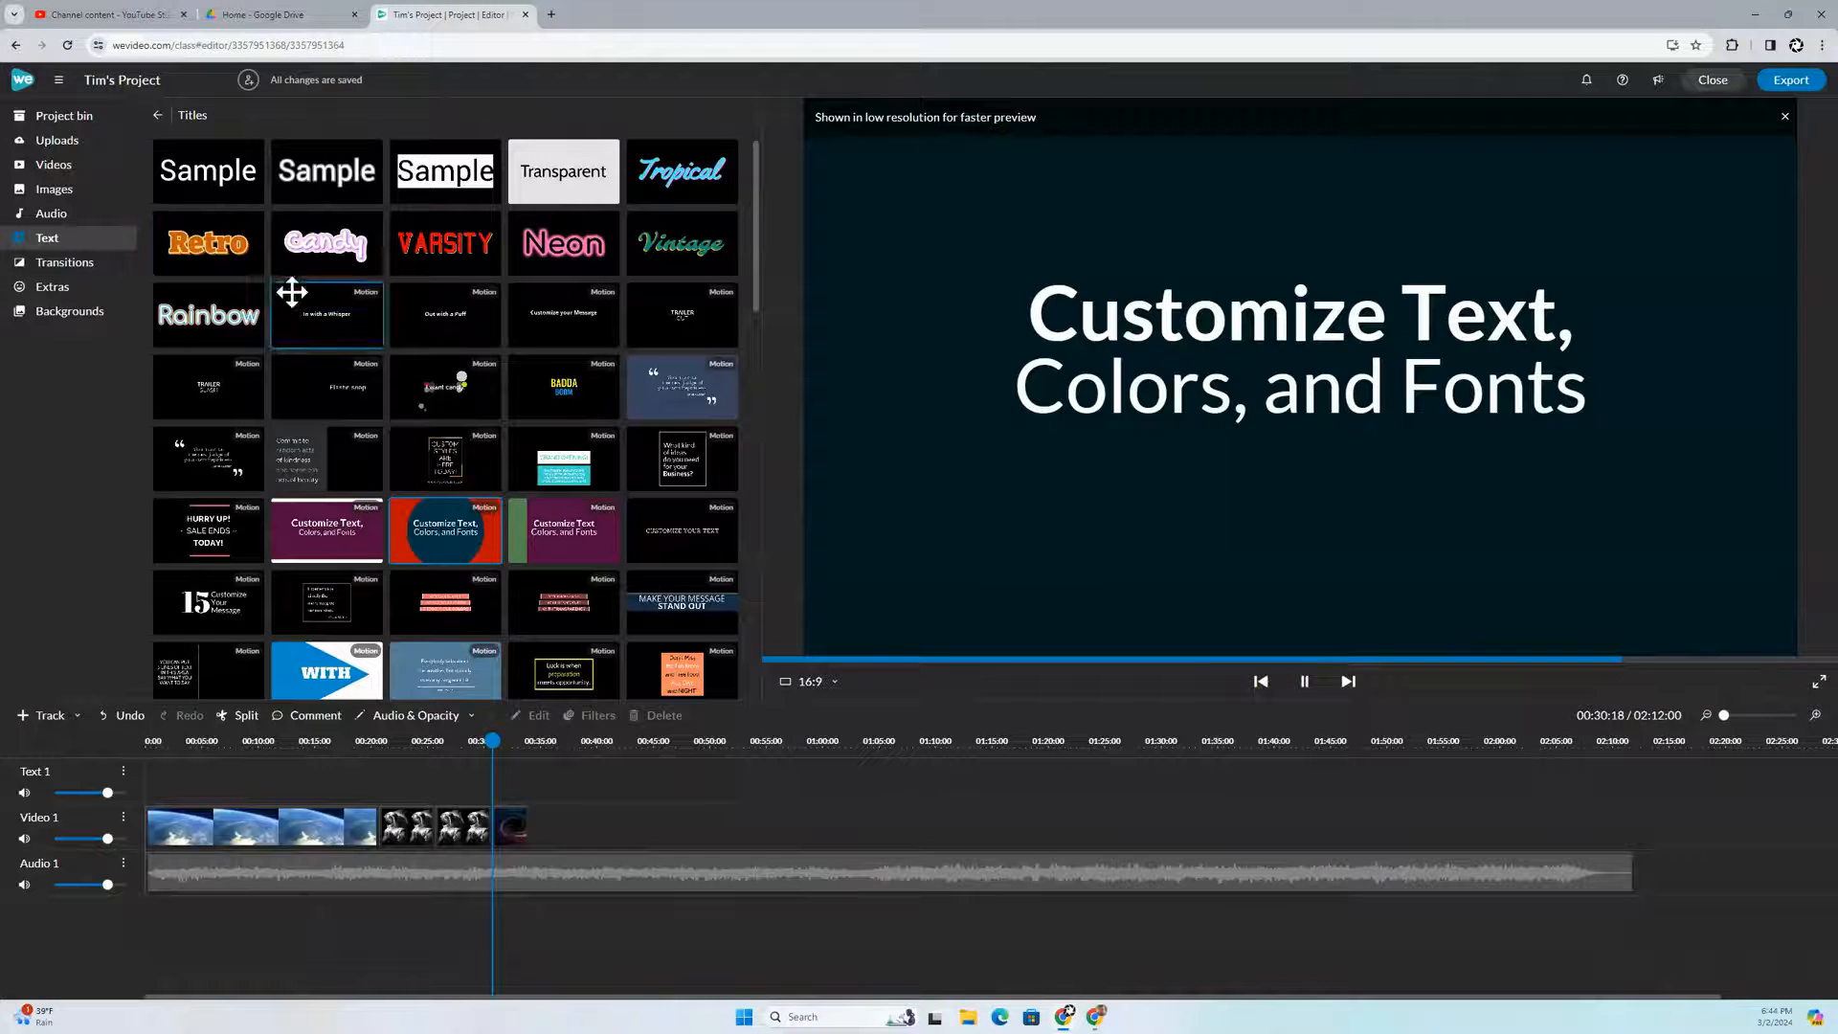
scroll(373, 531, down, 1)
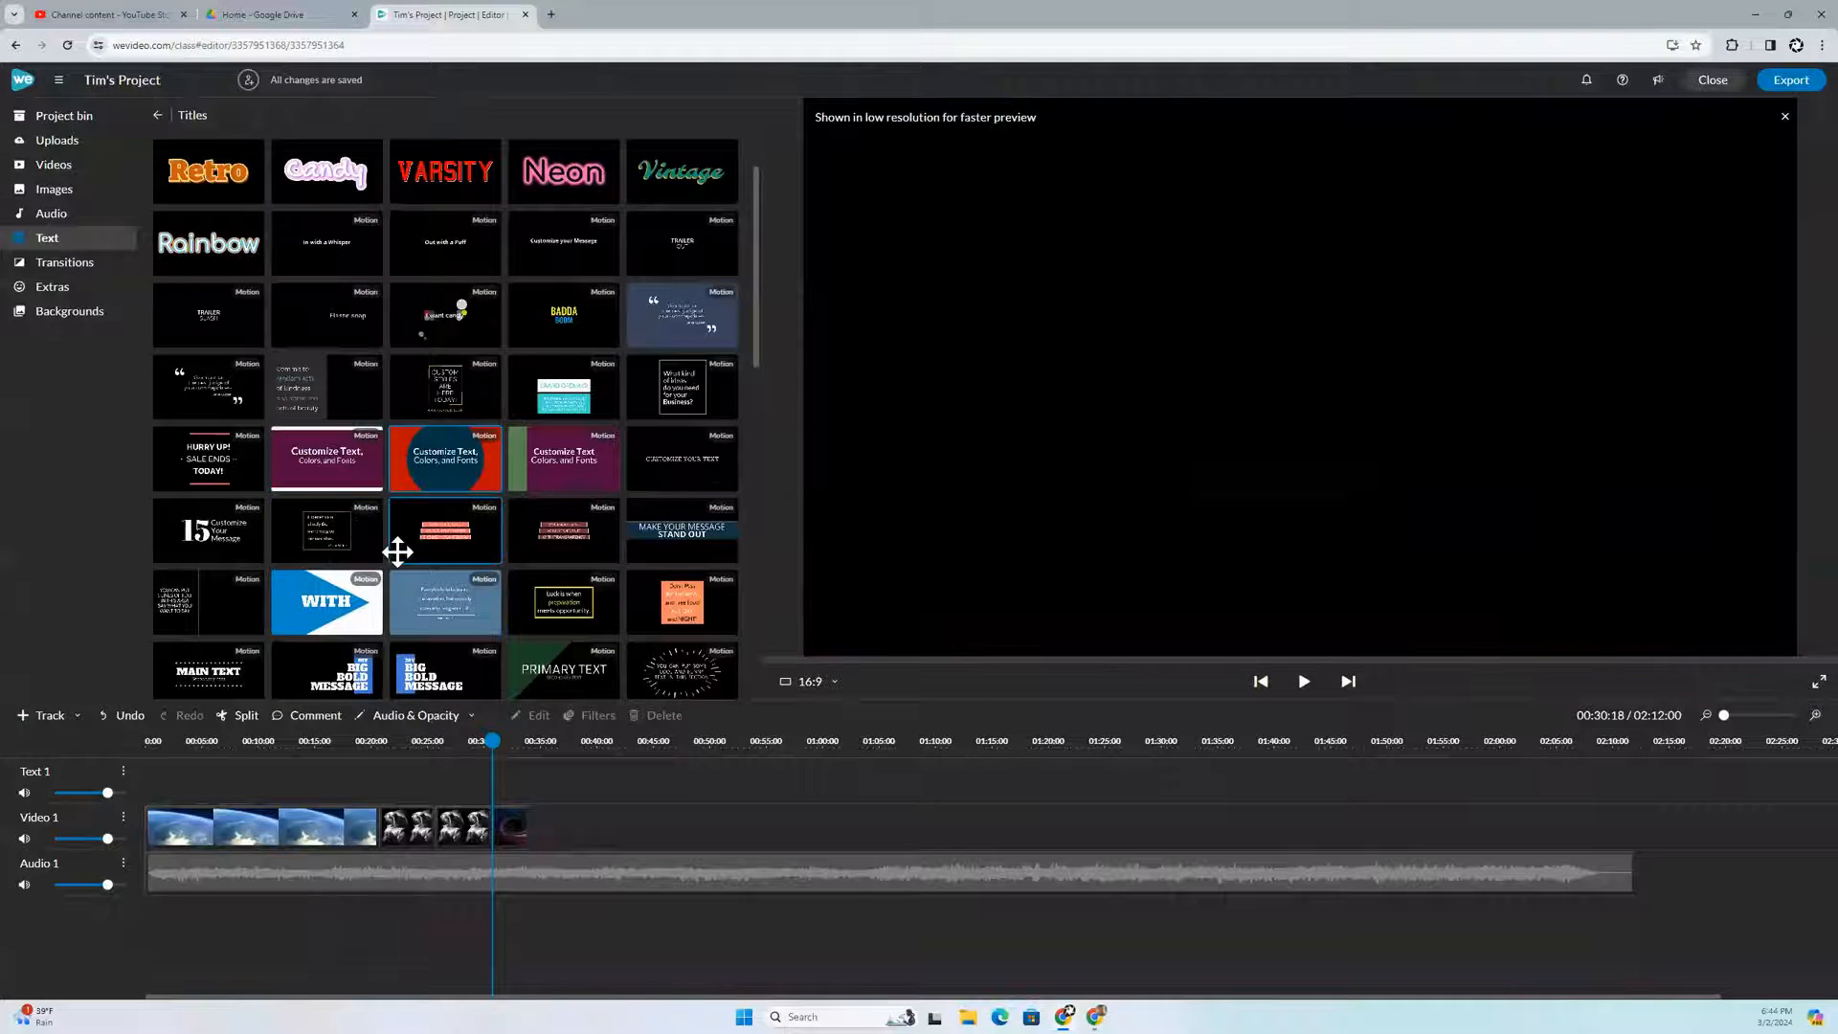
scroll(398, 551, down, 2)
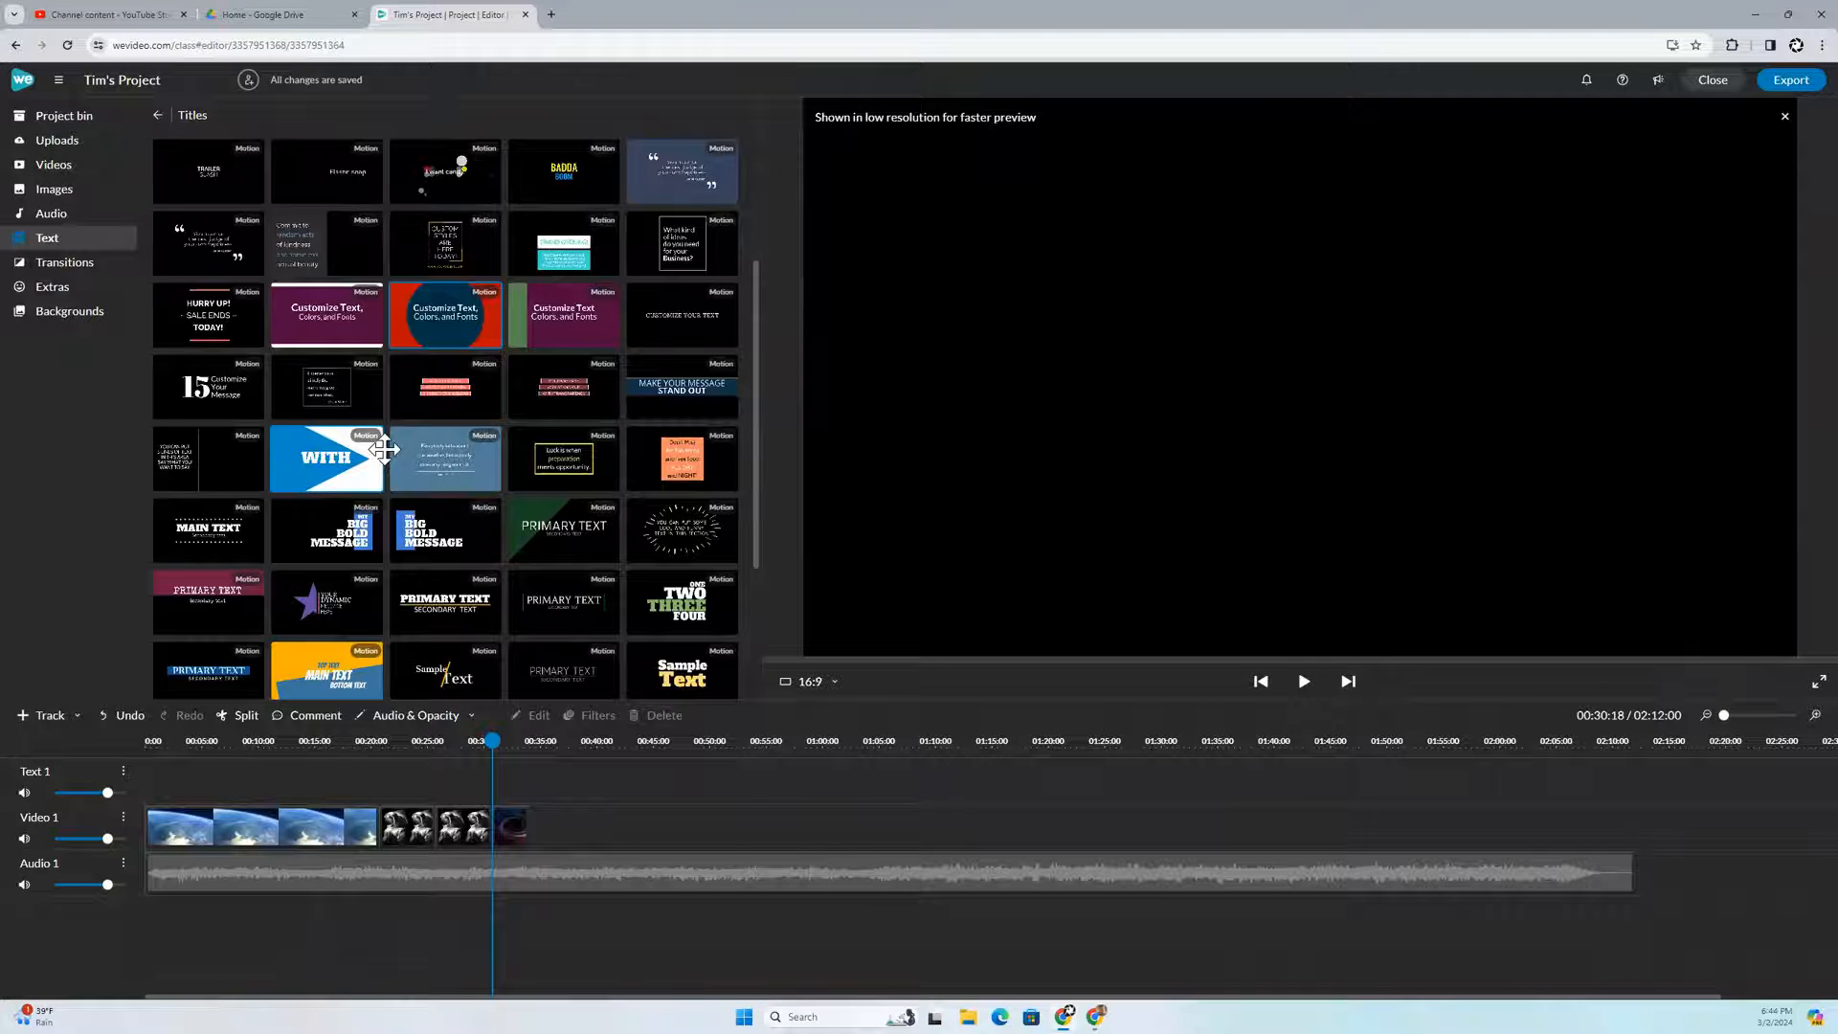
scroll(469, 481, up, 3)
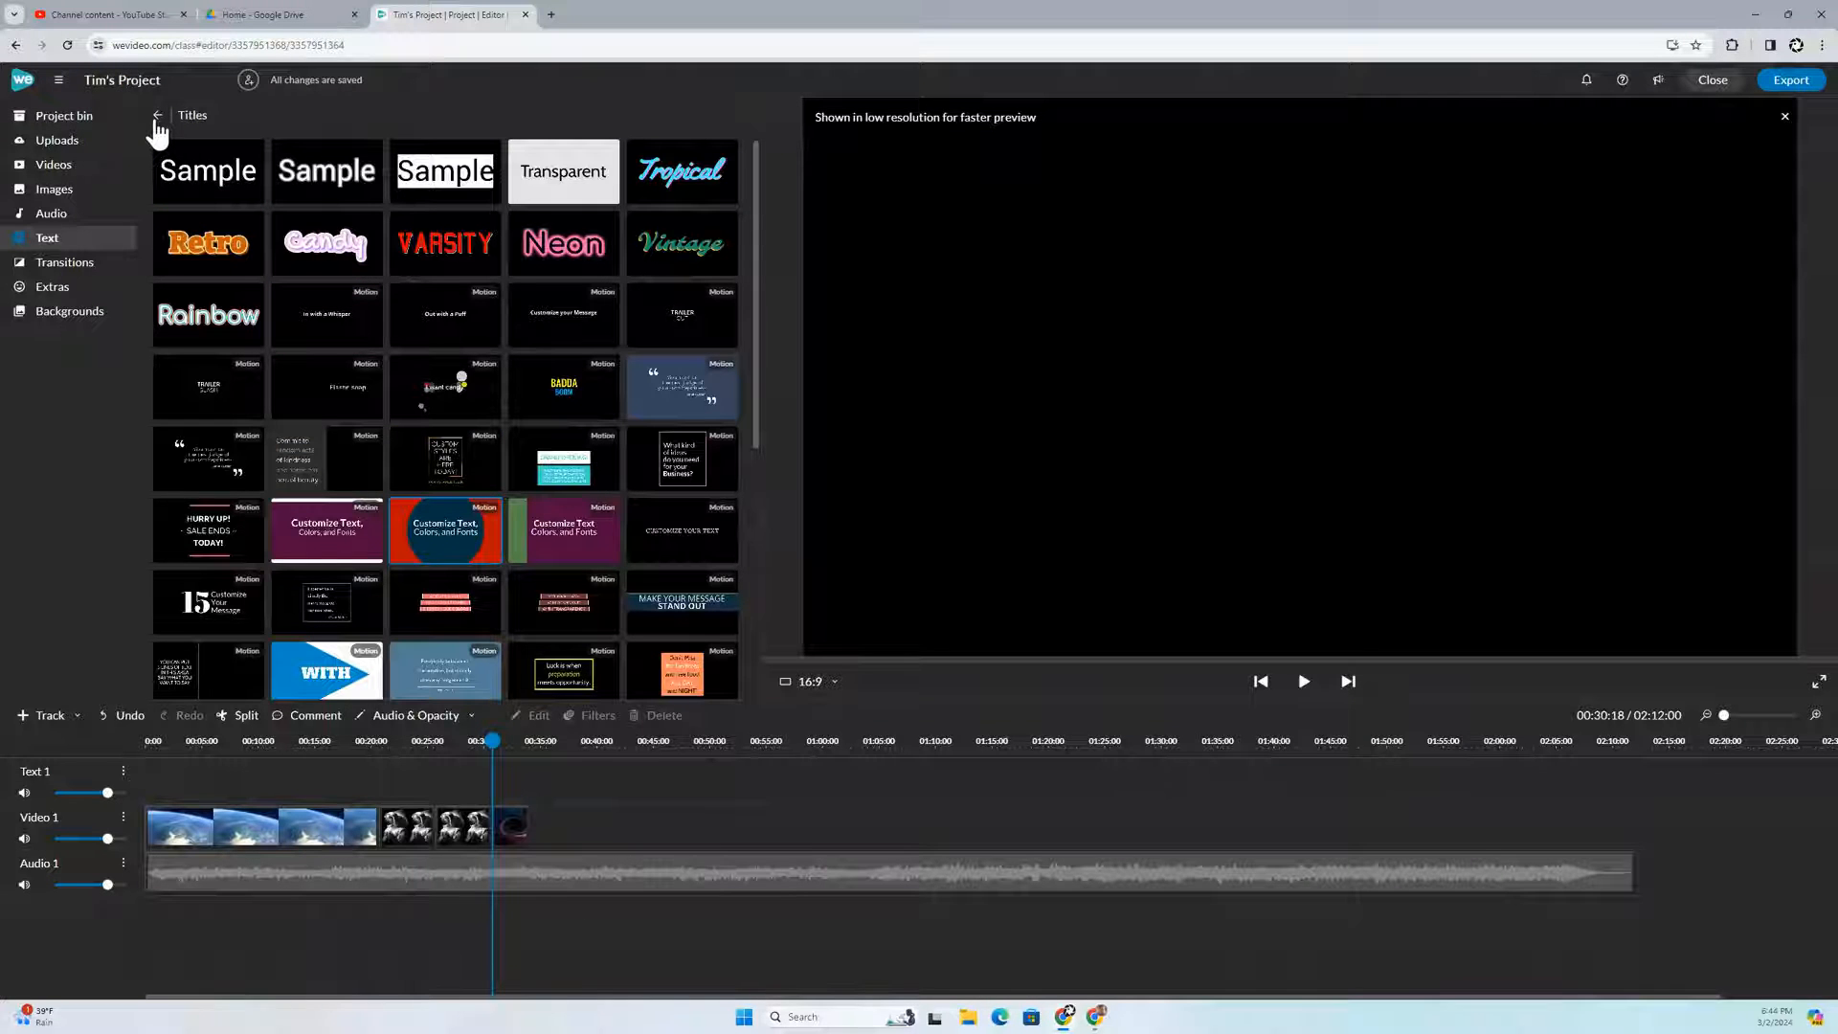
click(191, 174)
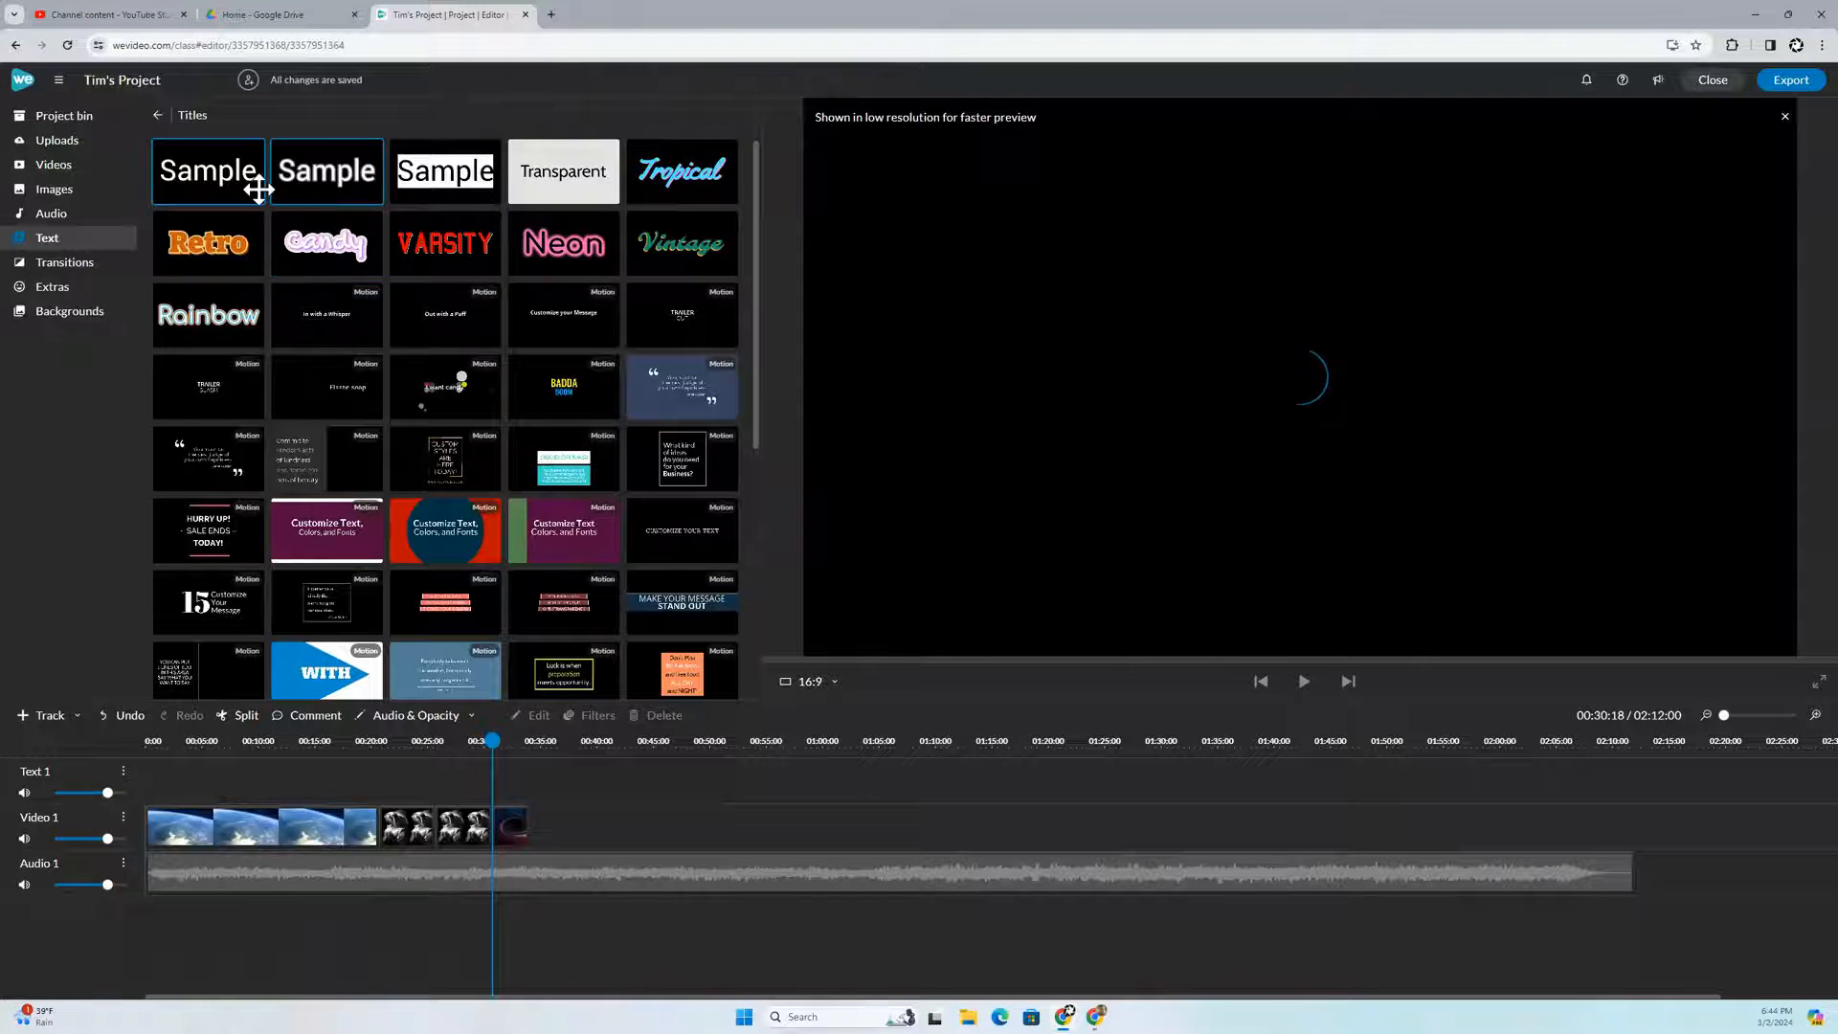
click(156, 116)
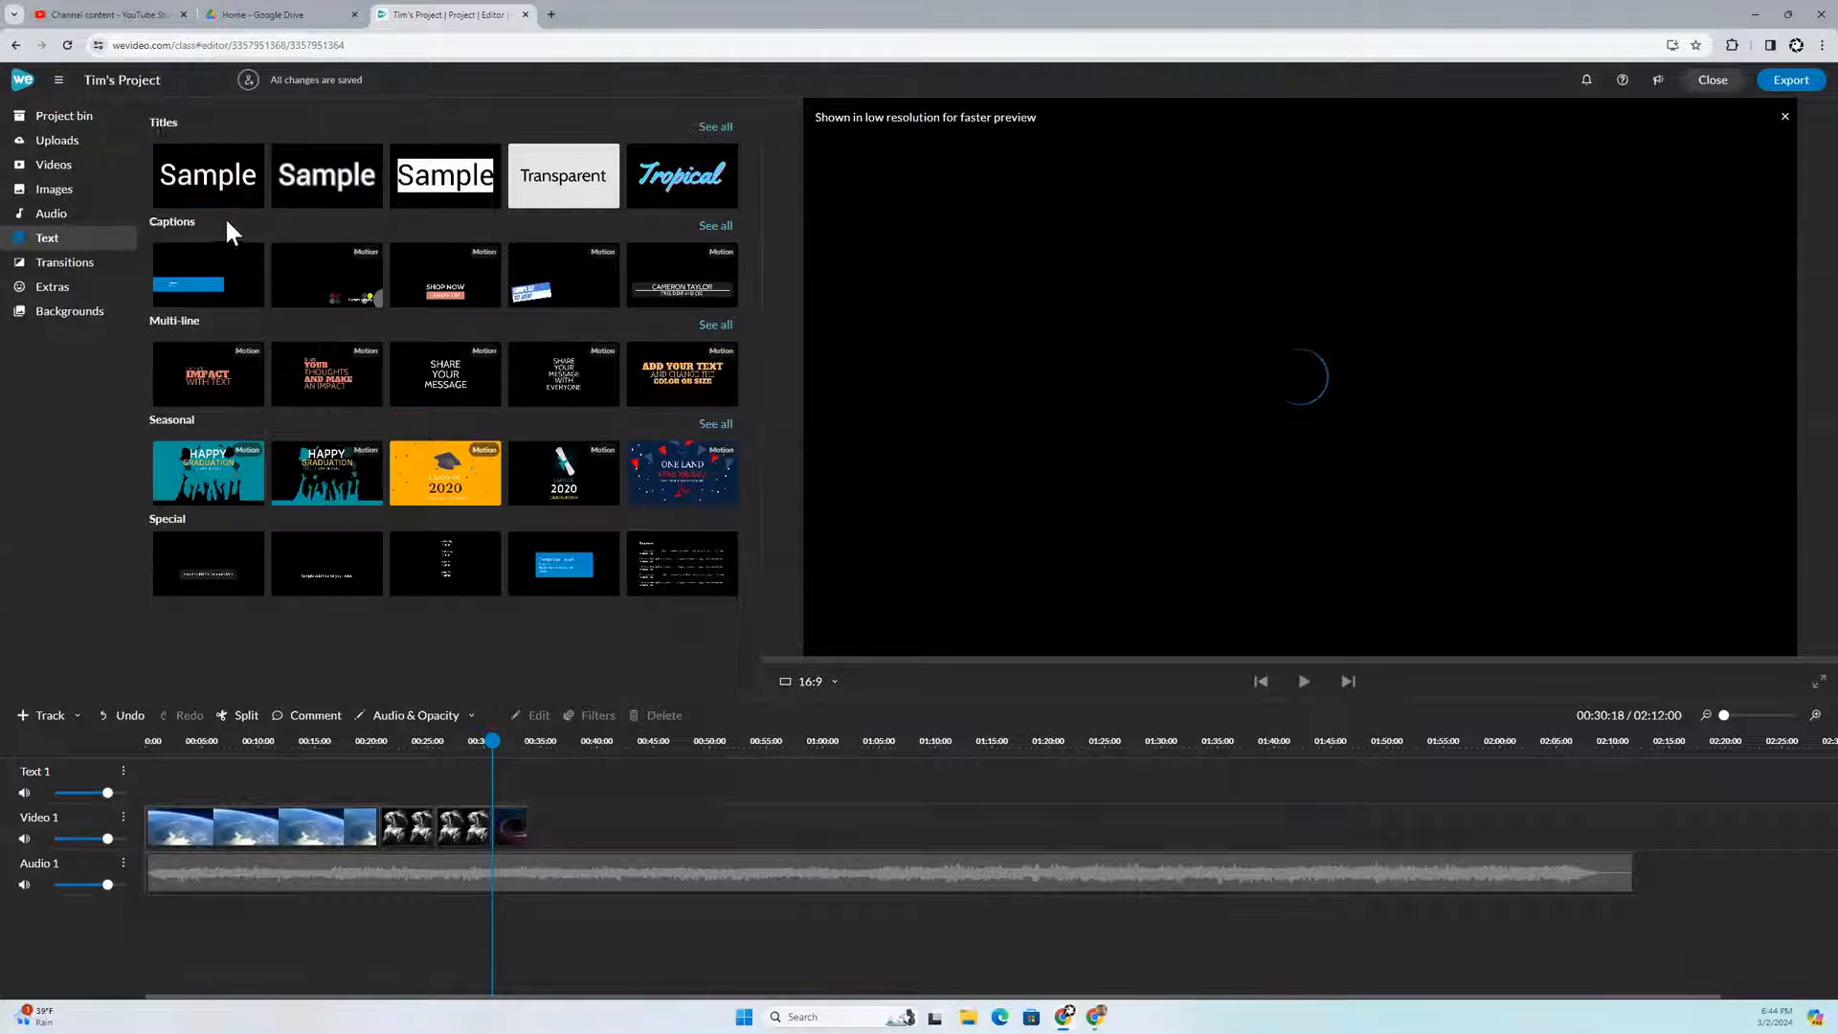
Step: Place the red "Customize Text, Colors, and Fonts" motion title with the blue circle on the Text 1 track at about 00:13
click(727, 124)
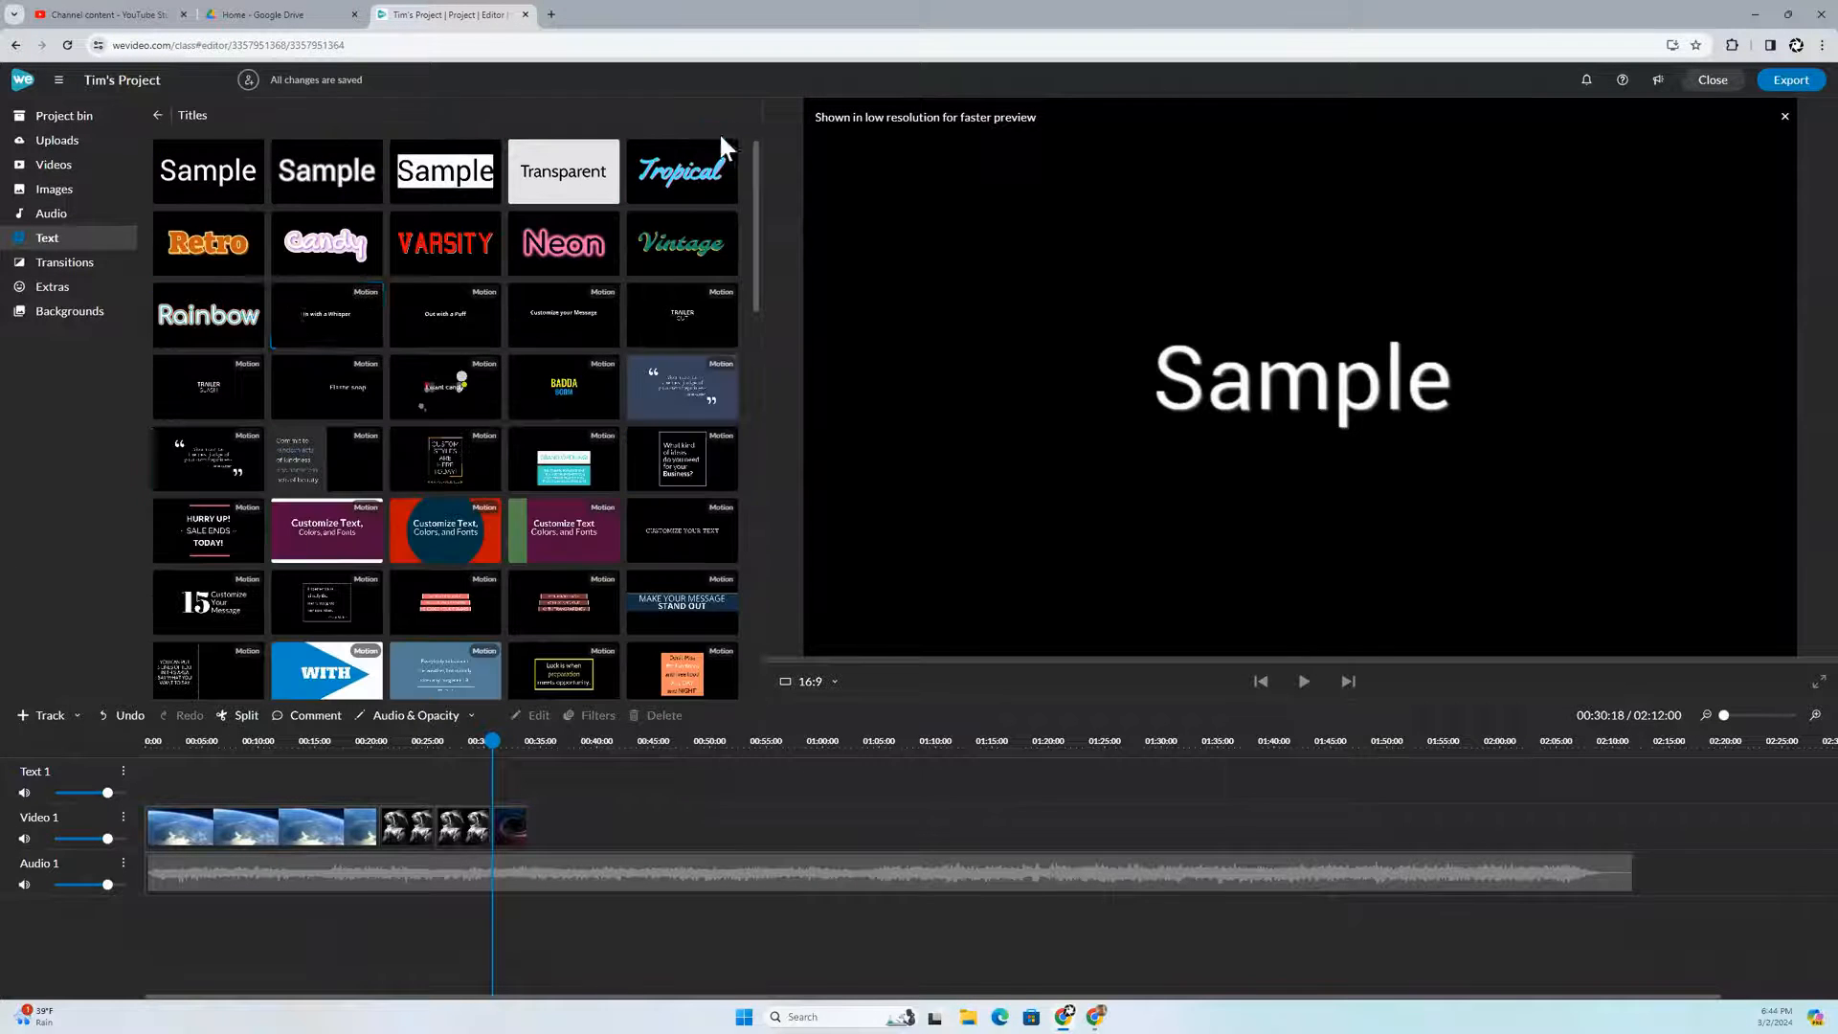
click(452, 548)
drag(451, 547, 361, 795)
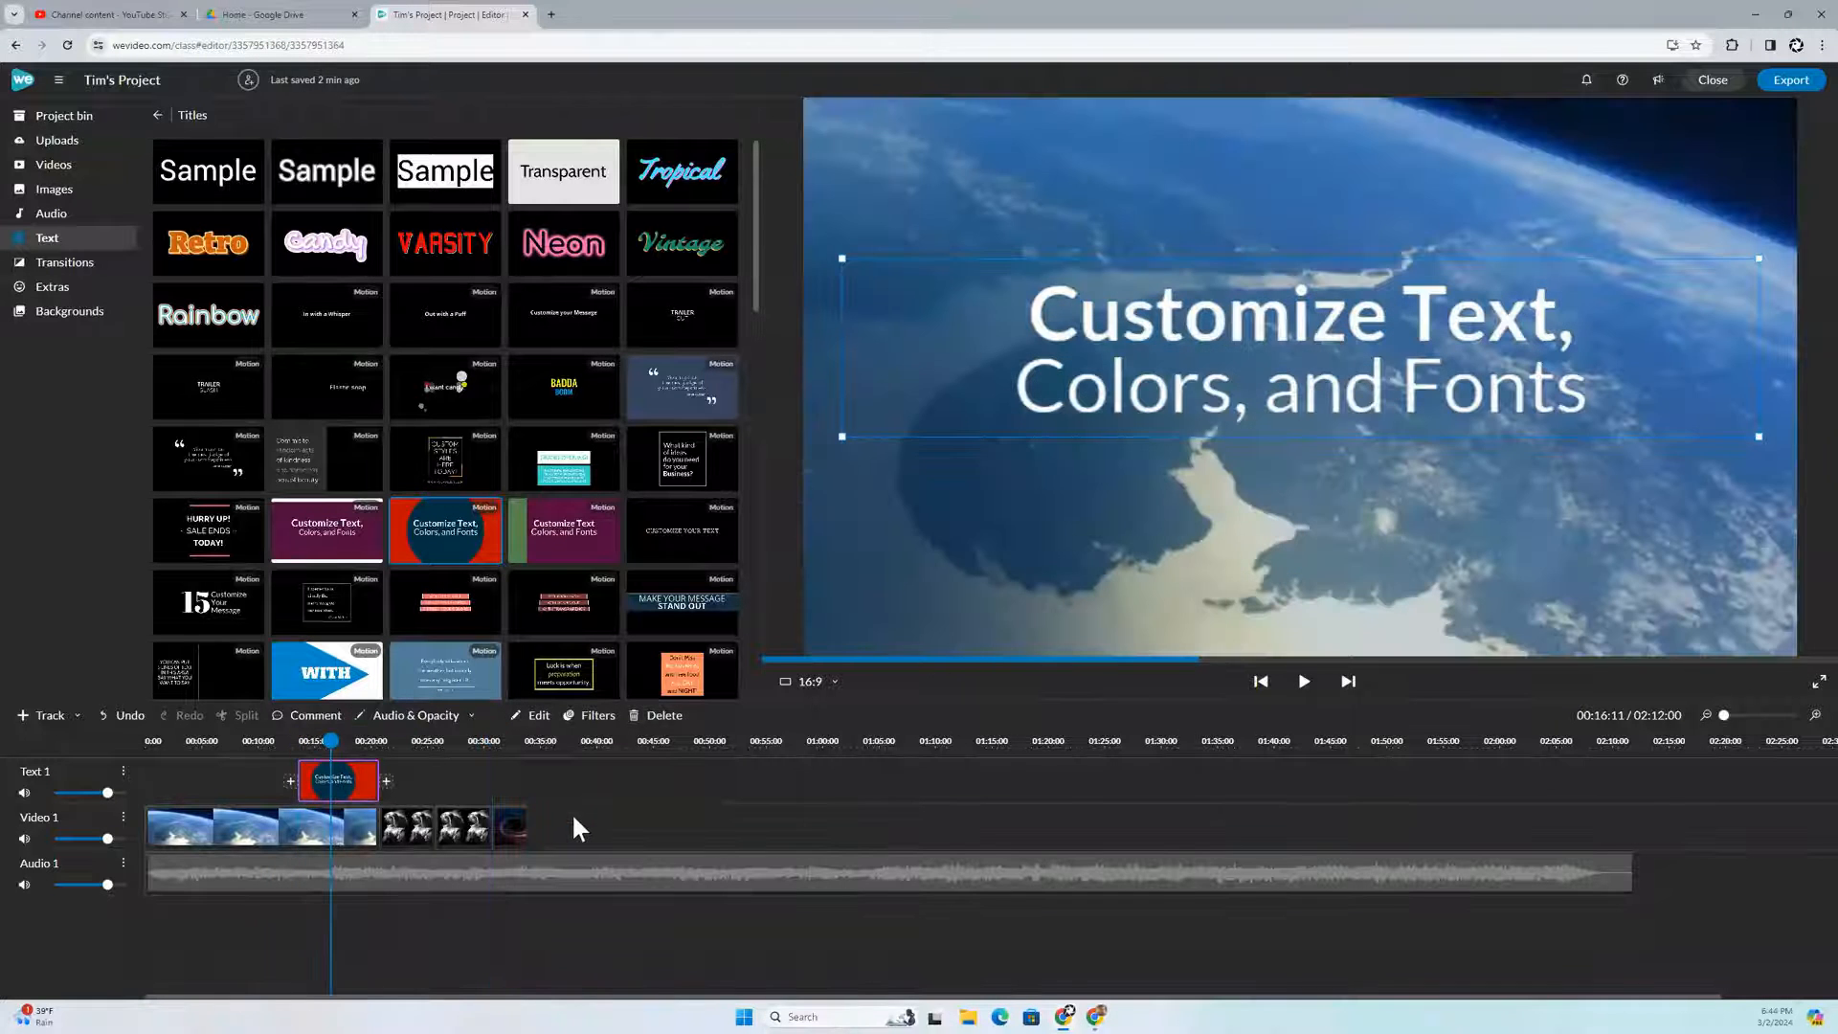
Step: Move the title to the start of the Video 1 track, with the Earth, astronaut and black hole clips directly after it
drag(578, 820, 314, 829)
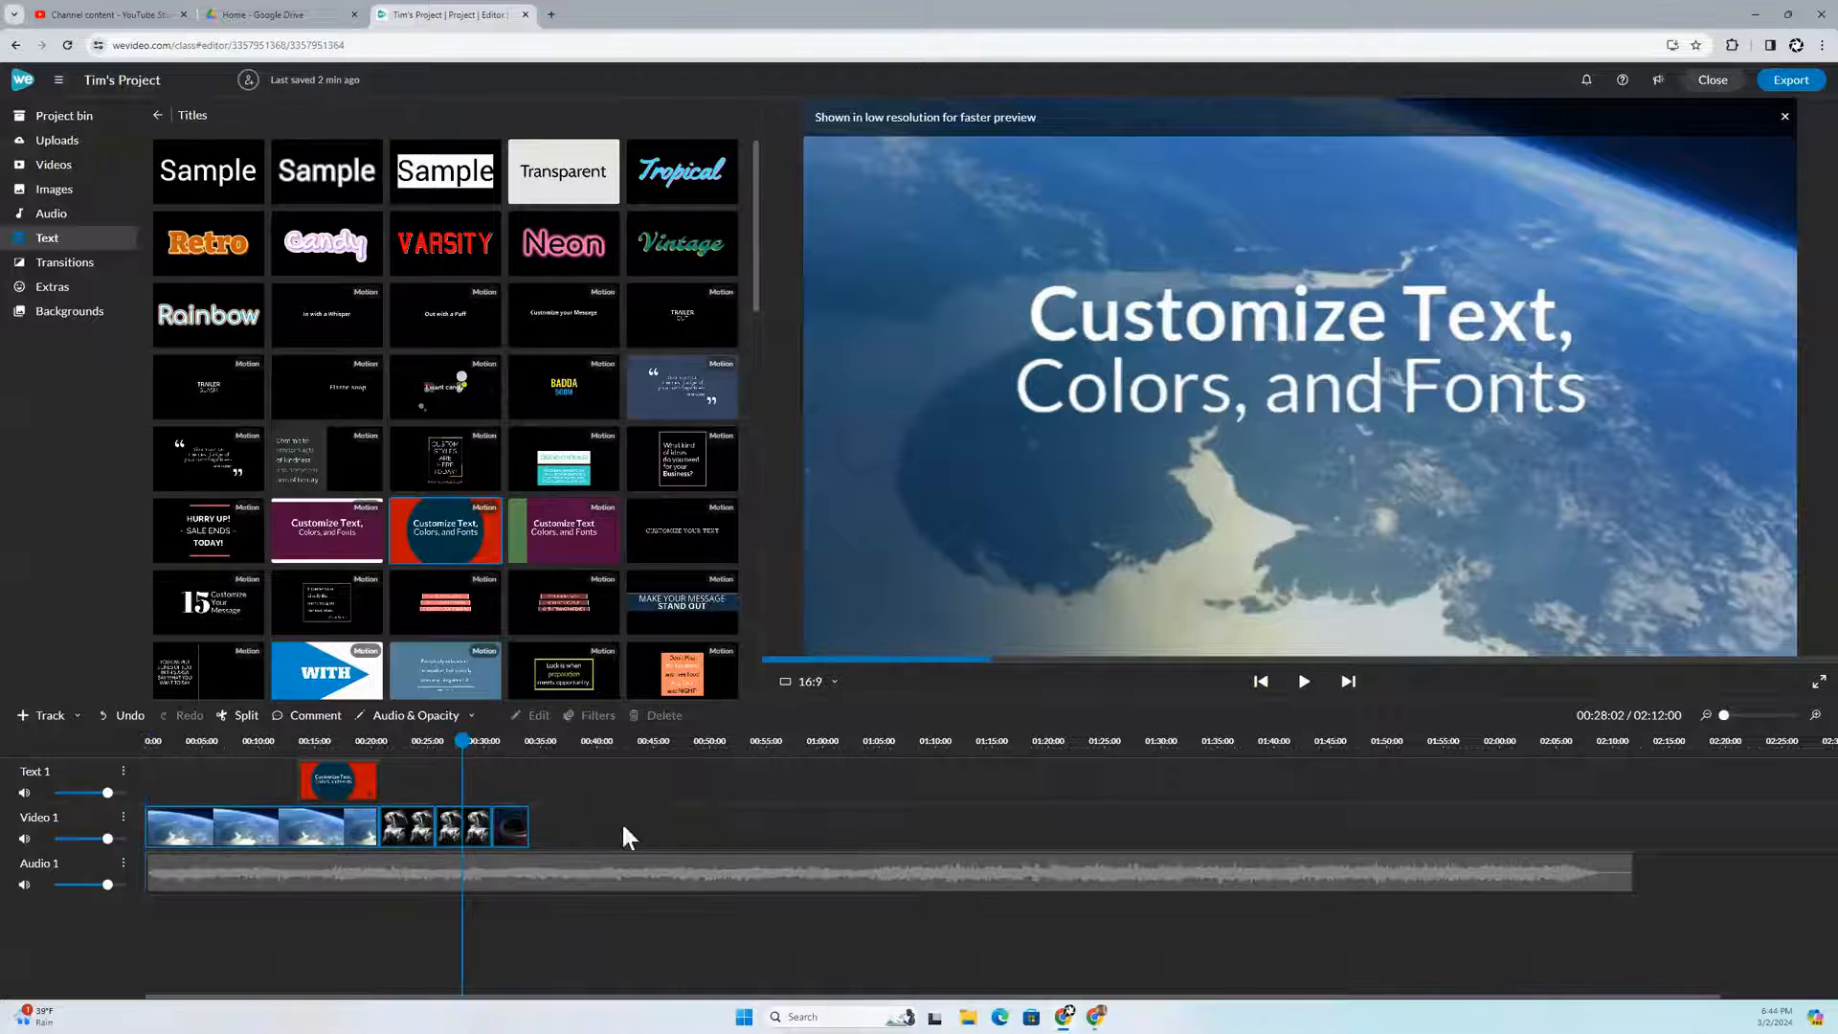
drag(339, 831, 688, 799)
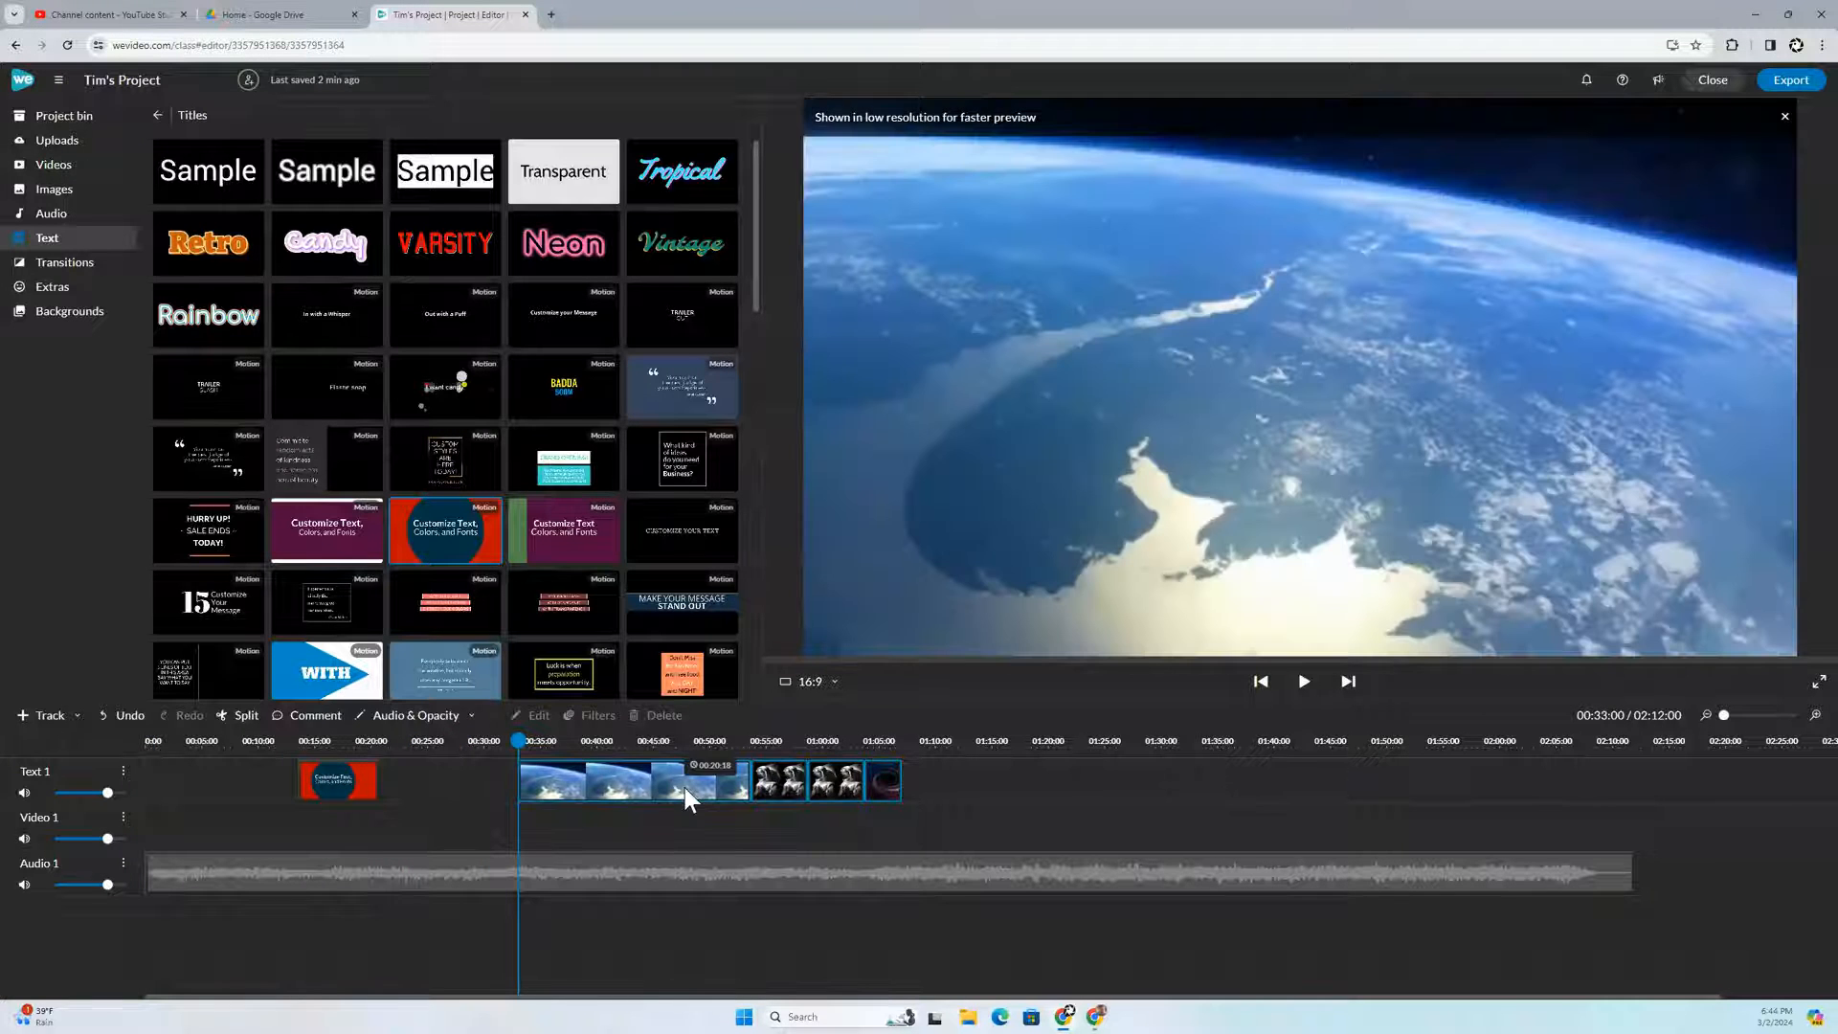
drag(329, 775, 177, 830)
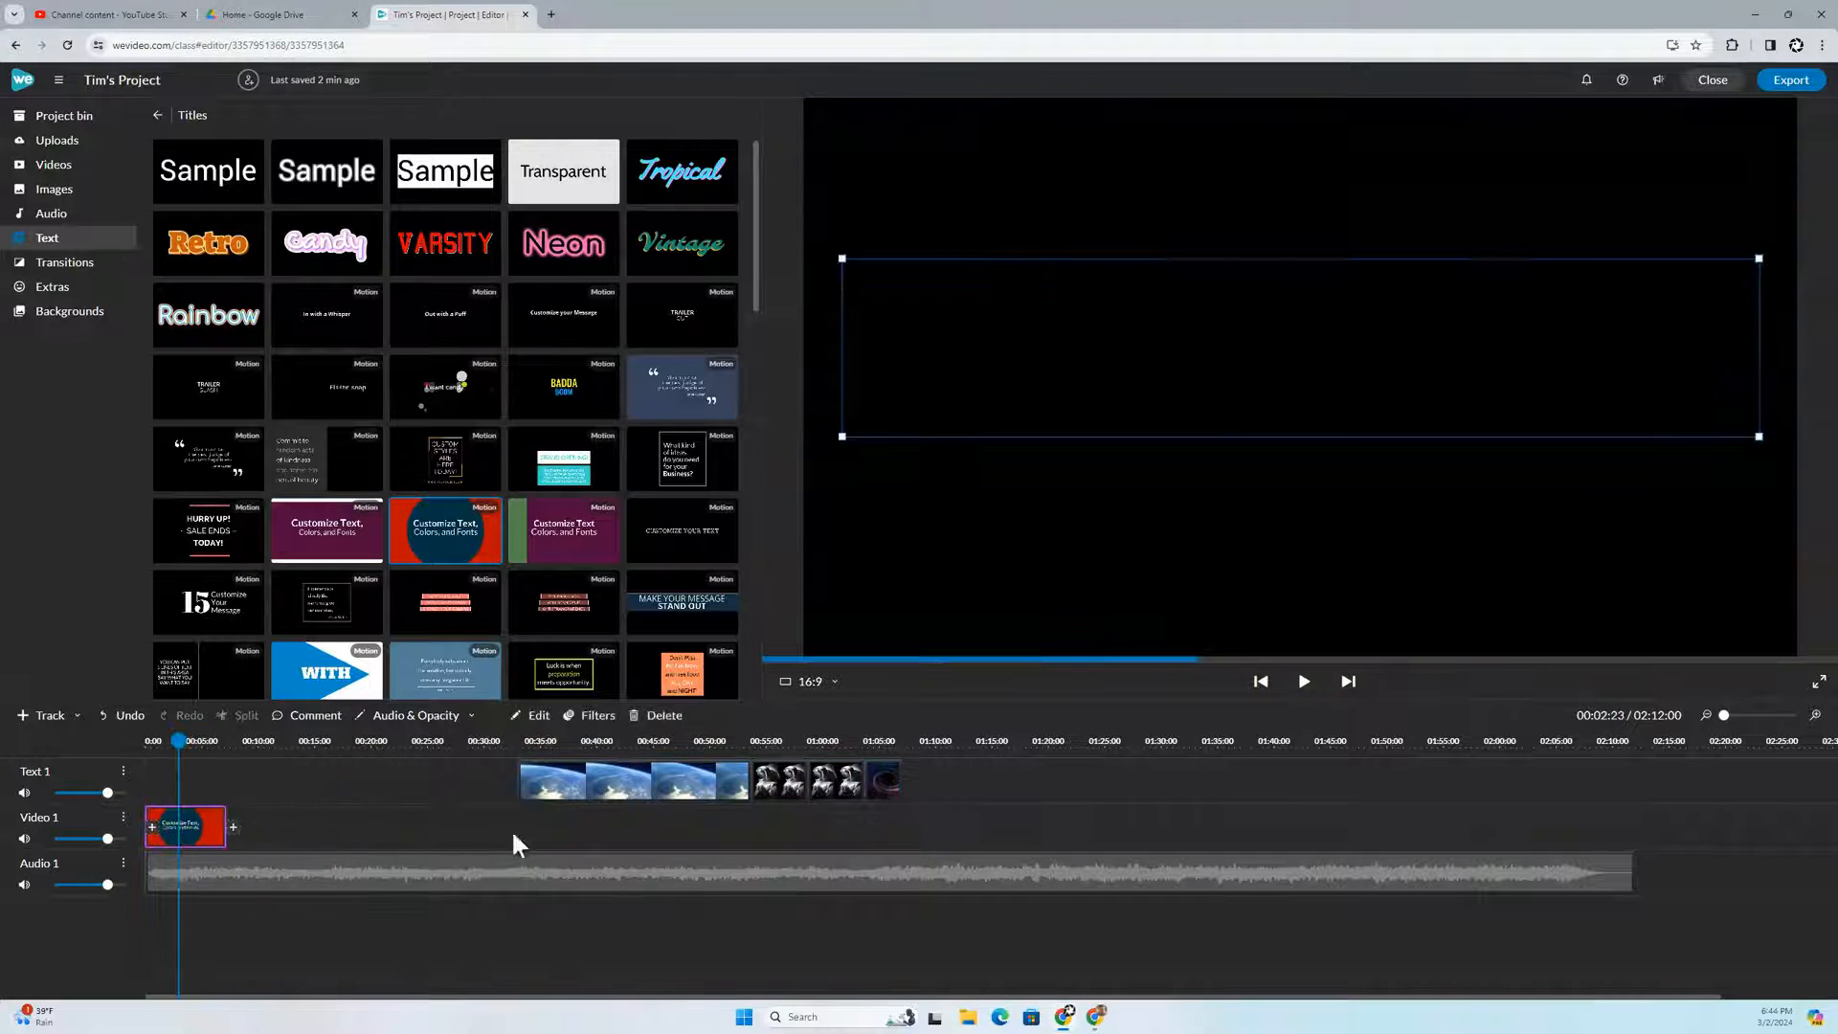
drag(617, 787, 330, 829)
Step: Change the title clip's first text to "Movie Title" and its second text to "Really Great Movie"
click(180, 829)
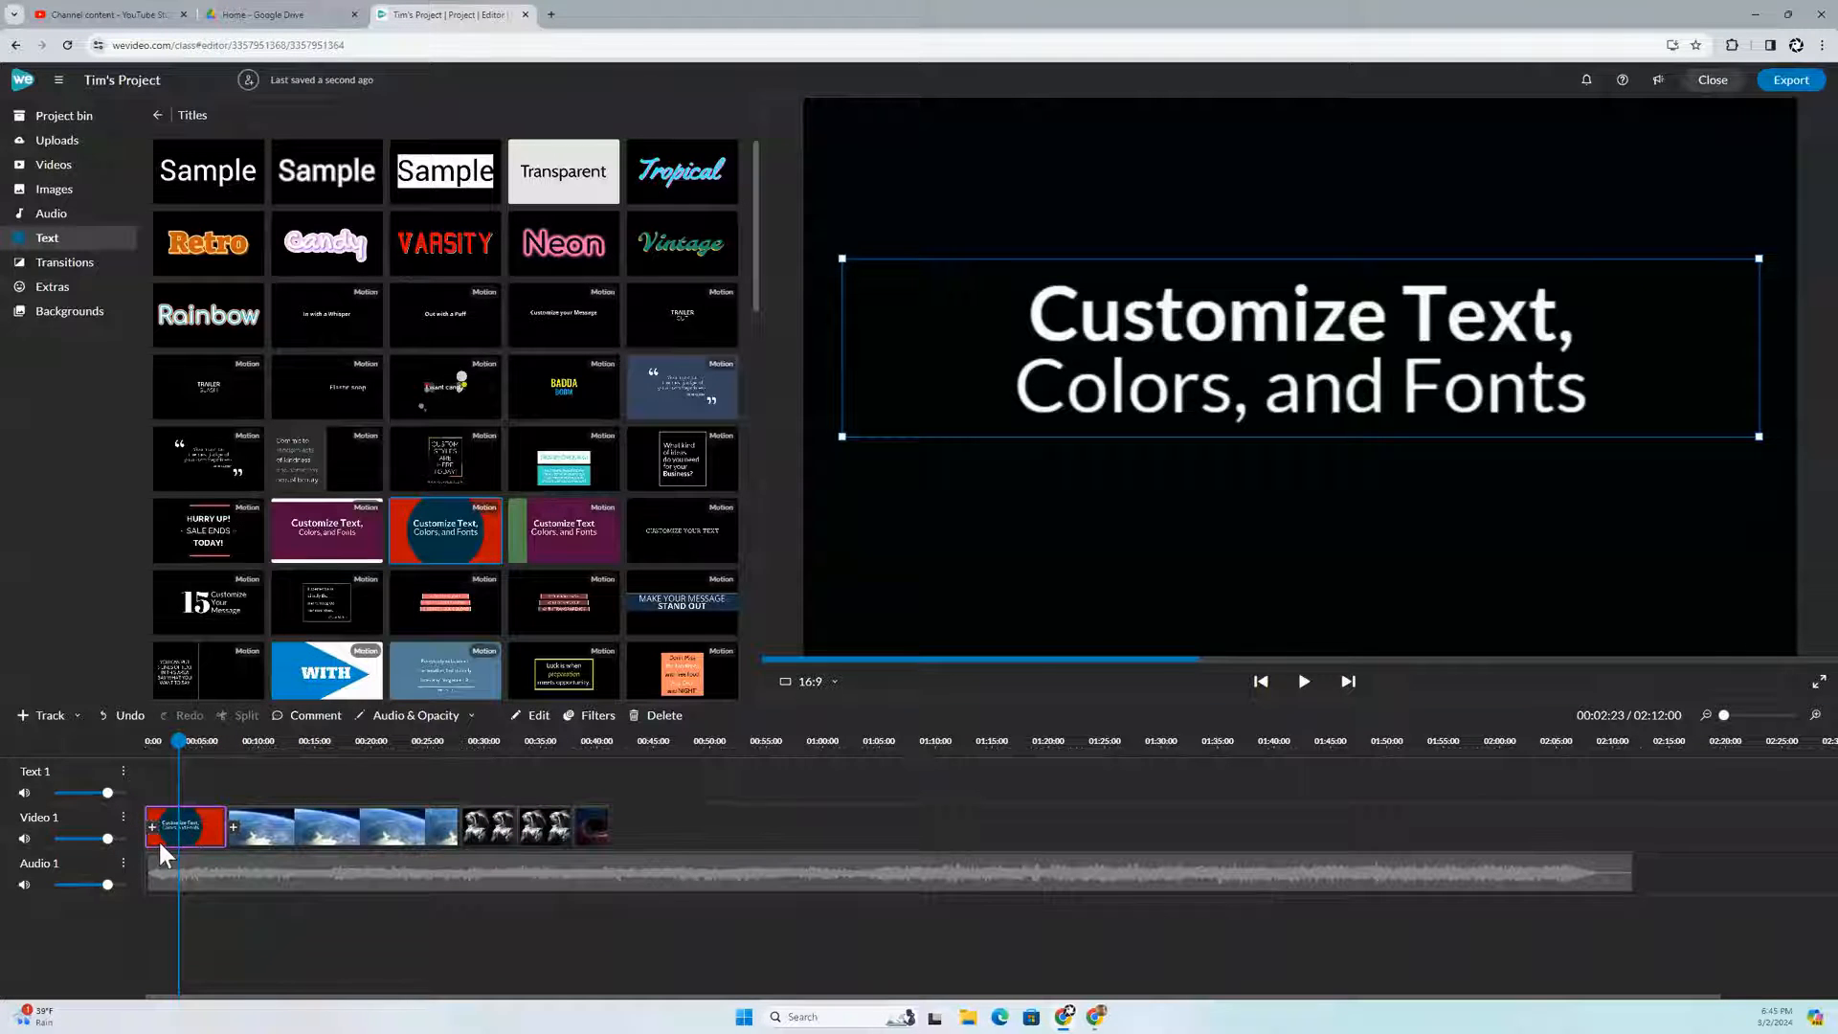
double_click(174, 828)
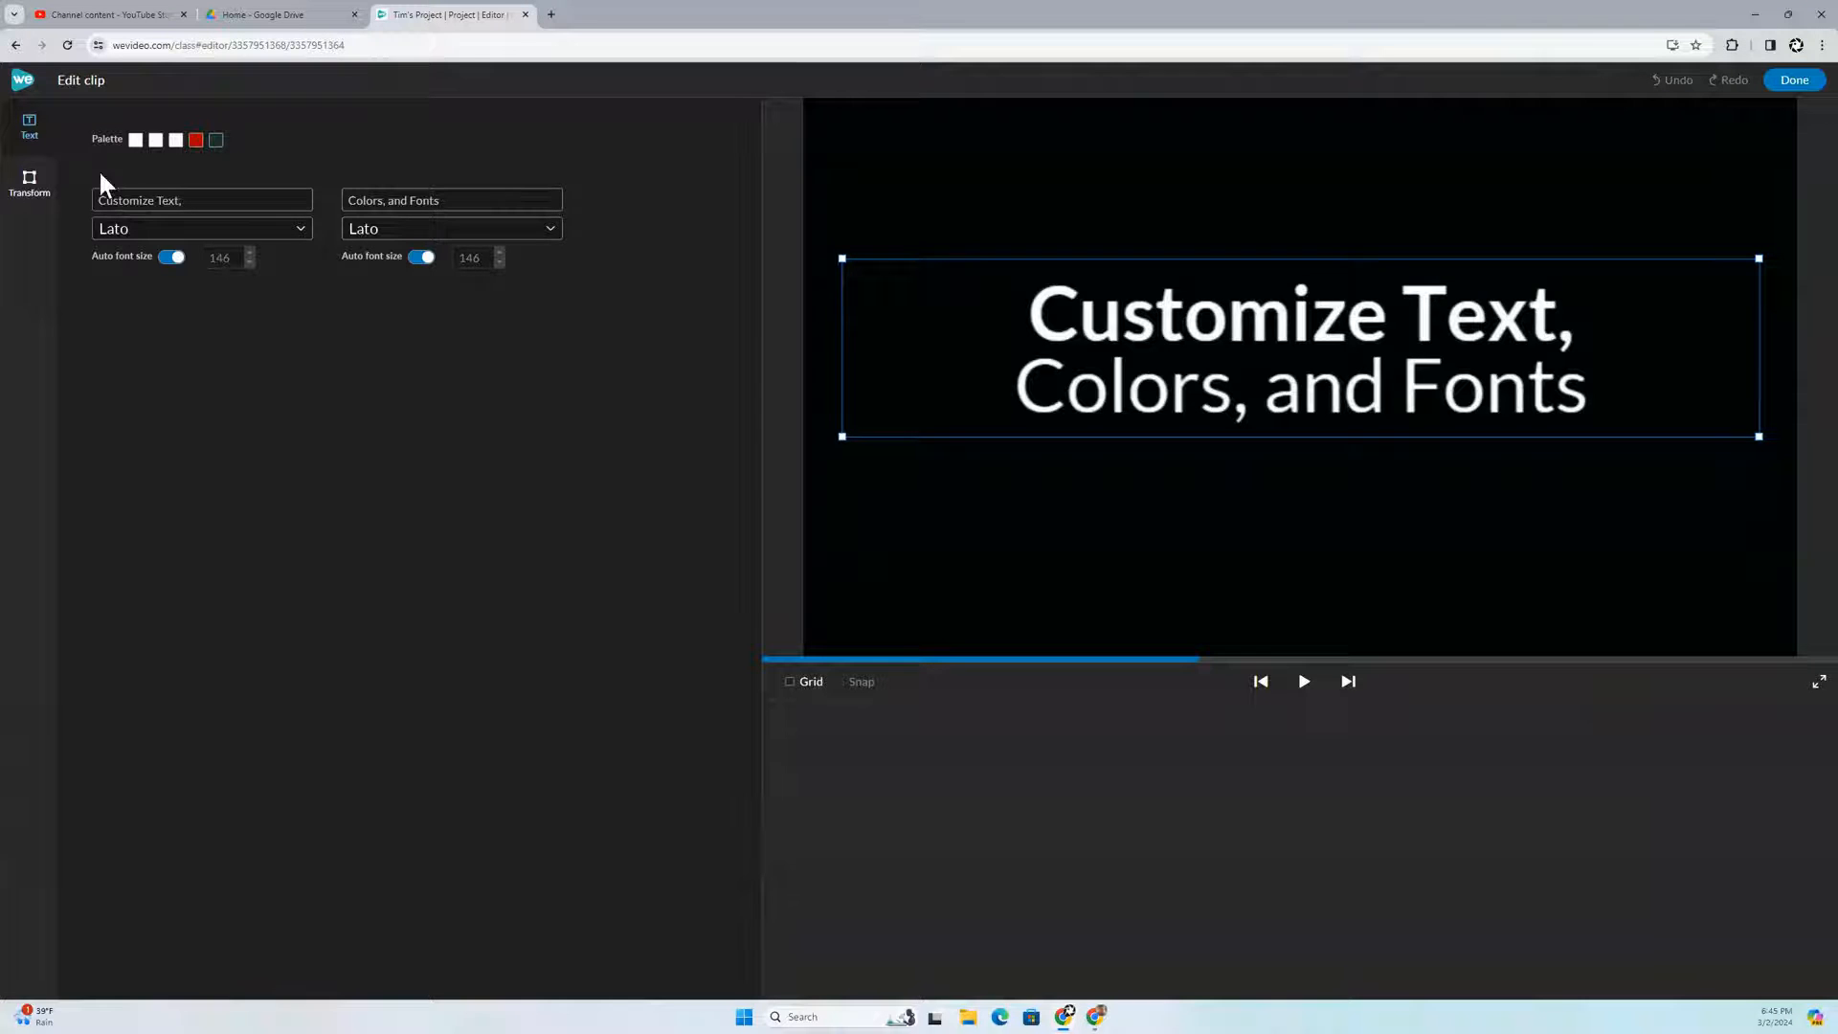
key(ctrl+a)
key(BackSpace)
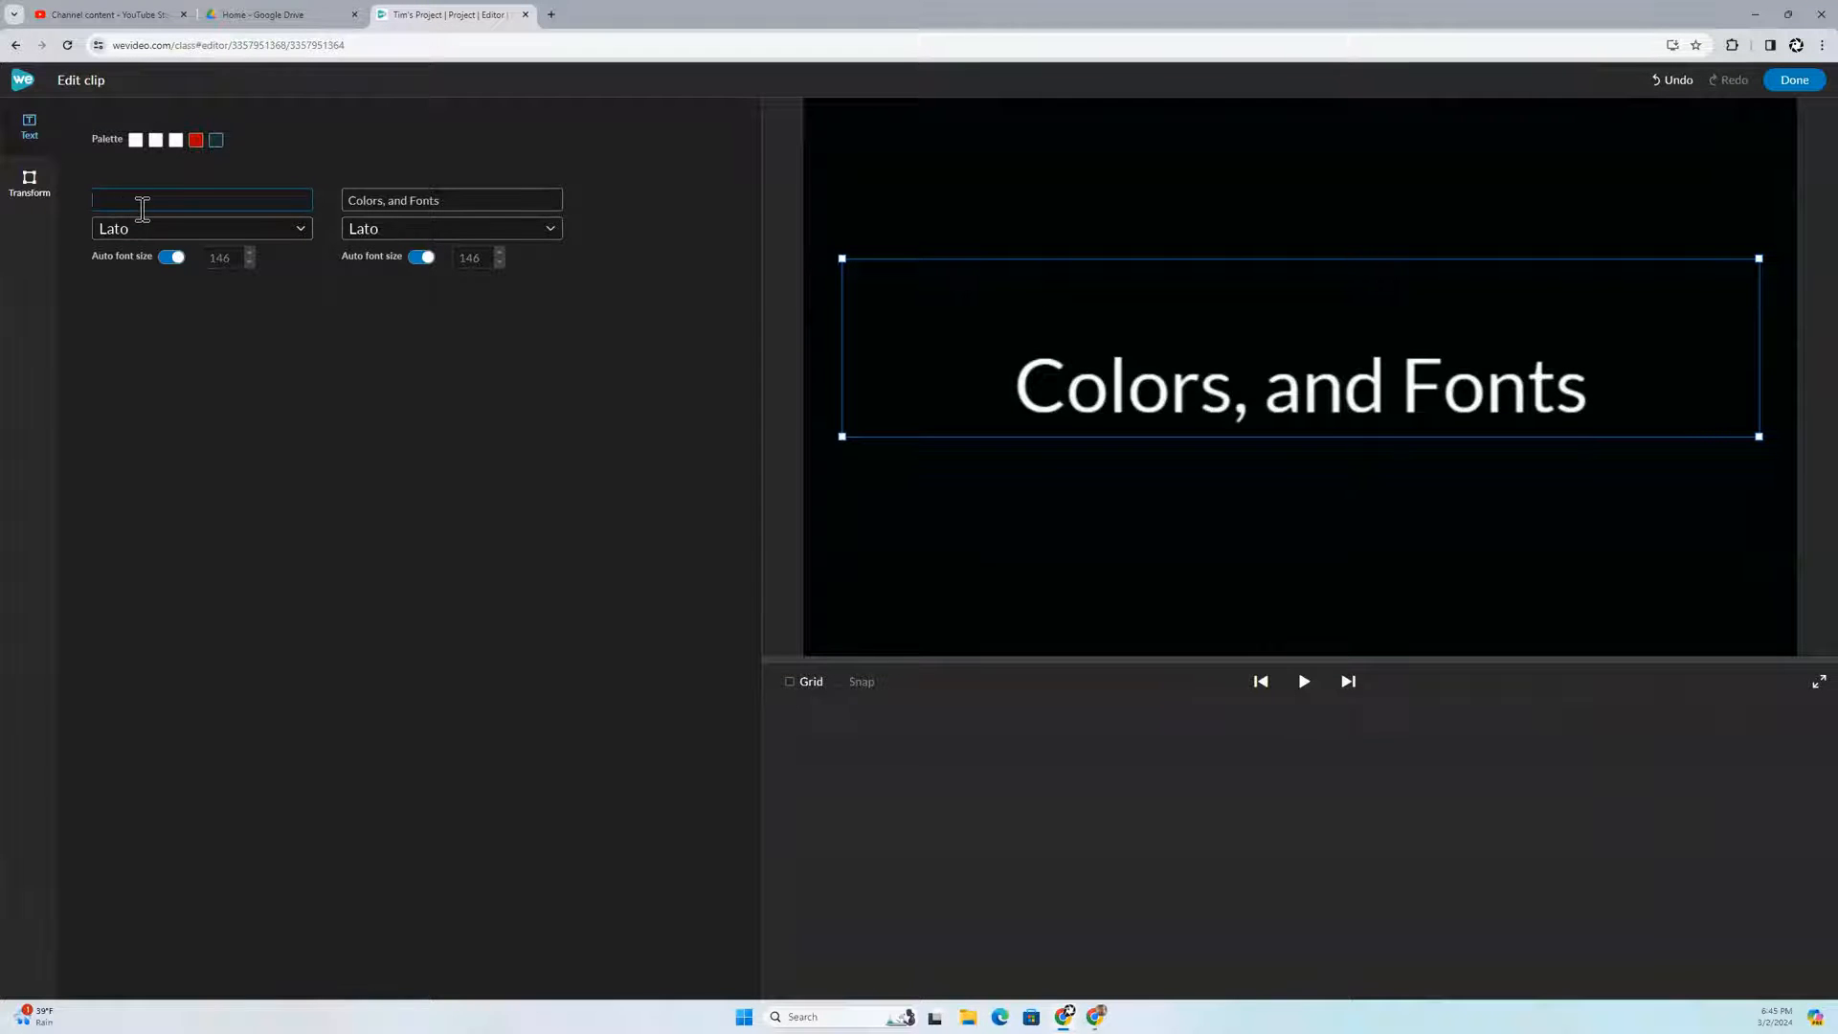
text(Movie Title)
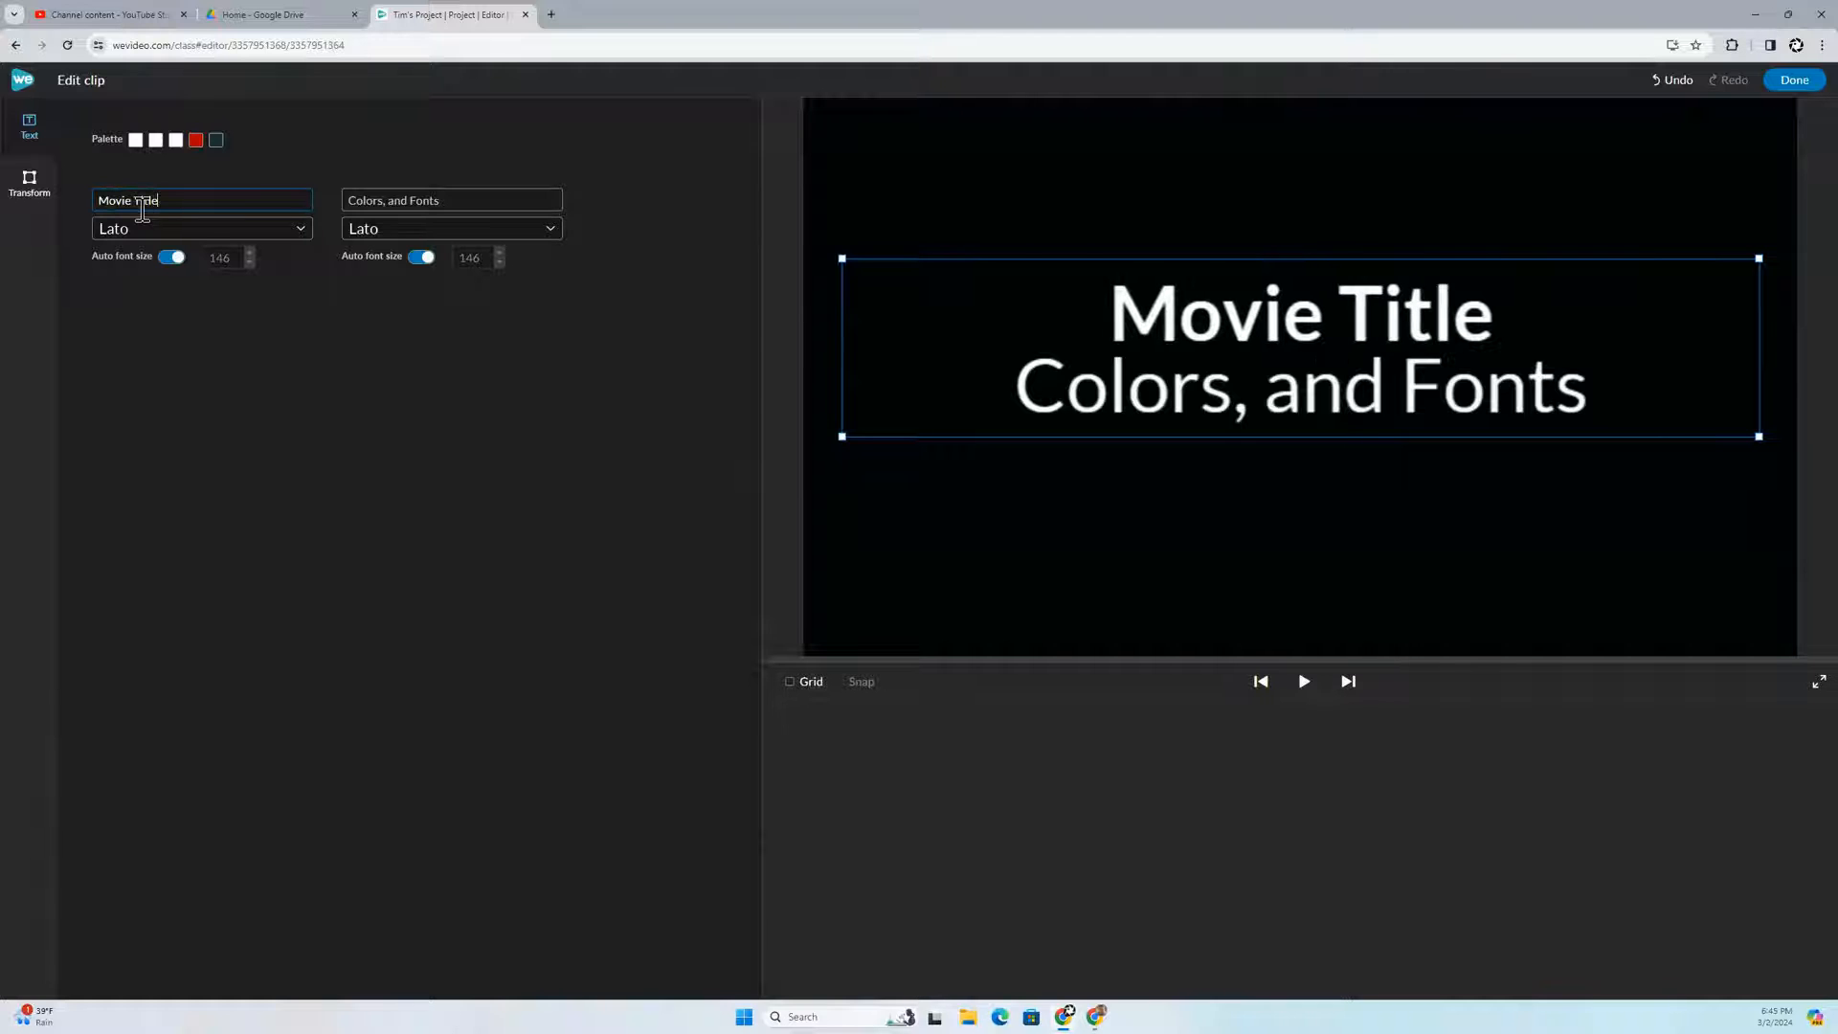
click(396, 200)
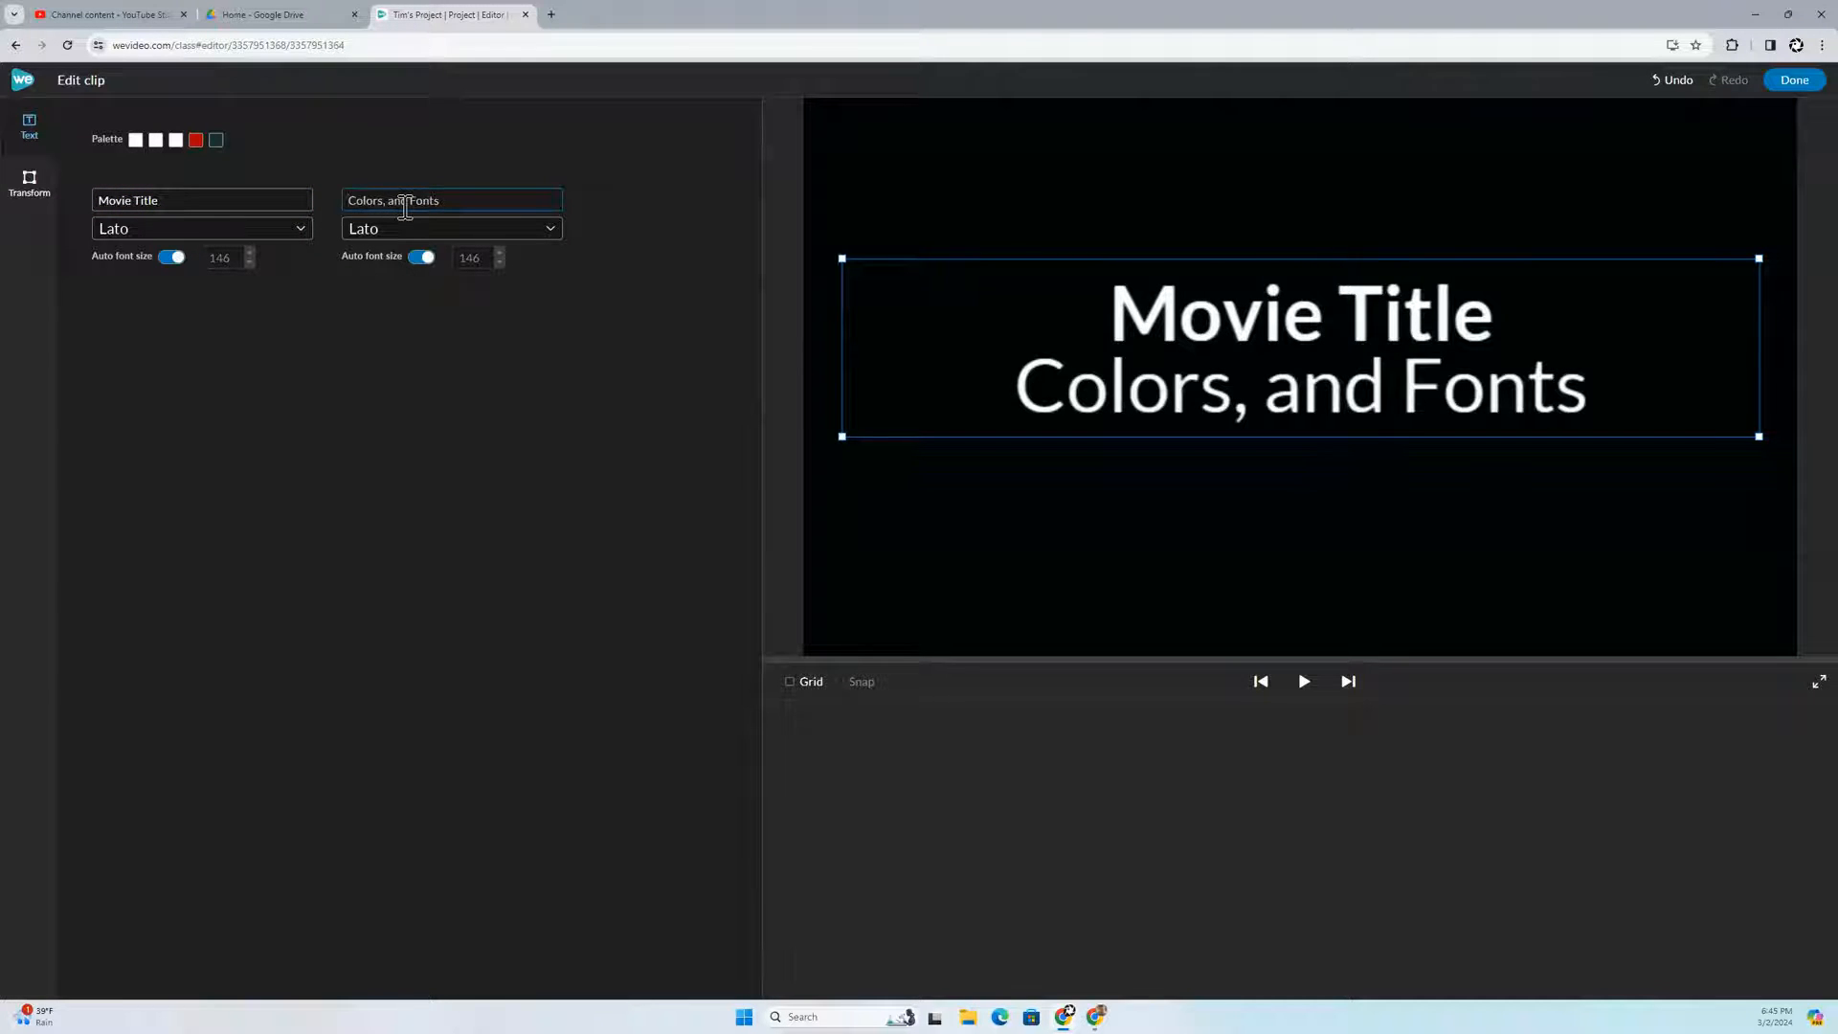
key(ctrl+a)
text(Really Great Movie)
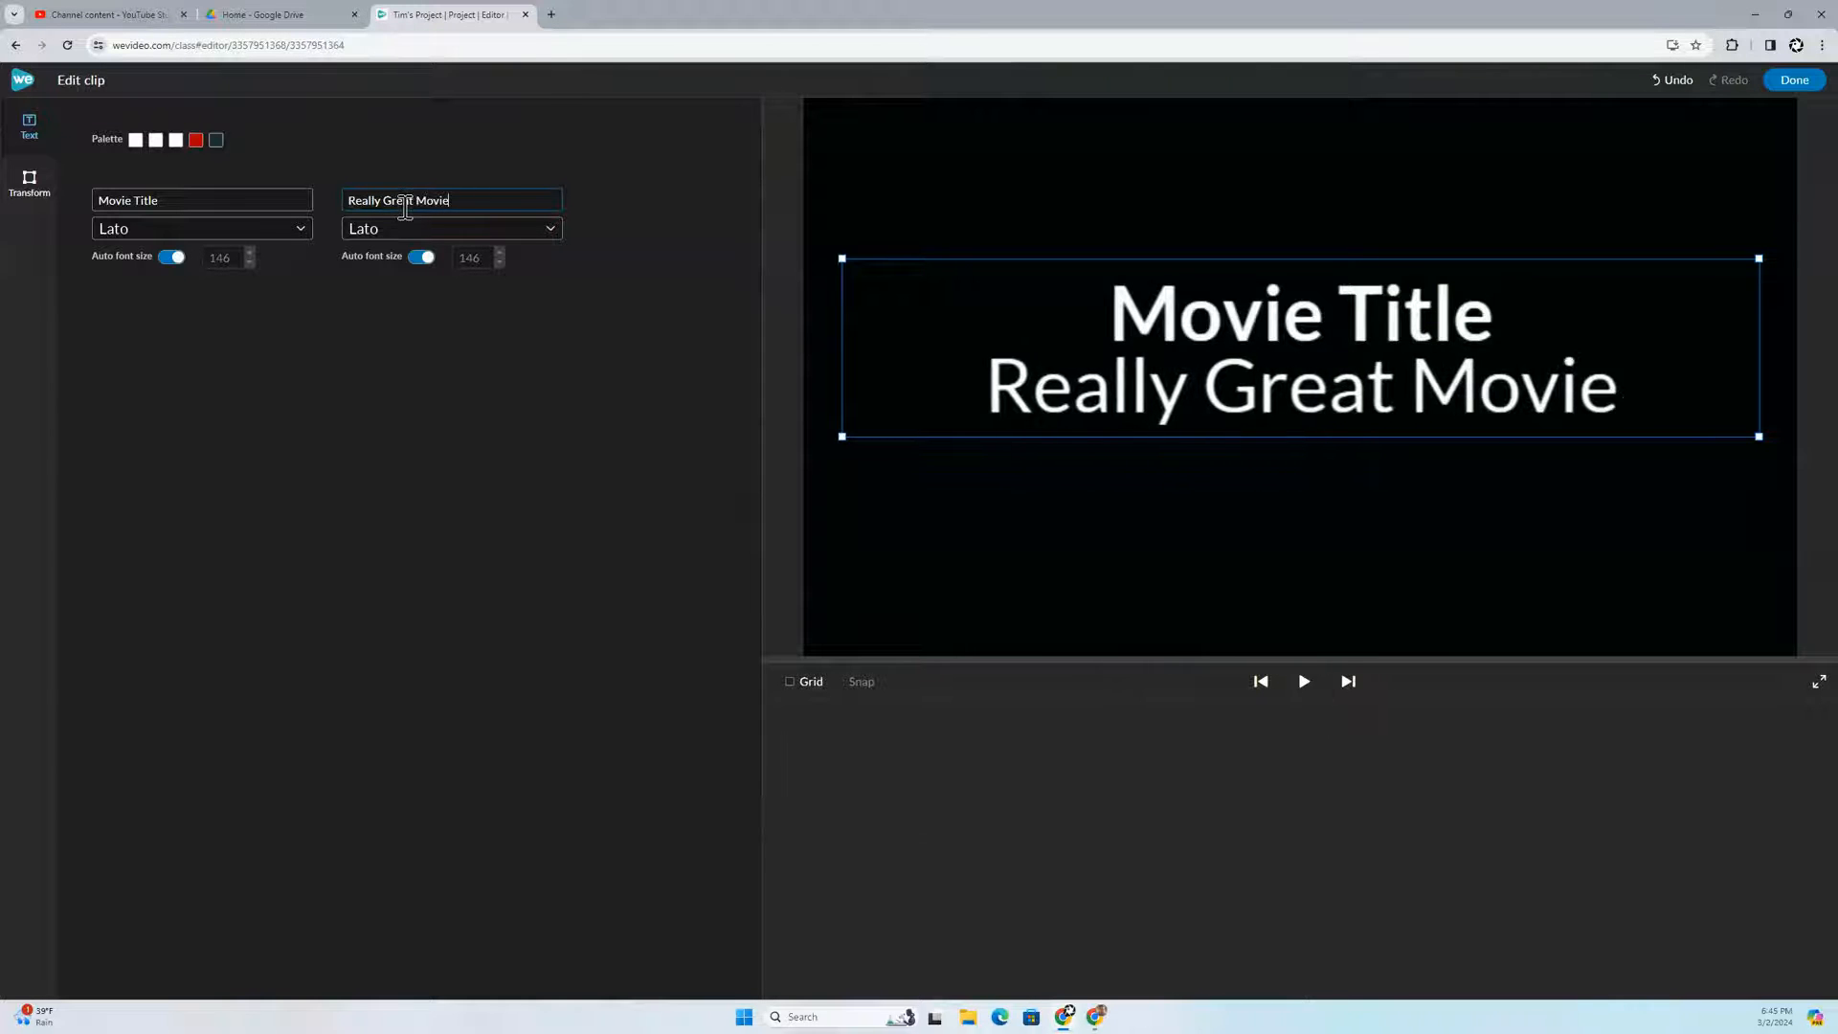
Step: Finish editing the title clip and return to the timeline
click(408, 340)
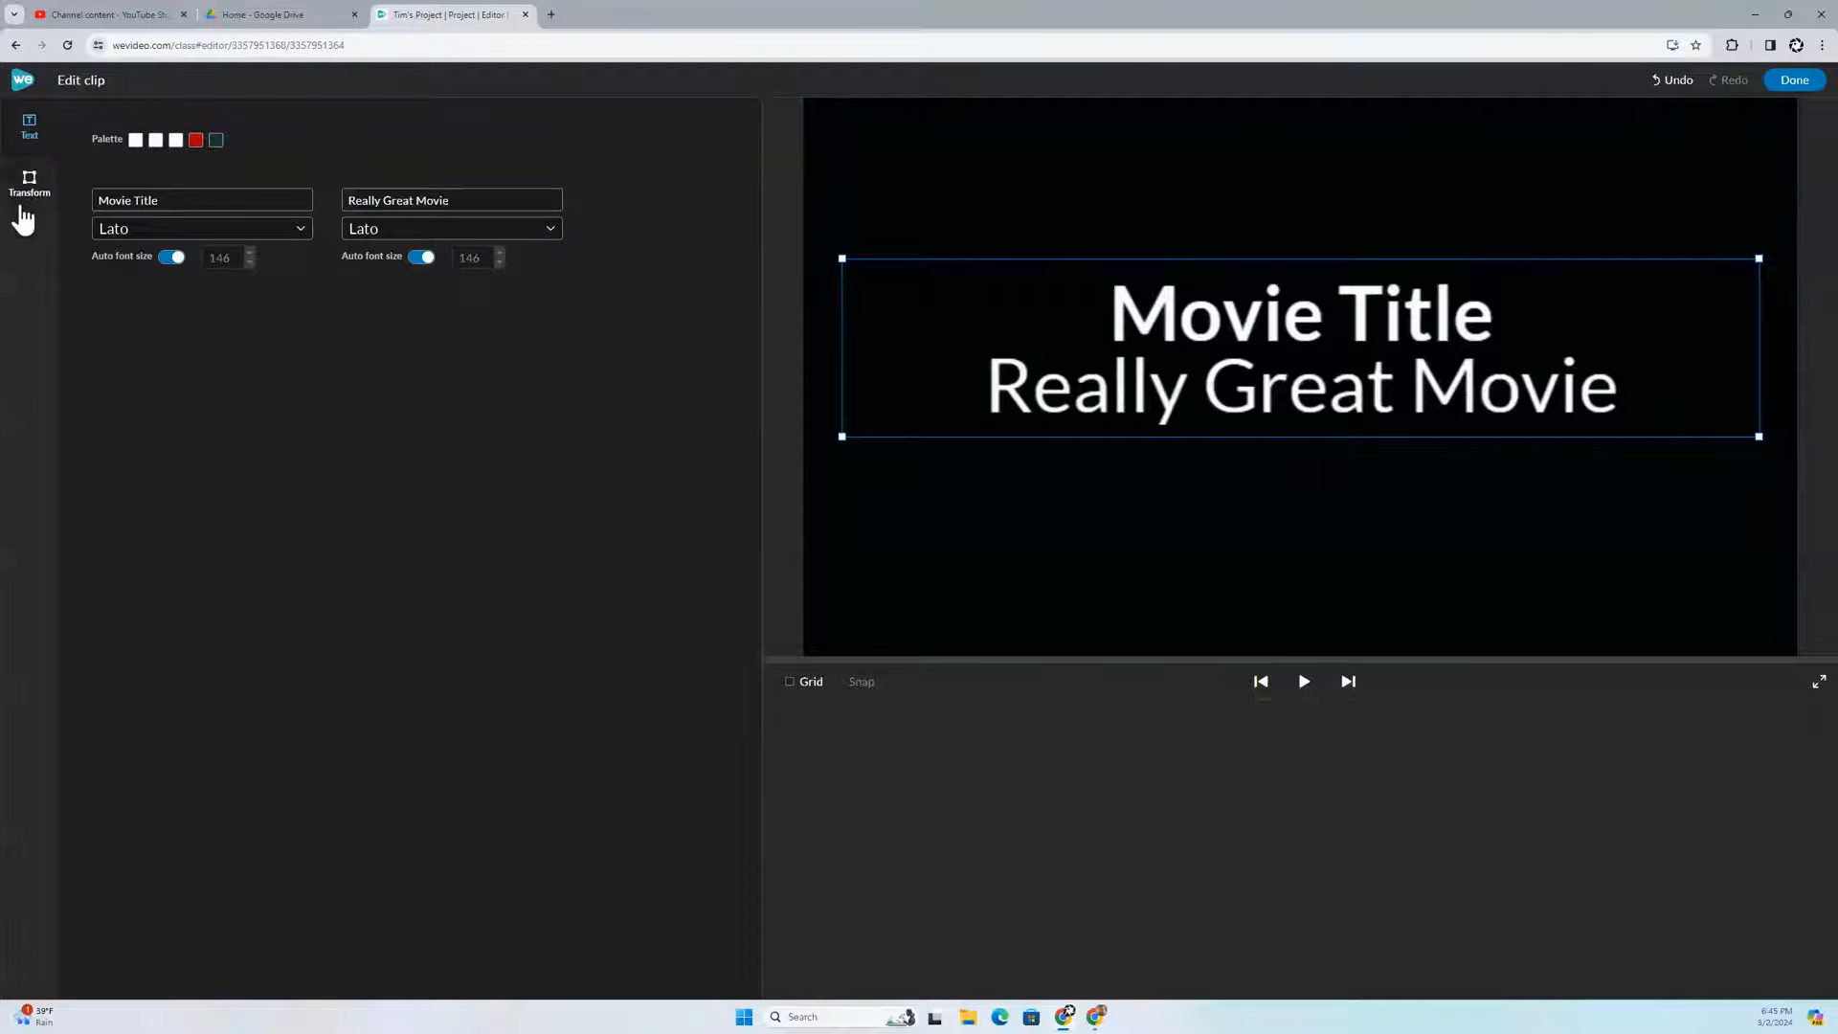
click(1794, 79)
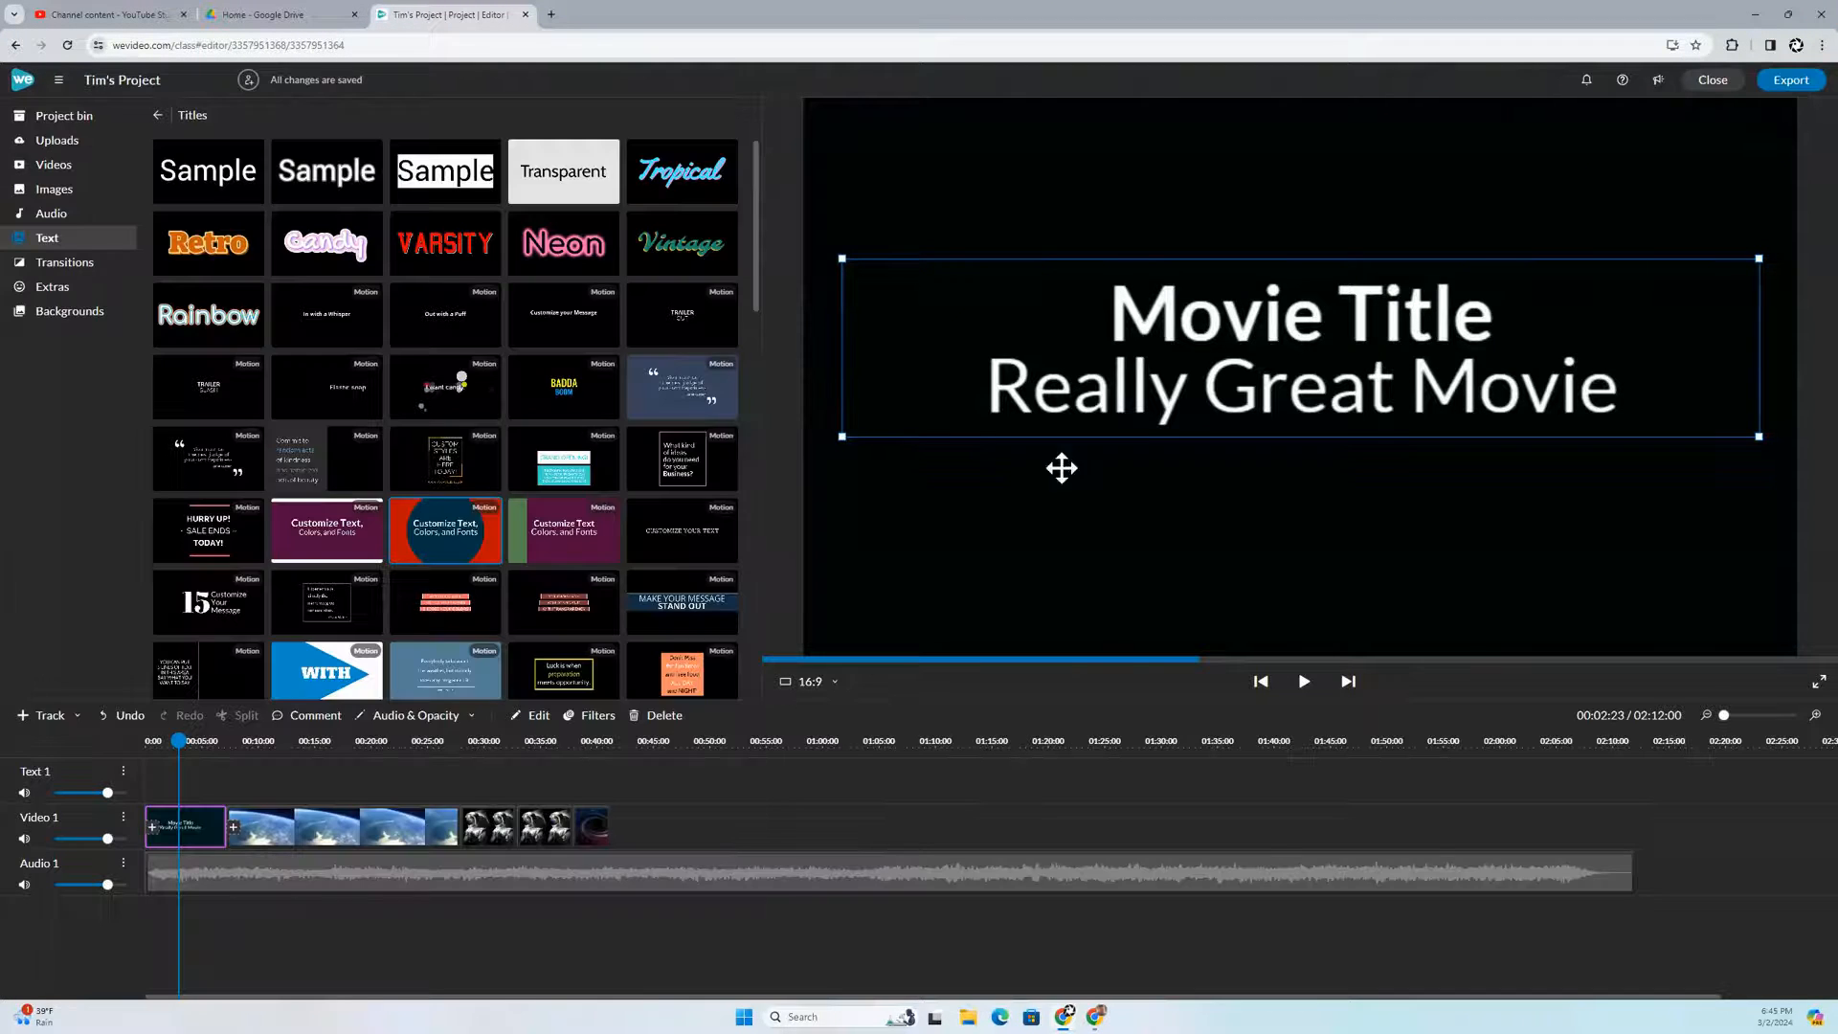
Step: Examine the collection of transitions, previewing Cross fade, Cross blur, Rainbow, Cross dissolve and Sequential grid
click(69, 268)
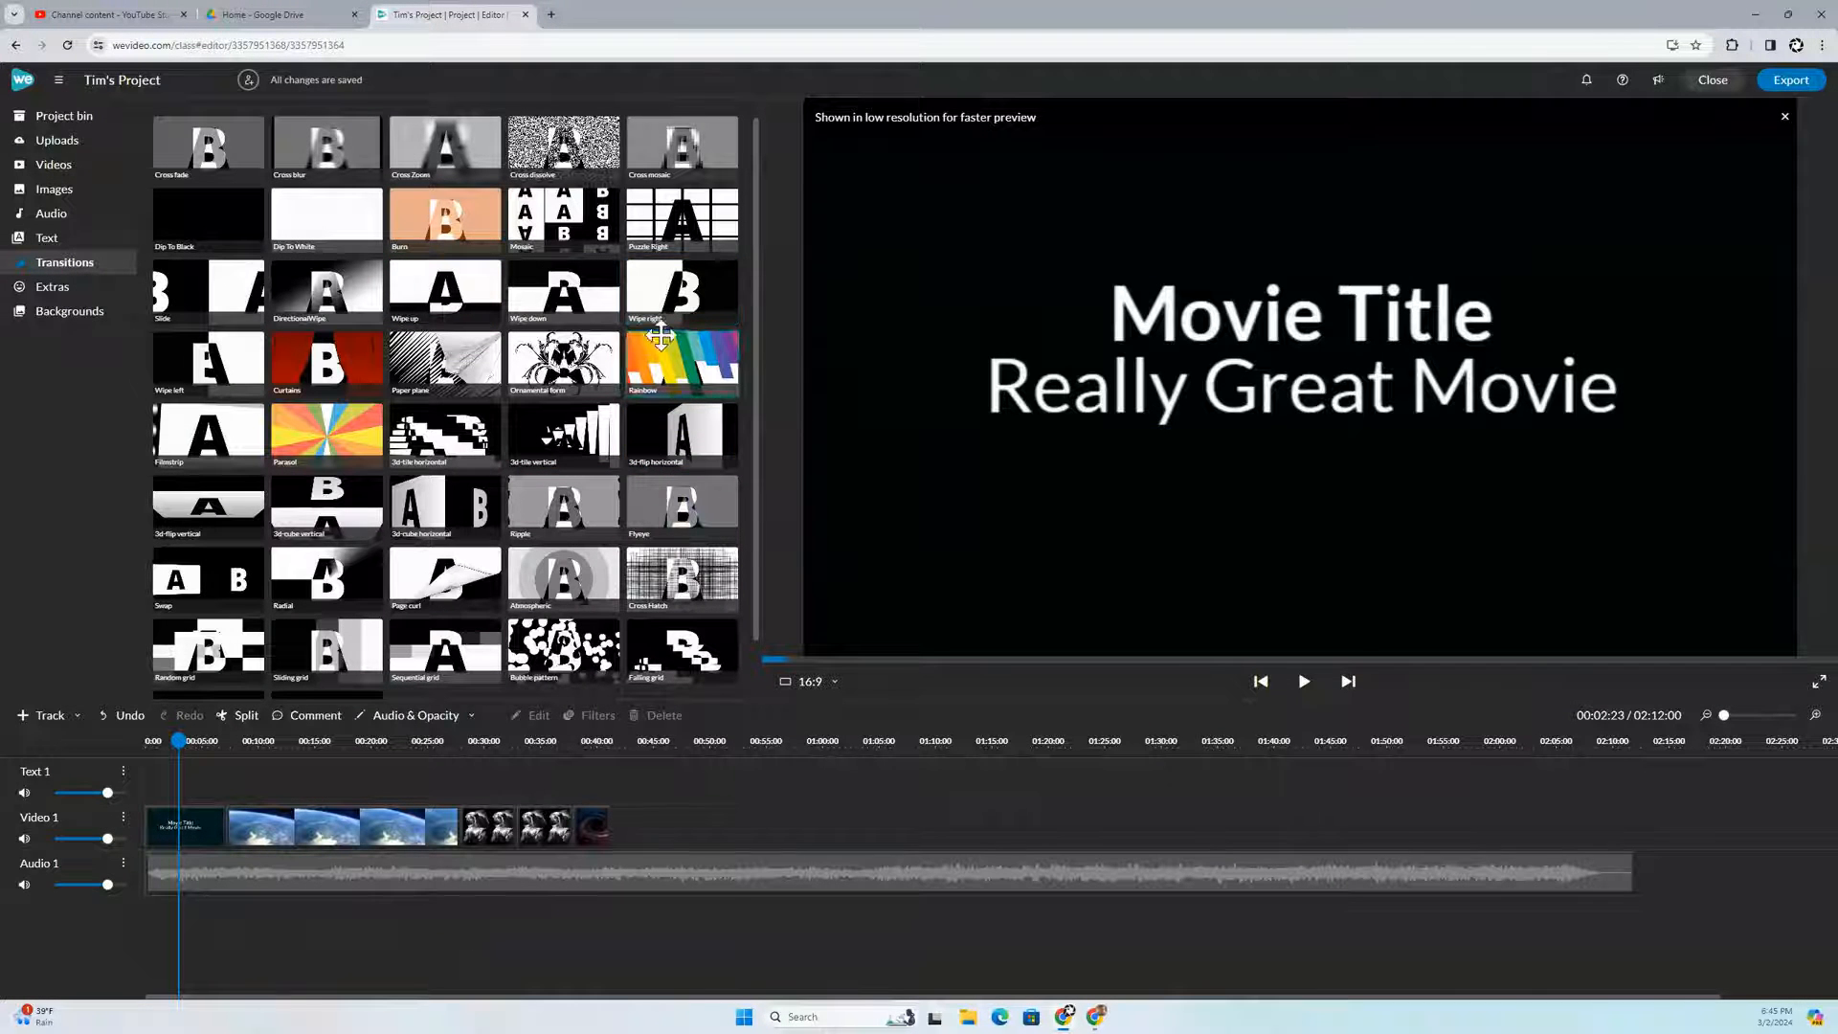
click(195, 146)
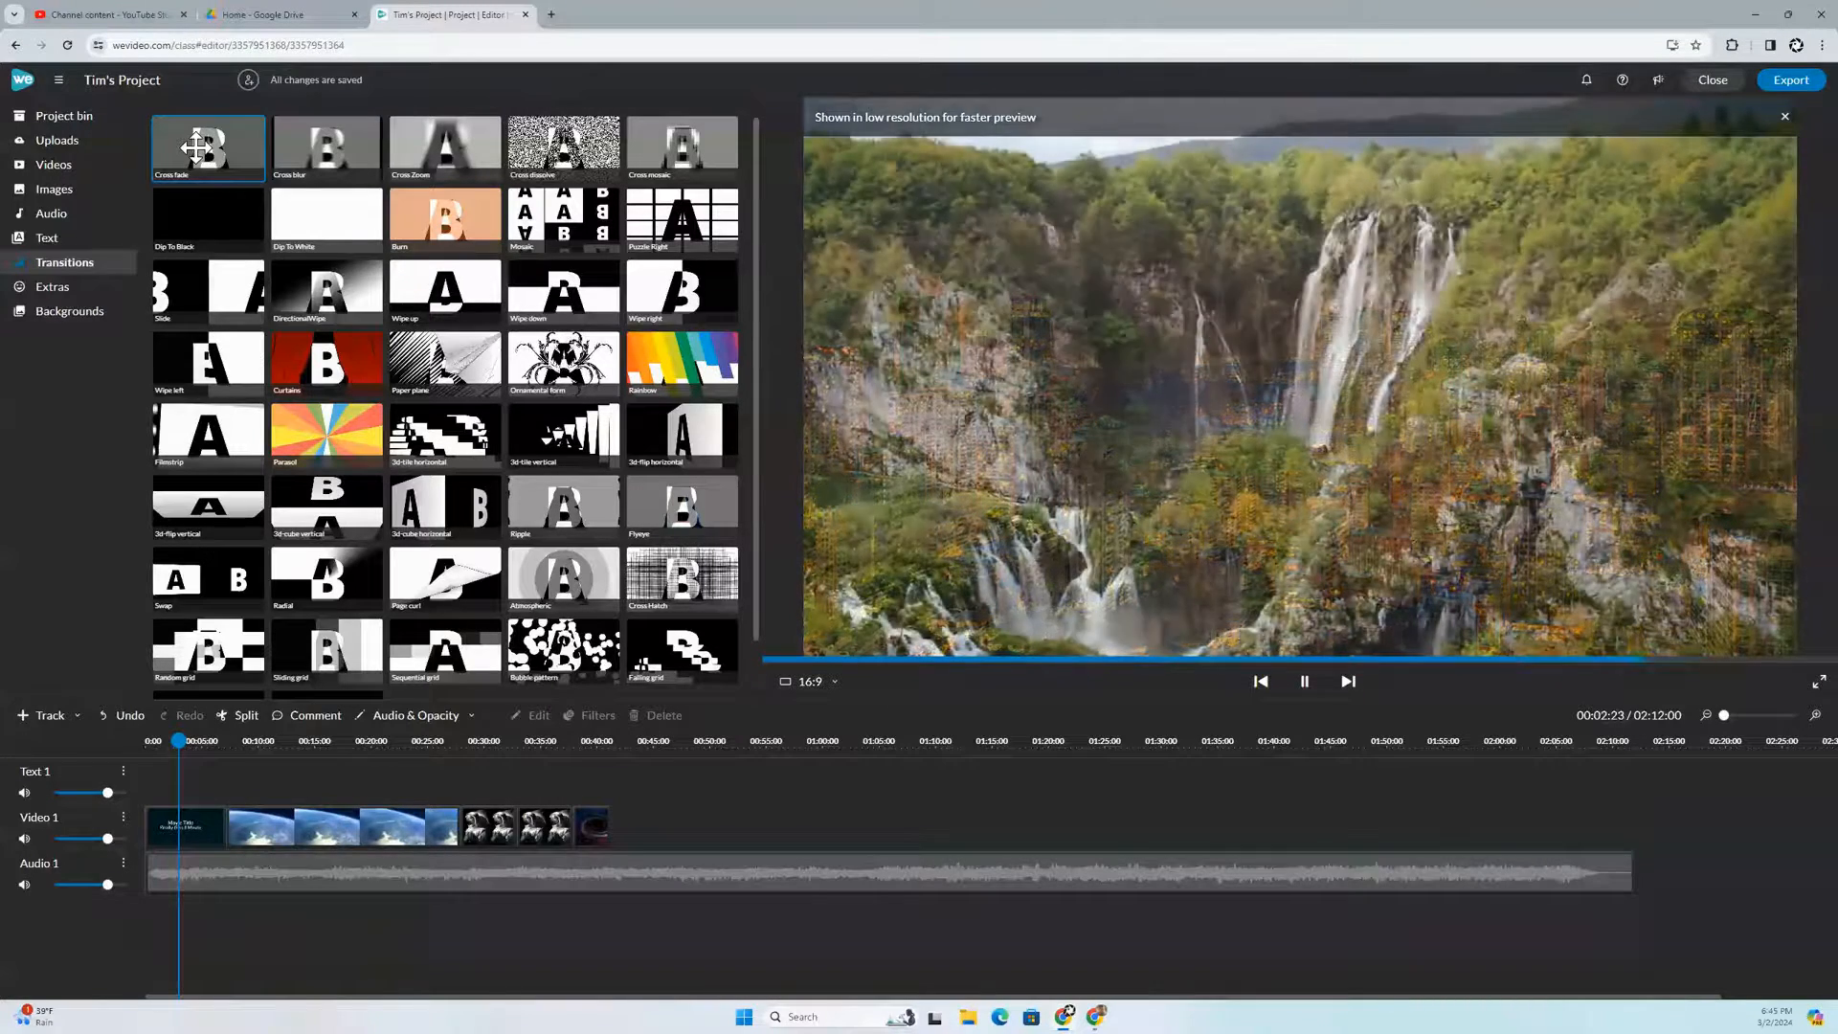
click(321, 148)
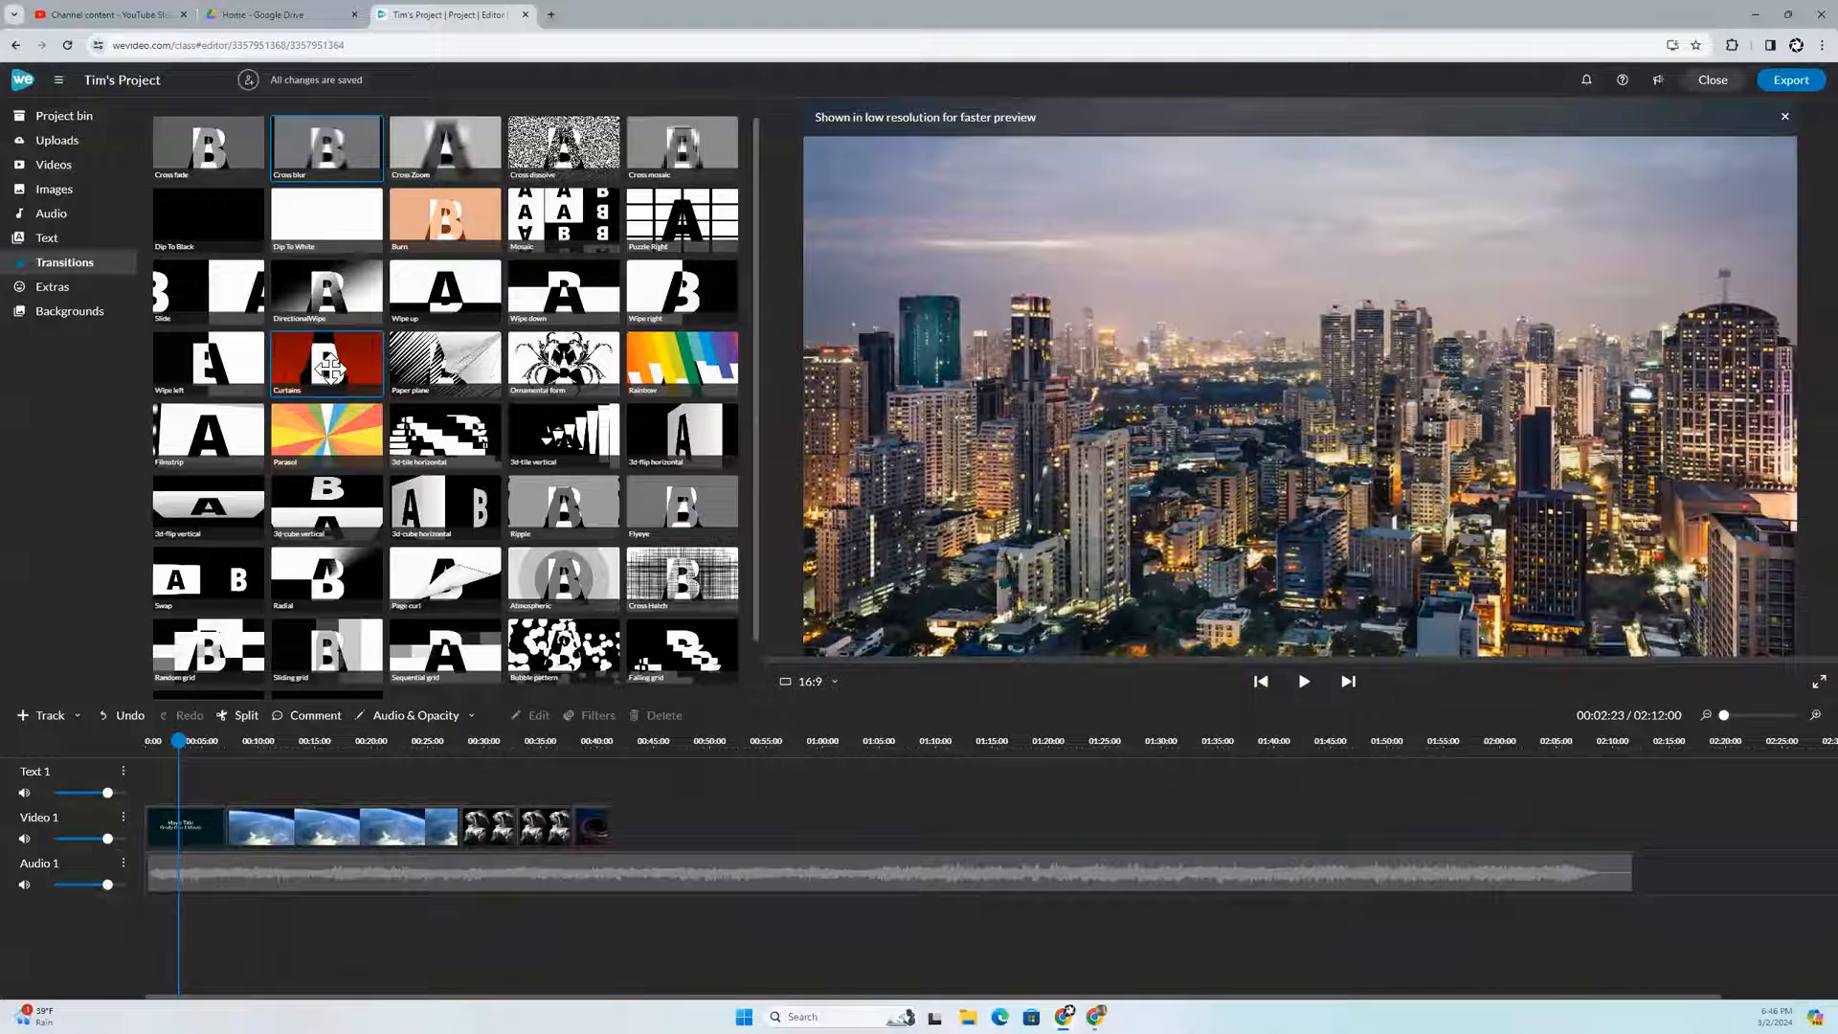
click(642, 369)
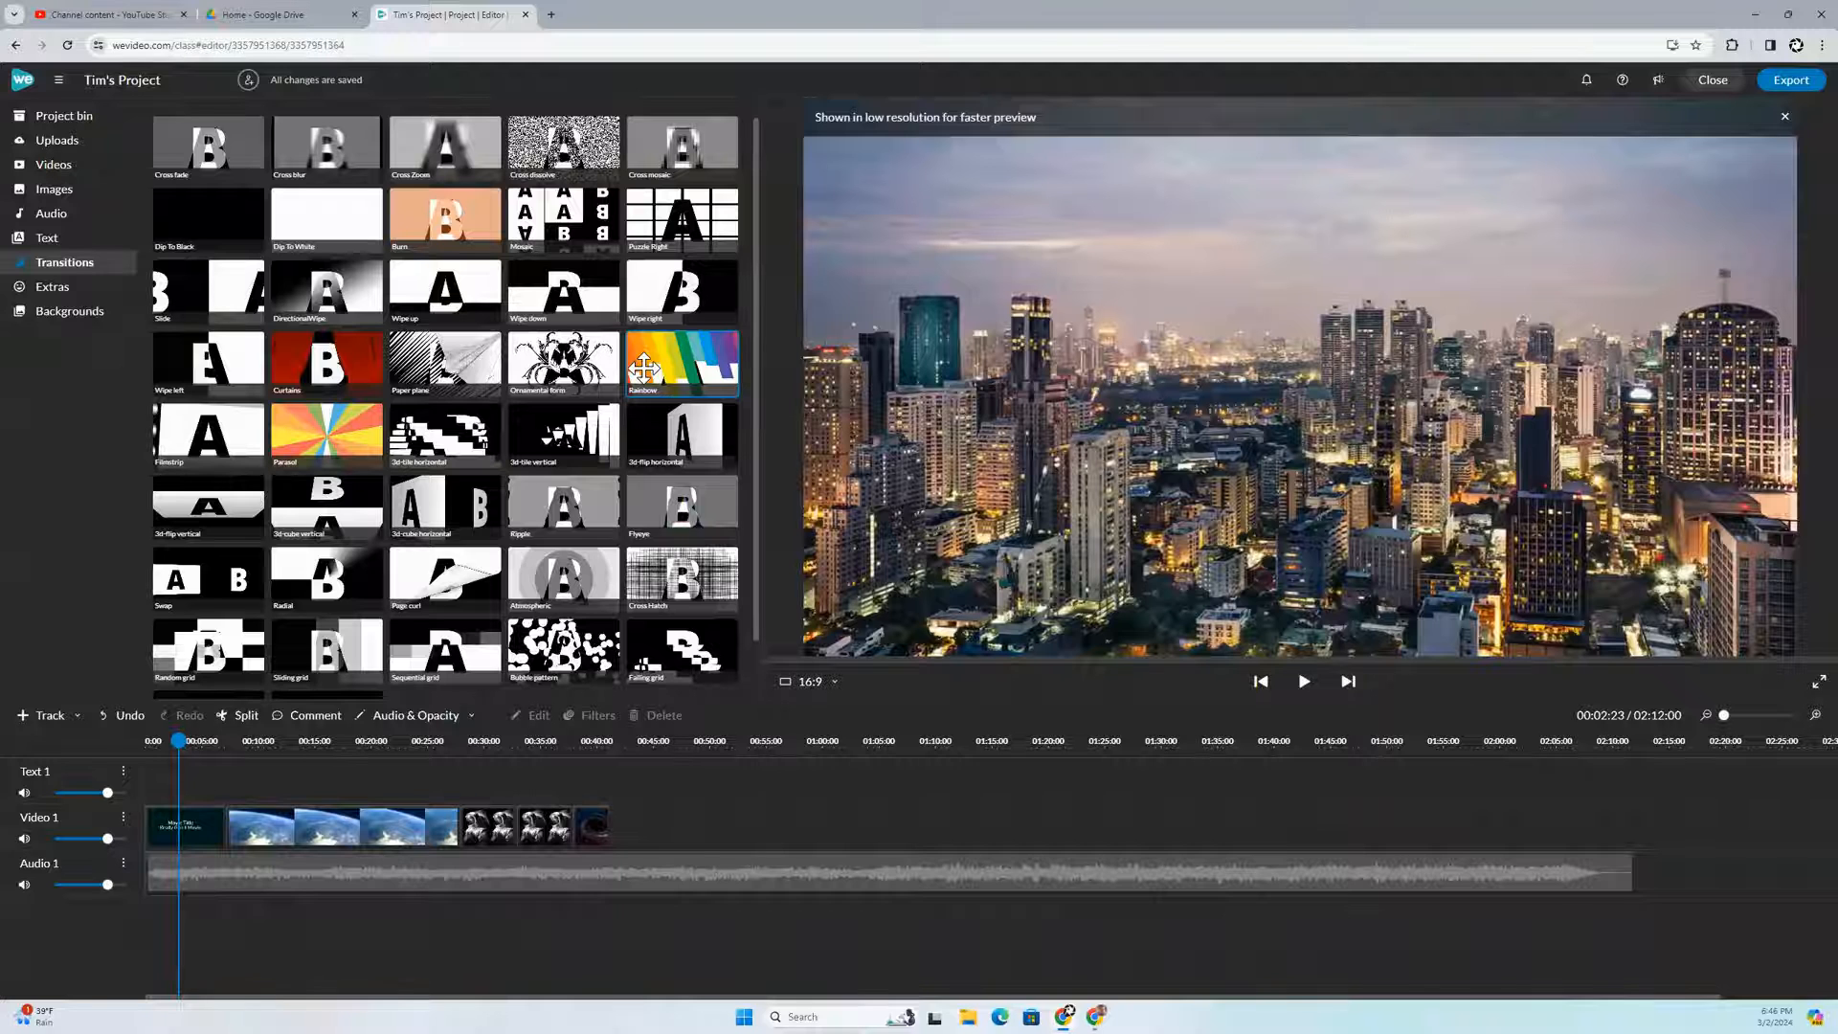
scroll(643, 369, down, 1)
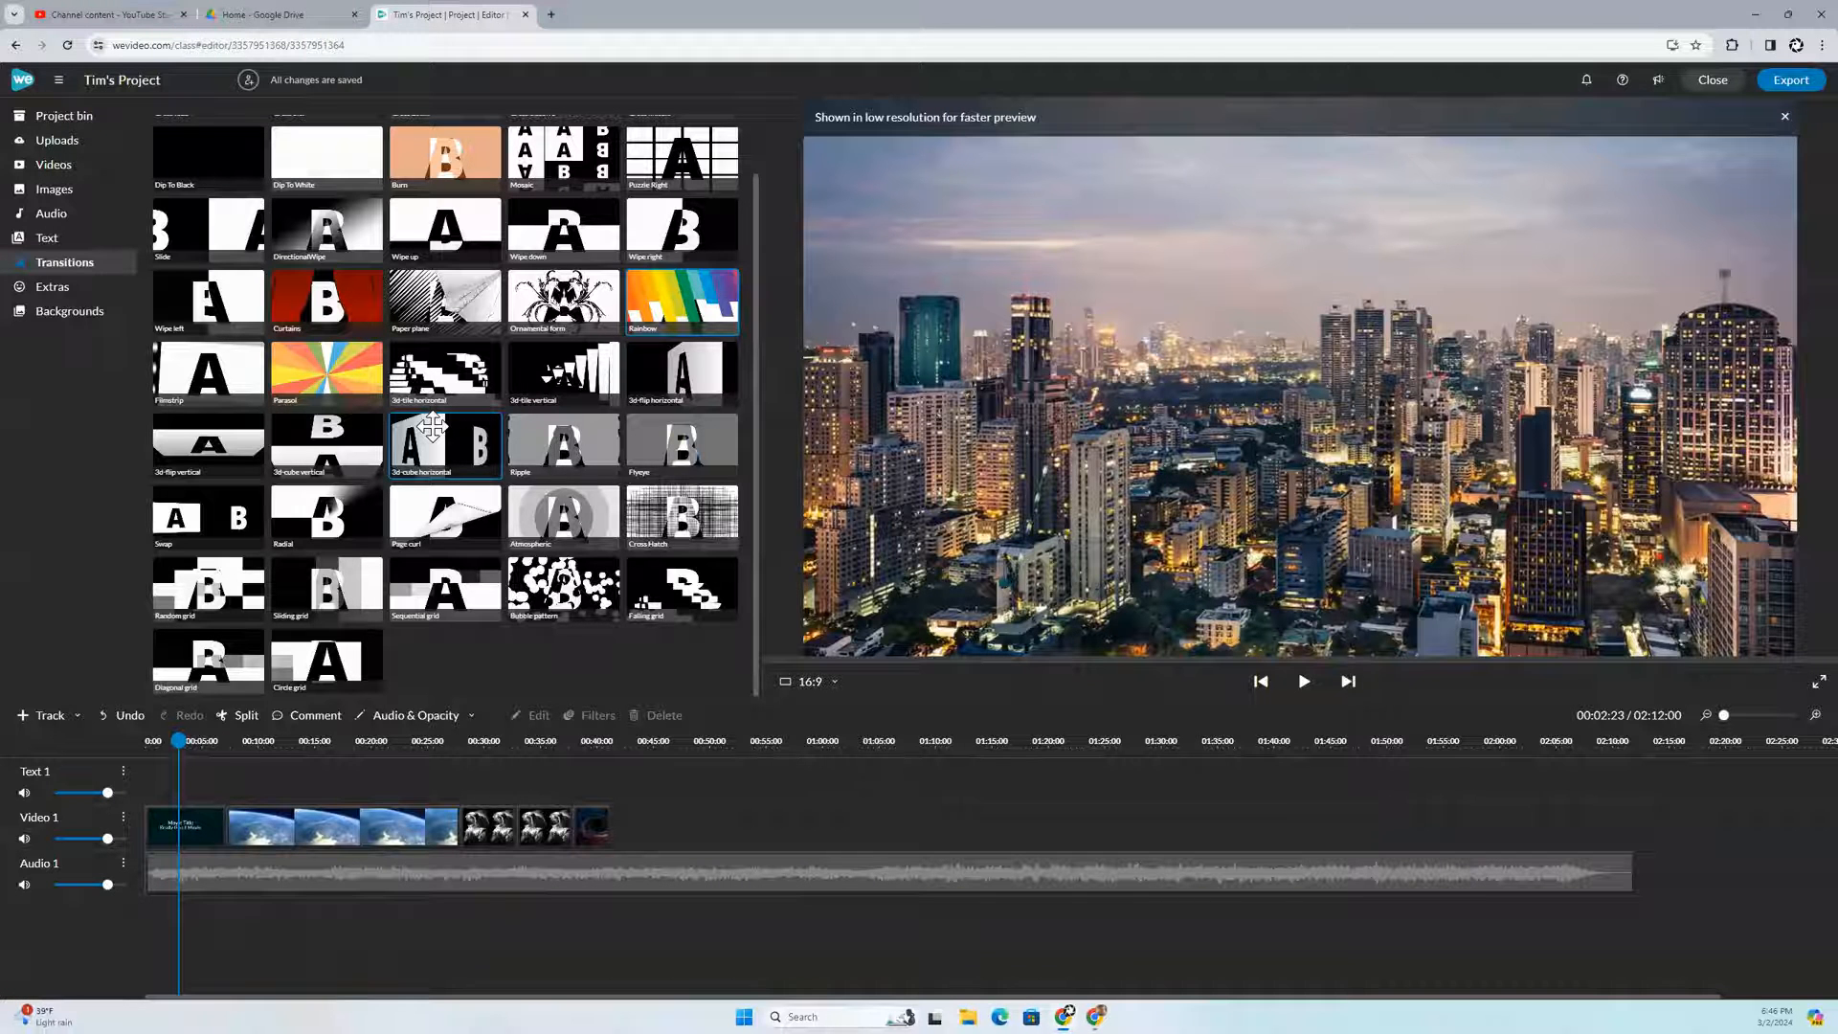
scroll(565, 325, up, 1)
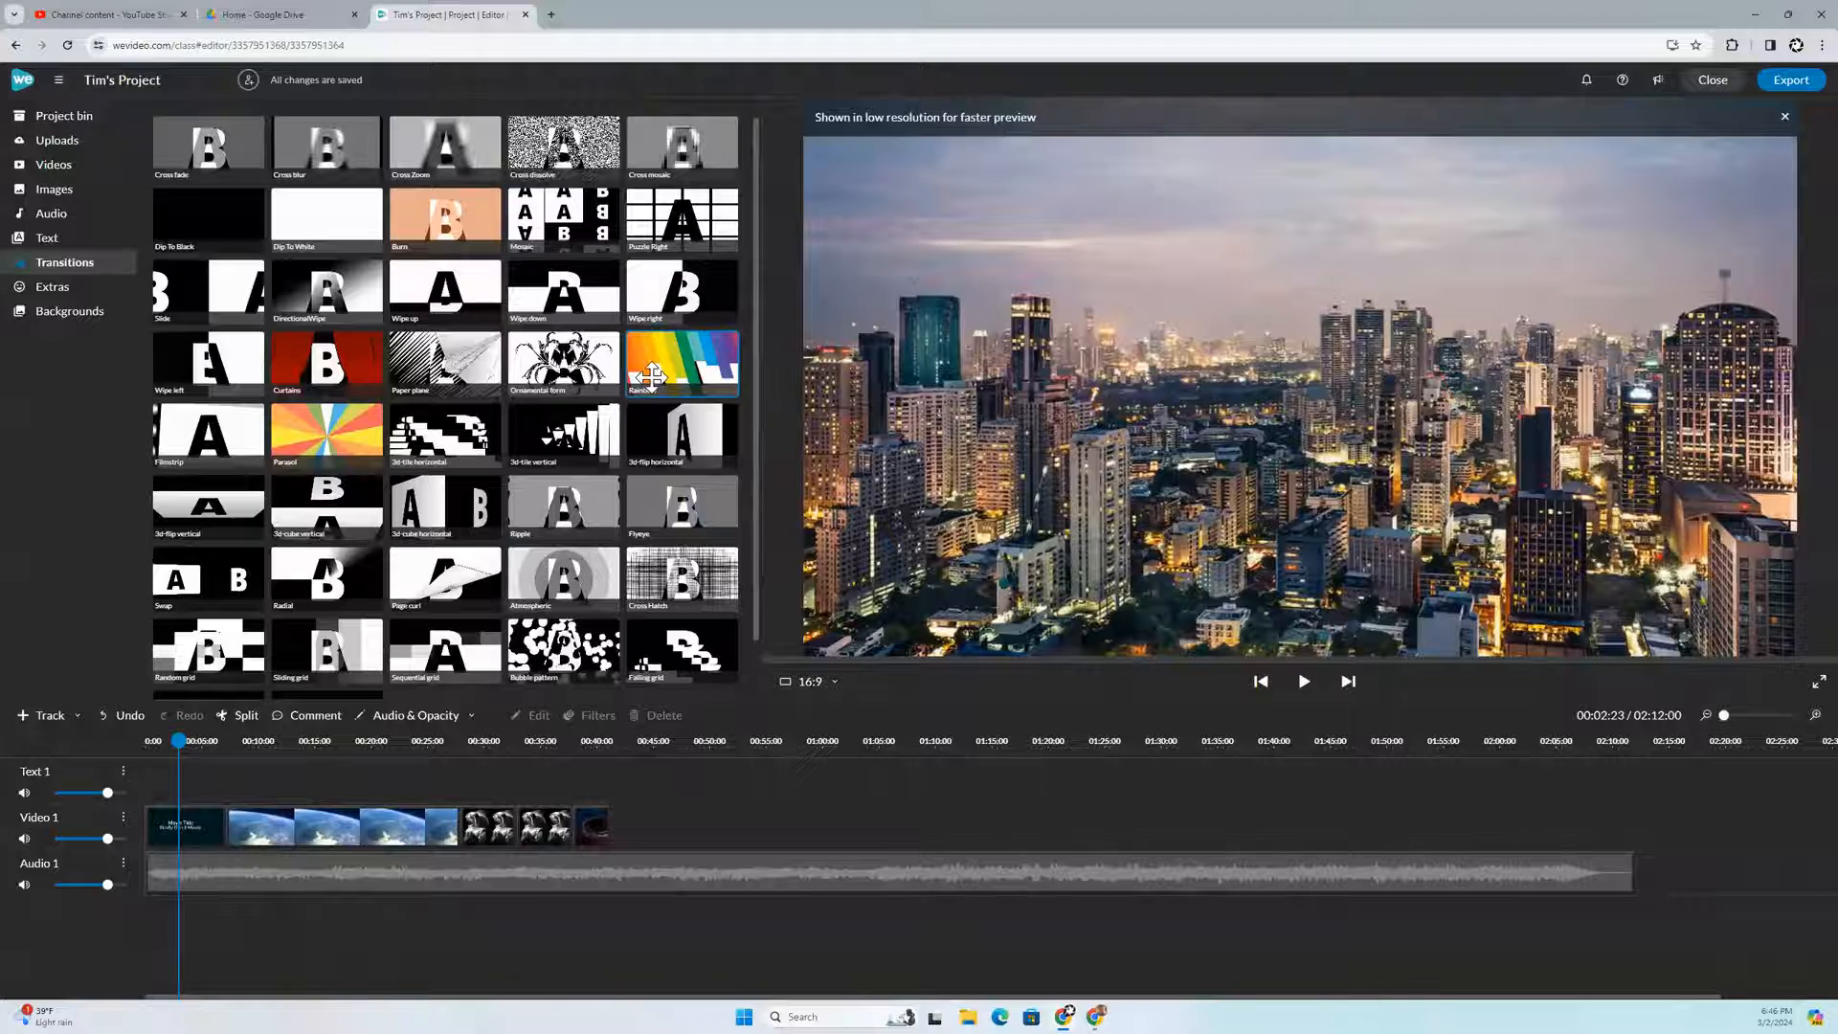
click(533, 153)
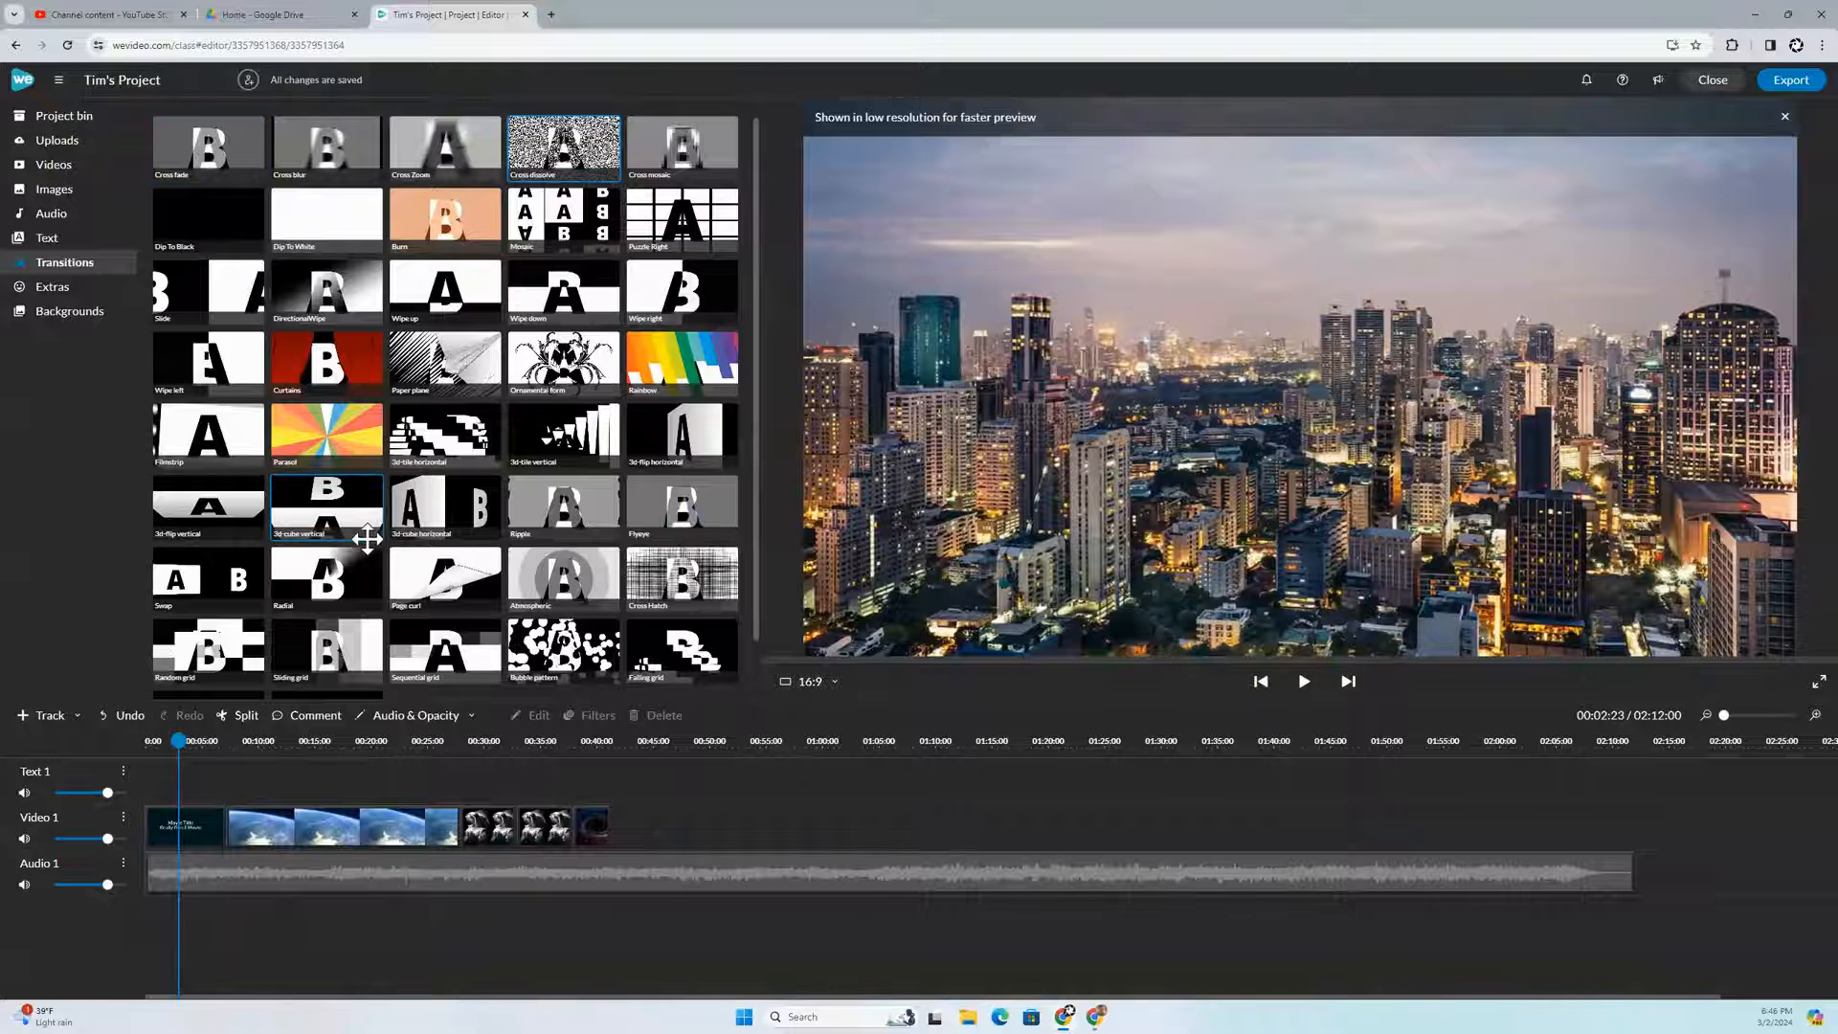
click(469, 651)
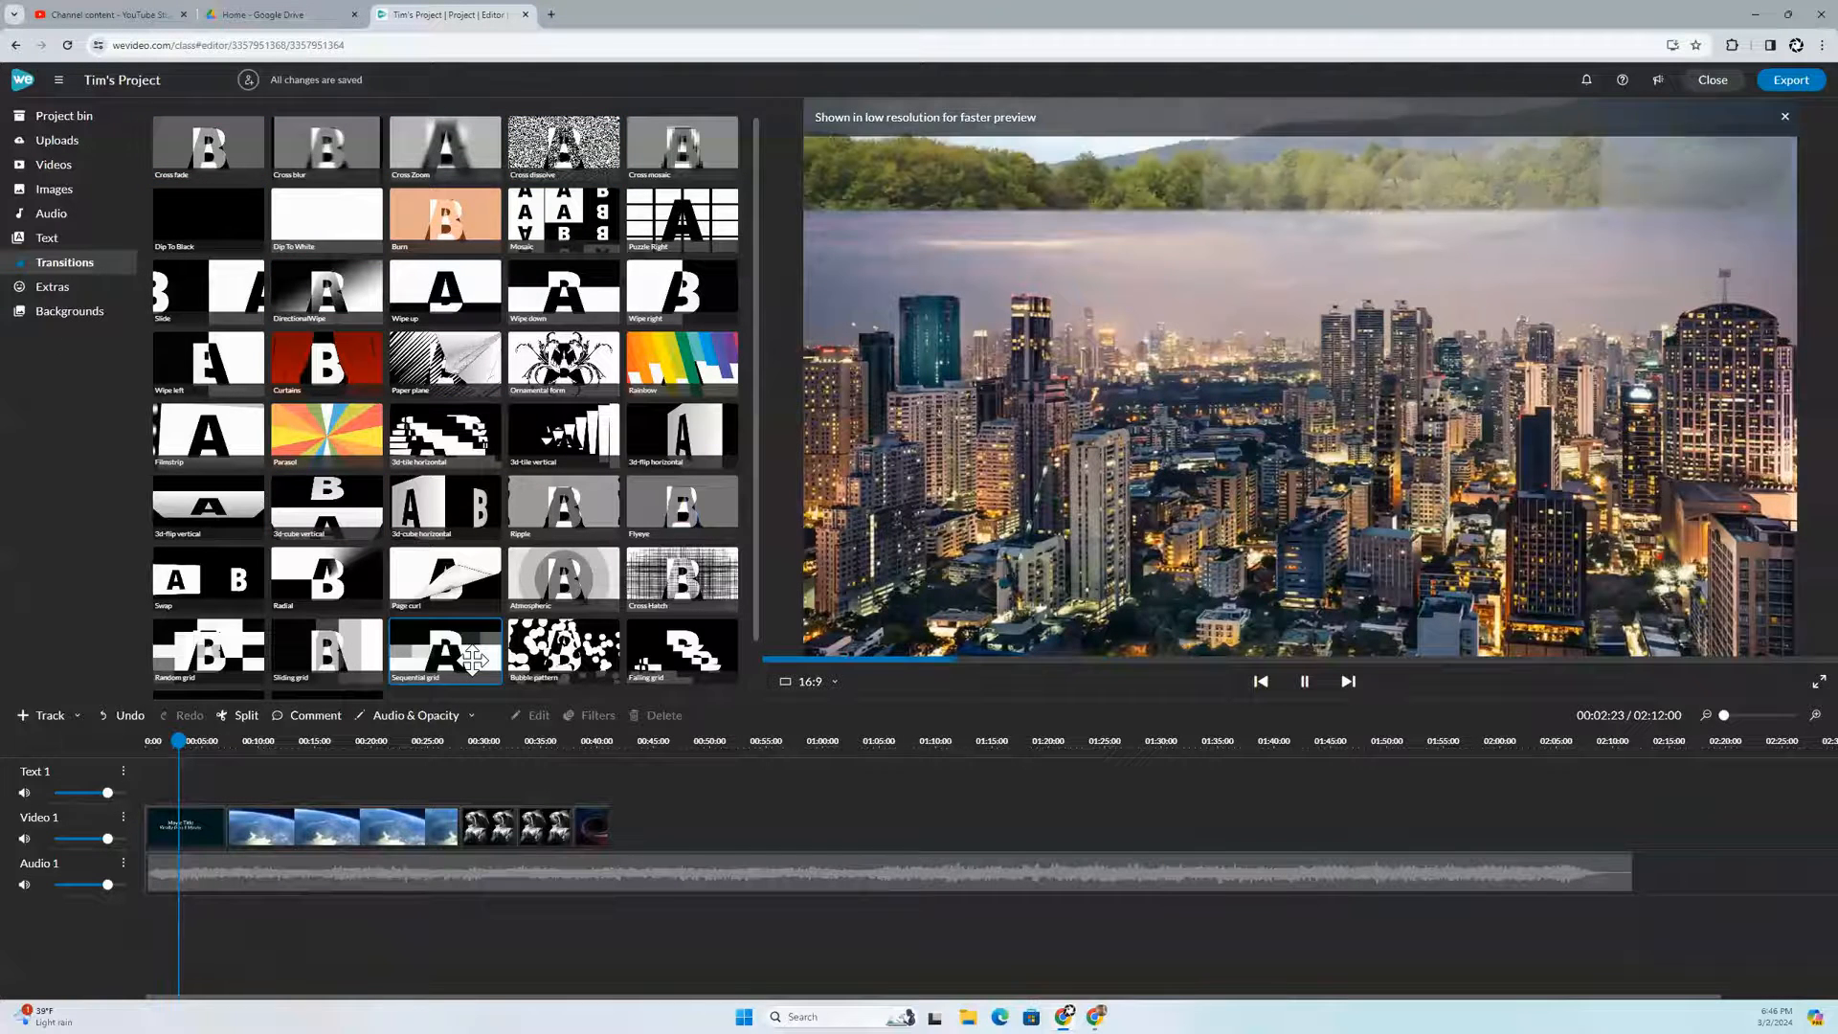
Step: Add a Cross fade transition between the Earth and astronaut clips on the Video 1 track and view its settings
click(191, 148)
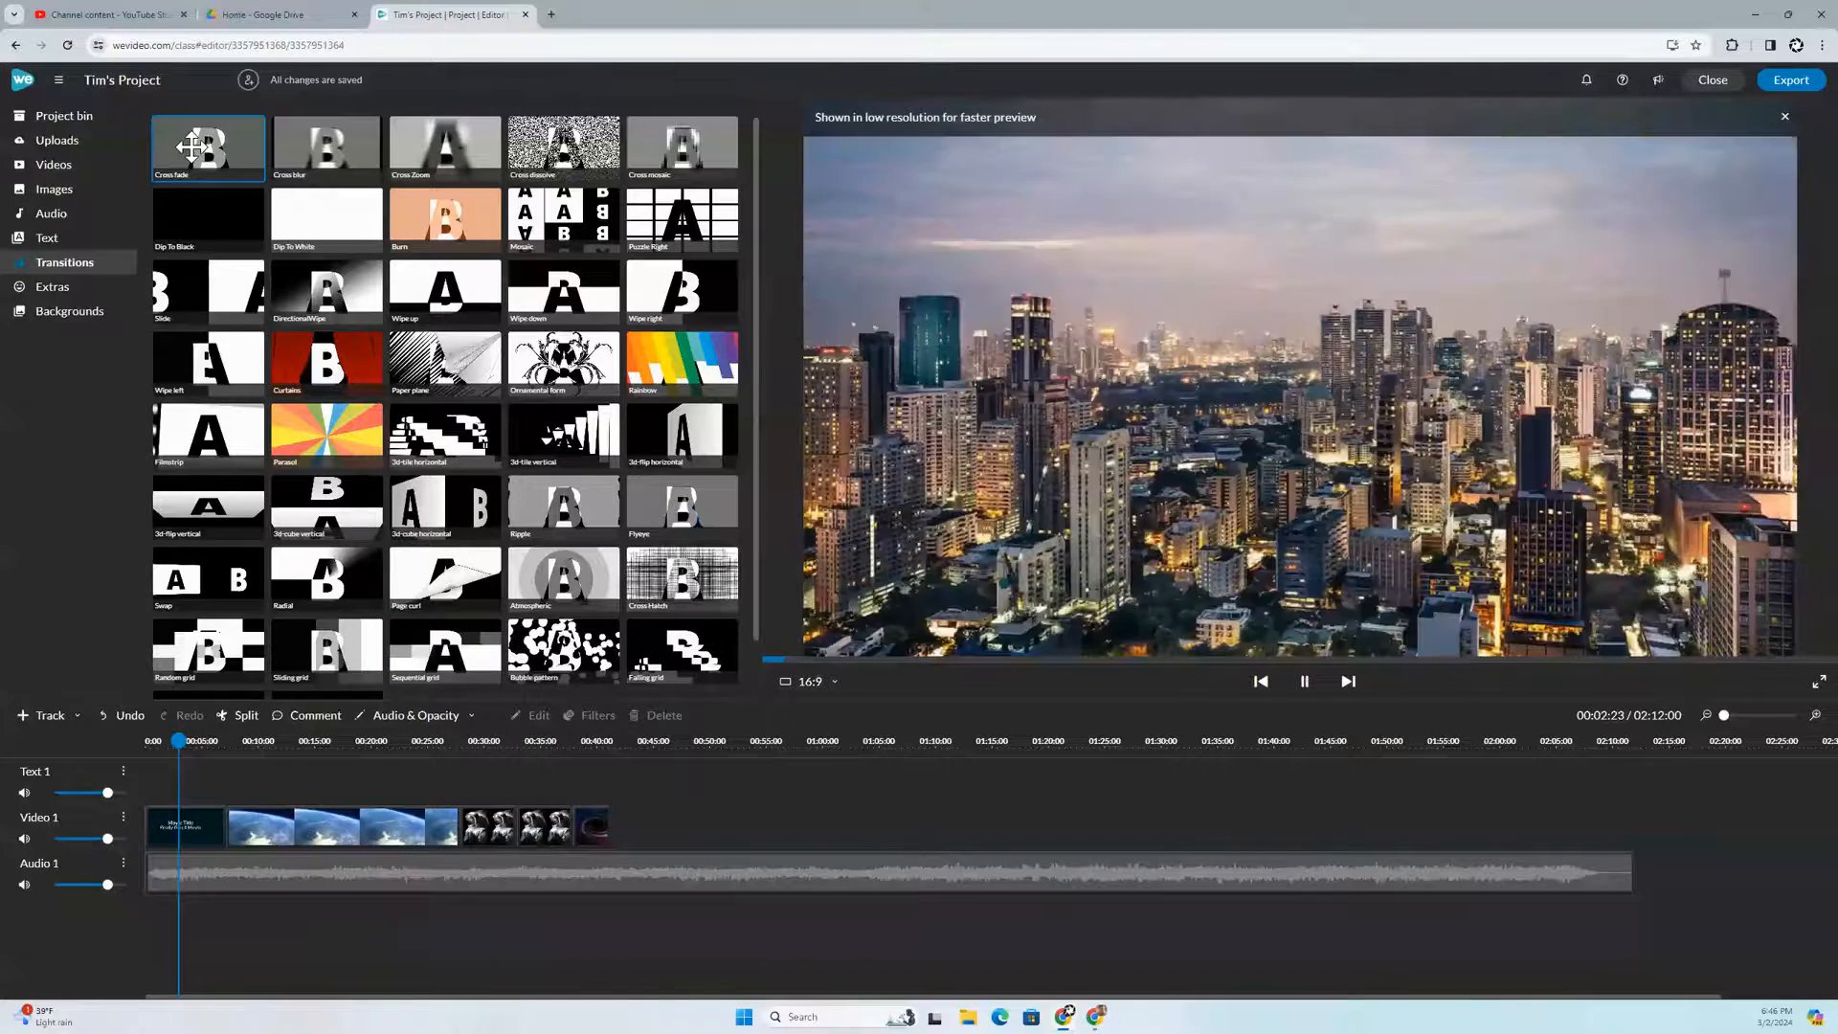
mouse_move(309, 436)
mouse_down()
mouse_move(378, 661)
mouse_move(464, 823)
mouse_move(575, 825)
mouse_move(405, 828)
mouse_move(493, 823)
mouse_move(457, 829)
mouse_up()
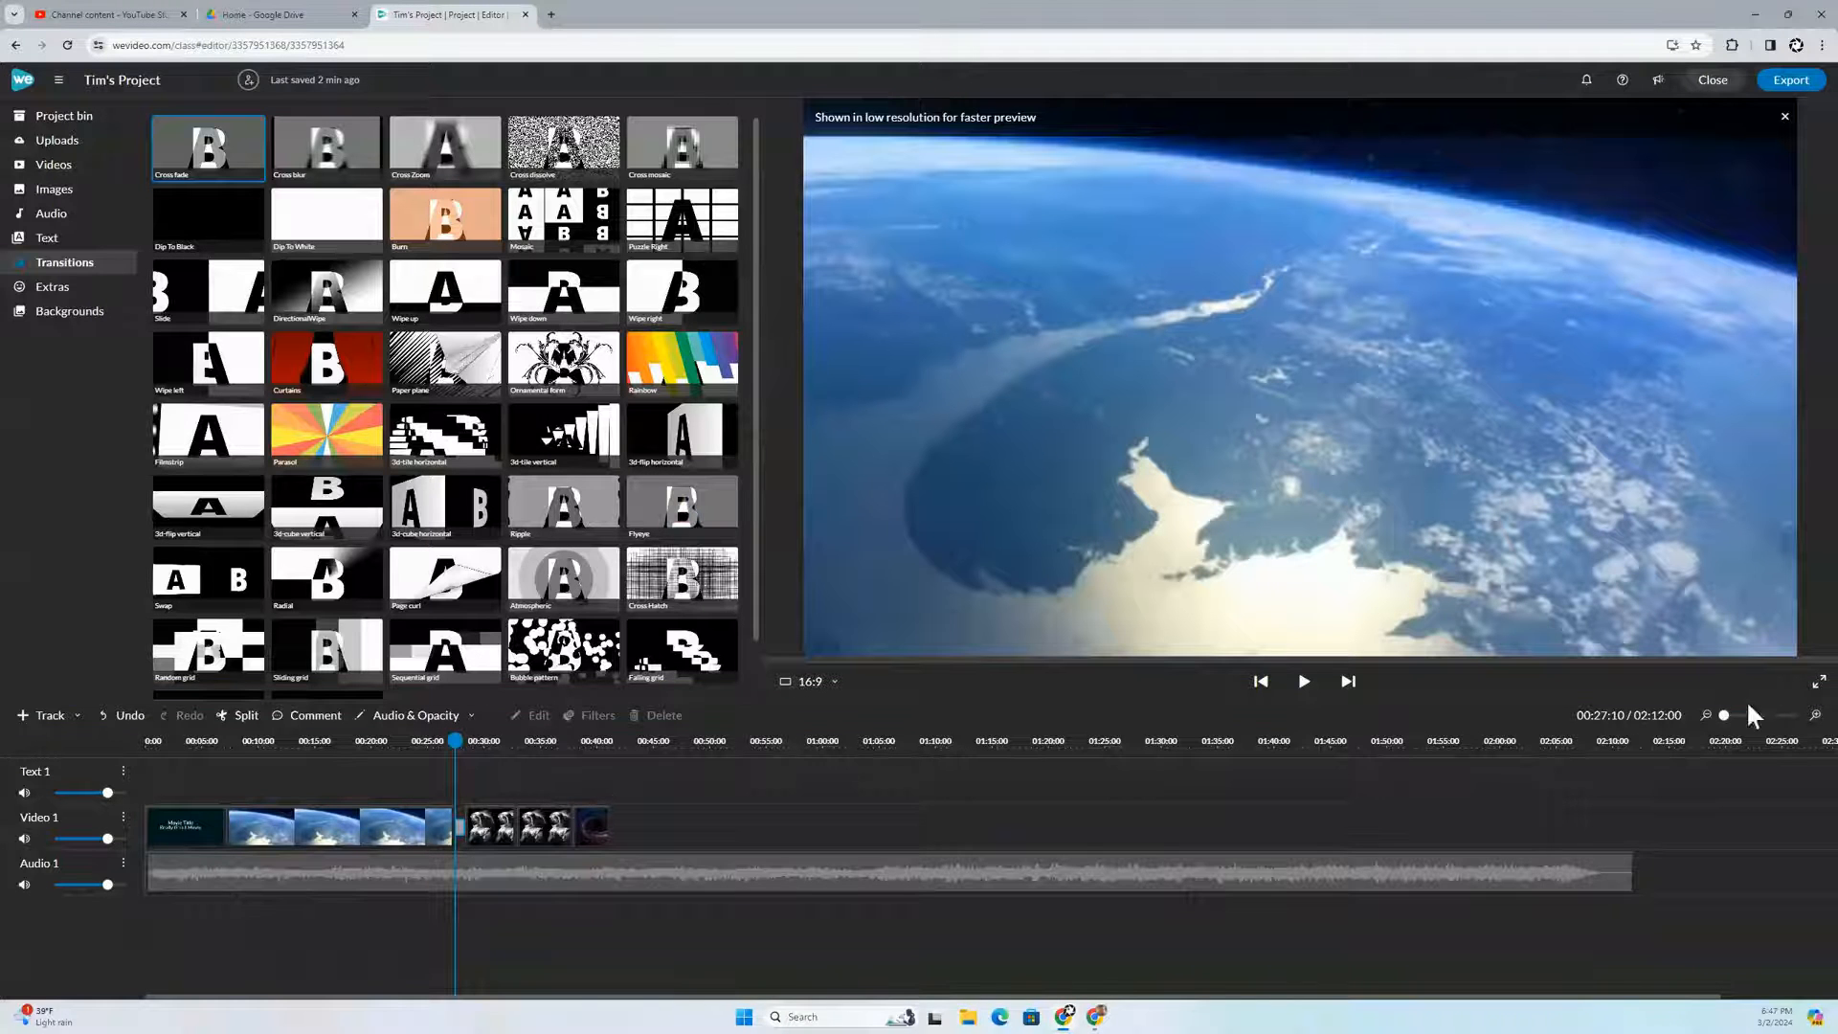
drag(1724, 715, 1728, 716)
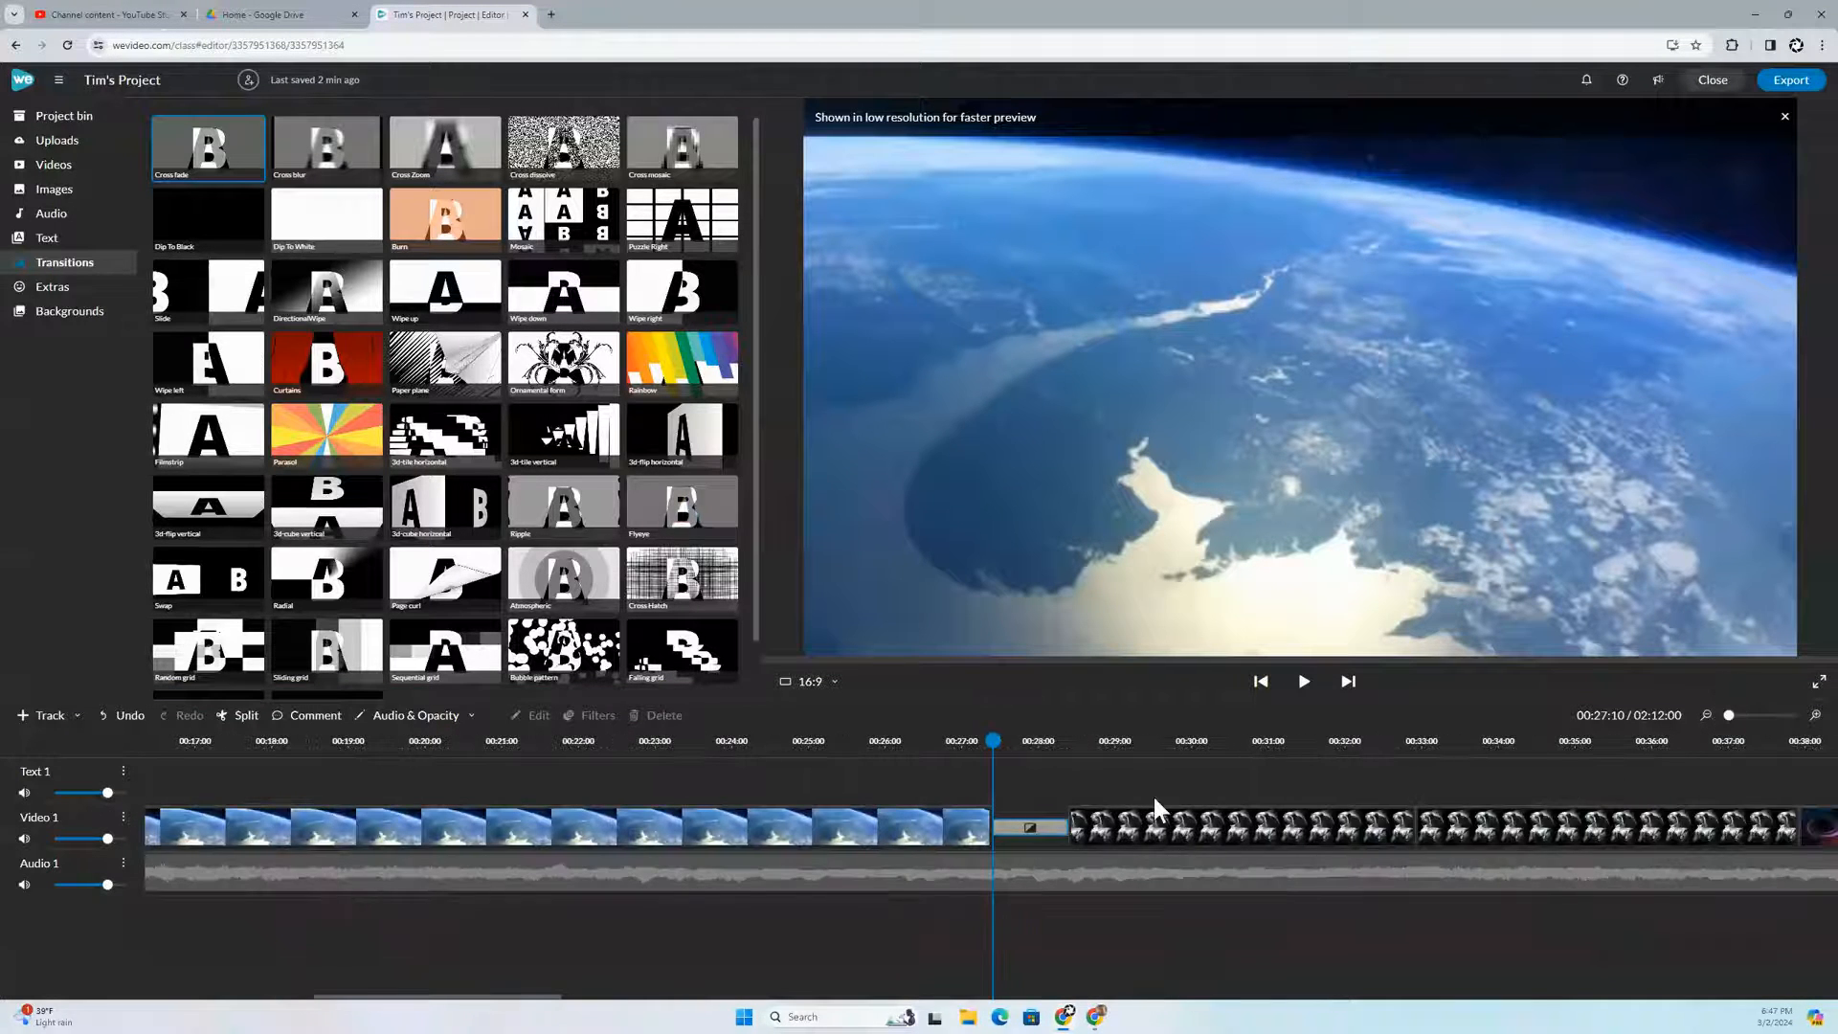
click(1032, 831)
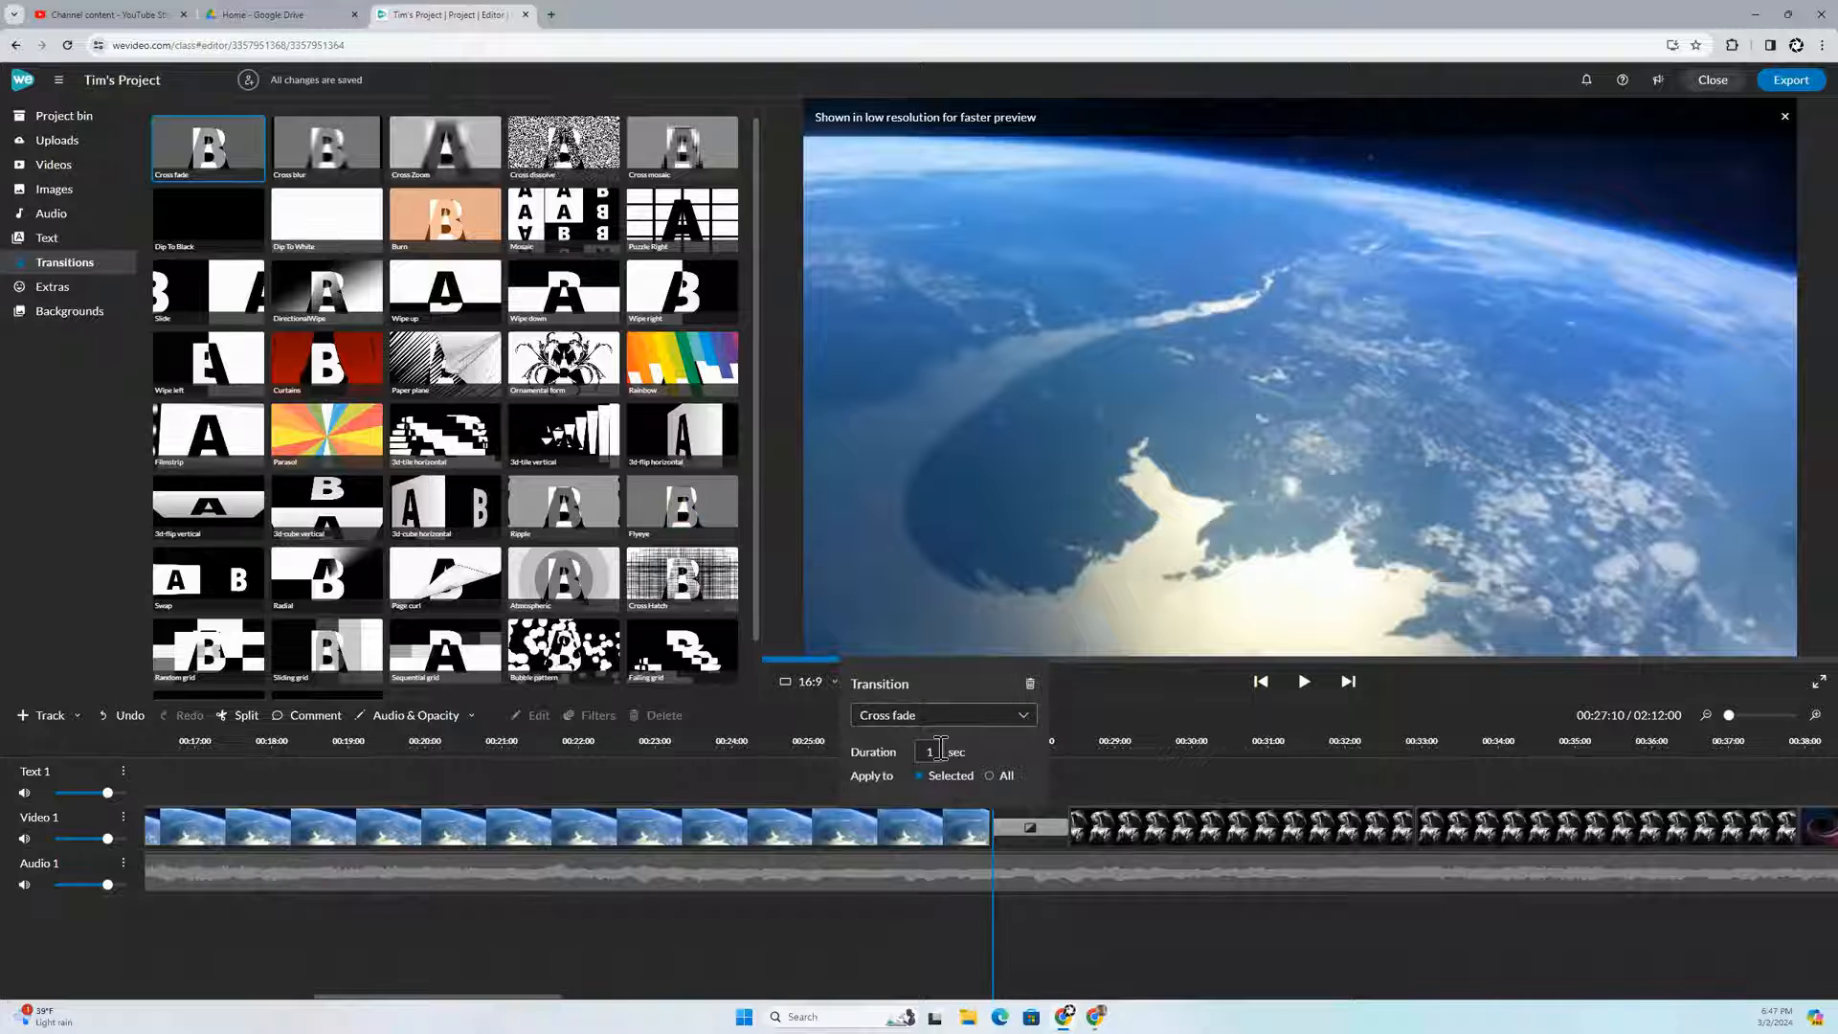
click(1105, 777)
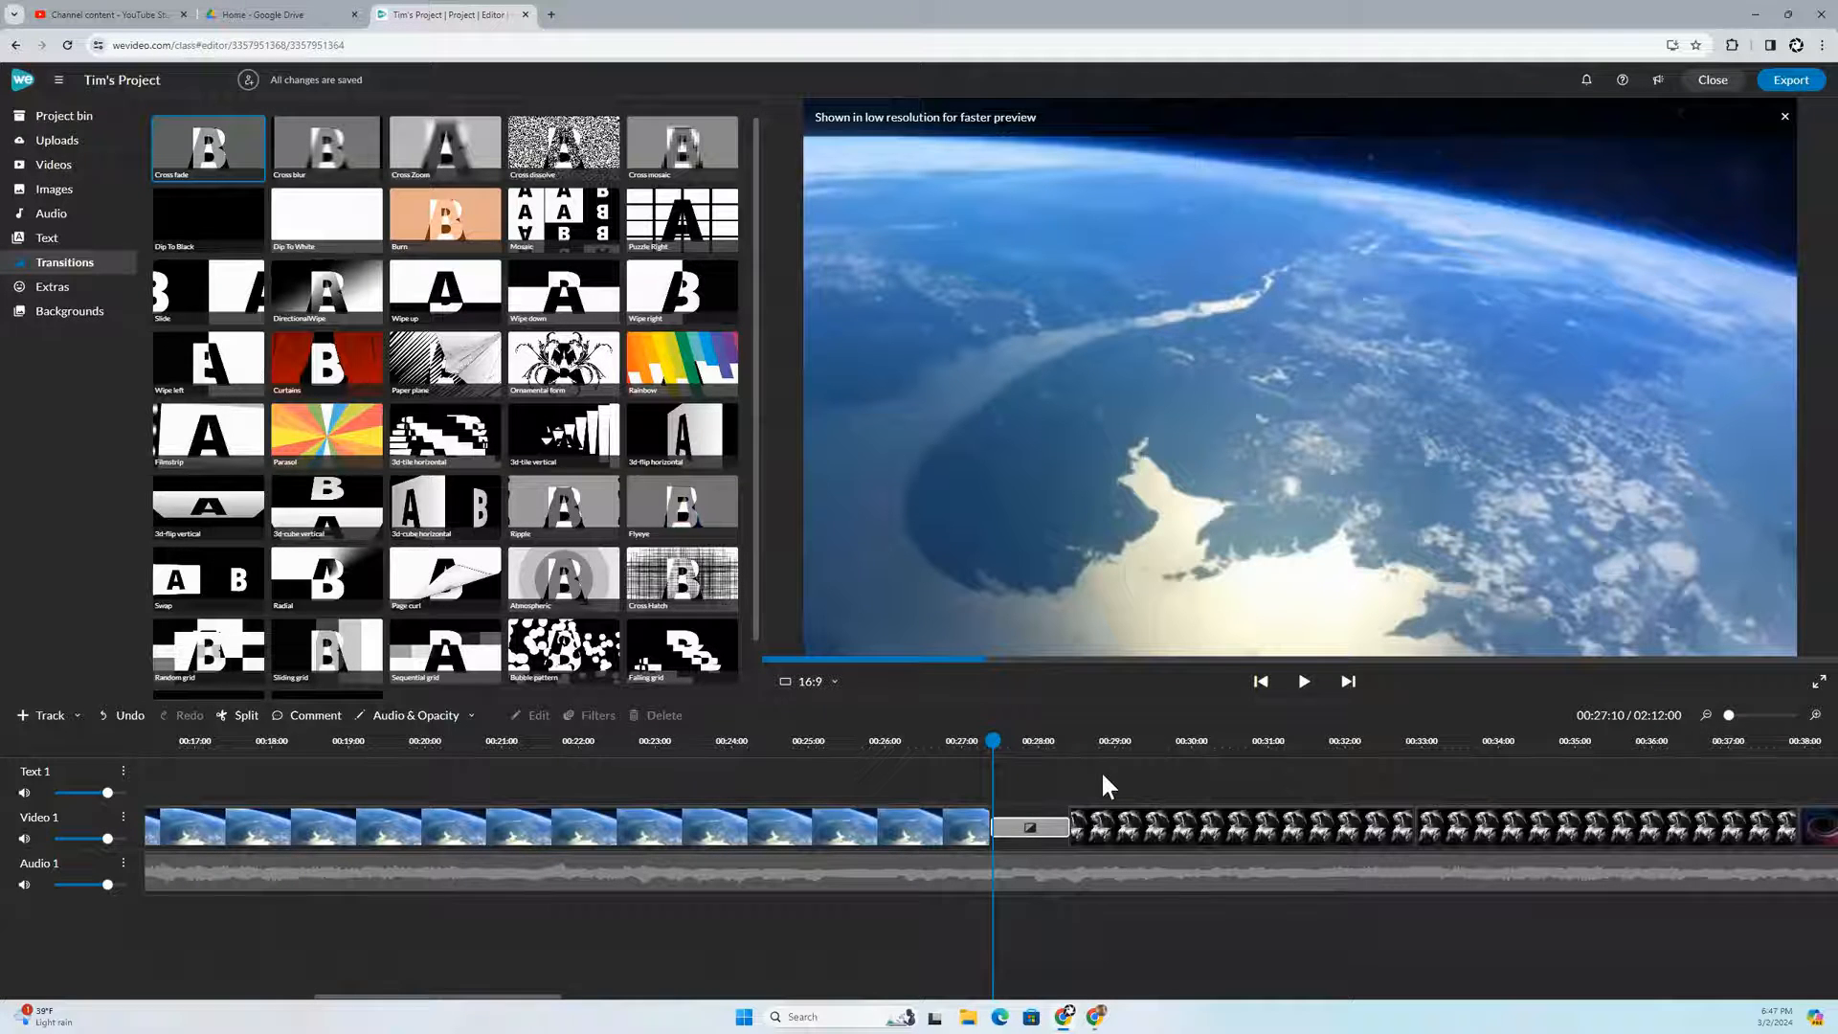
Step: Play the timeline from about 00:24 through the cross fade into the astronaut clip, then stop playback
click(851, 739)
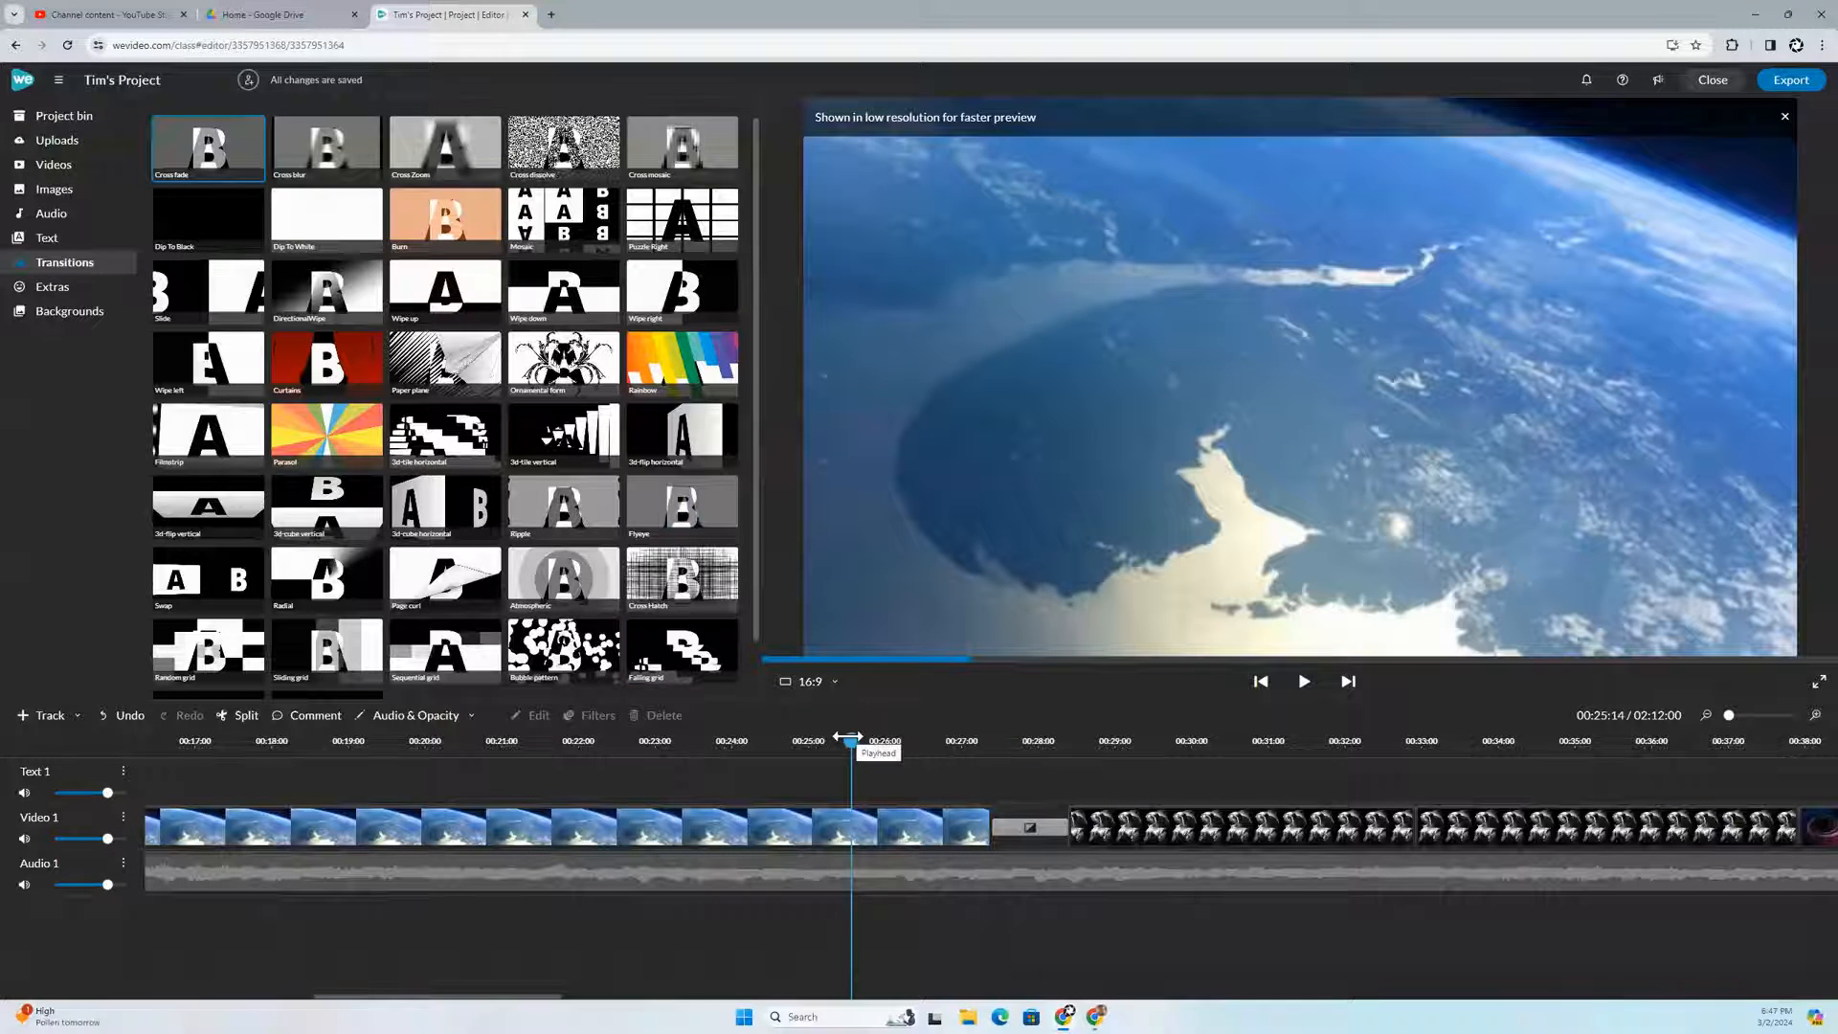
drag(851, 739, 798, 770)
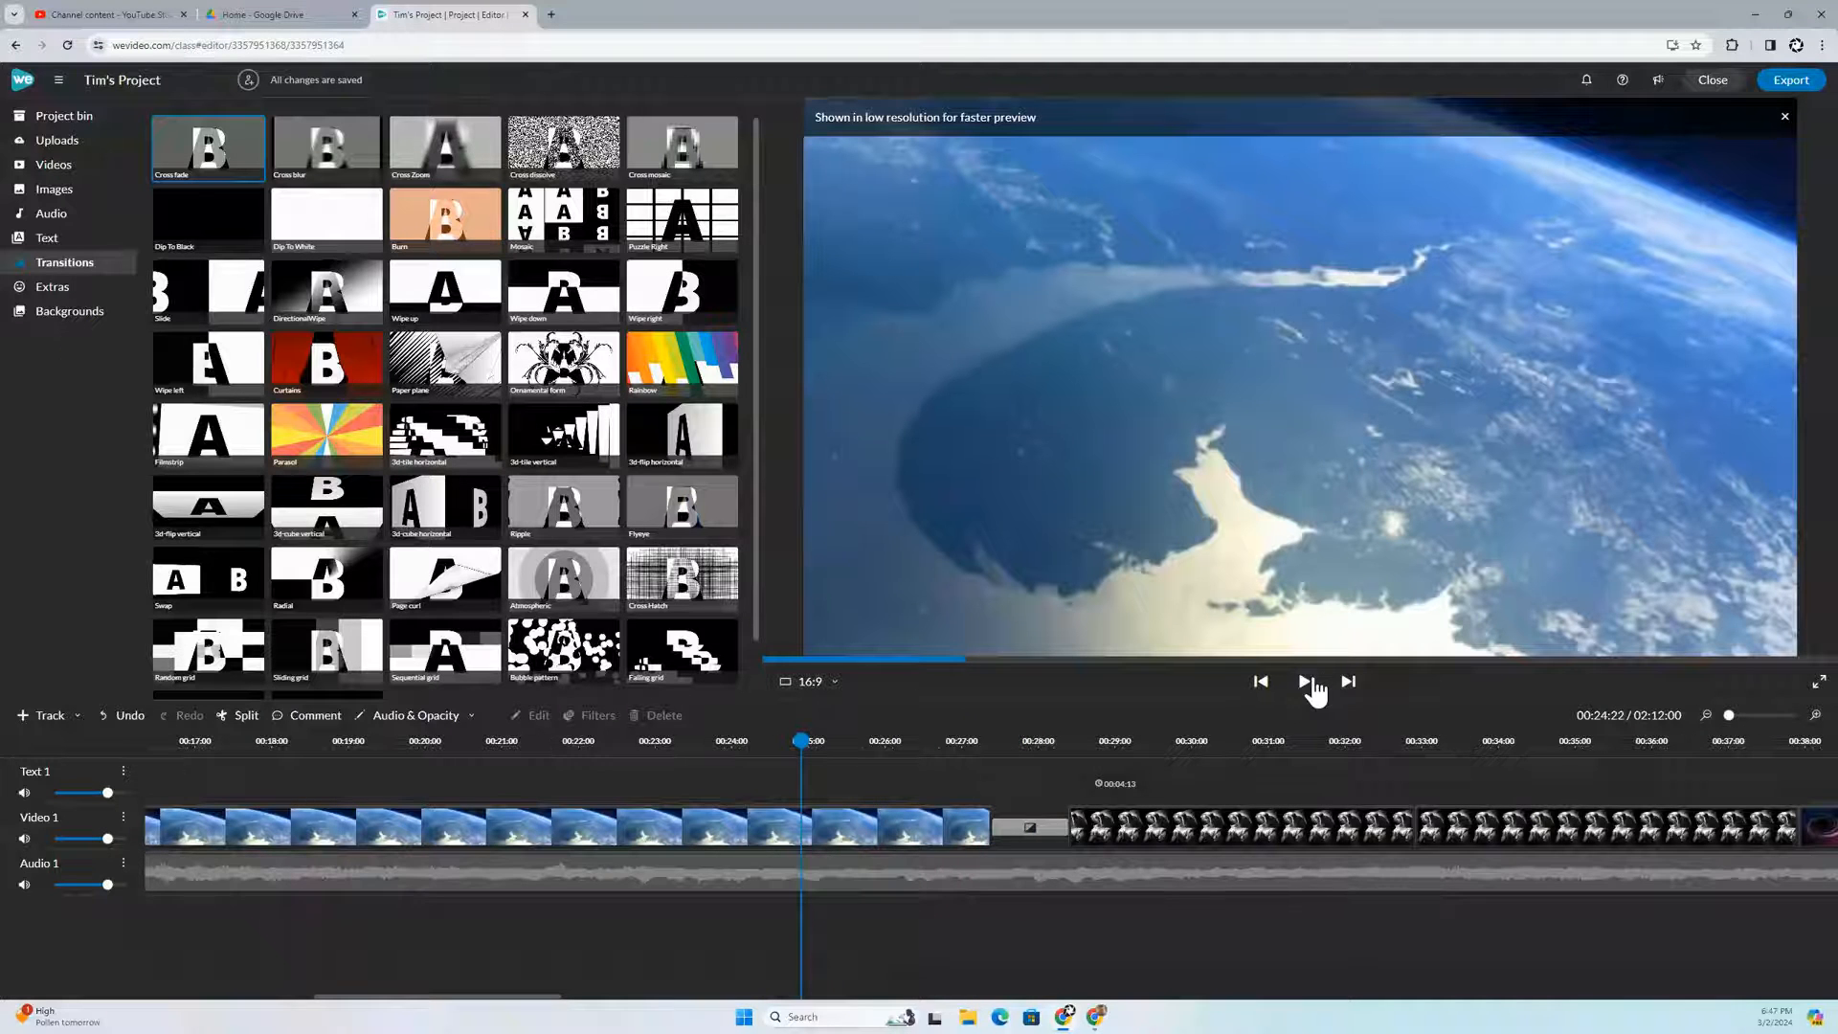
click(1313, 685)
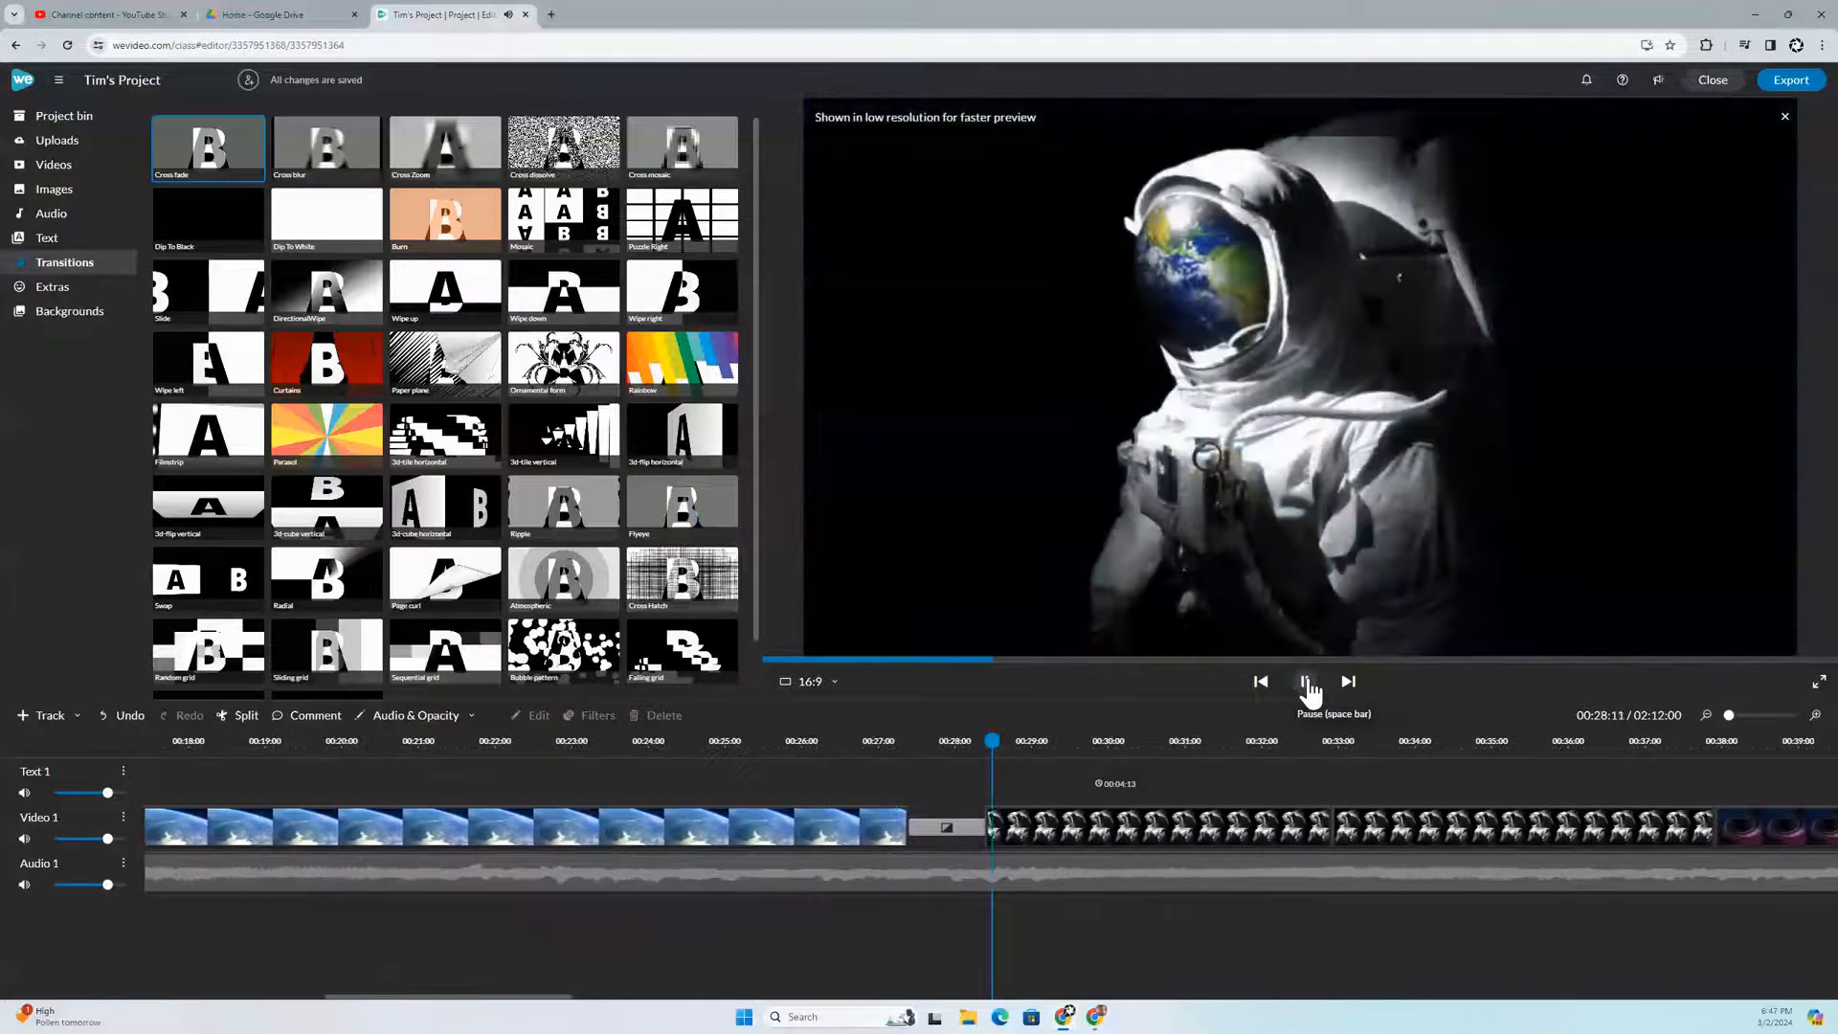
click(1310, 690)
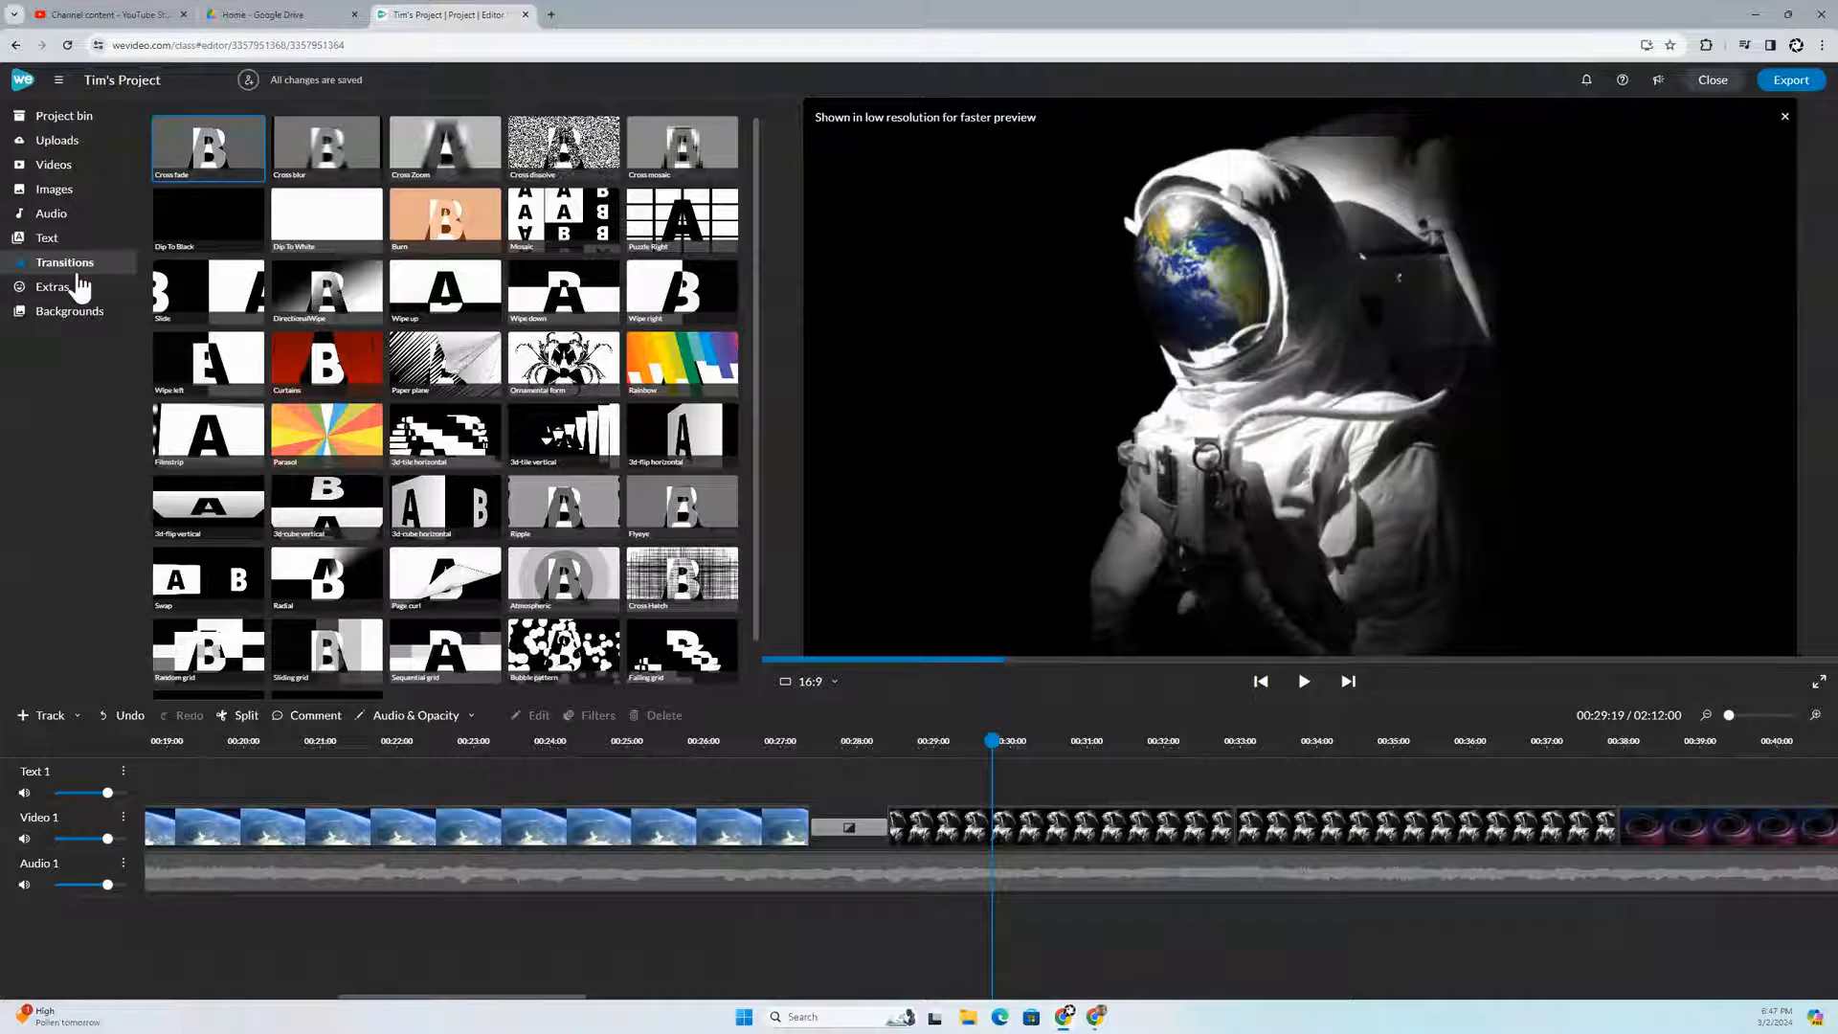
Step: Look over the available extras and backgrounds, previewing the solid blue background
click(51, 297)
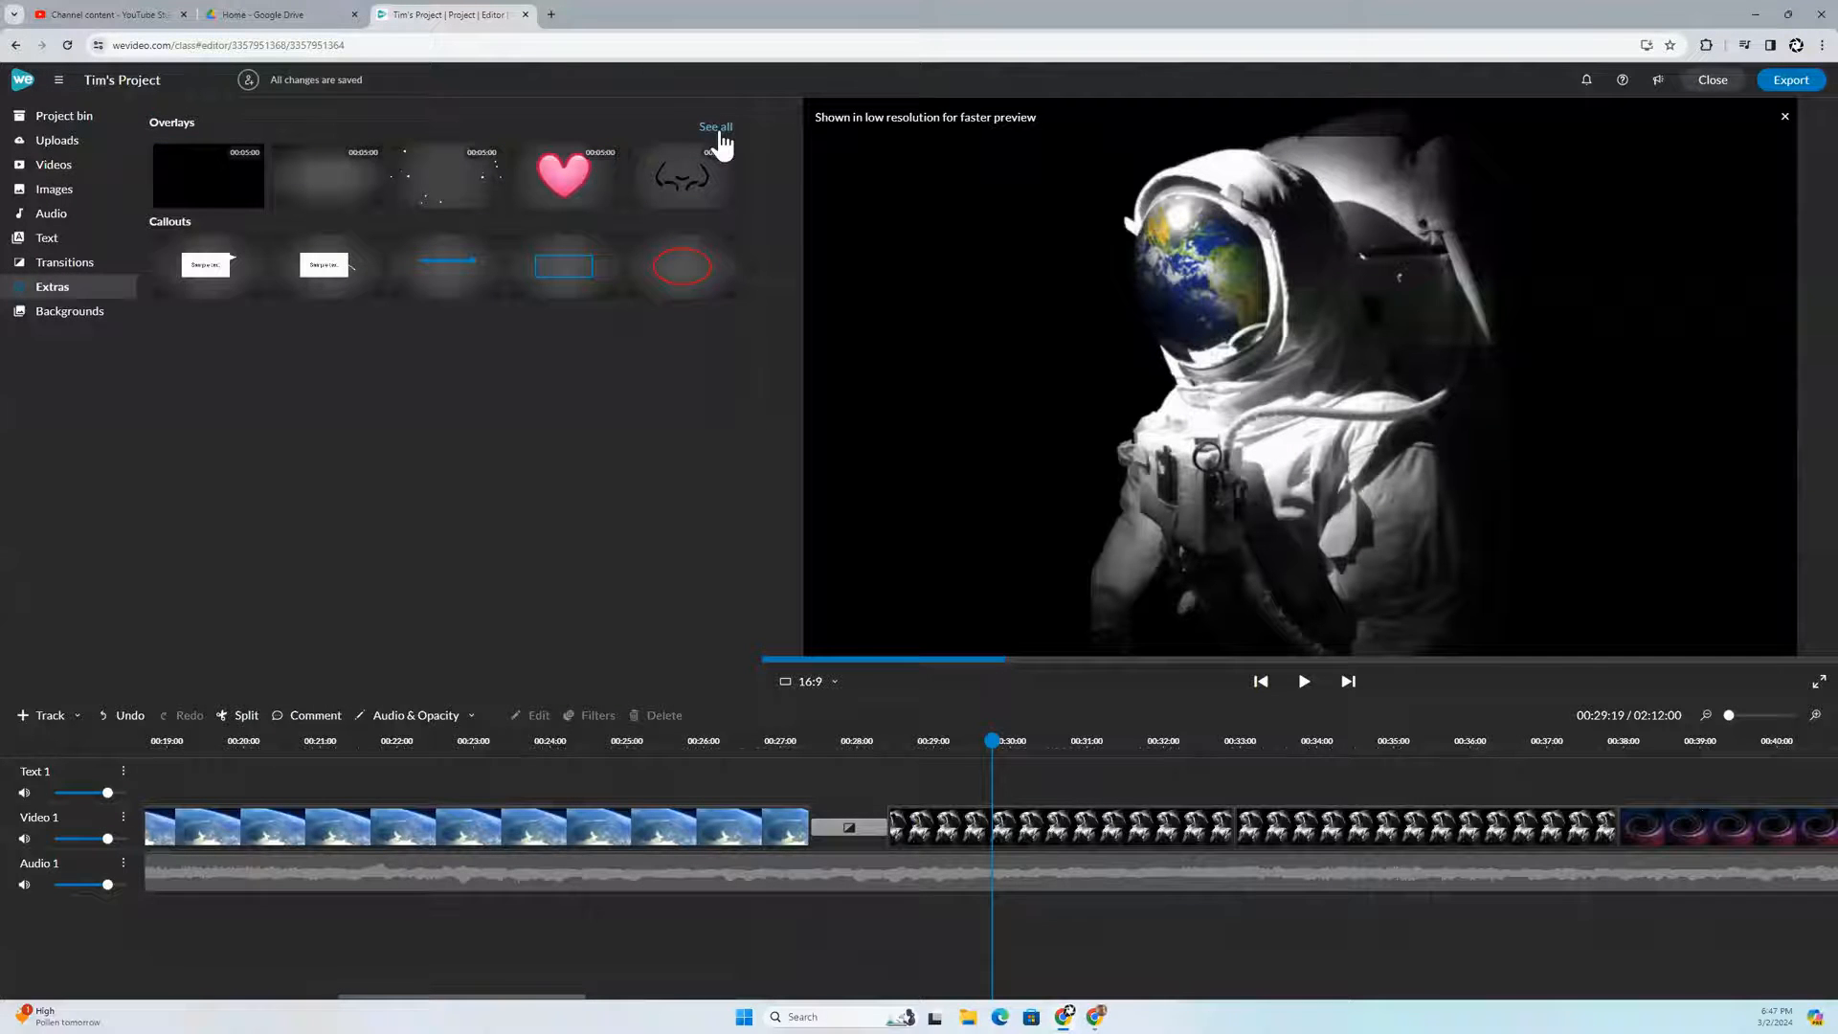
click(92, 329)
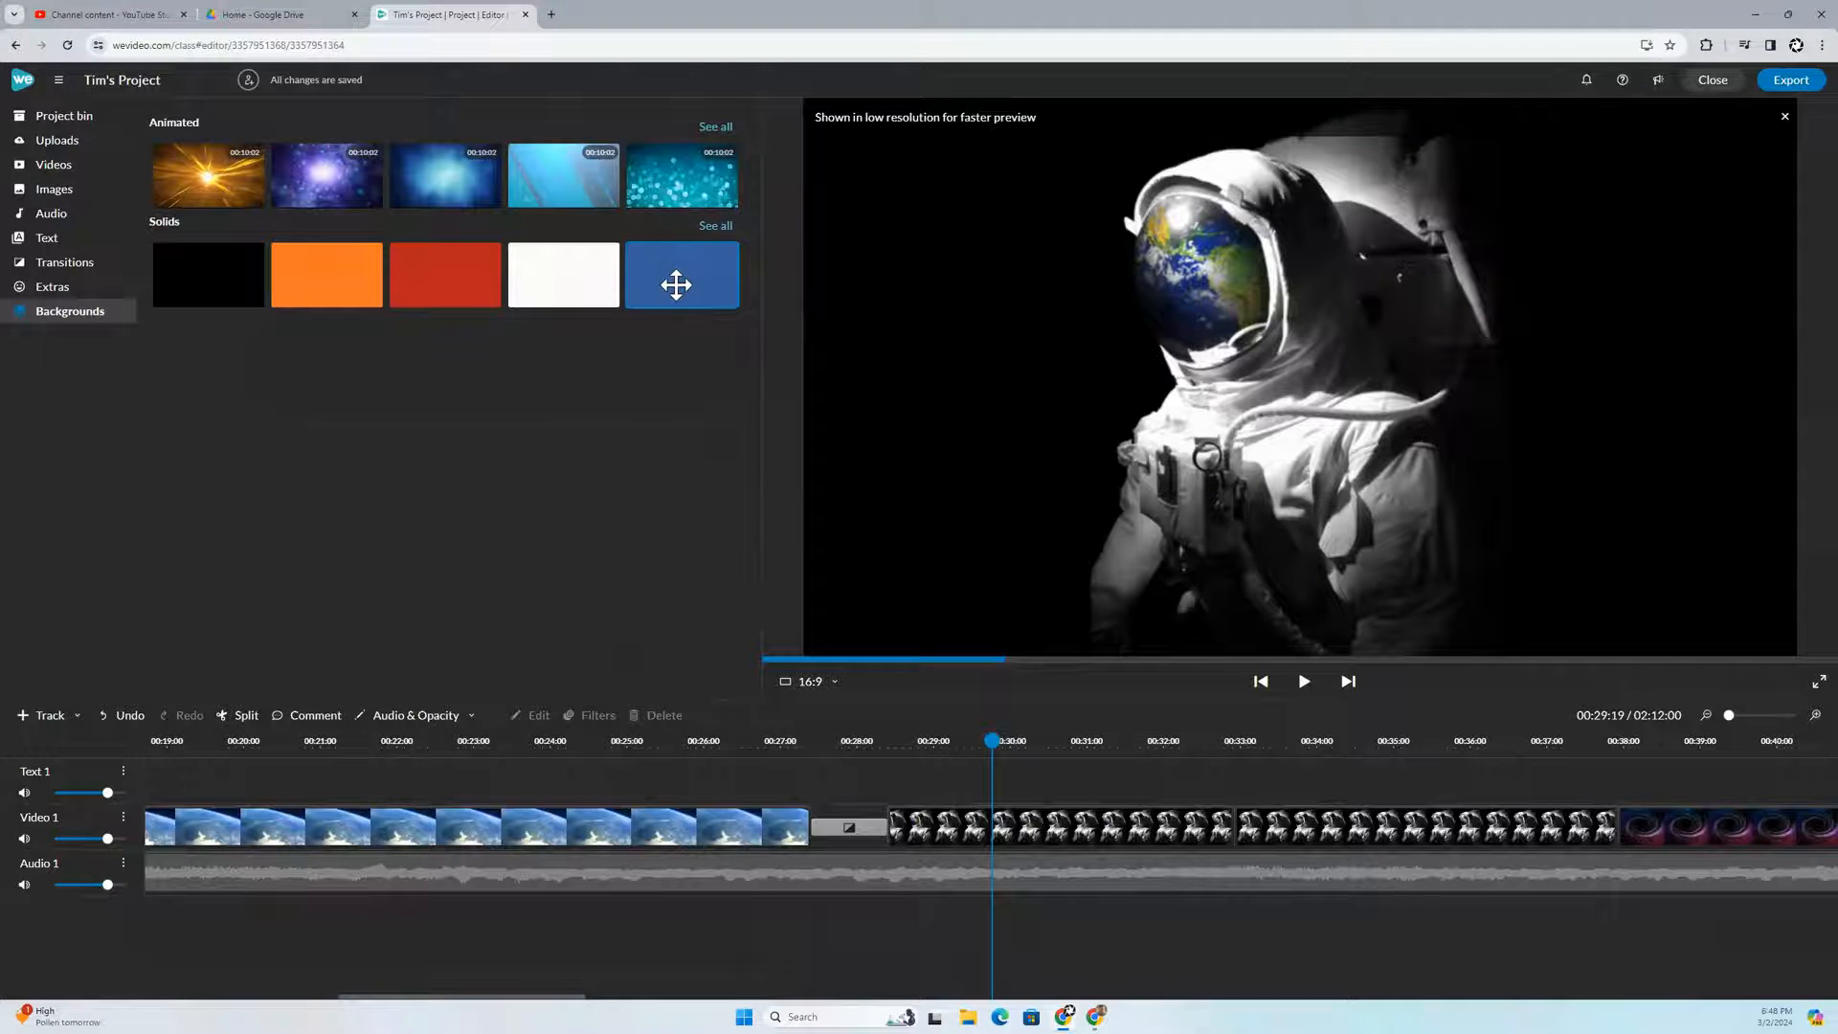
drag(672, 290, 672, 287)
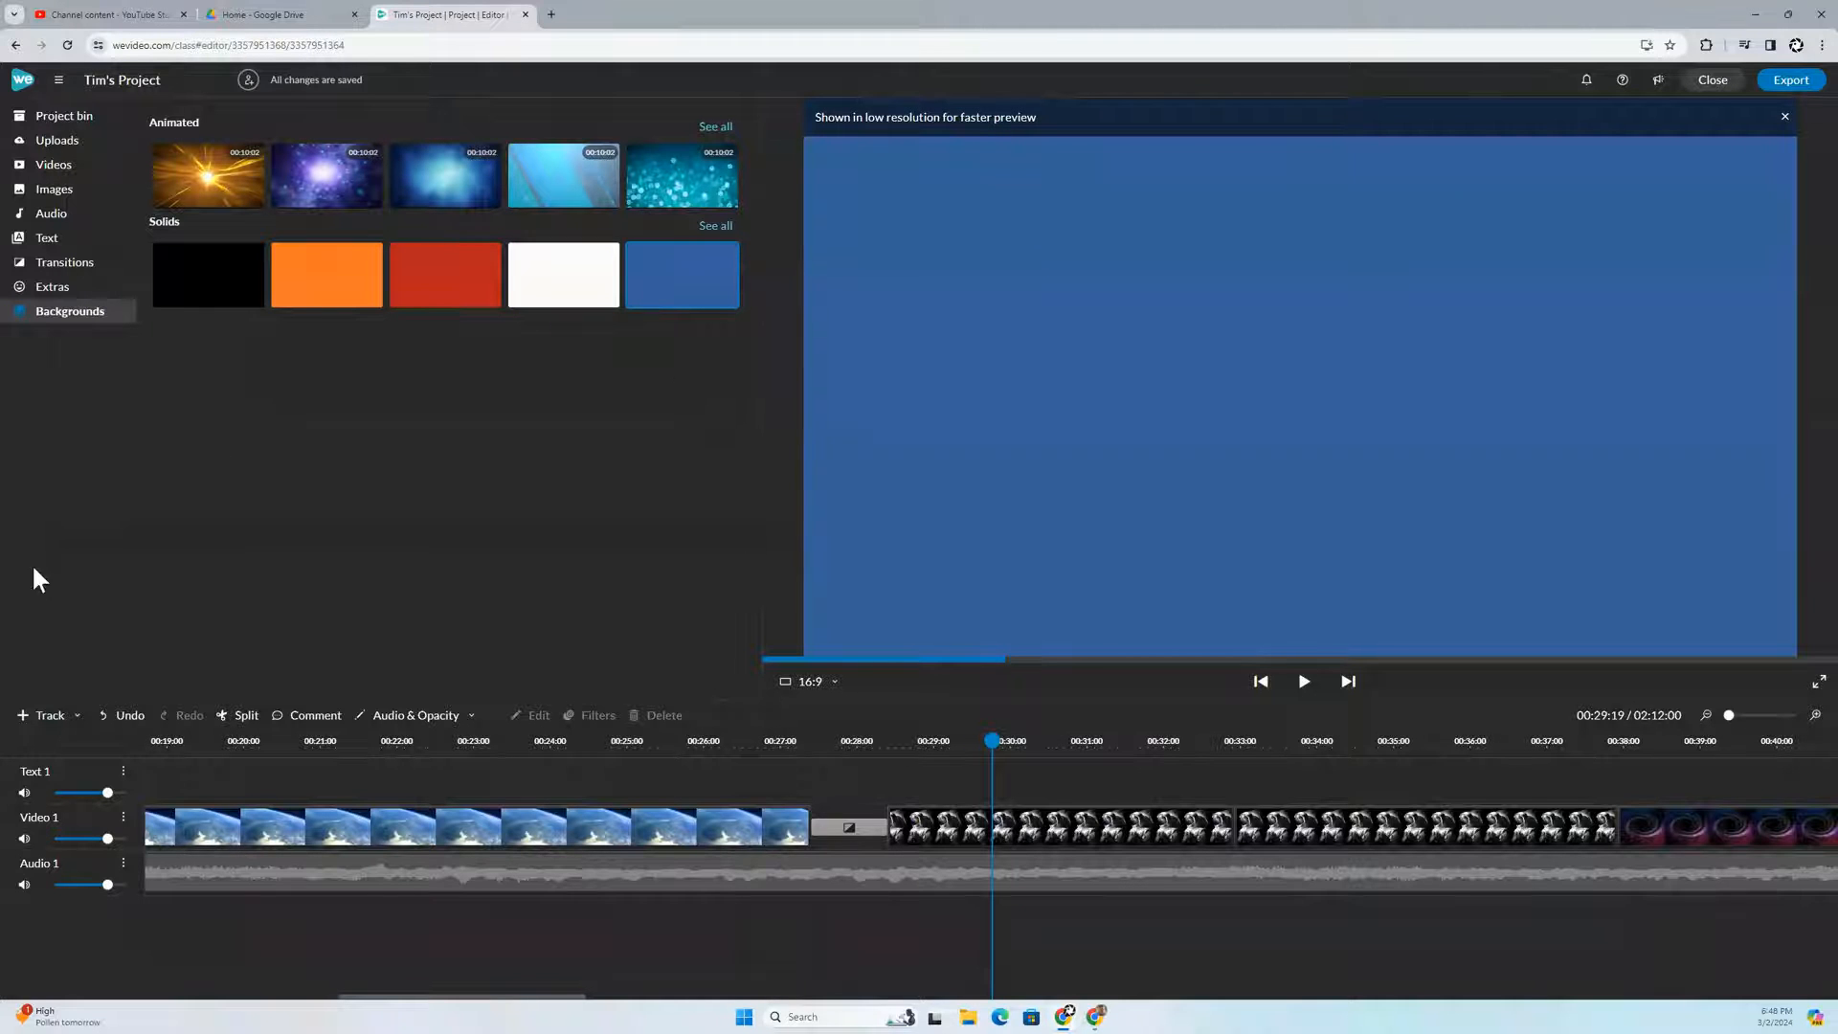
Step: Add a new video/text track and place the solid blue background at the start of the Text 1 track
click(40, 716)
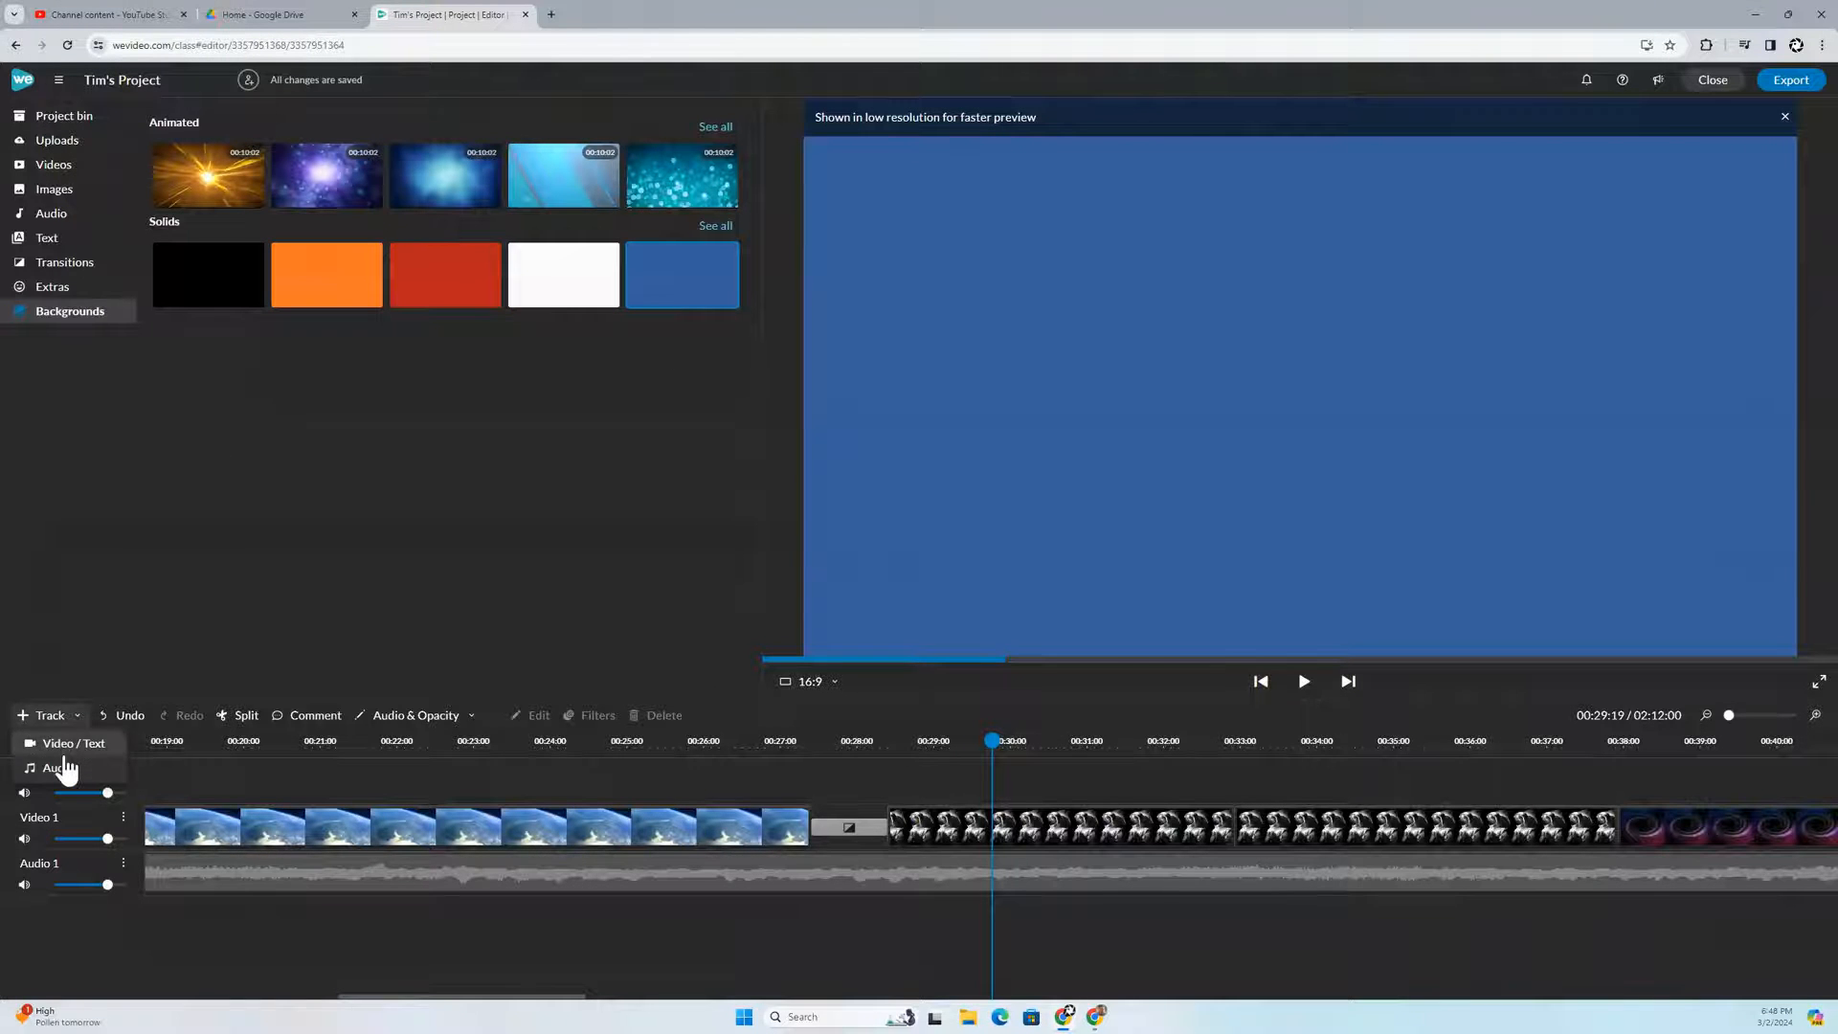
click(99, 744)
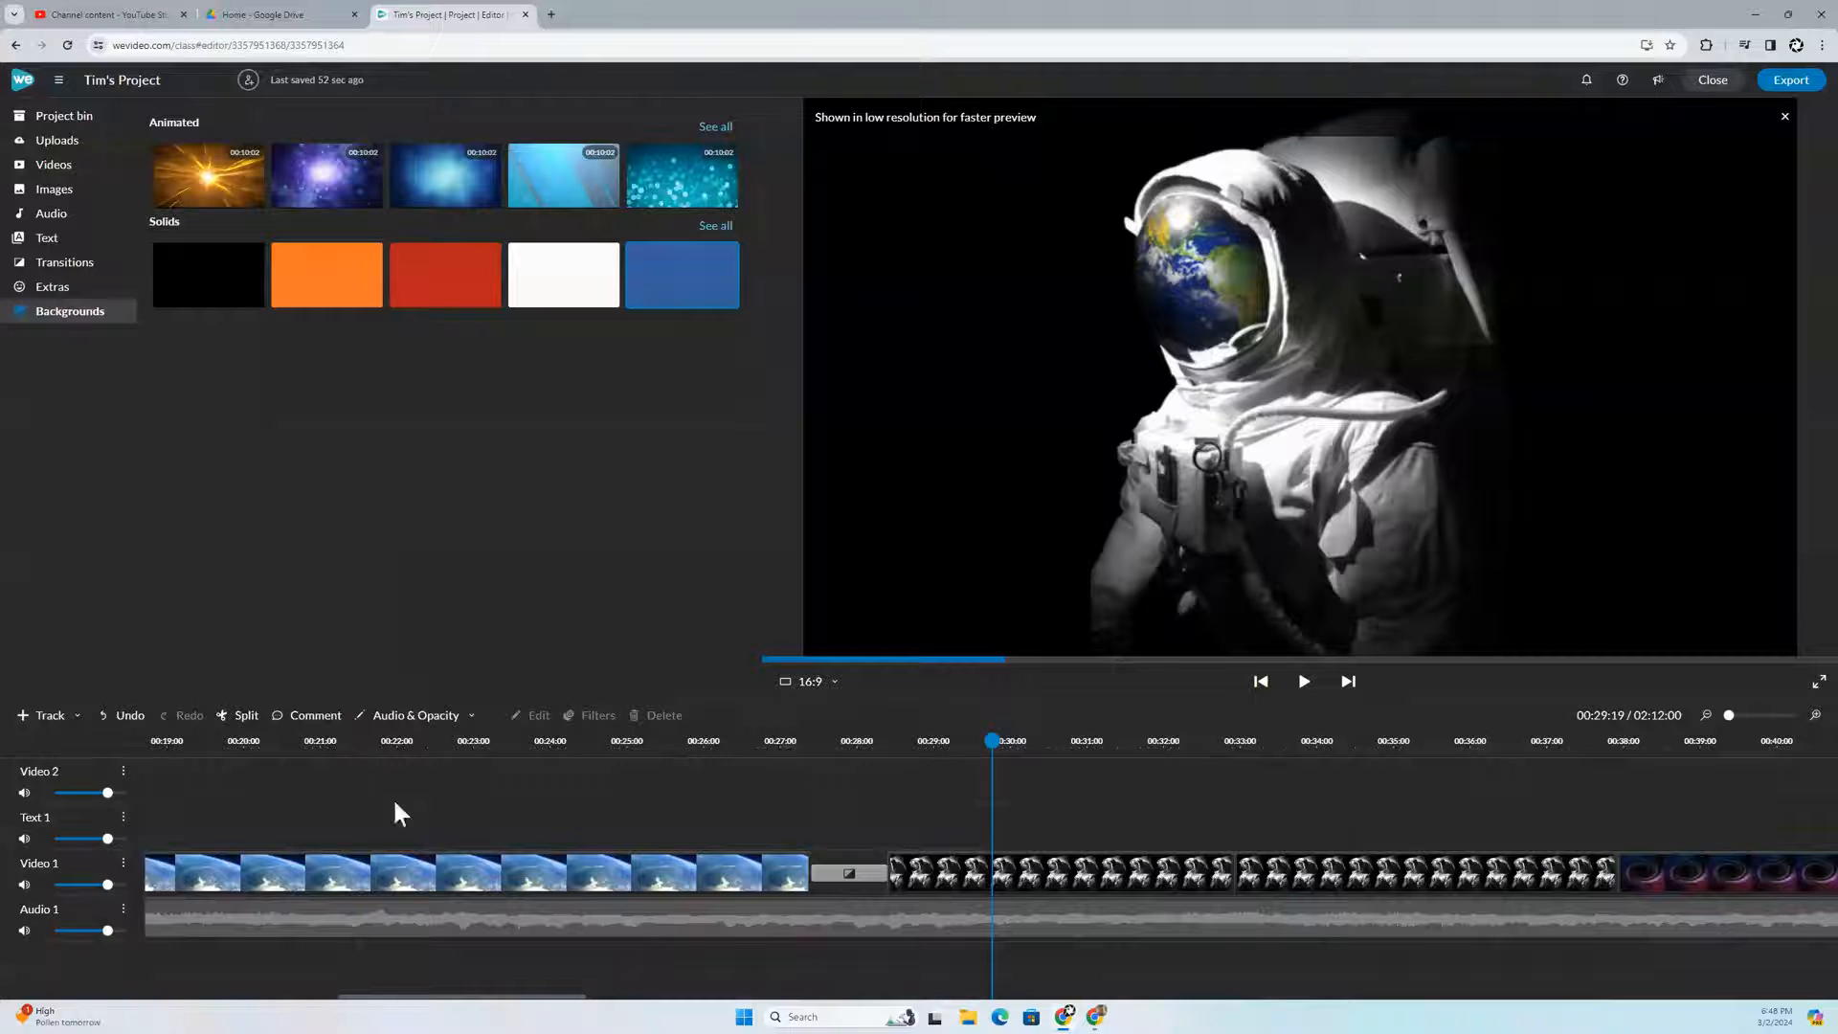
drag(573, 996, 254, 976)
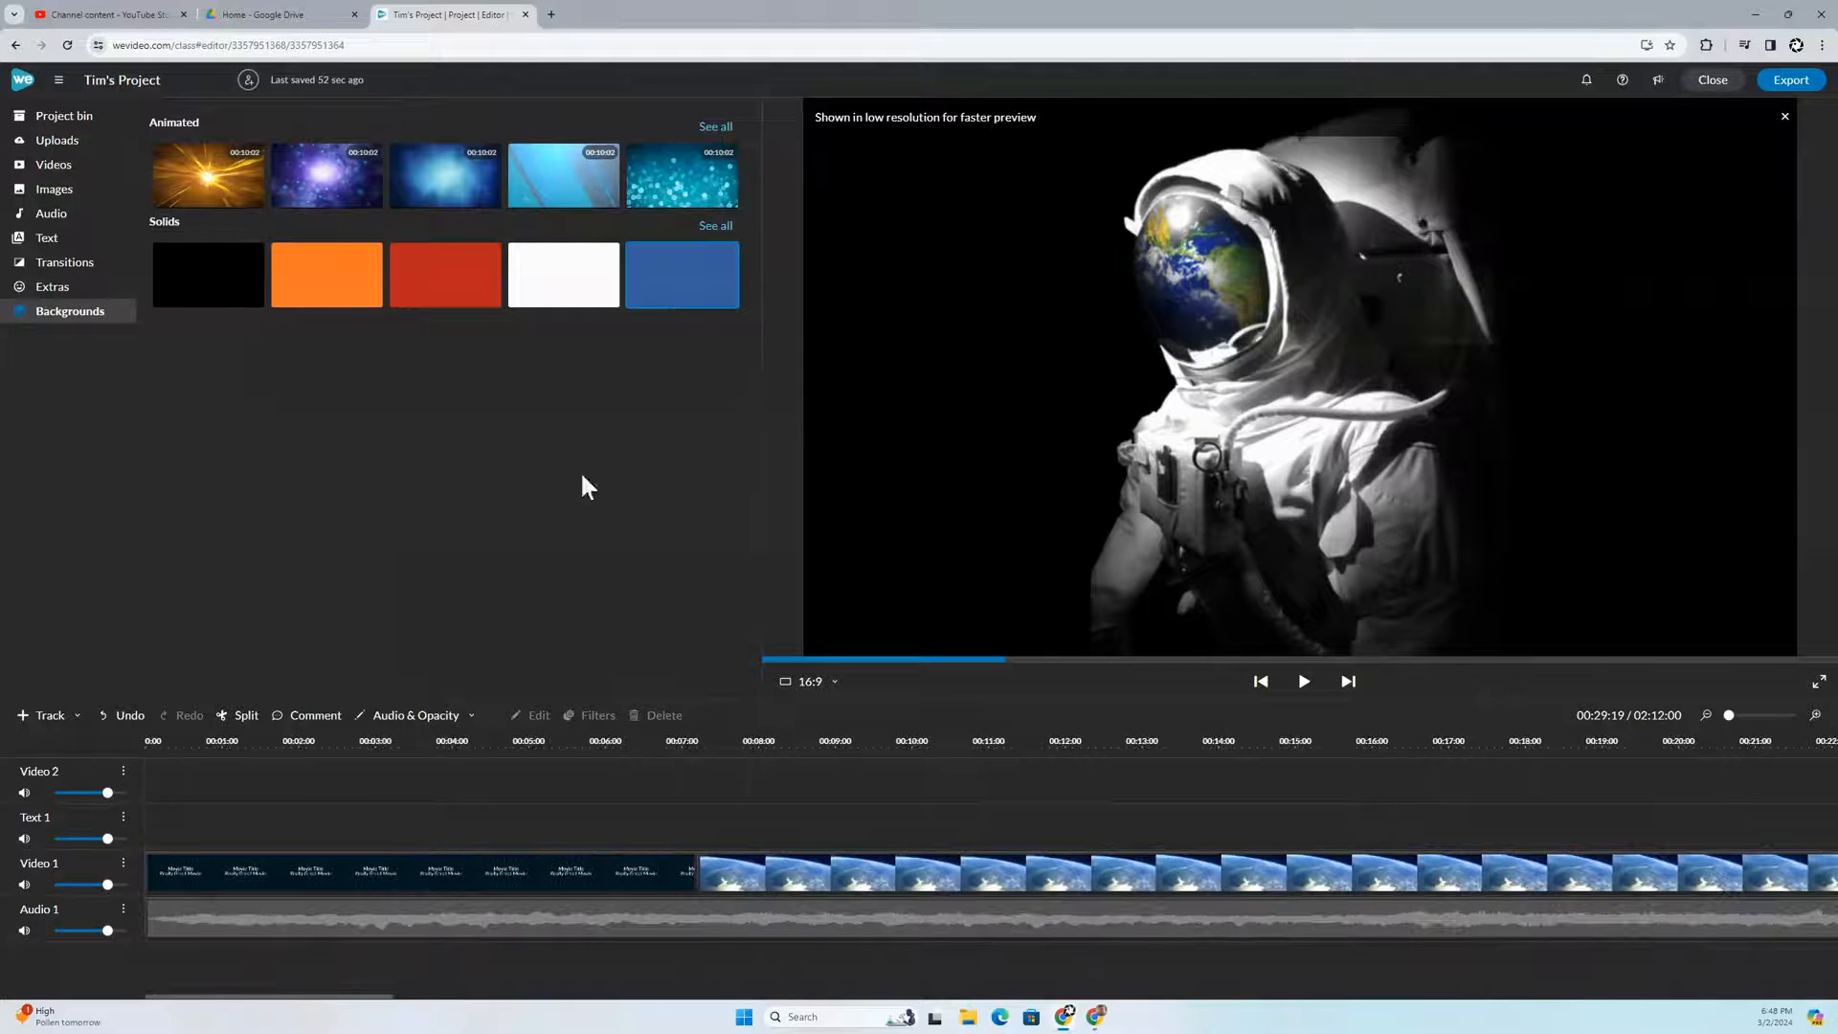
drag(661, 284, 156, 833)
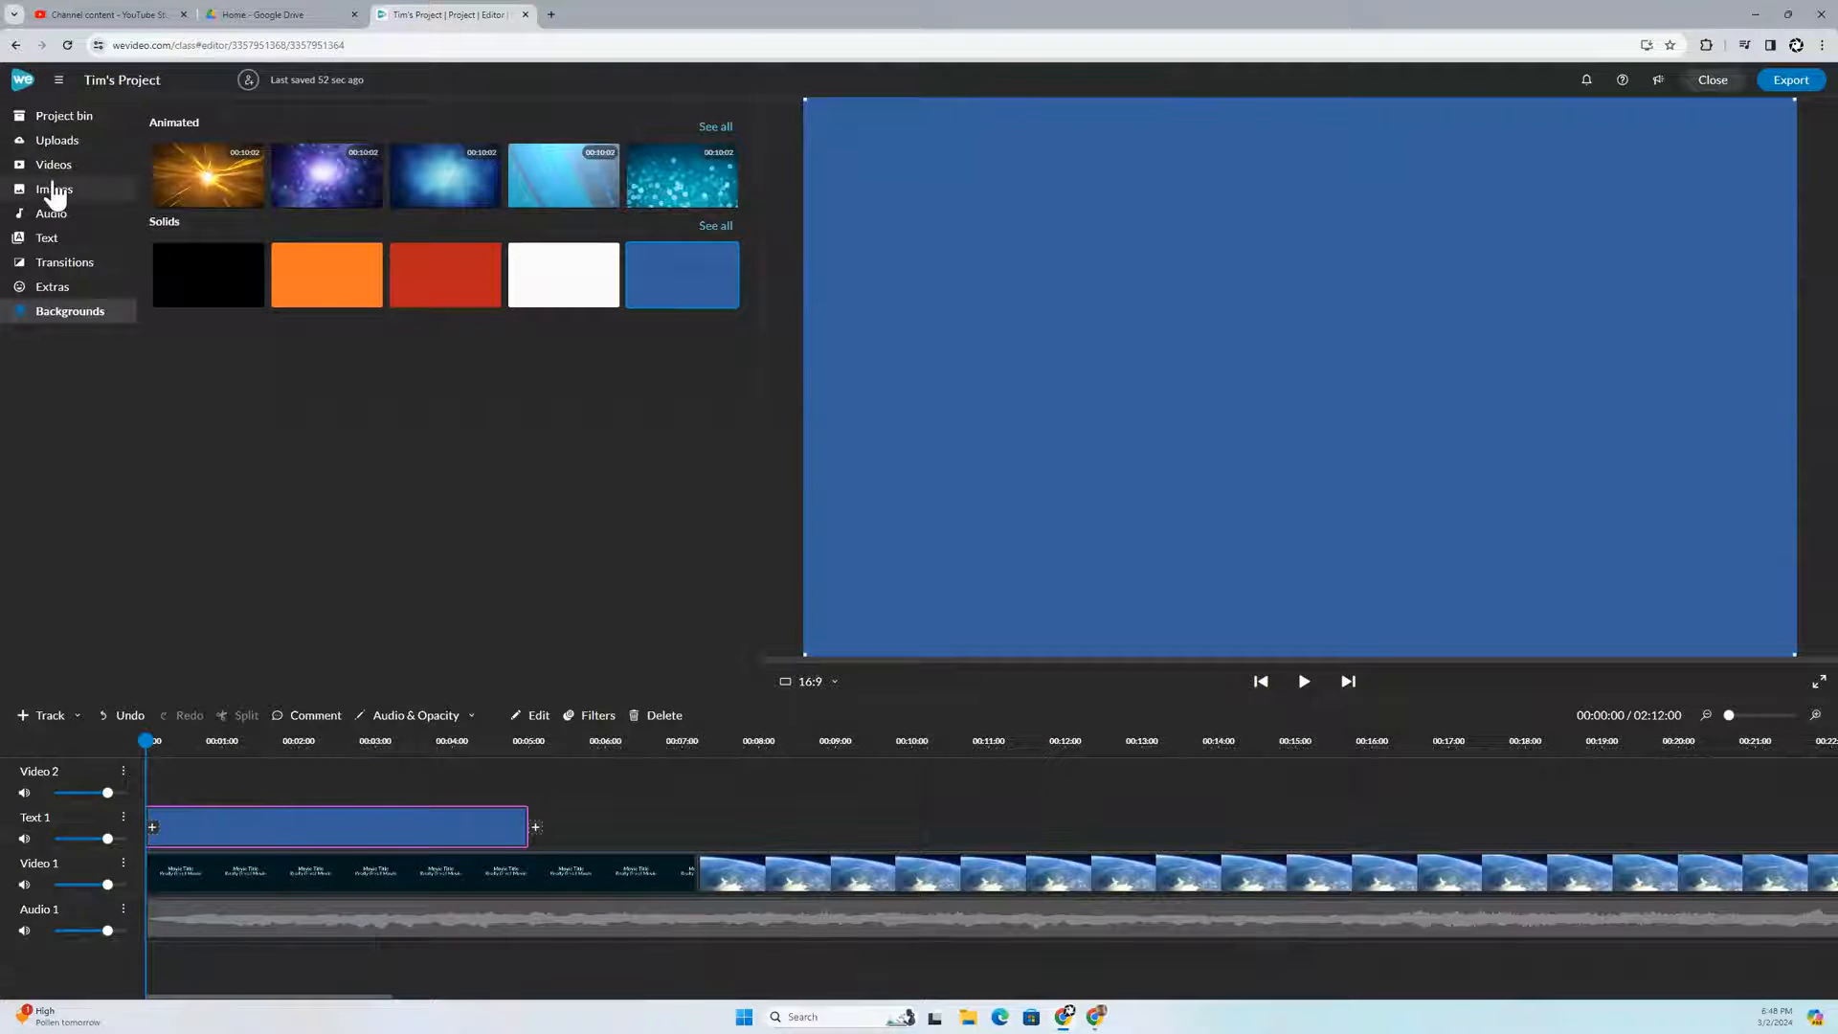
Step: Place the plain Sample title at the start of the Video 2 track and shorten it to 5 seconds
click(46, 242)
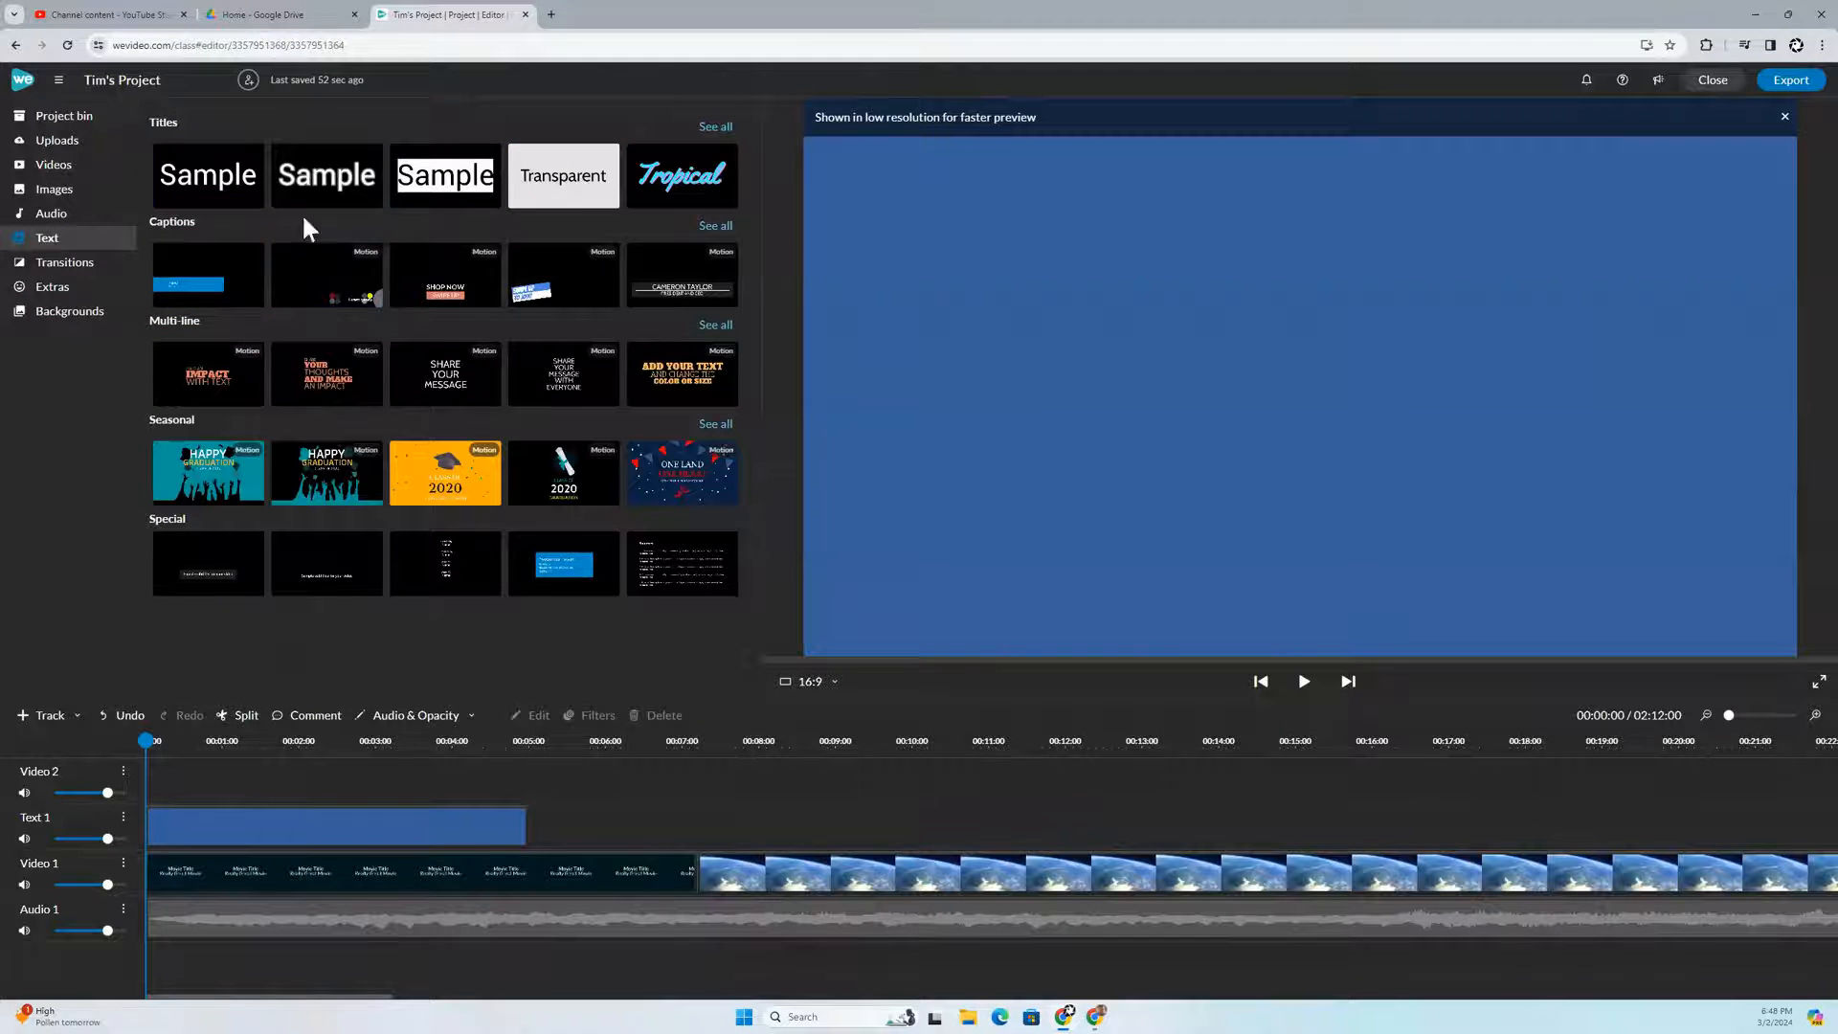
click(716, 127)
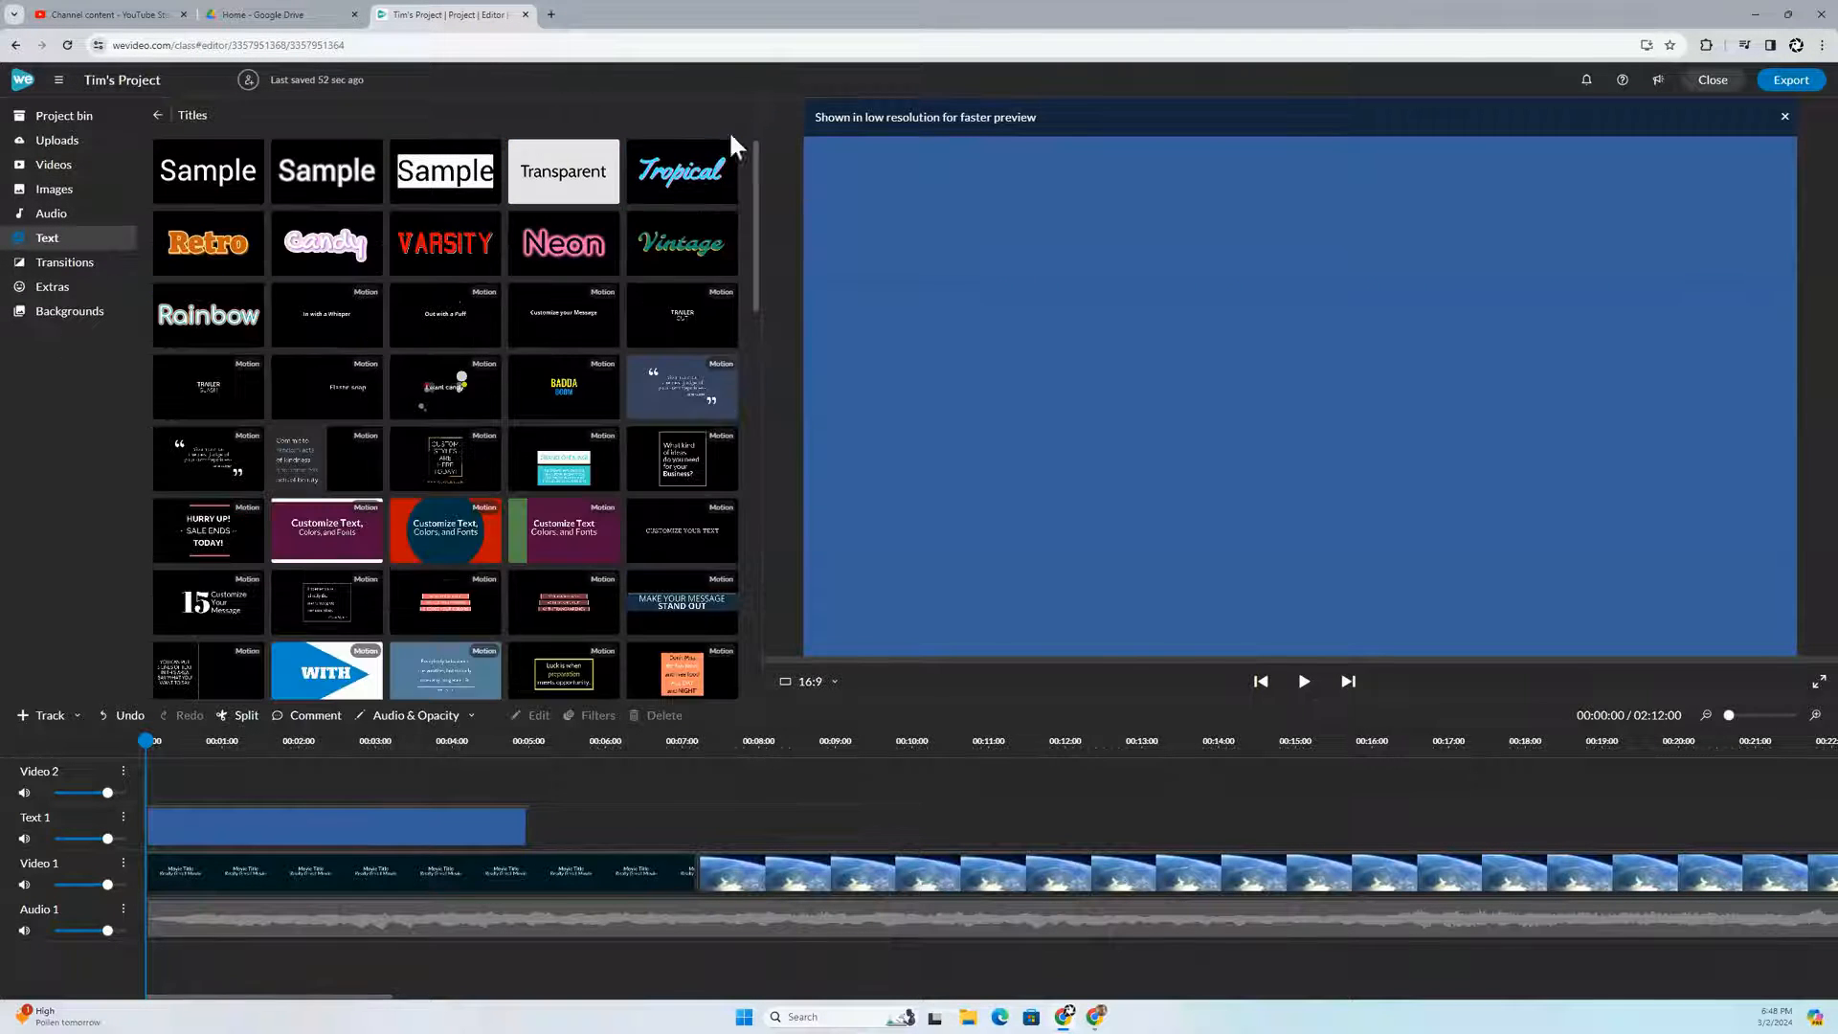
click(209, 168)
drag(210, 167, 151, 780)
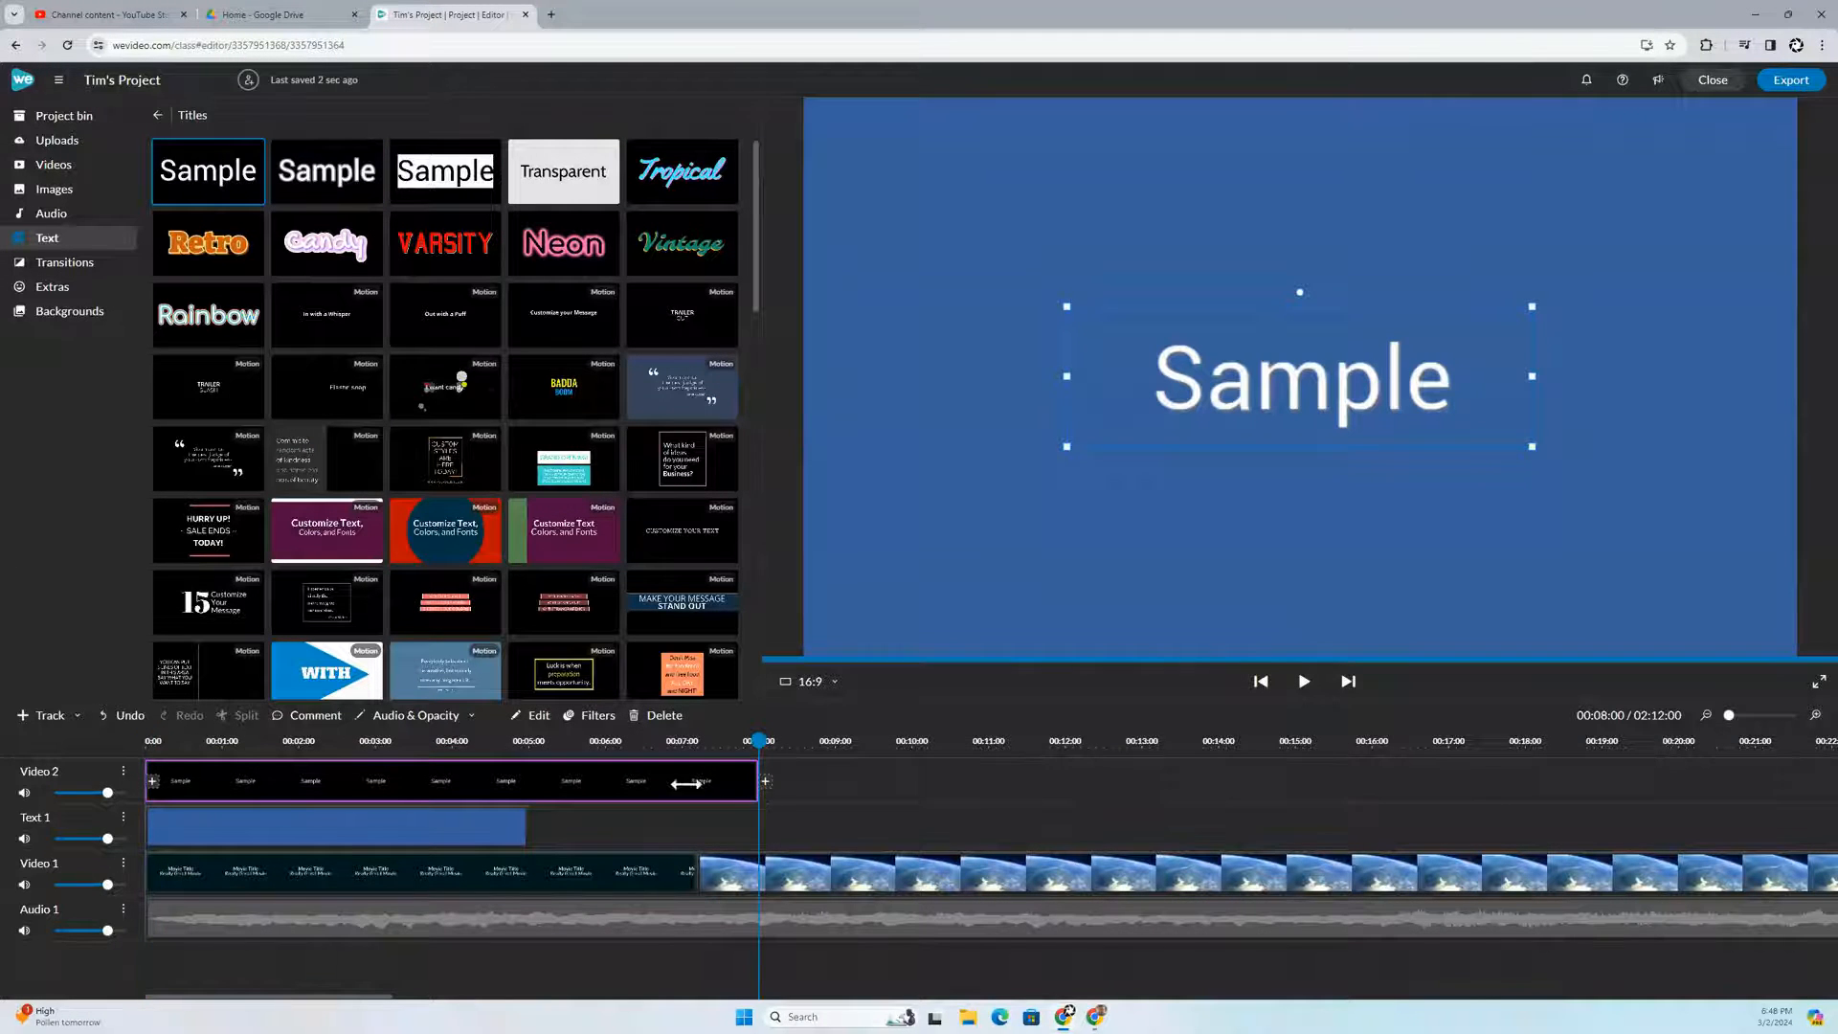
drag(685, 783, 531, 779)
click(307, 739)
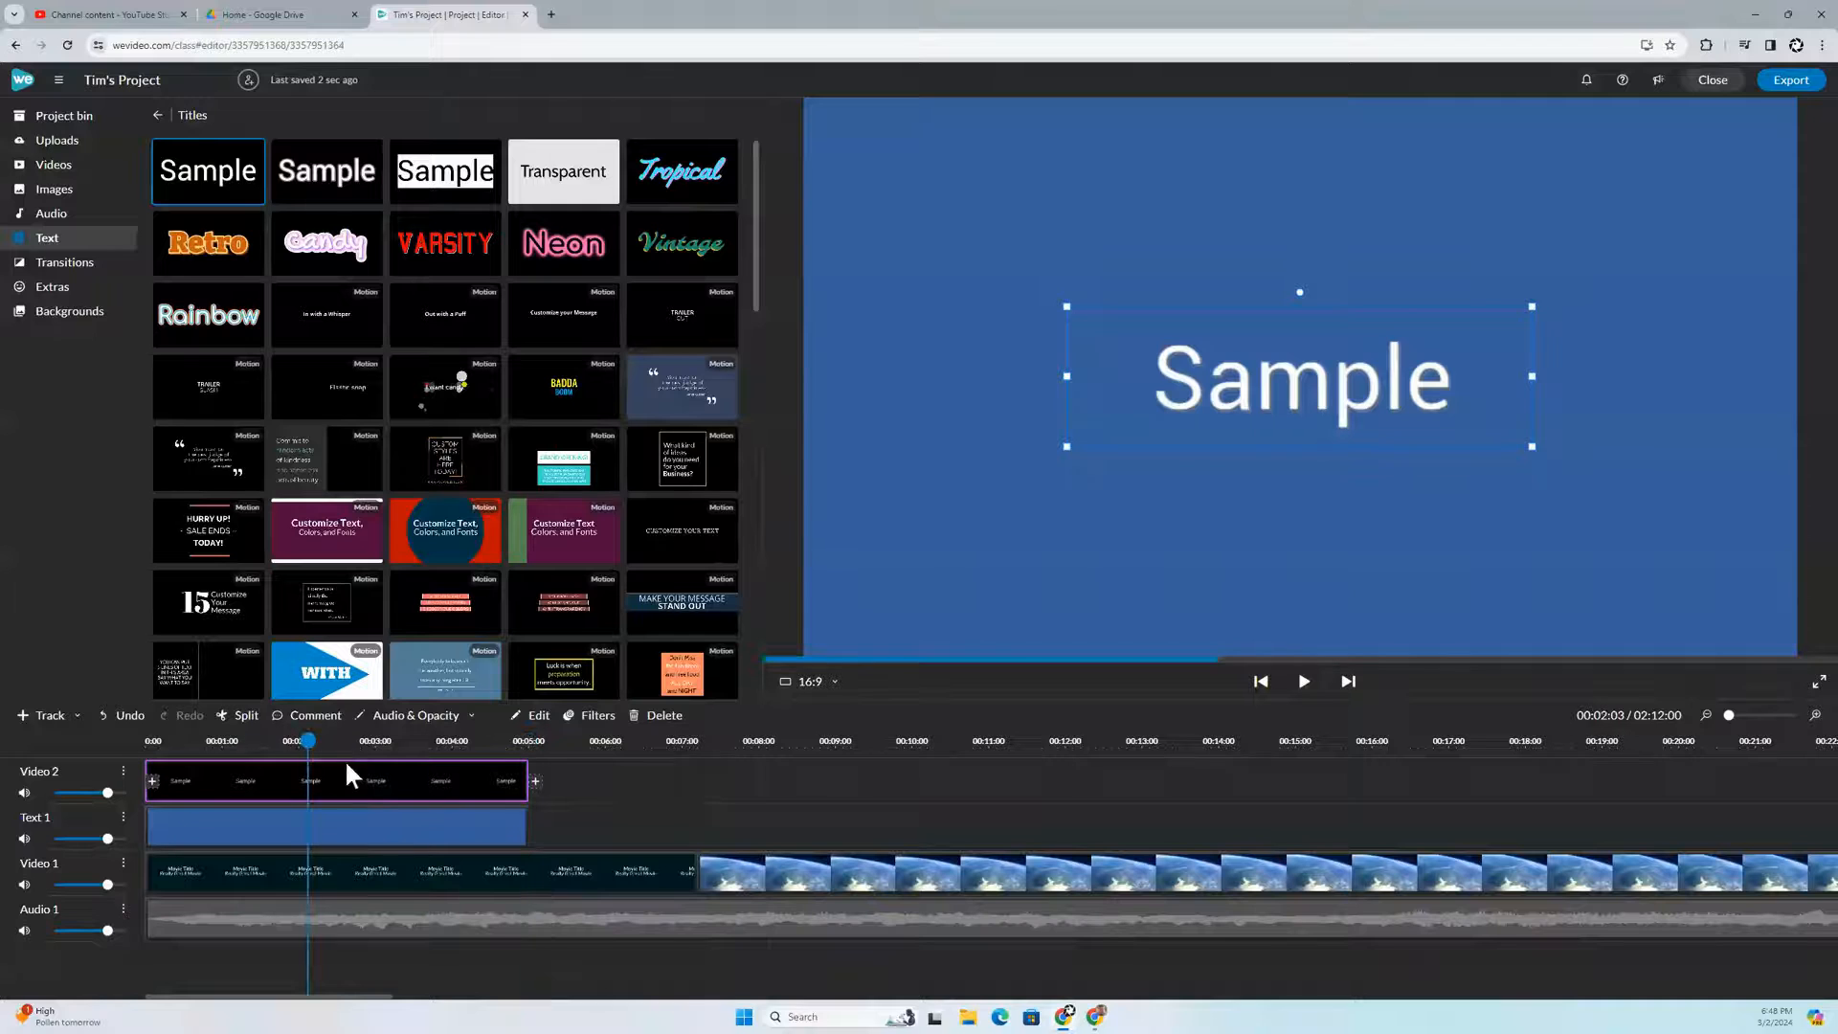
drag(307, 739, 265, 737)
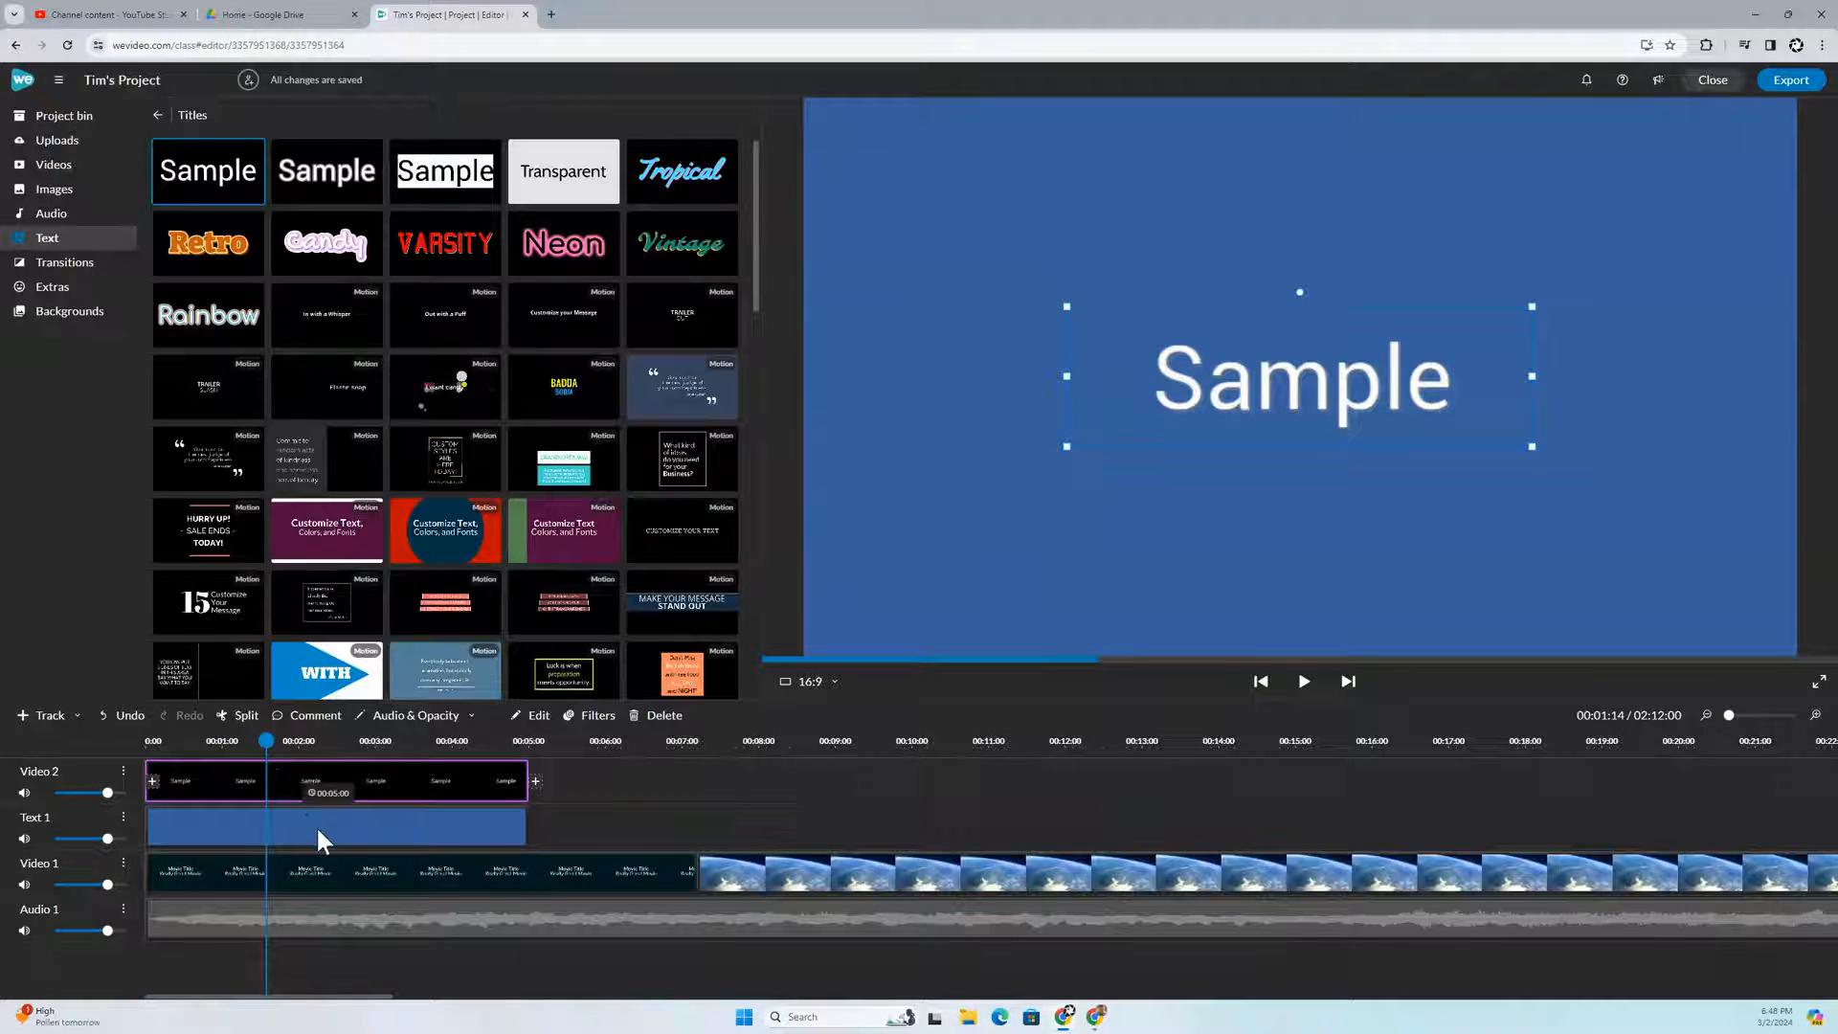
Step: Swap the two overlay clips, putting the blue background on Video 2 and the Sample title on Text 1
drag(316, 825, 755, 837)
drag(374, 776, 369, 825)
drag(616, 821, 164, 778)
click(344, 740)
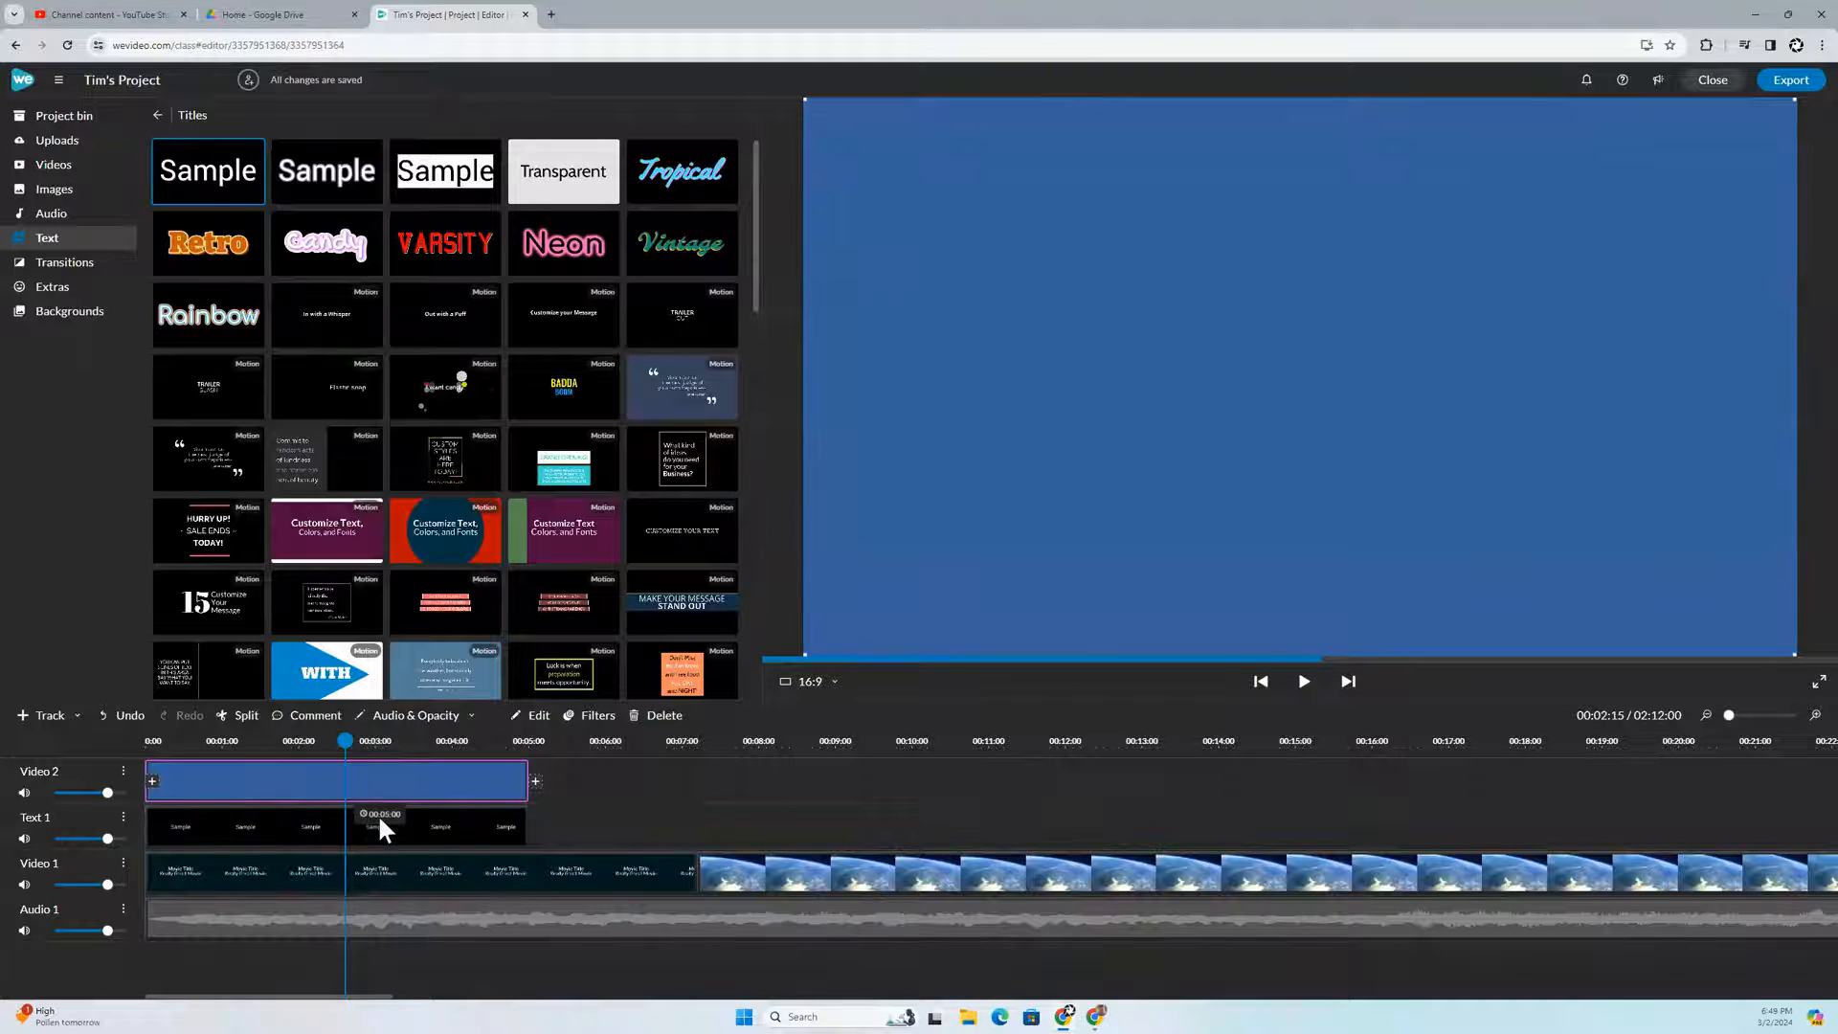
Step: Put the Sample title back on Video 2 above the blue background on Text 1, both at the timeline start
drag(388, 833, 845, 784)
drag(490, 798, 472, 823)
drag(657, 793, 226, 799)
click(287, 742)
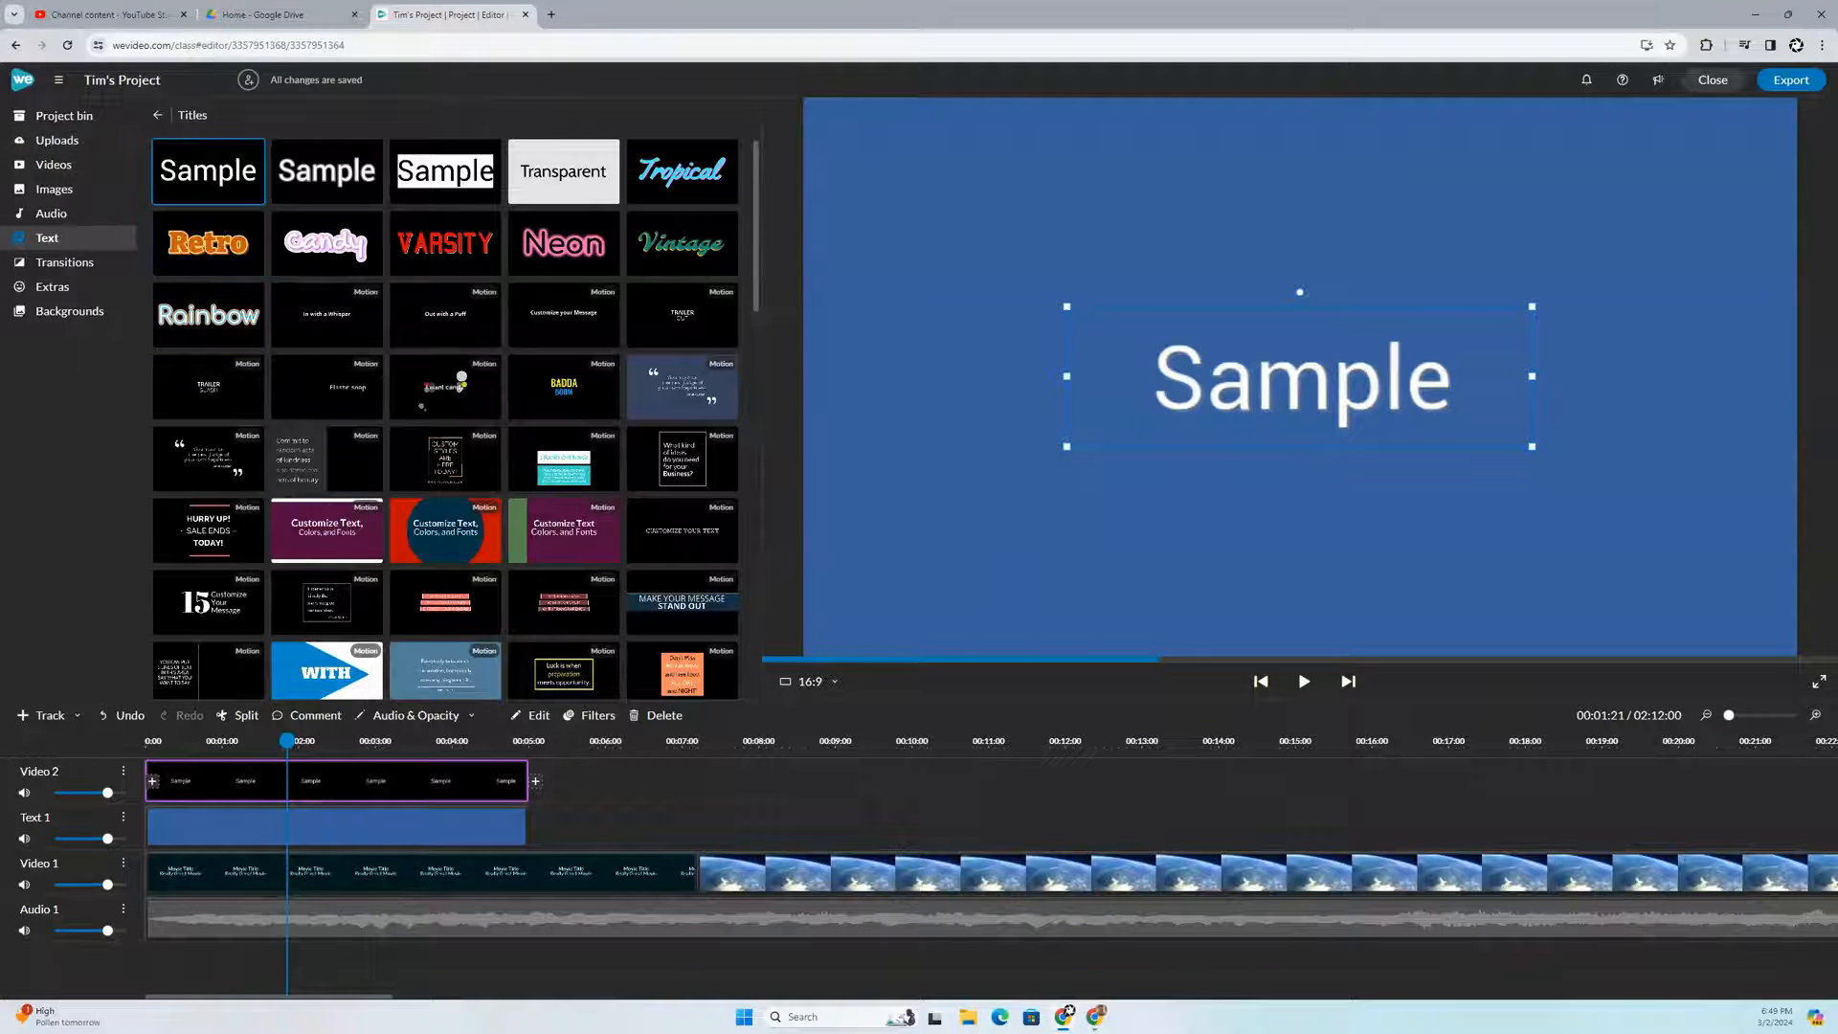
Step: Preview the brown bear clip from the Animals stock videos
click(50, 170)
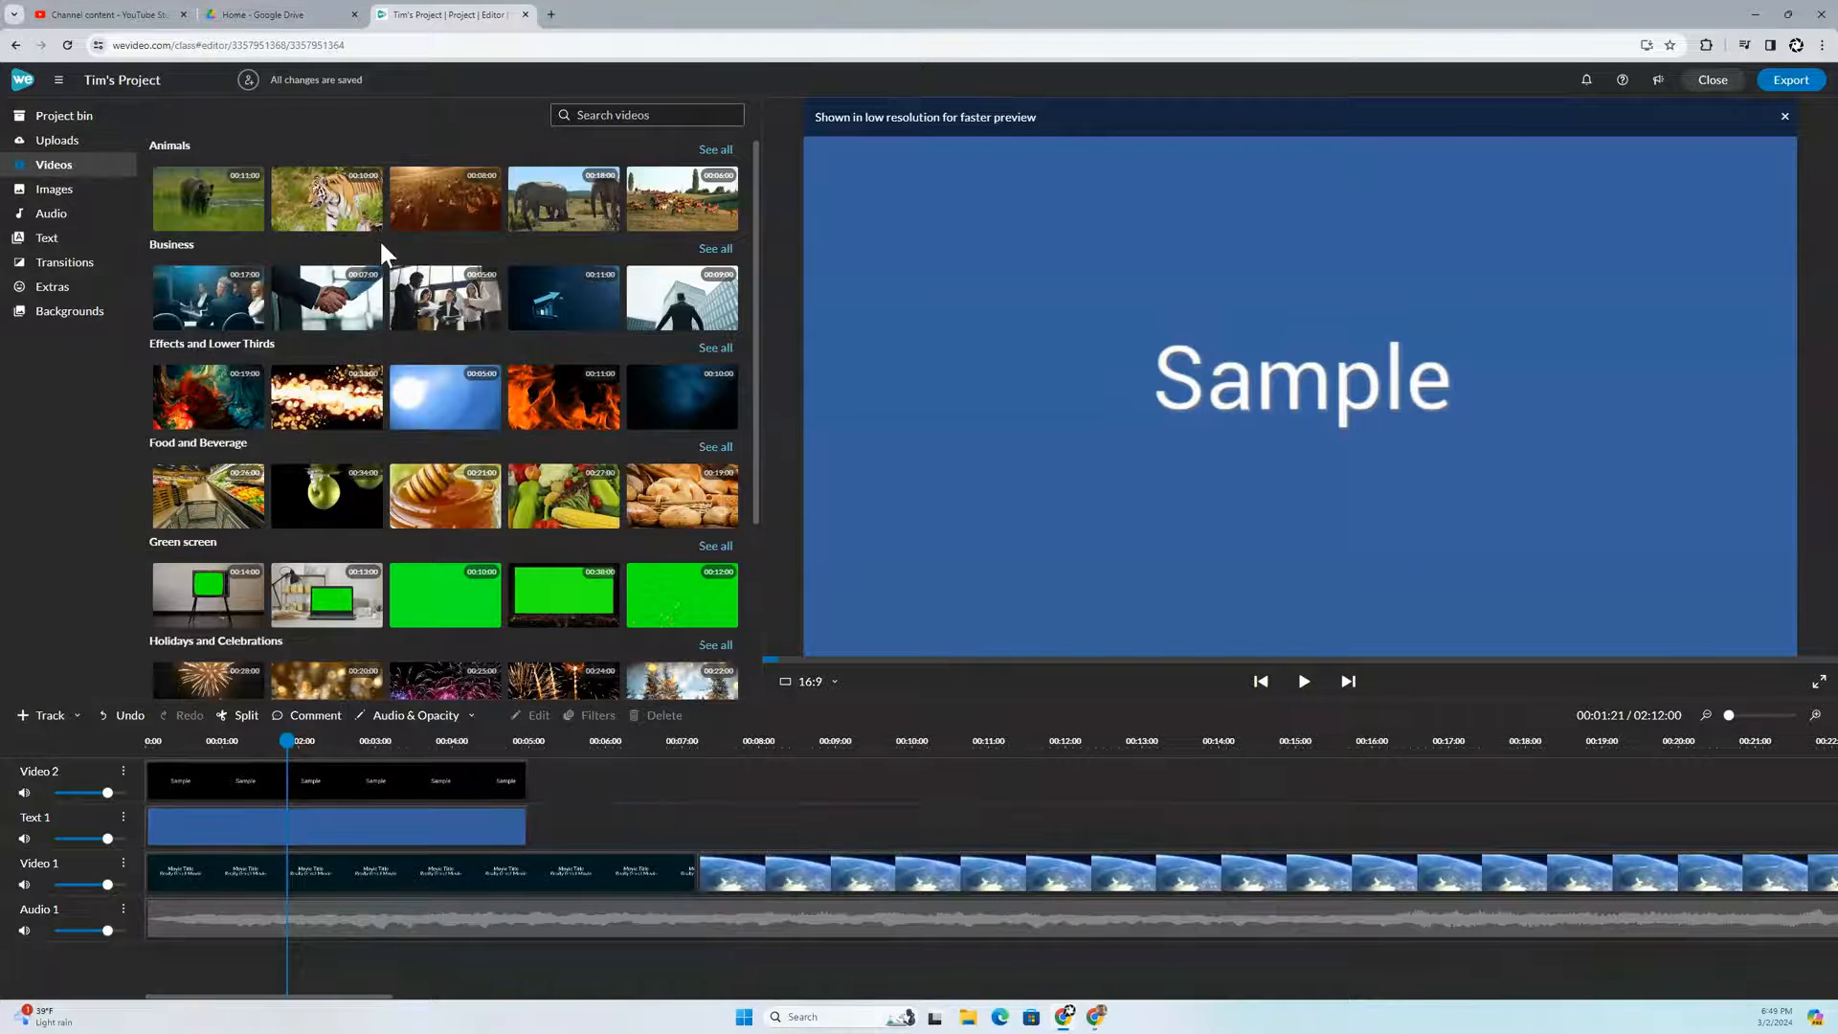
click(217, 209)
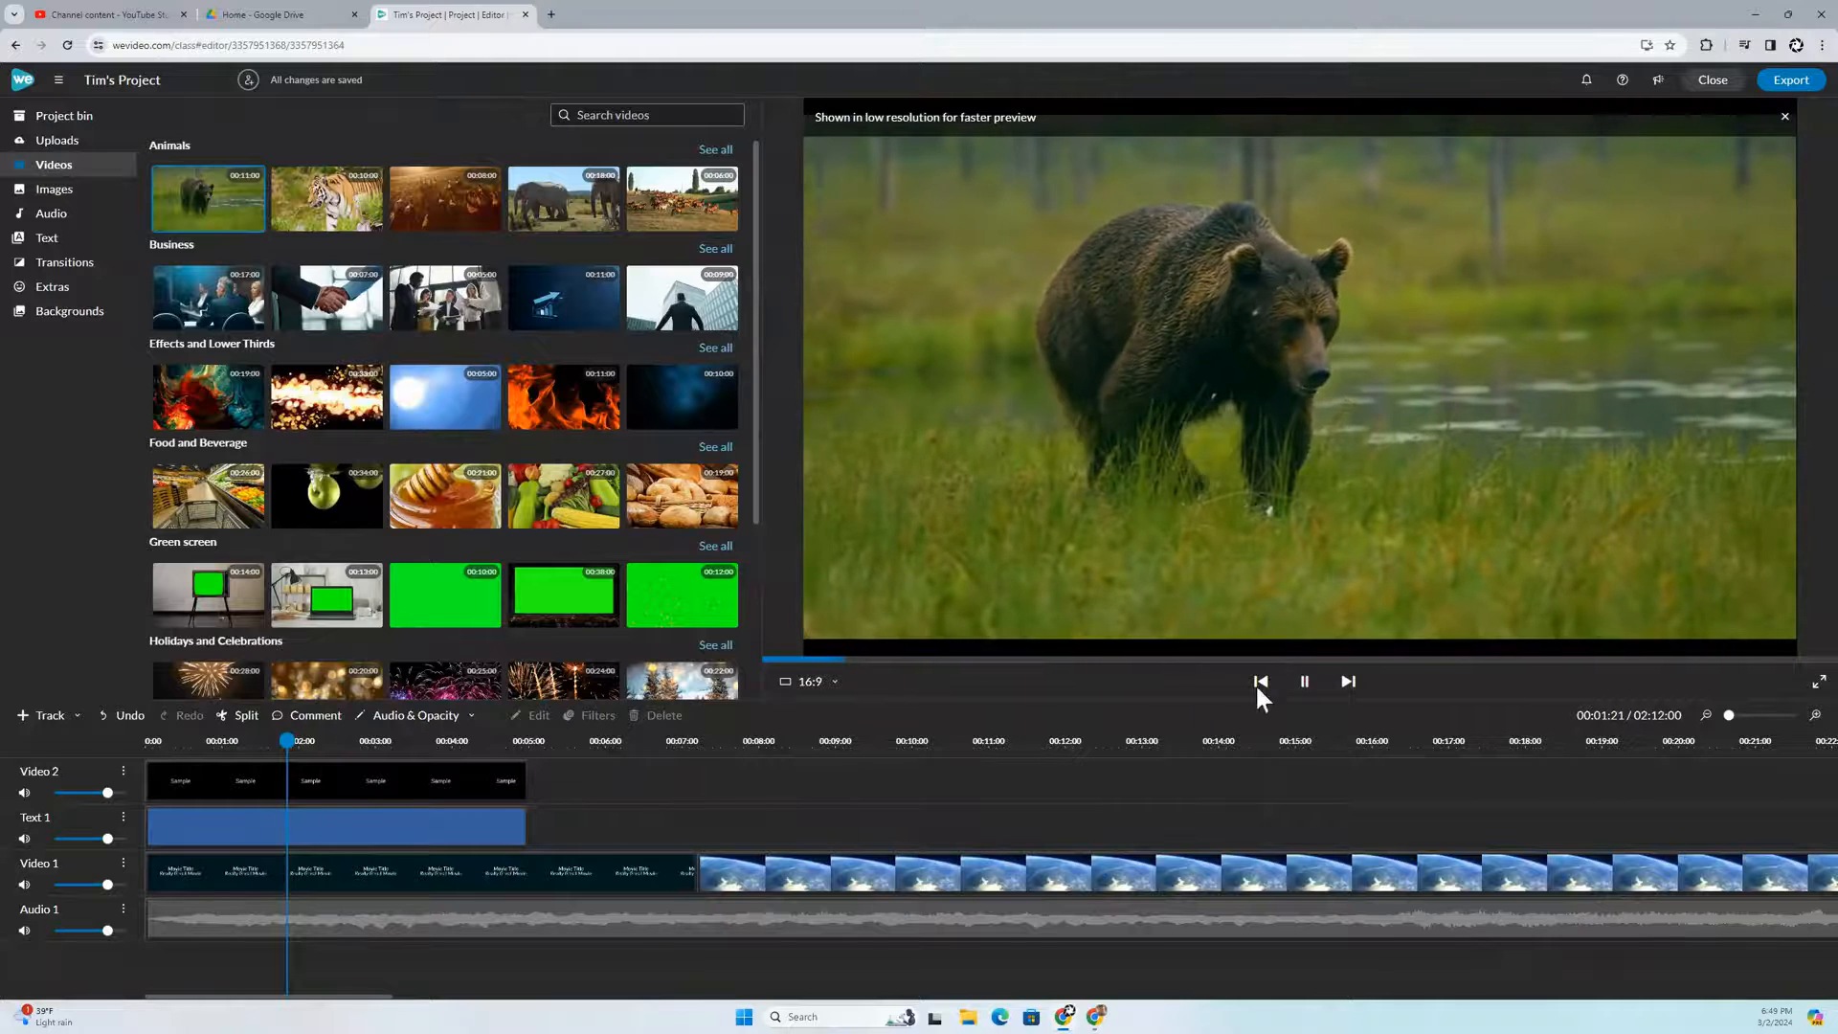
Step: Stop the bear clip preview, share the clip to the project, and check it in the project bin
click(1304, 681)
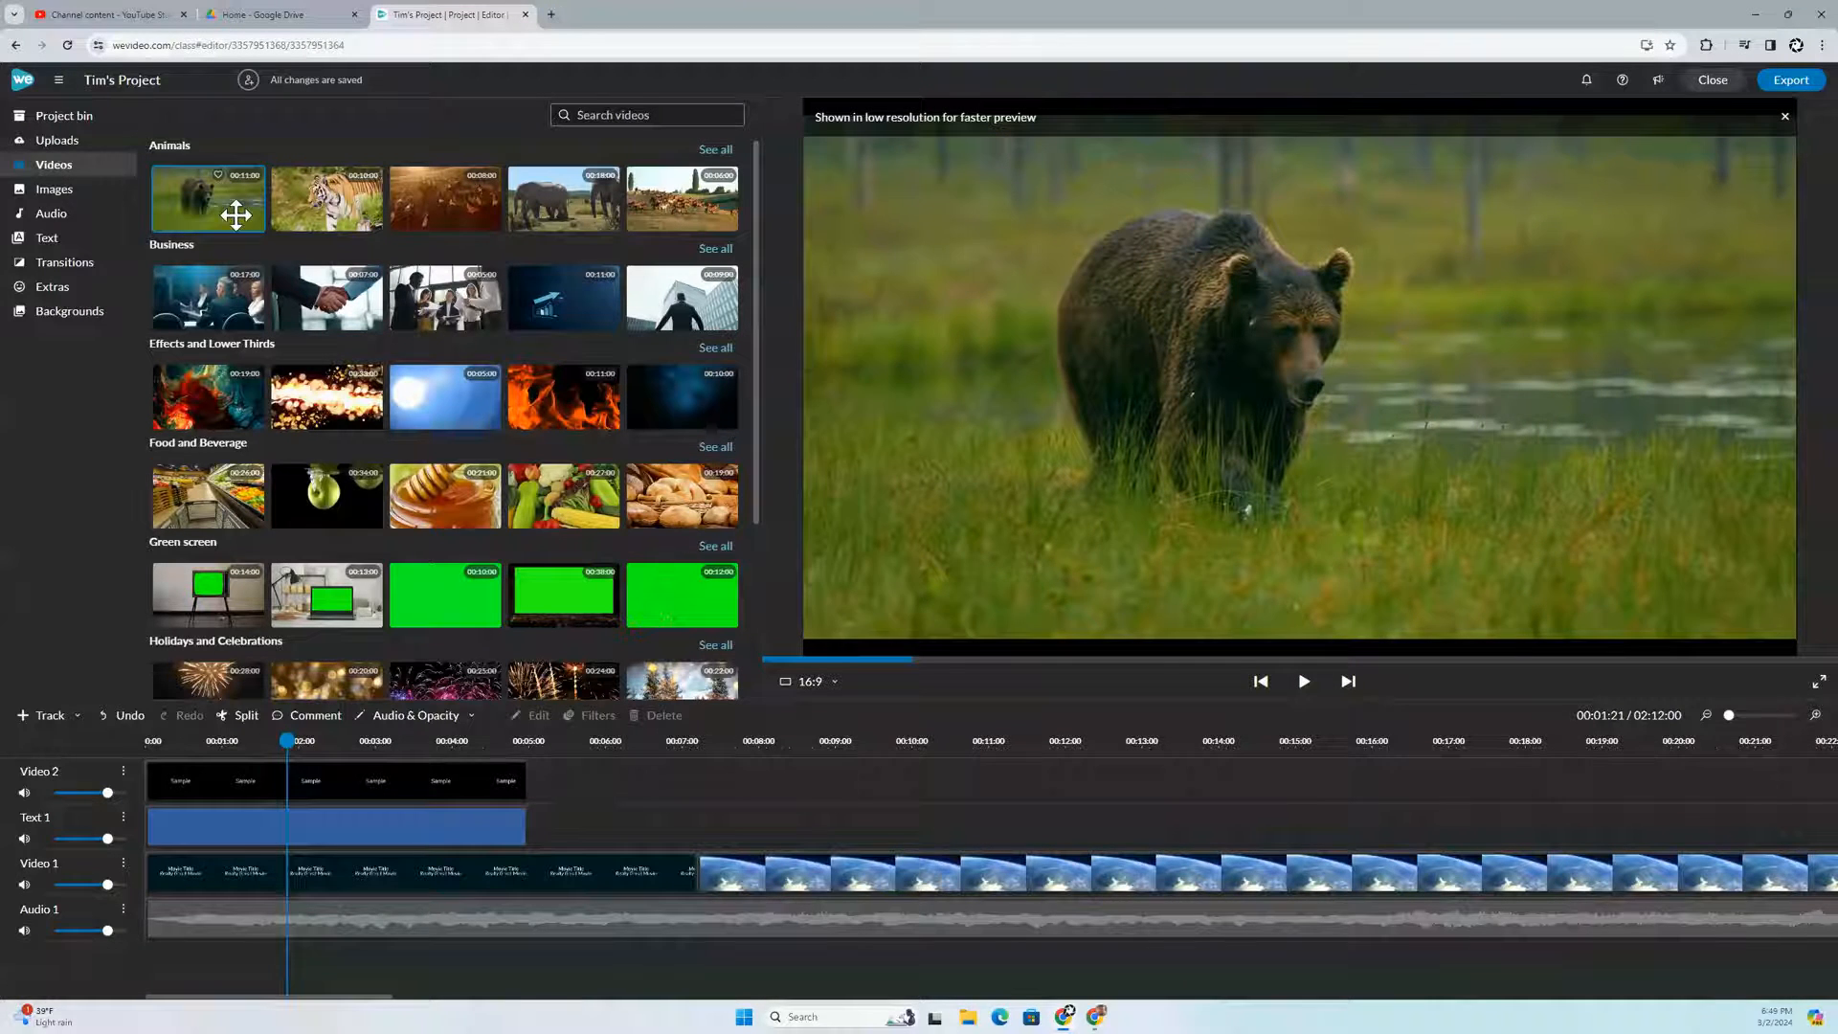
right_click(237, 222)
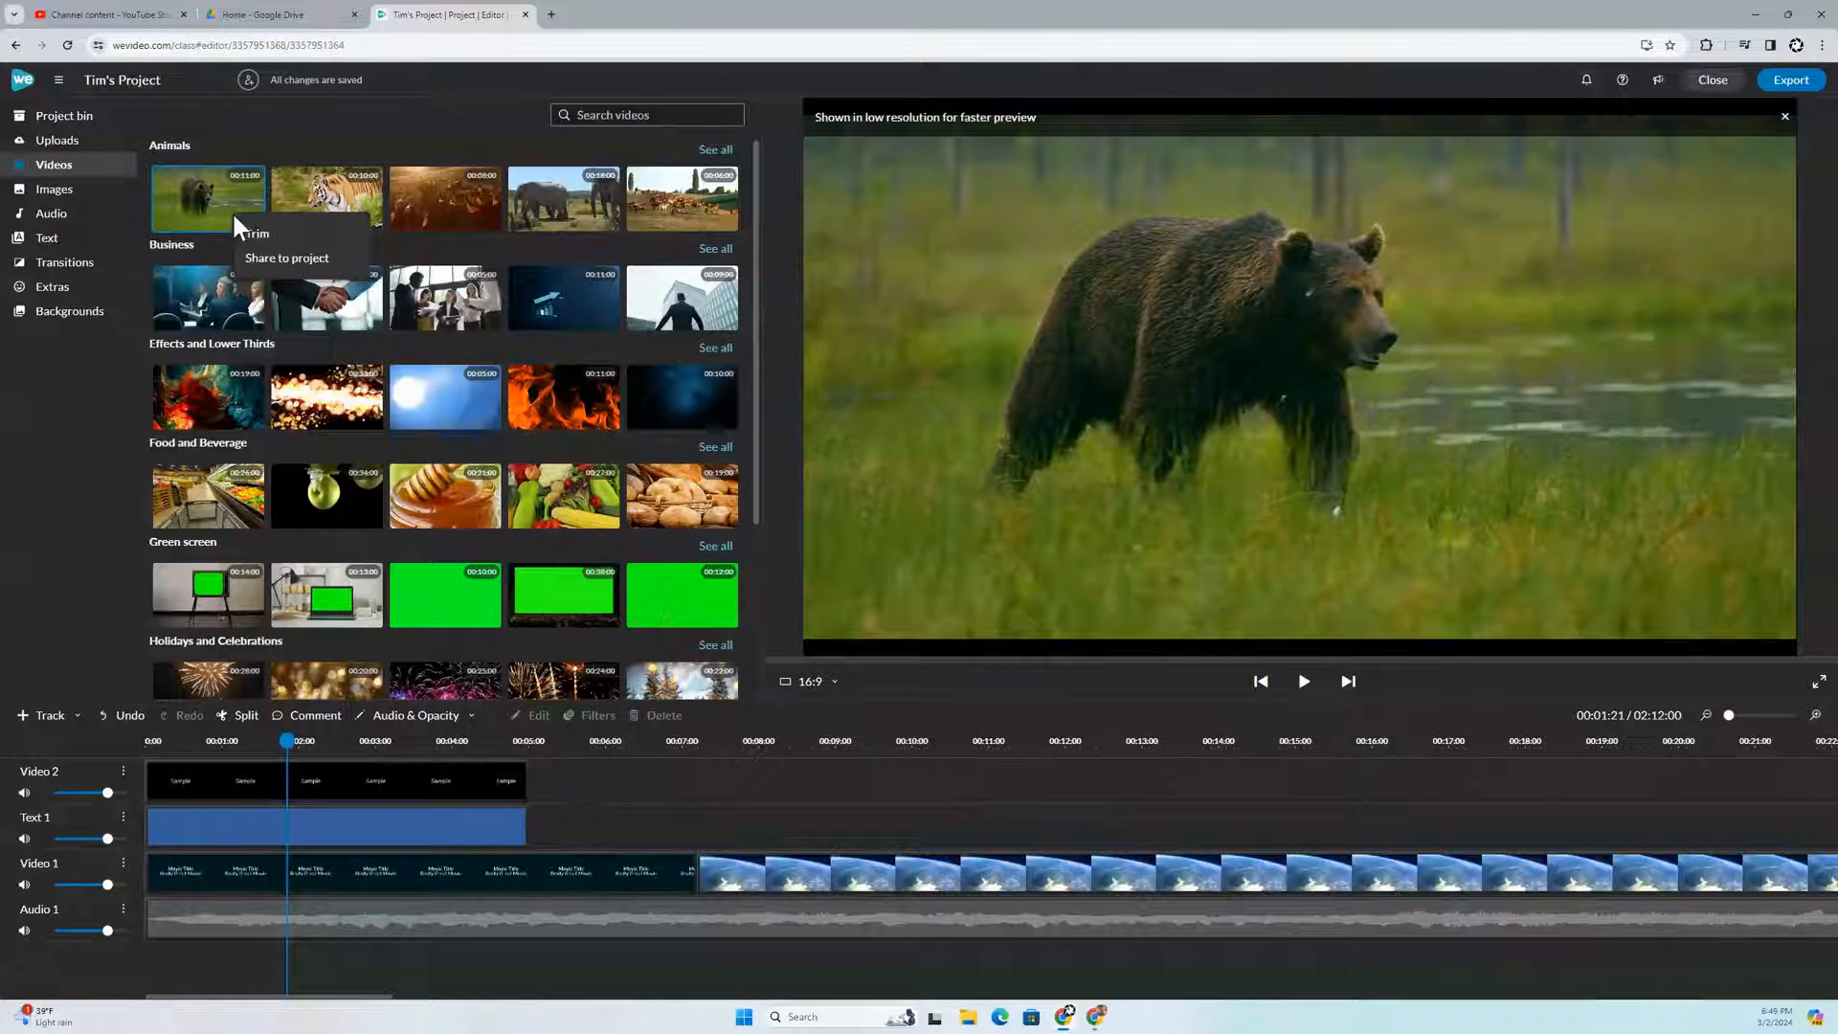
click(274, 267)
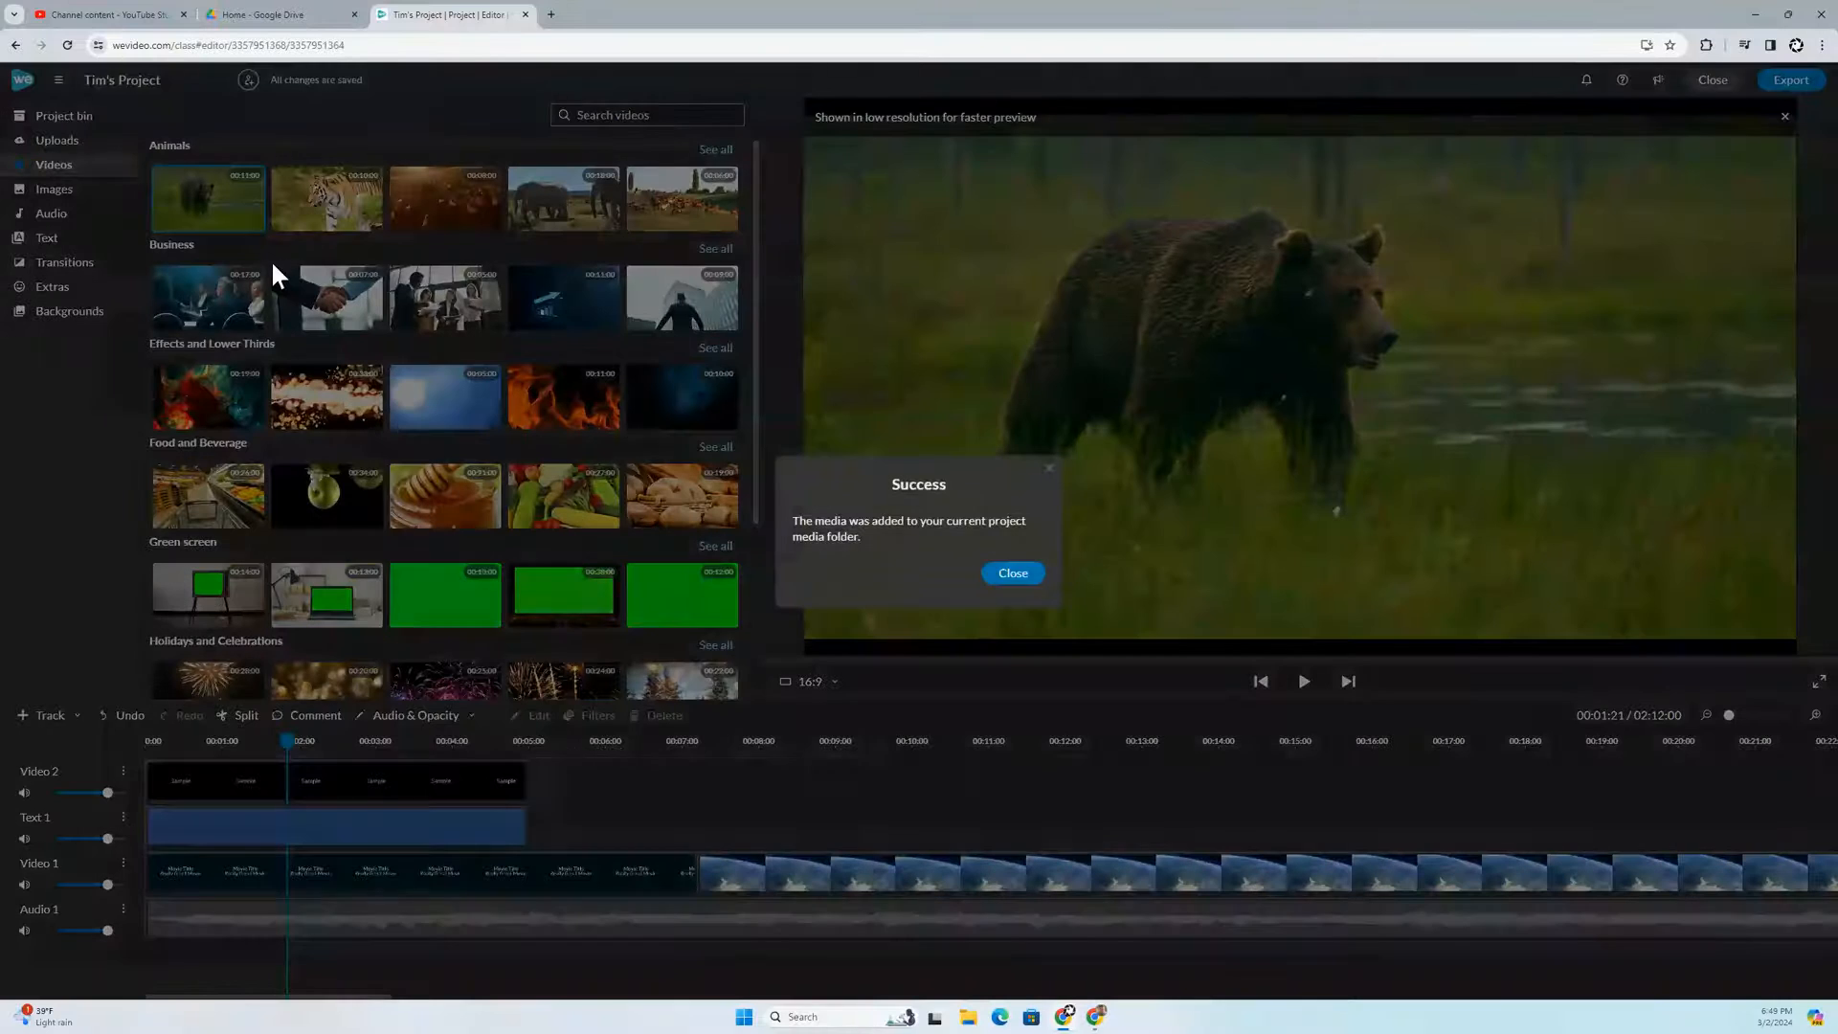
click(998, 579)
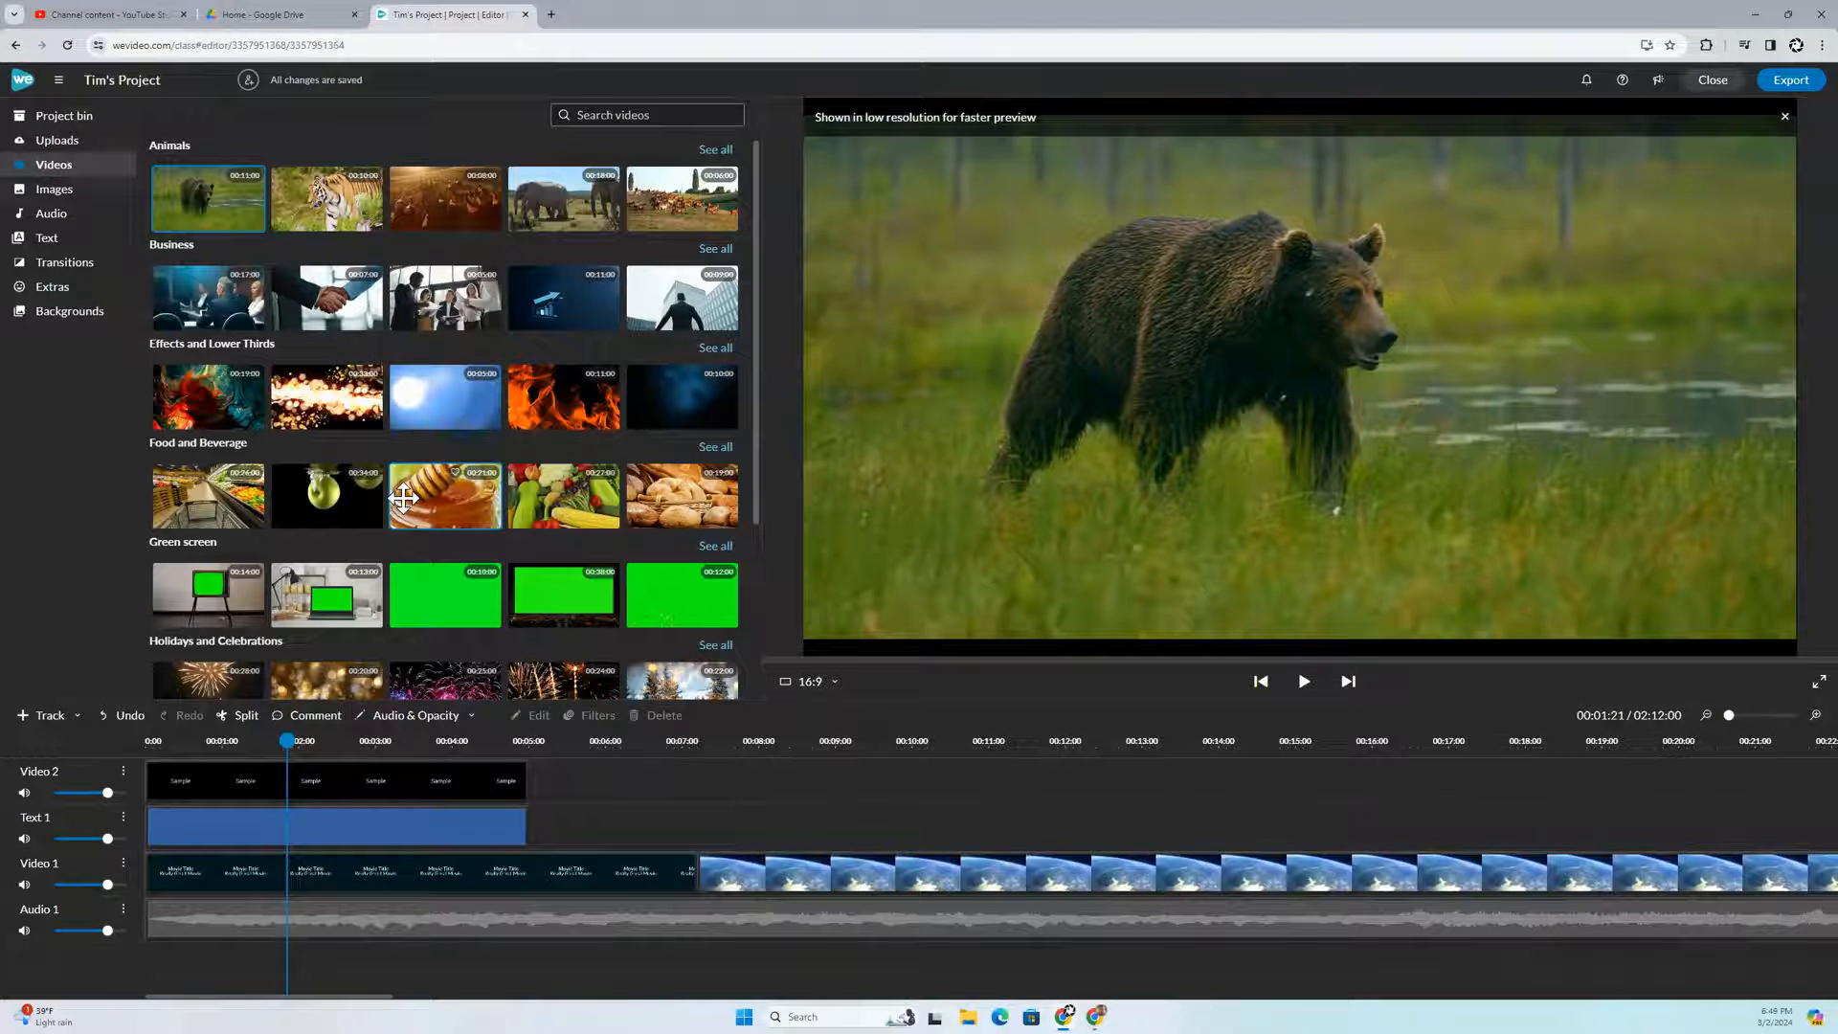
click(121, 117)
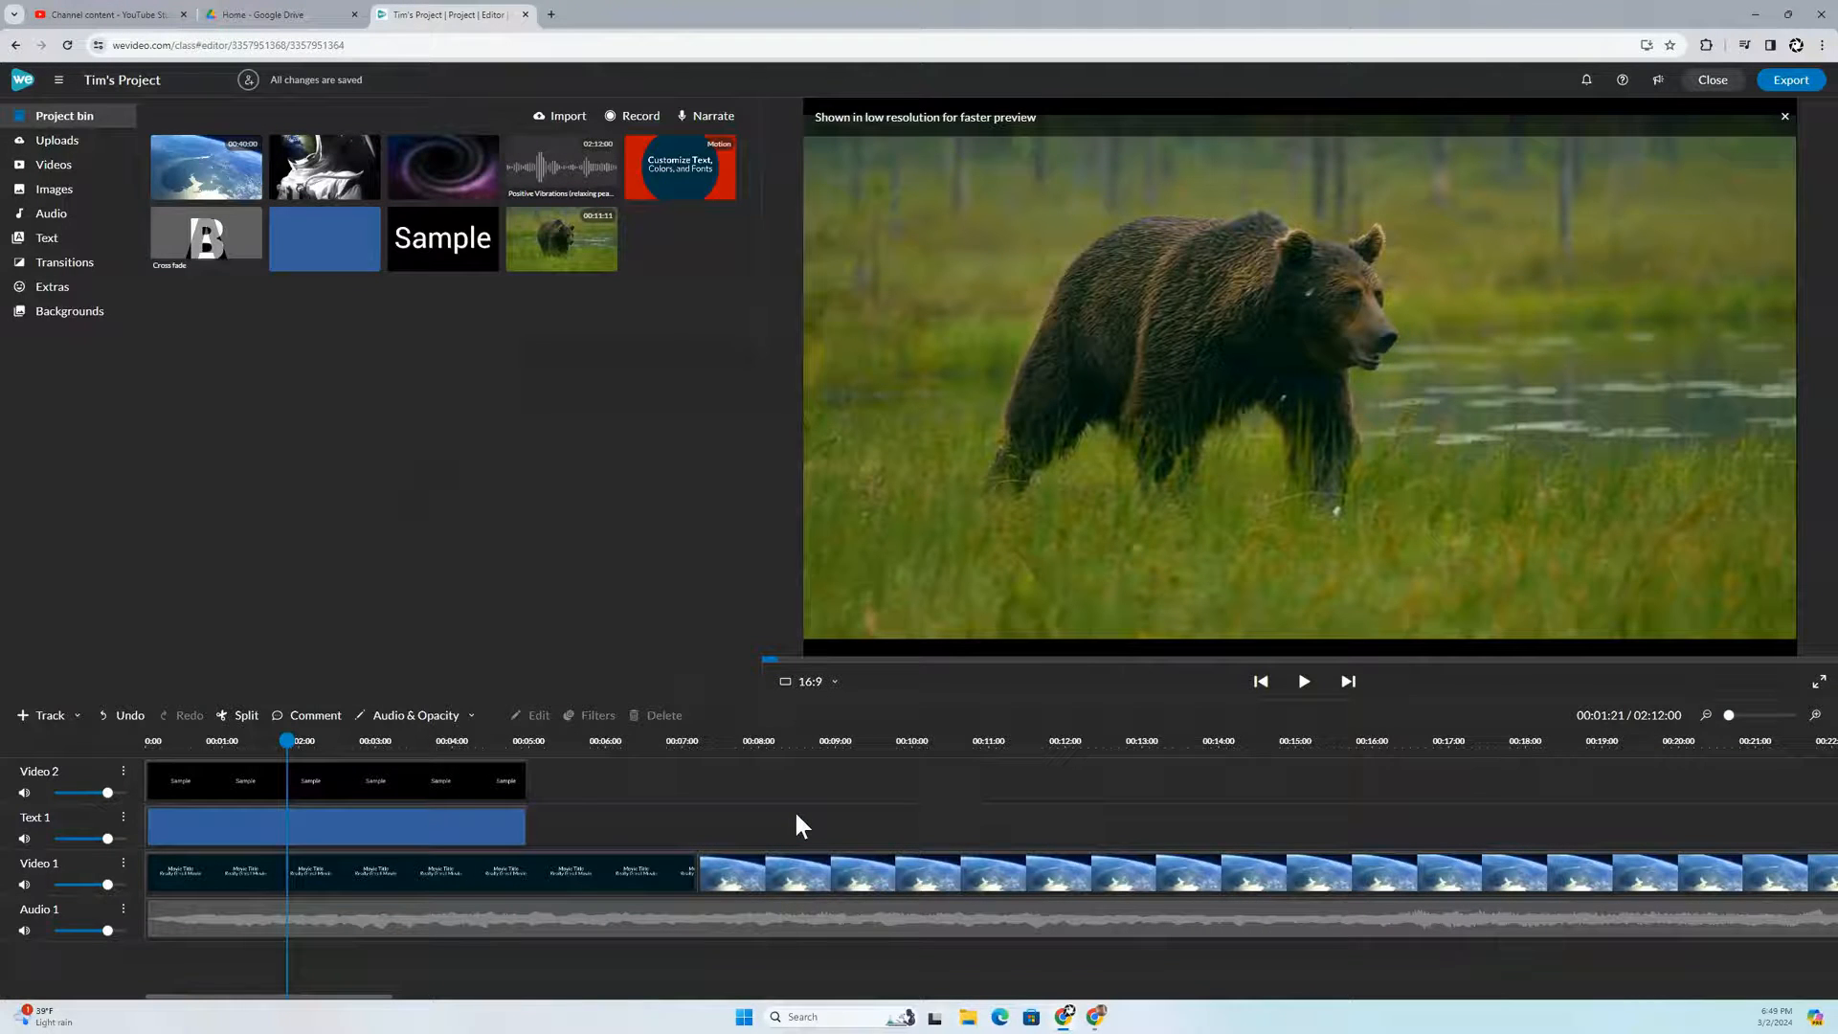
Step: Import the MVI_4089 video of the clothes shelves from Google Drive into the uploads
click(54, 142)
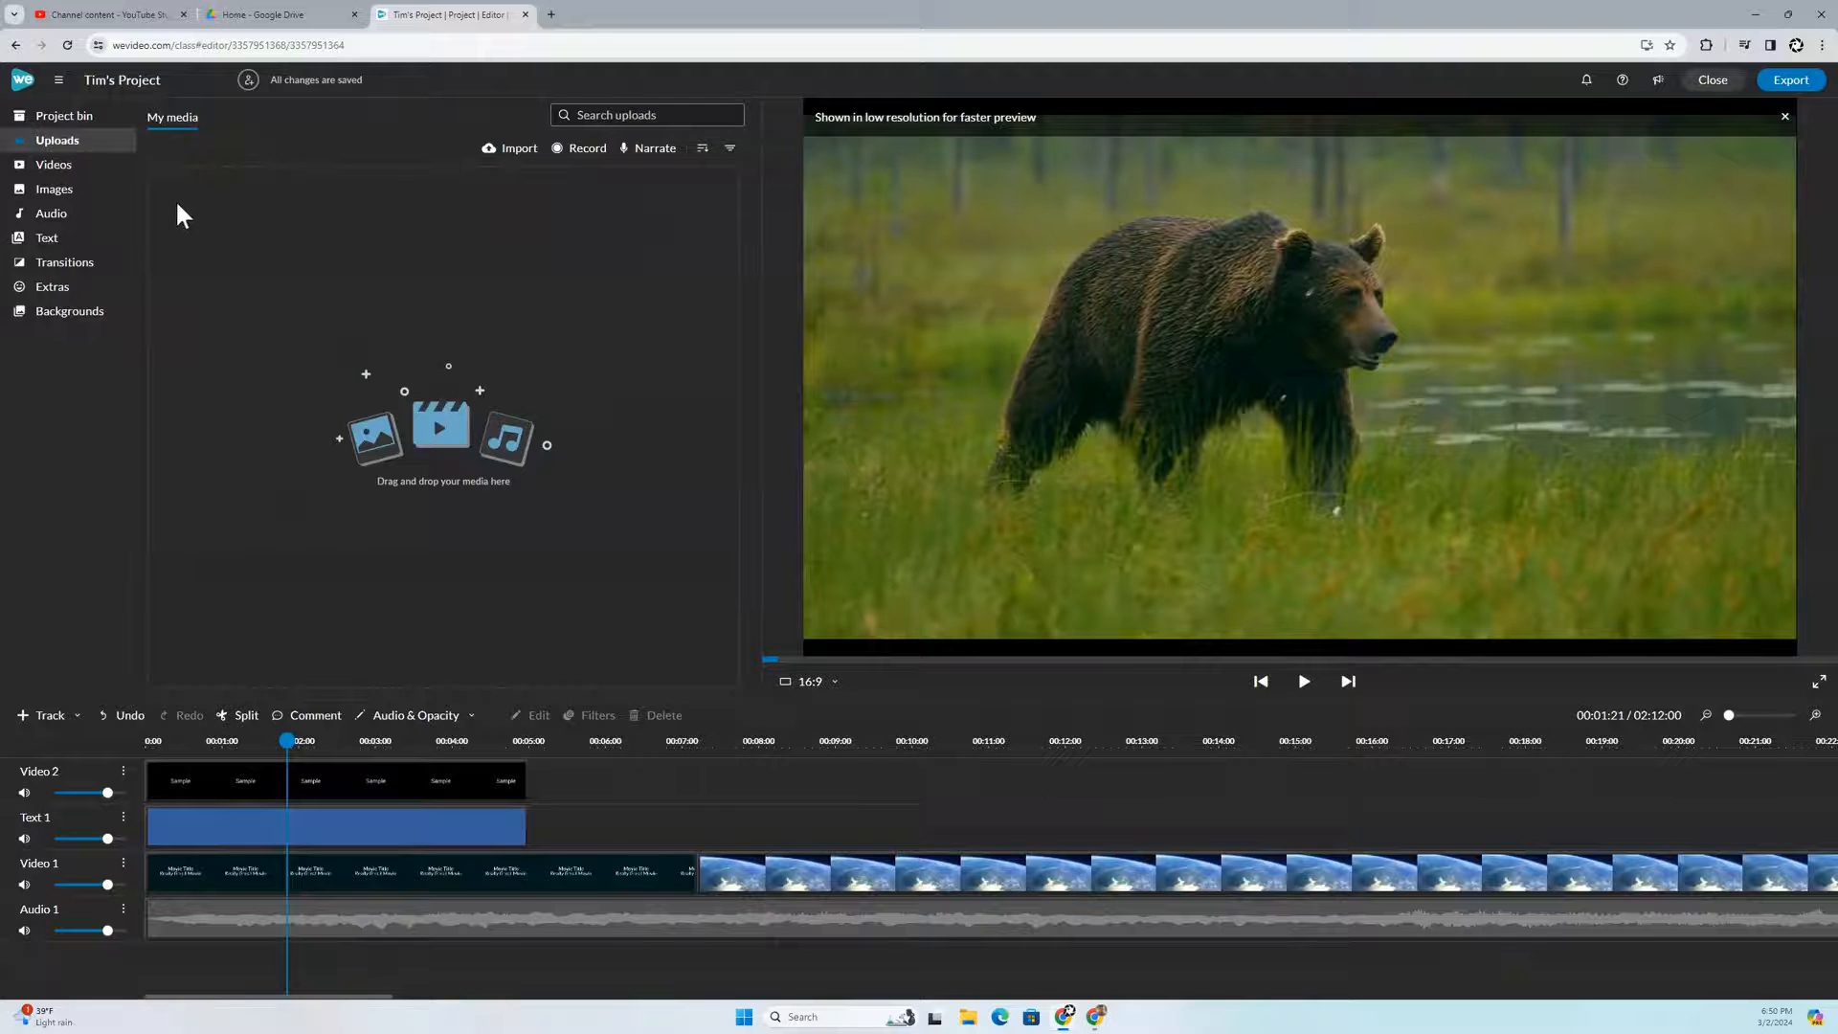
click(498, 153)
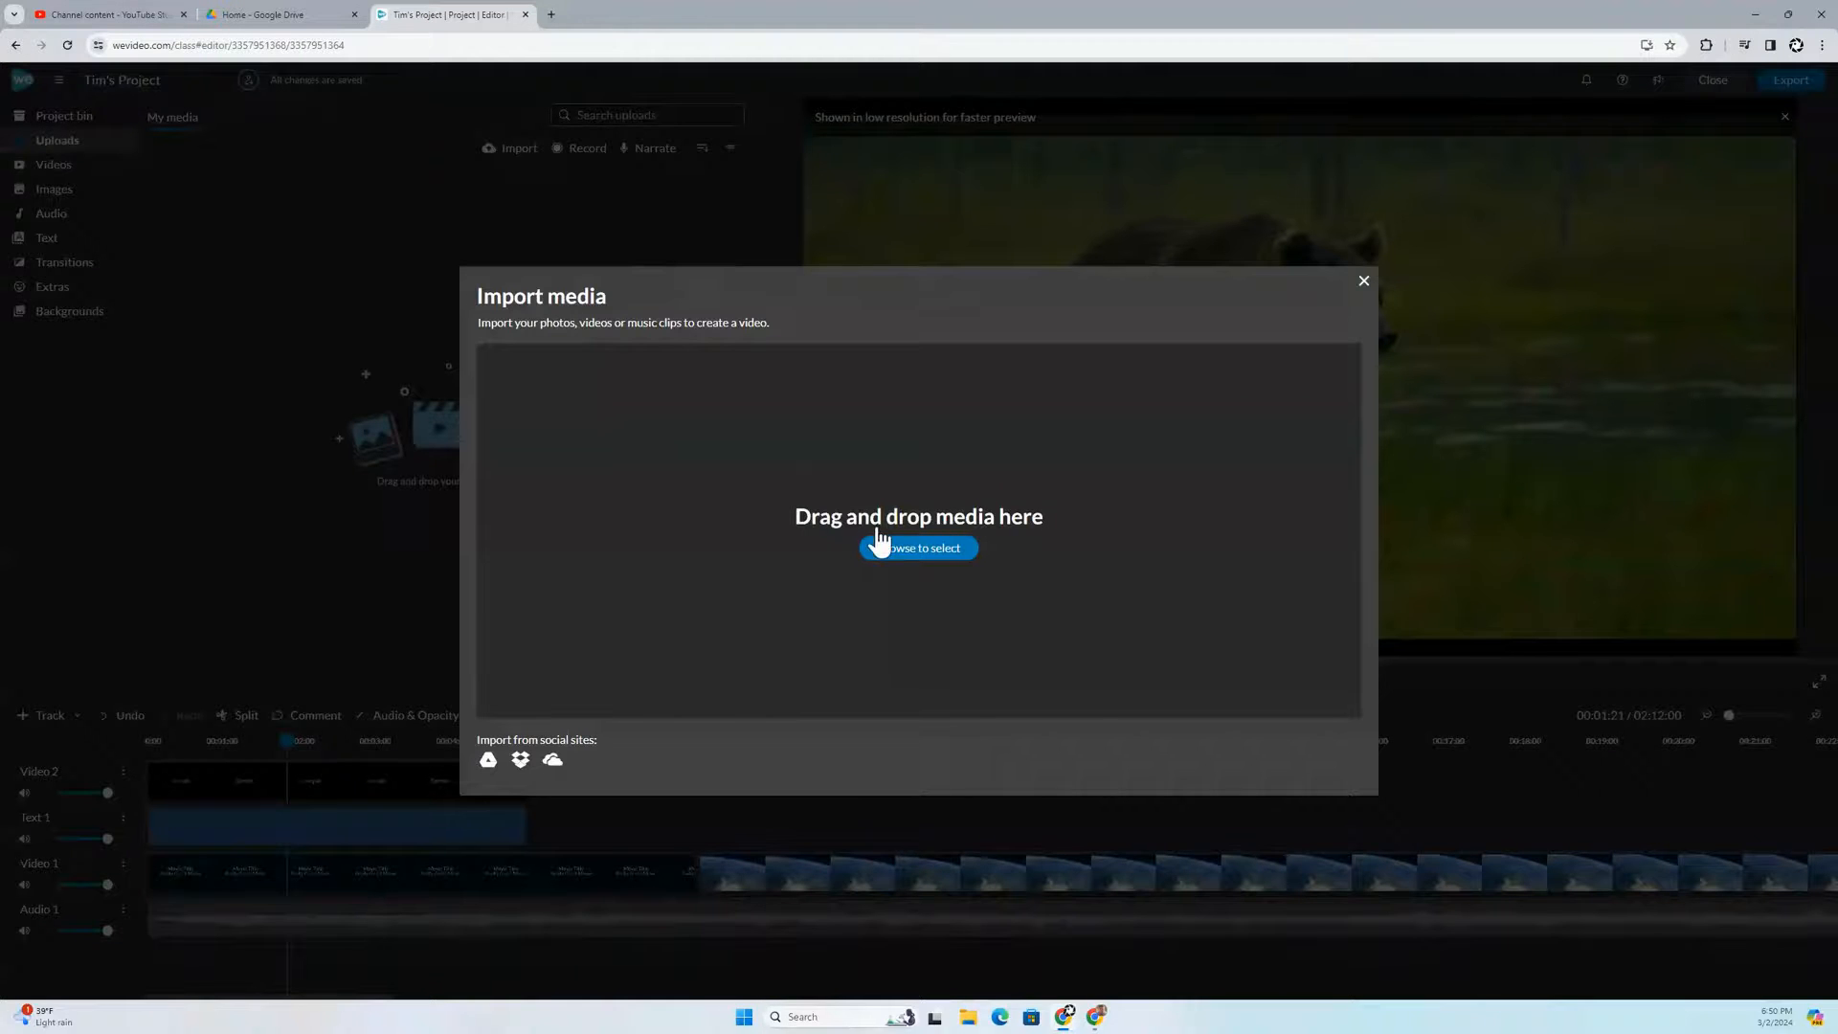
click(488, 761)
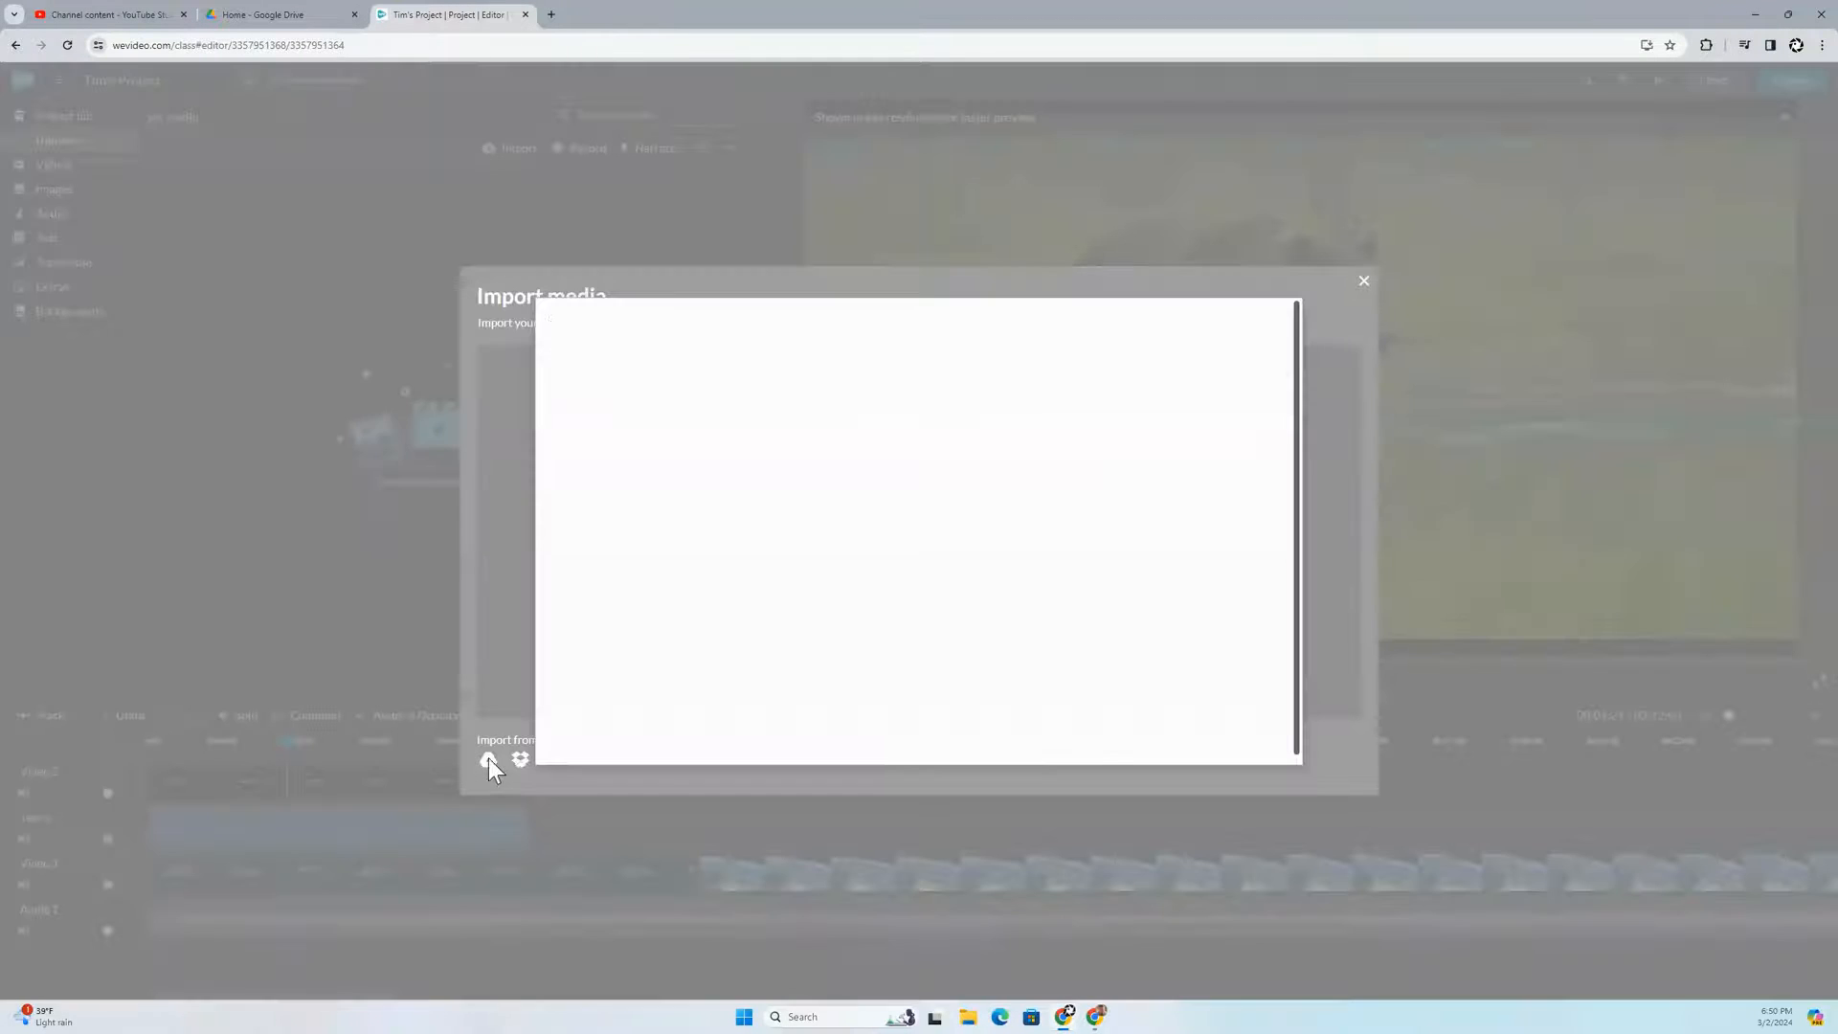
scroll(668, 588, down, 2)
click(658, 515)
click(575, 740)
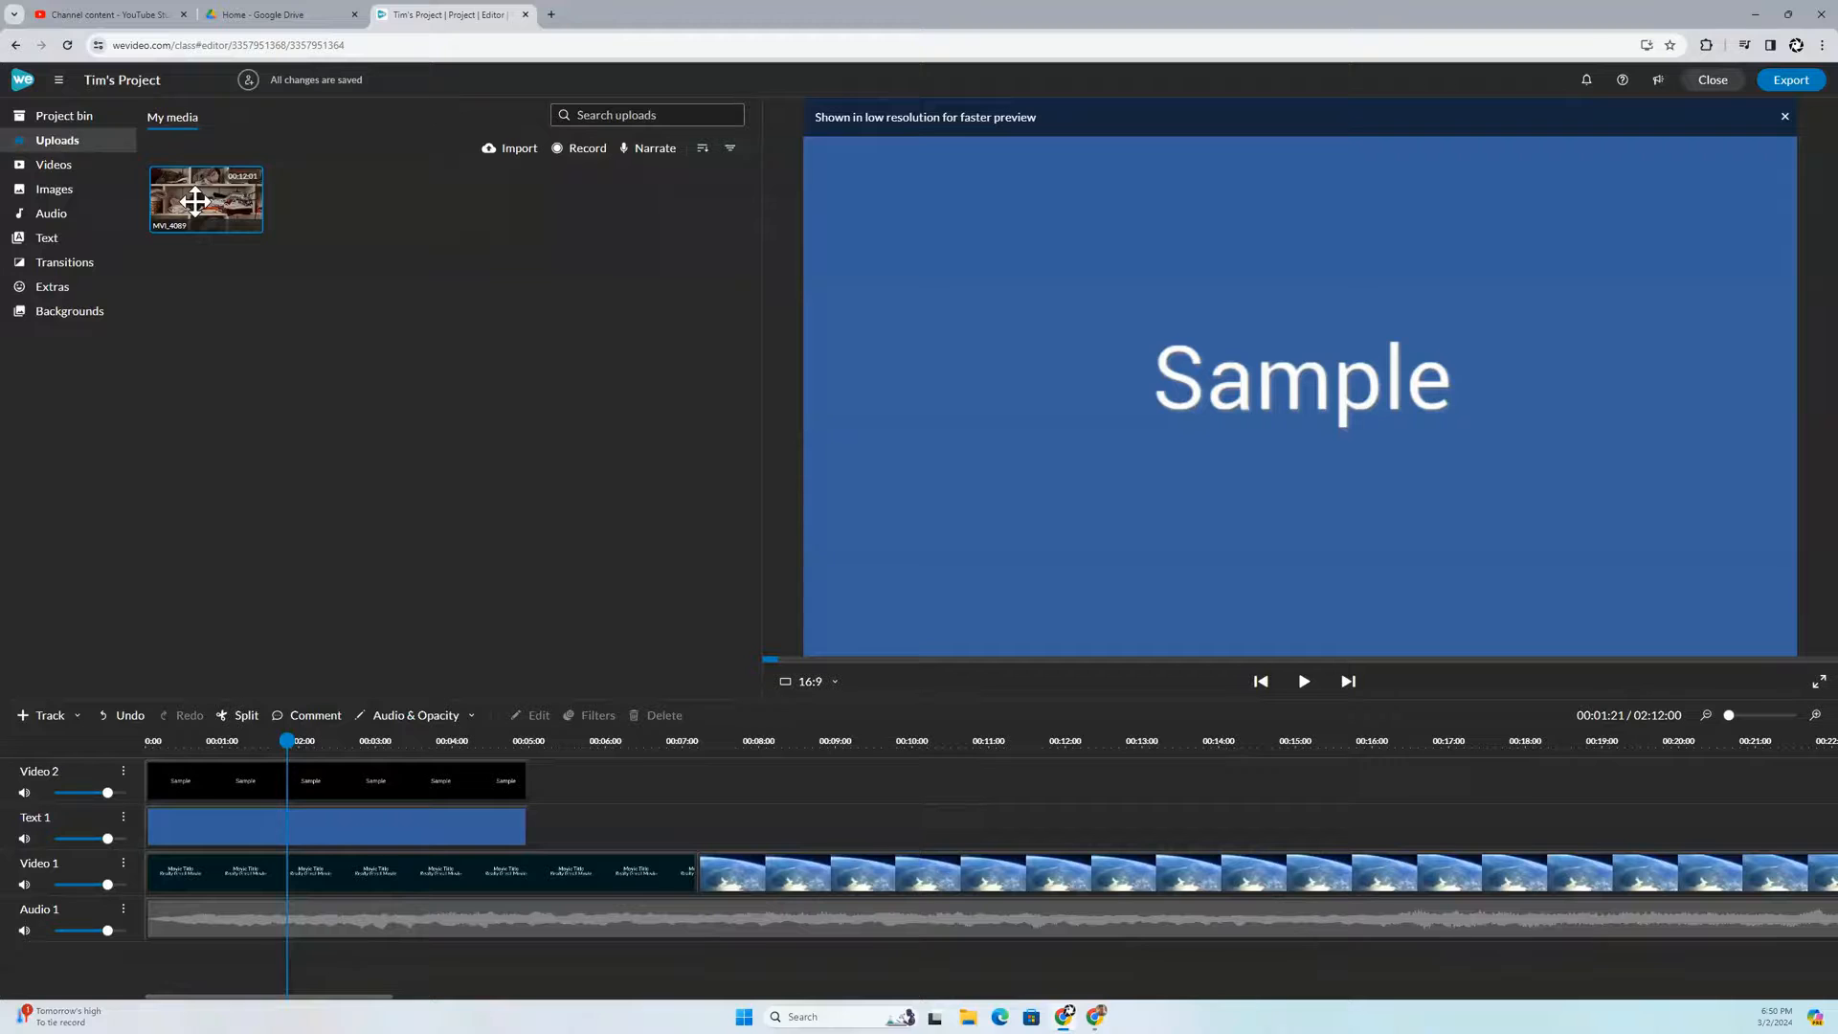
Step: Share the uploaded MVI_4089 video to the project and check it in the project bin
click(86, 117)
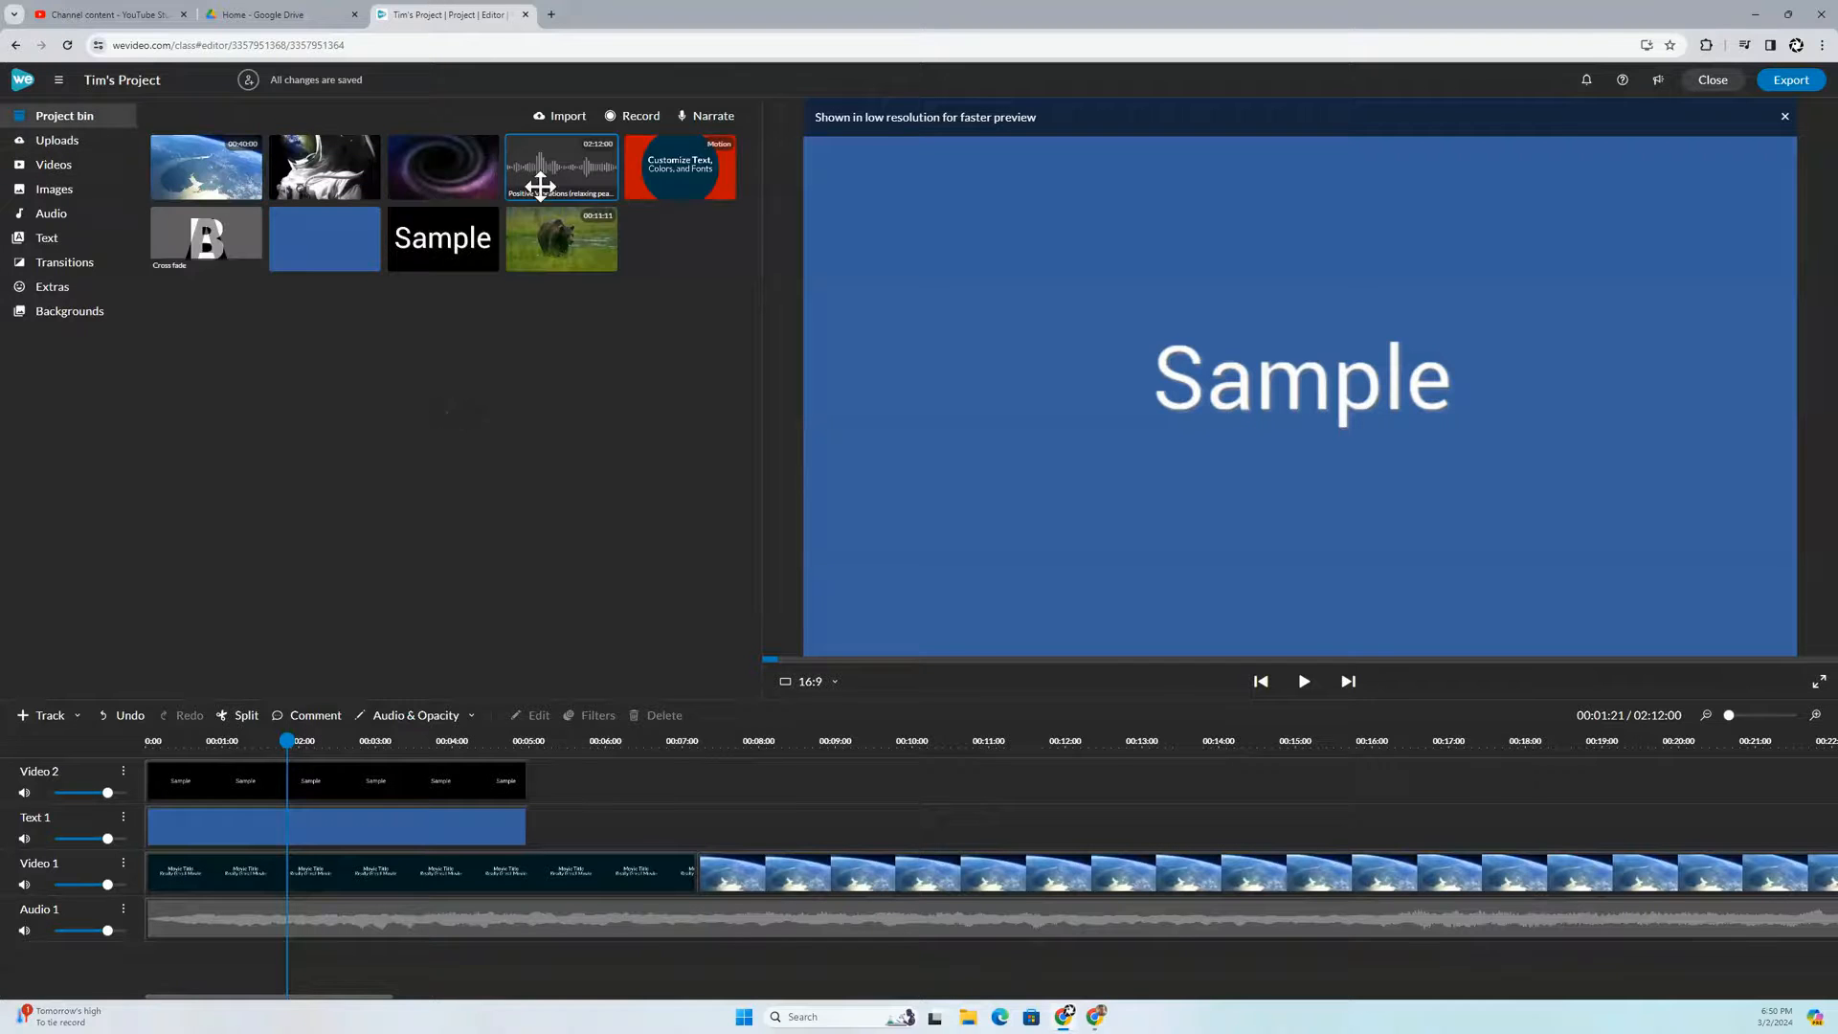
click(45, 144)
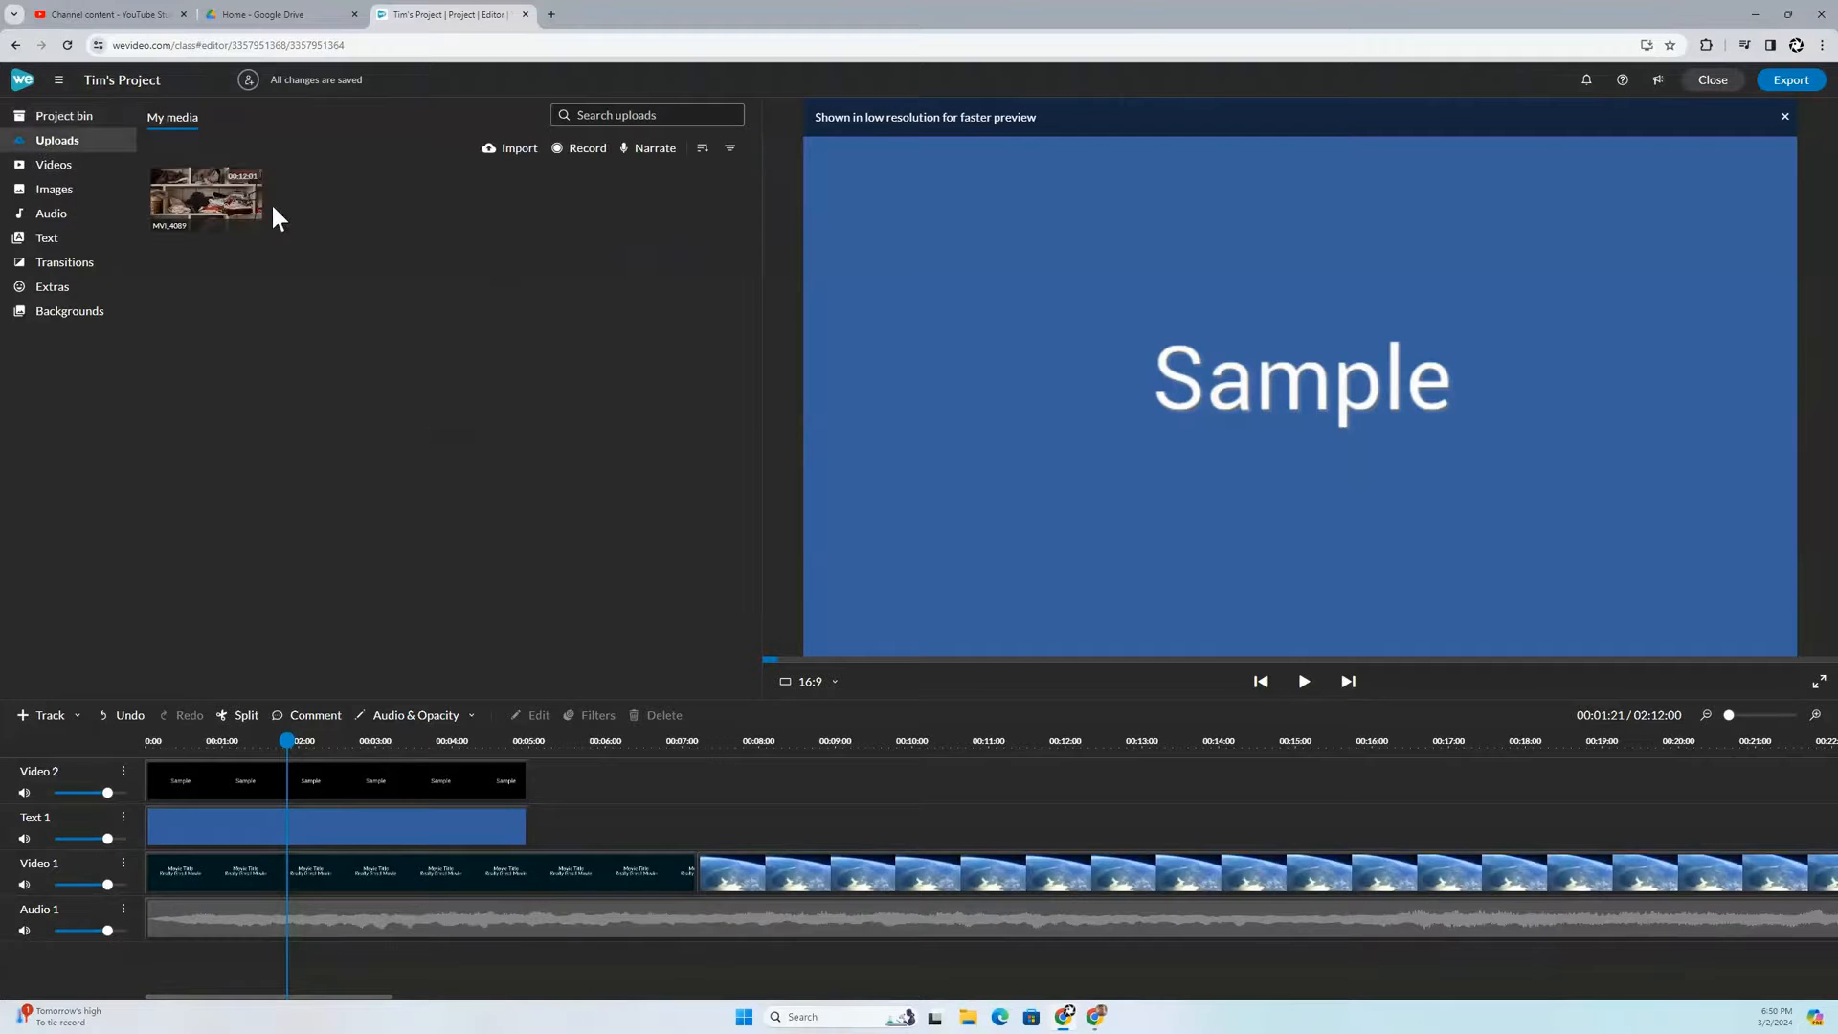
right_click(239, 205)
click(273, 267)
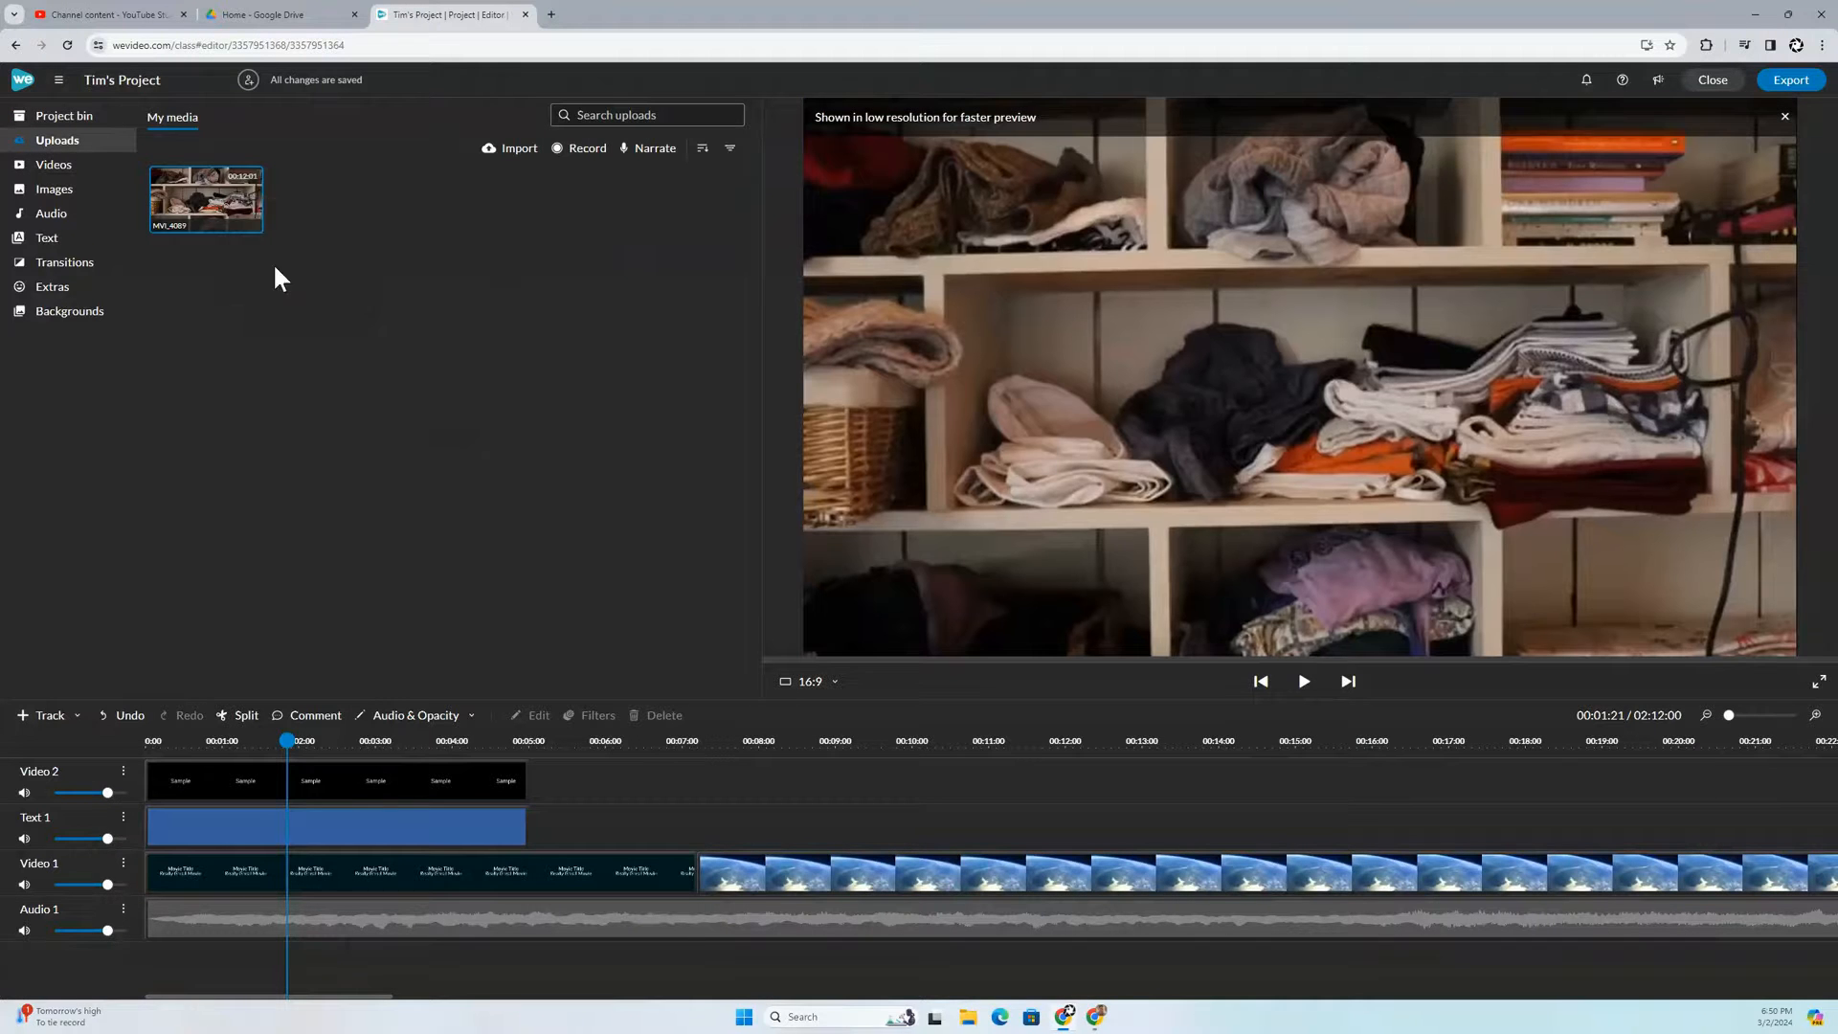
click(1014, 574)
click(69, 117)
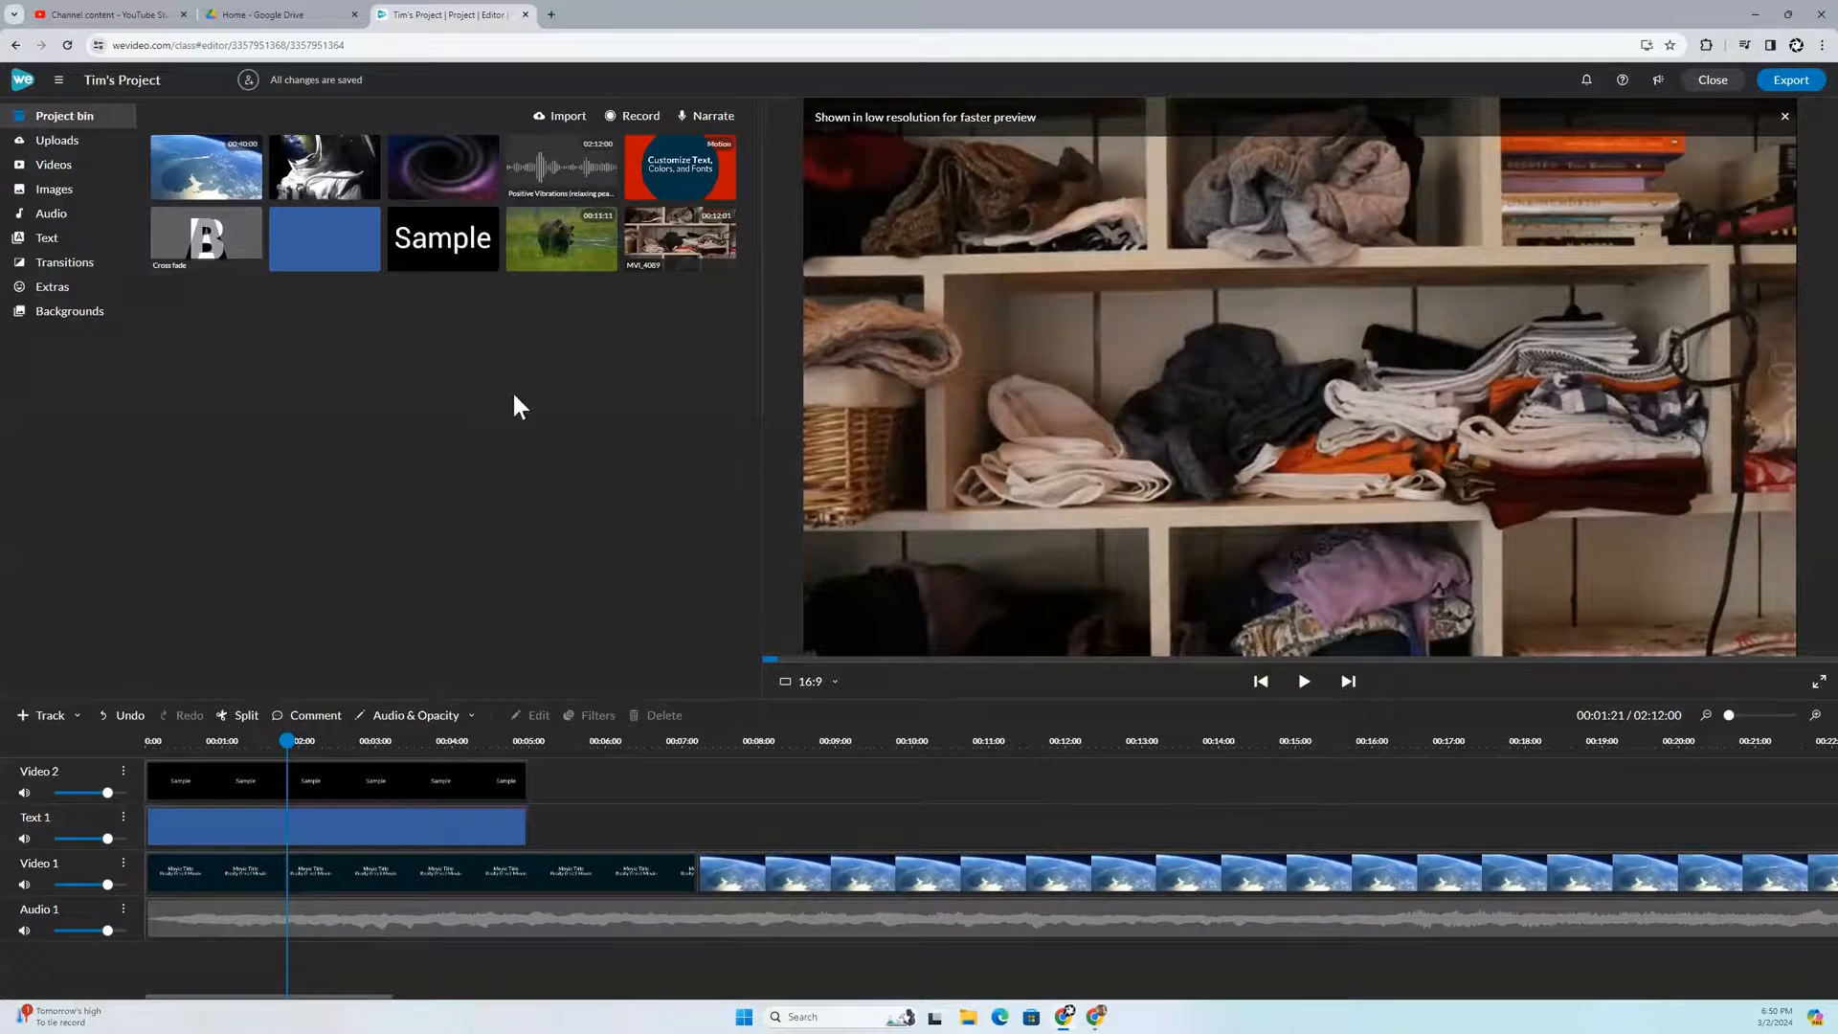
Step: Preview part of the MVI_4089 video from the project bin and pause it
mouse_move(691, 245)
mouse_down()
mouse_move(687, 296)
mouse_move(674, 257)
mouse_up()
click(1307, 688)
click(1306, 686)
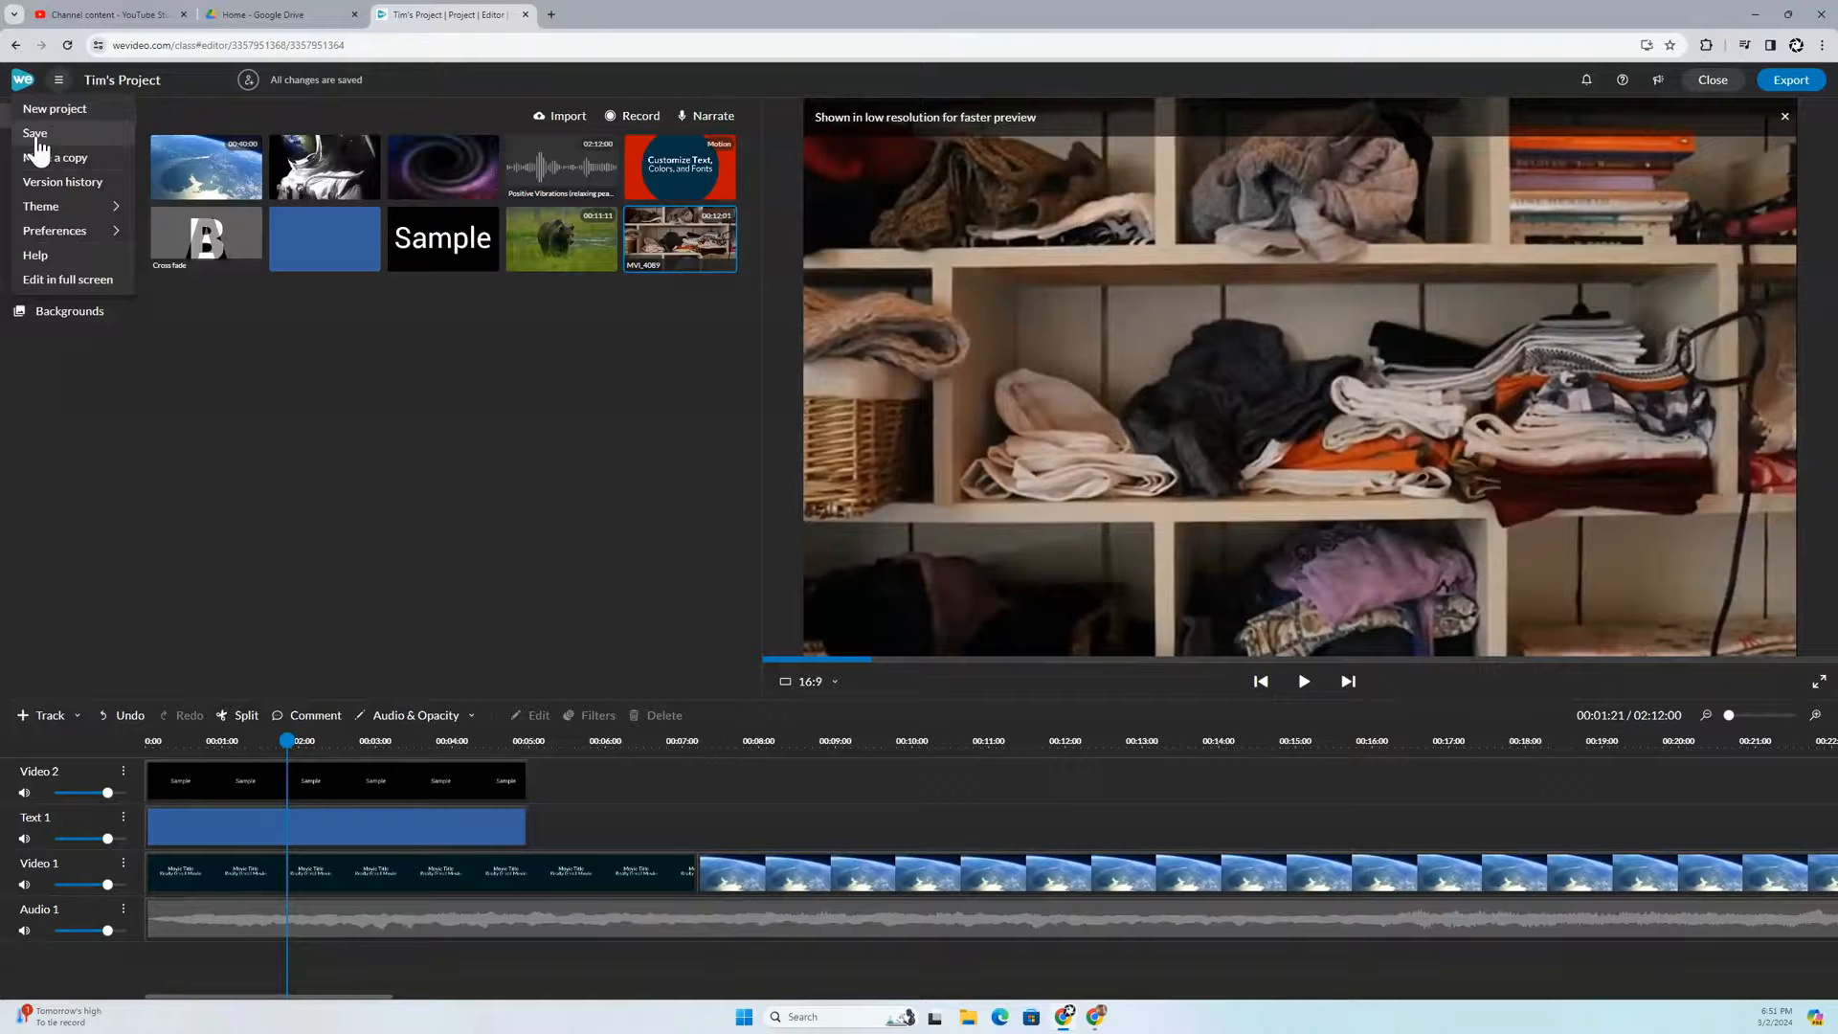
Step: Save the project and view the editor's theme and preferences options
click(36, 139)
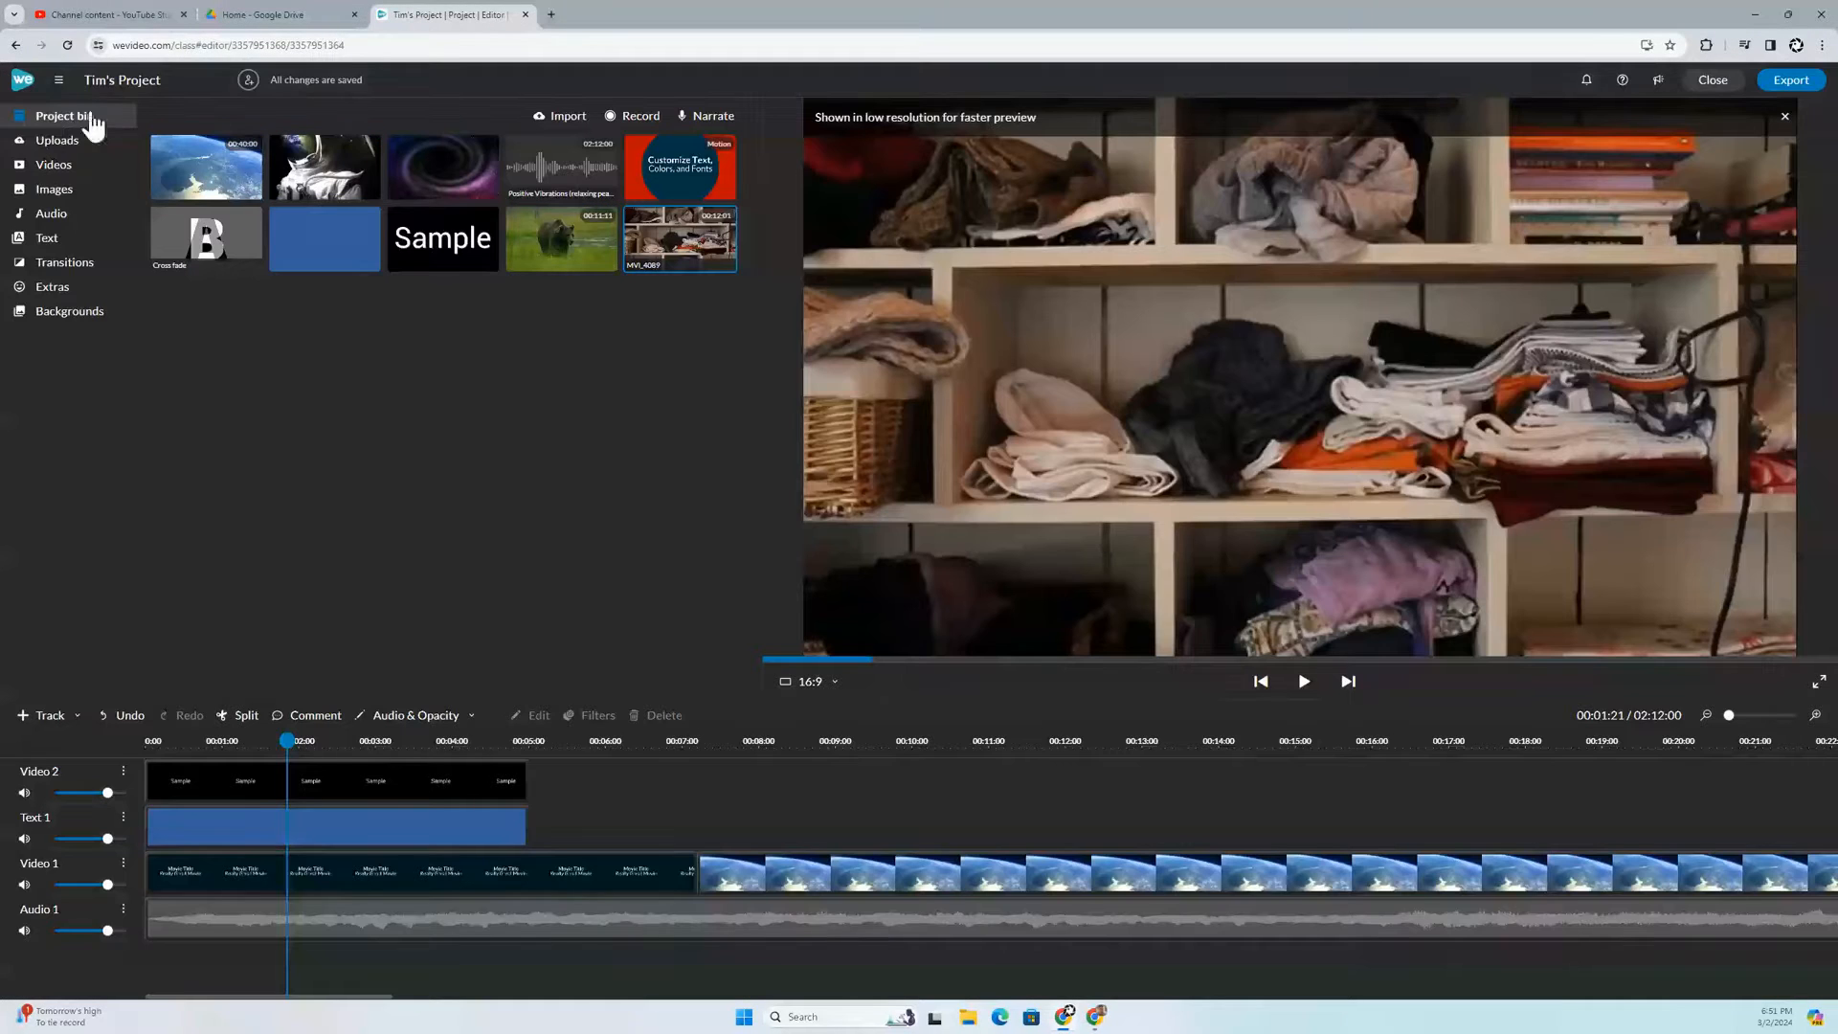
click(58, 81)
mouse_move(96, 207)
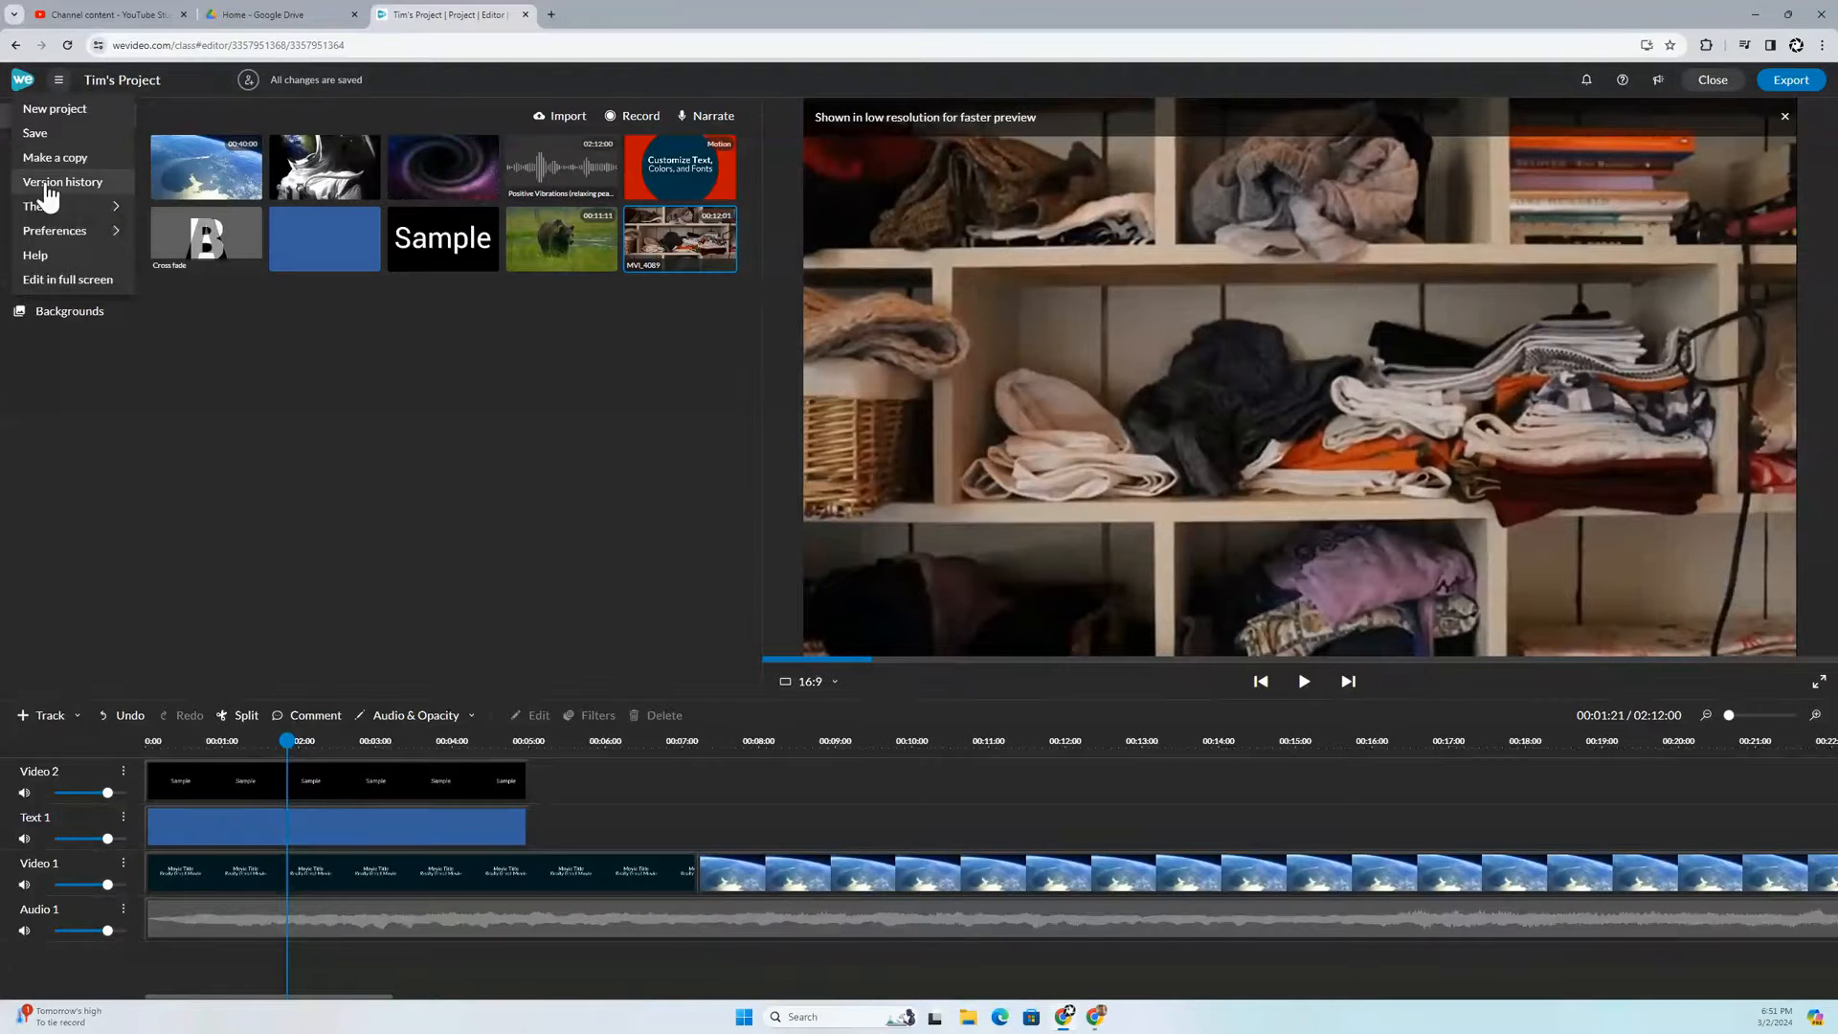
mouse_move(65, 235)
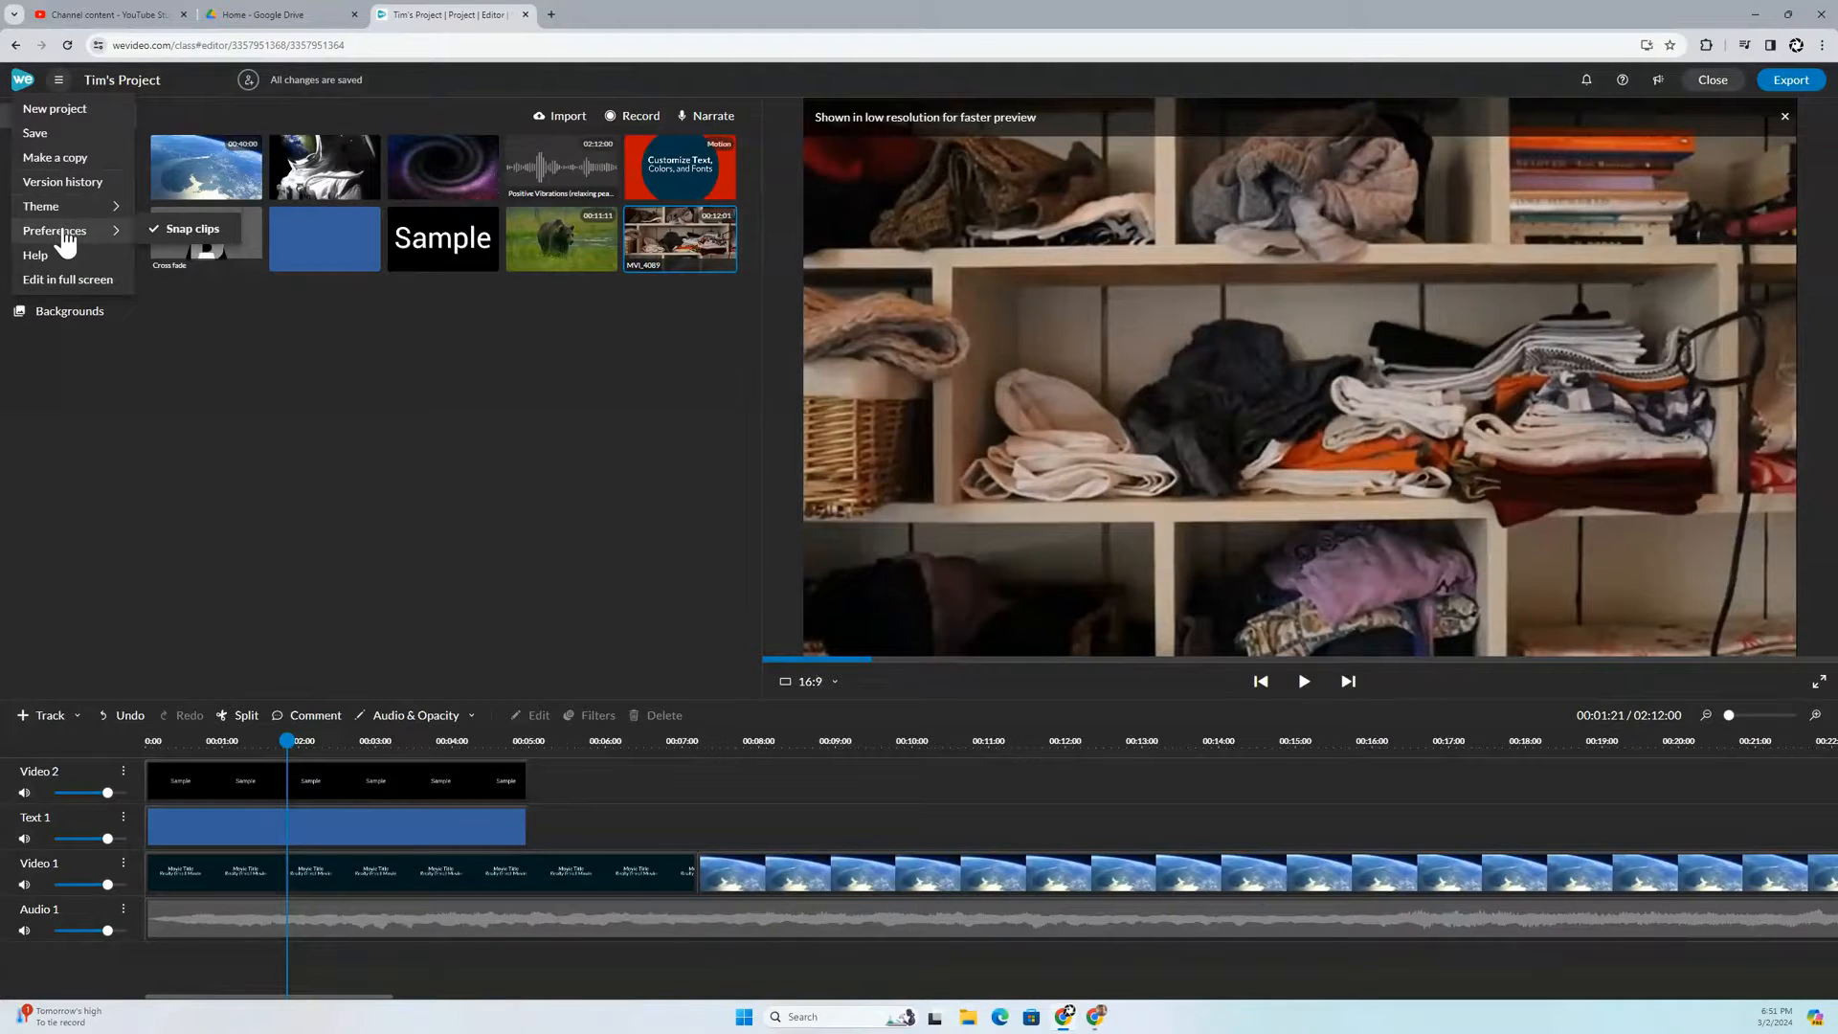
click(221, 360)
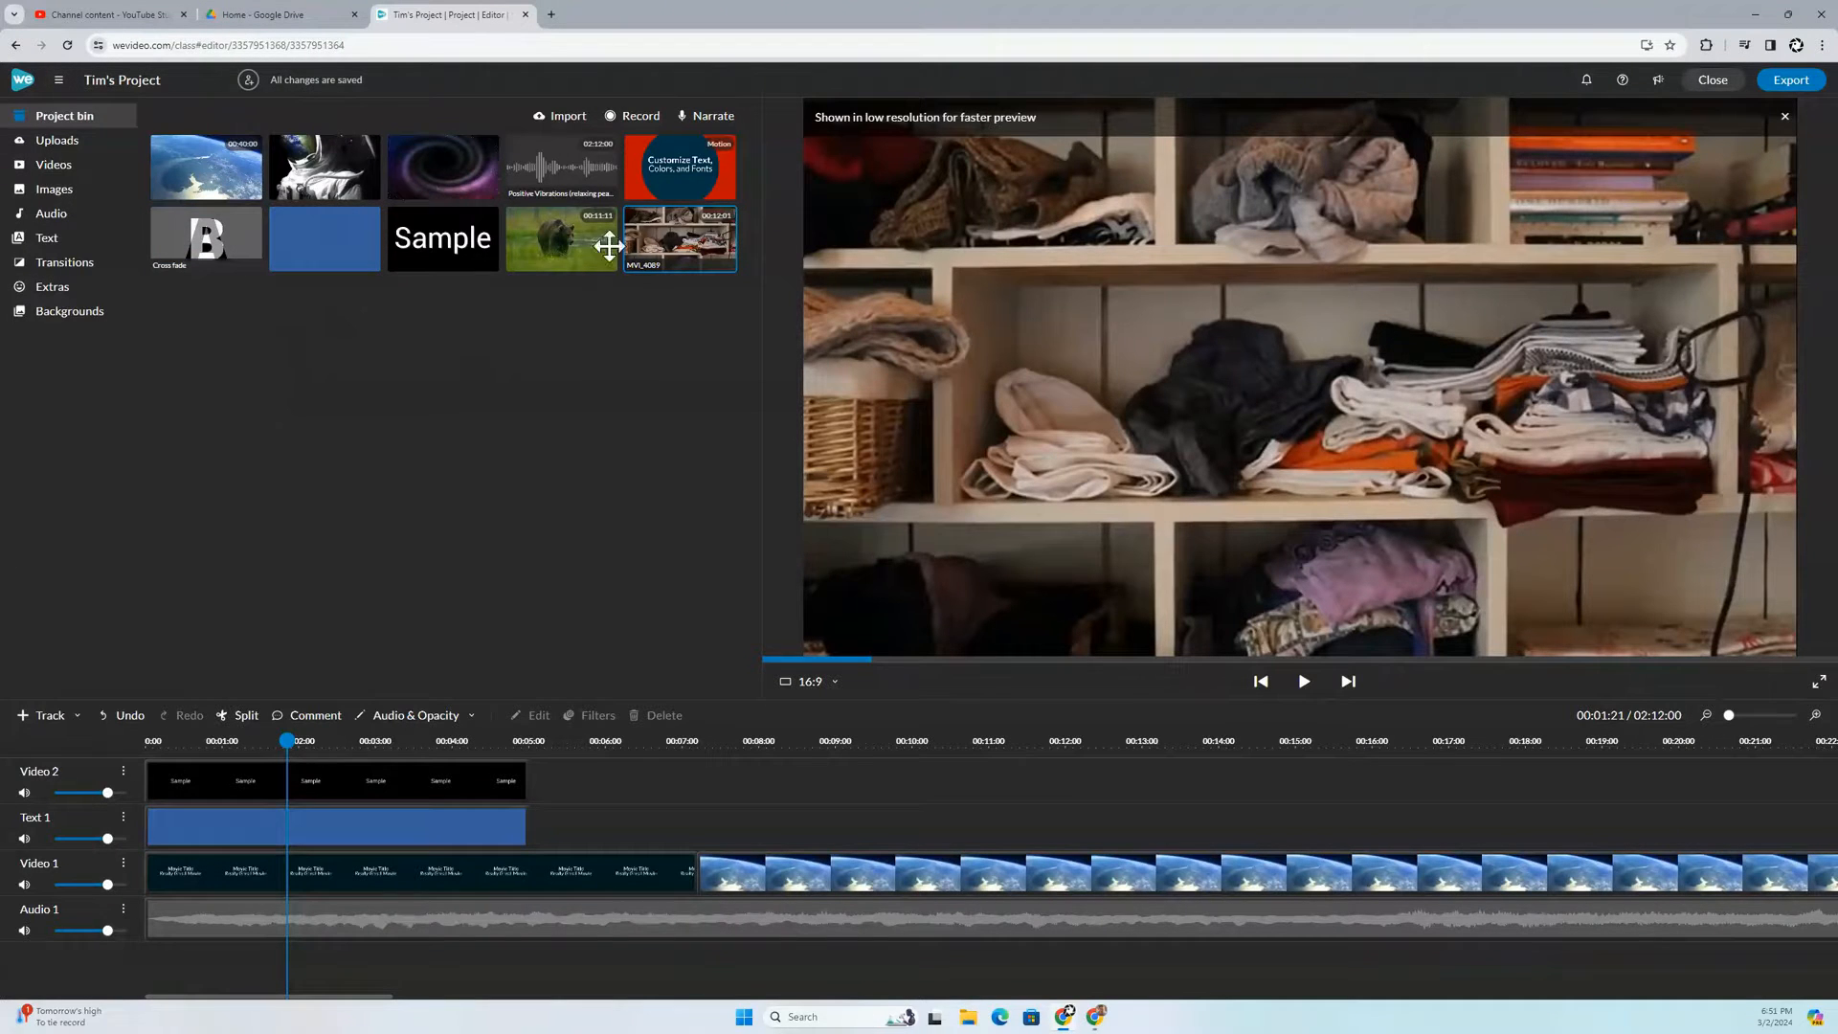
Step: Play the timeline from about 4 seconds, pause it, and place the playhead at 00:09:15 over the Earth clip
drag(287, 741, 446, 741)
click(1304, 681)
click(1305, 687)
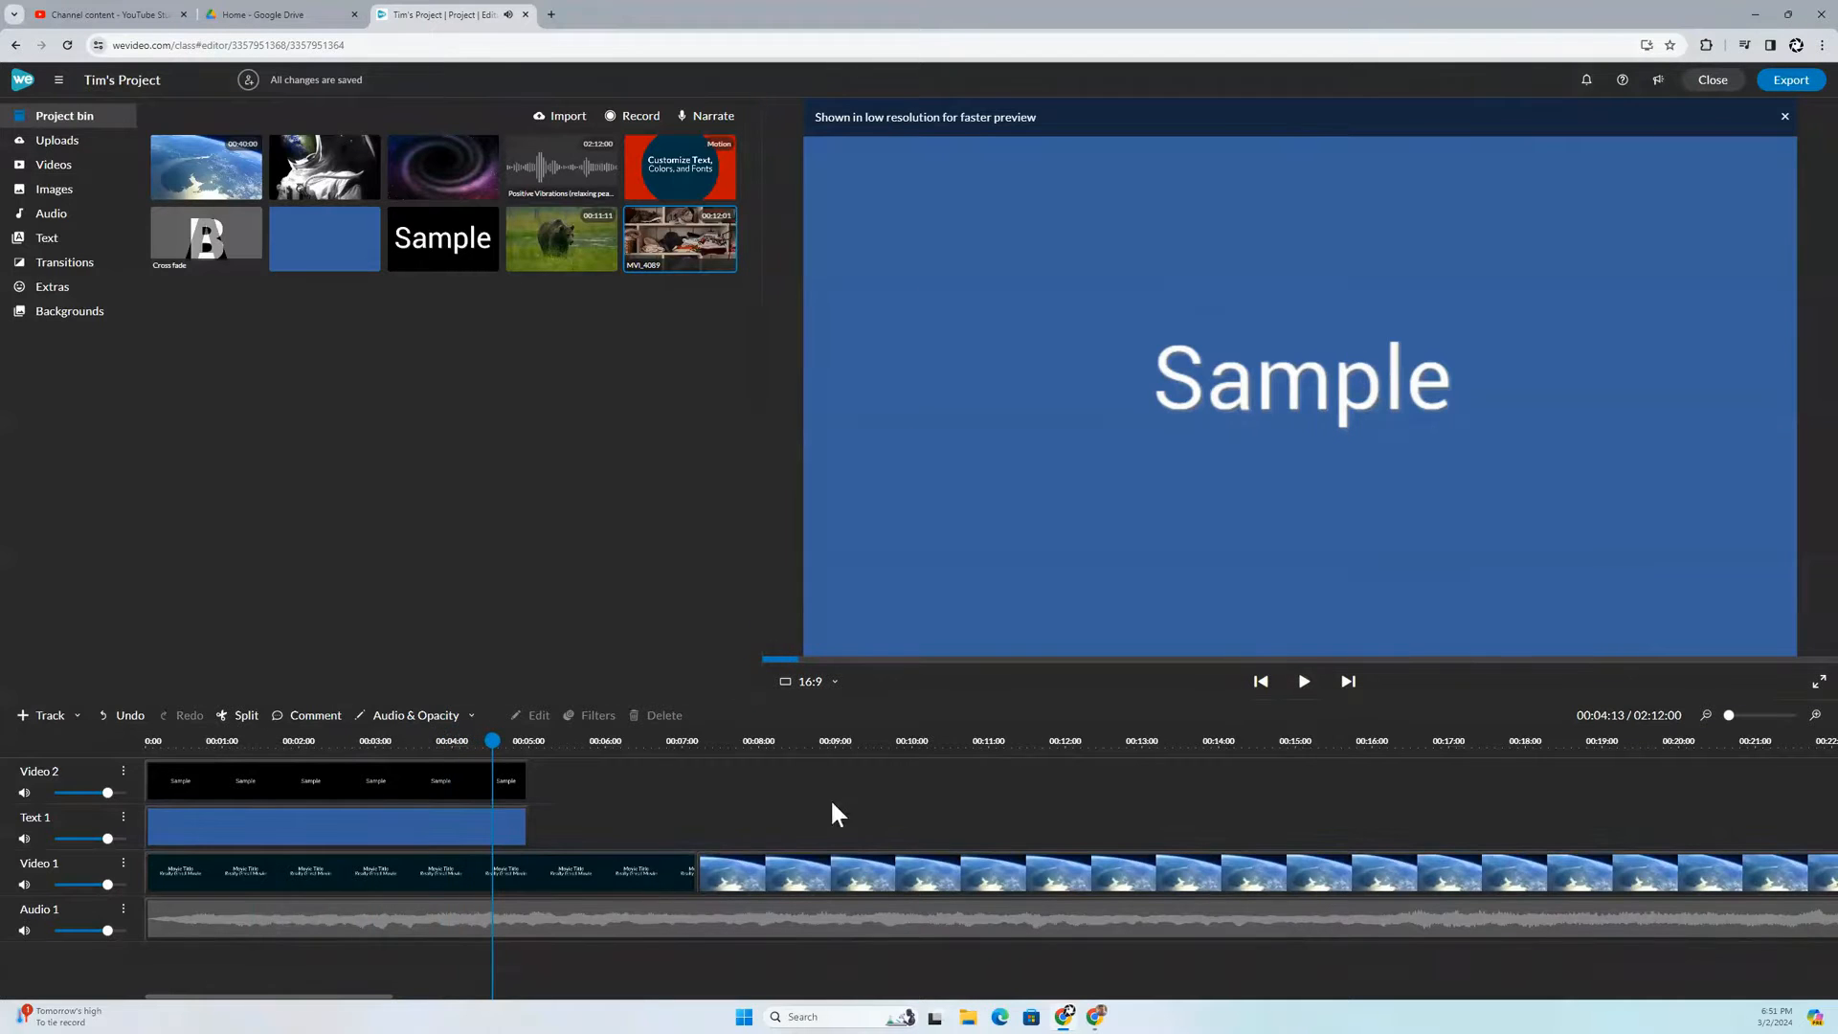
click(881, 741)
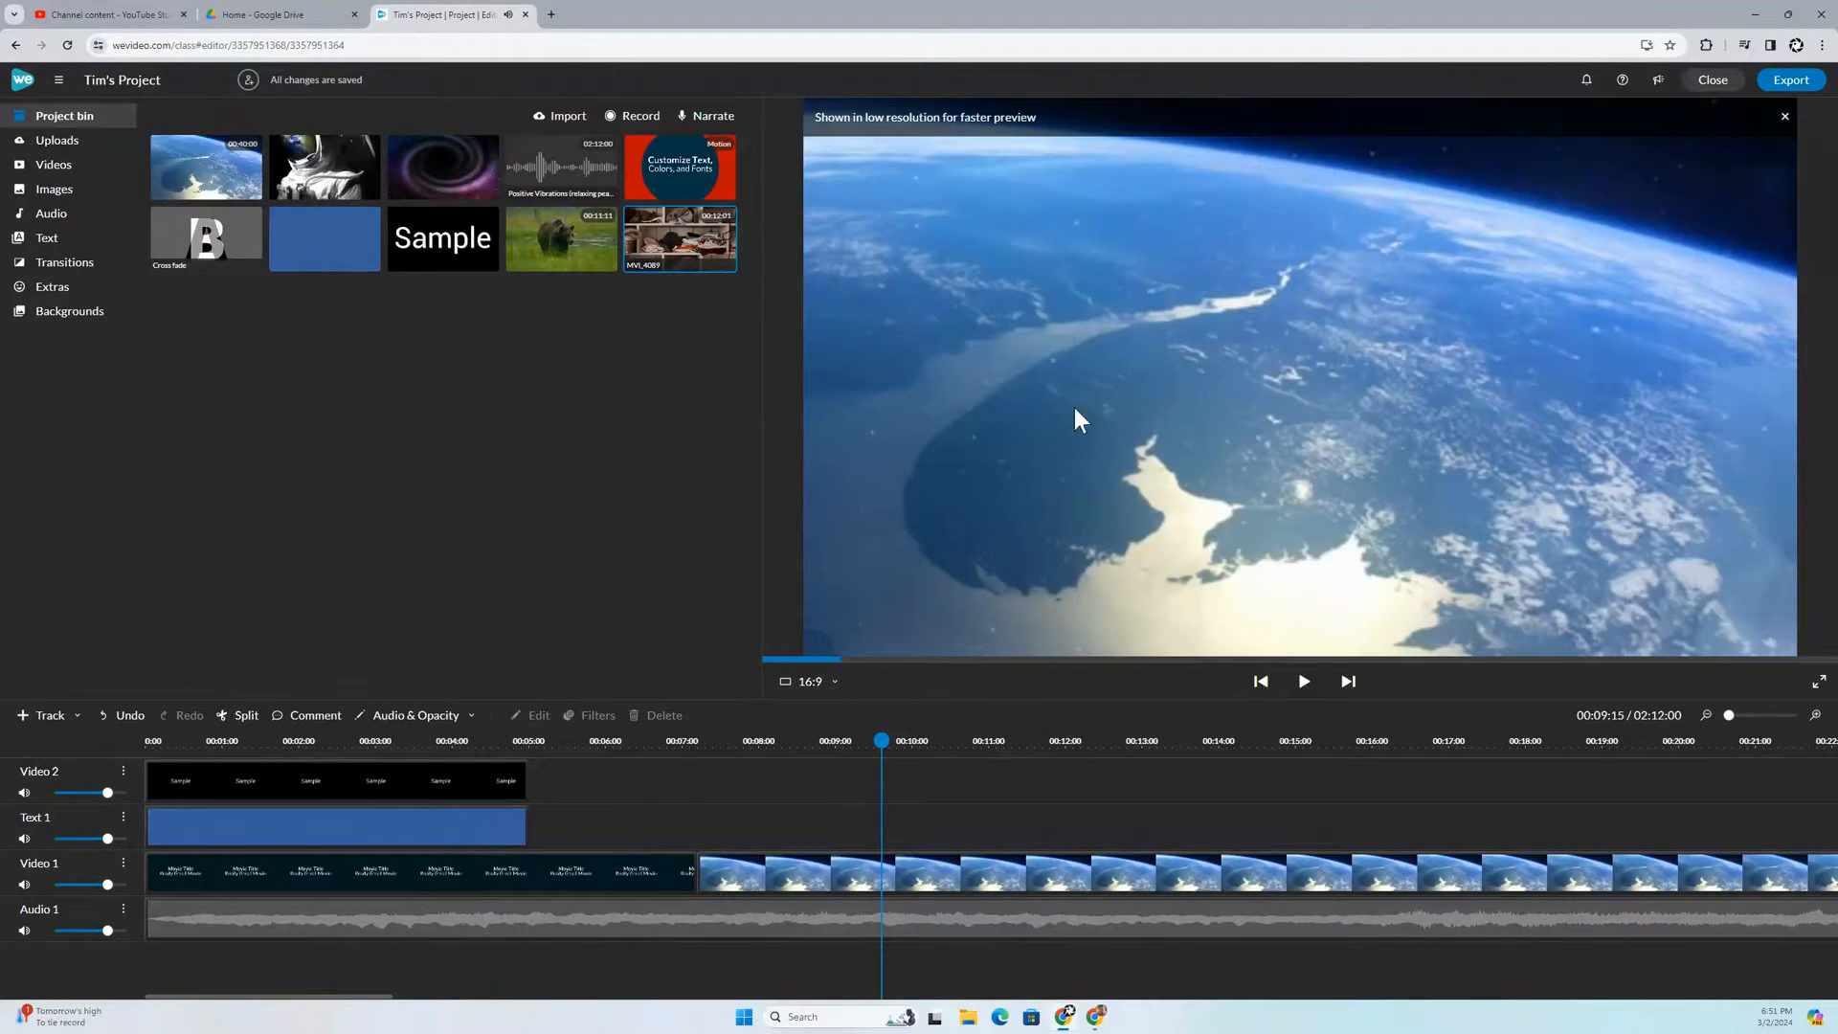
Step: Give the timeline area more height, slightly widen the preview area, and switch the editor to full screen editing
drag(723, 699, 713, 627)
mouse_move(767, 451)
mouse_down()
mouse_move(1177, 480)
mouse_move(976, 459)
mouse_move(624, 467)
mouse_move(752, 465)
mouse_up()
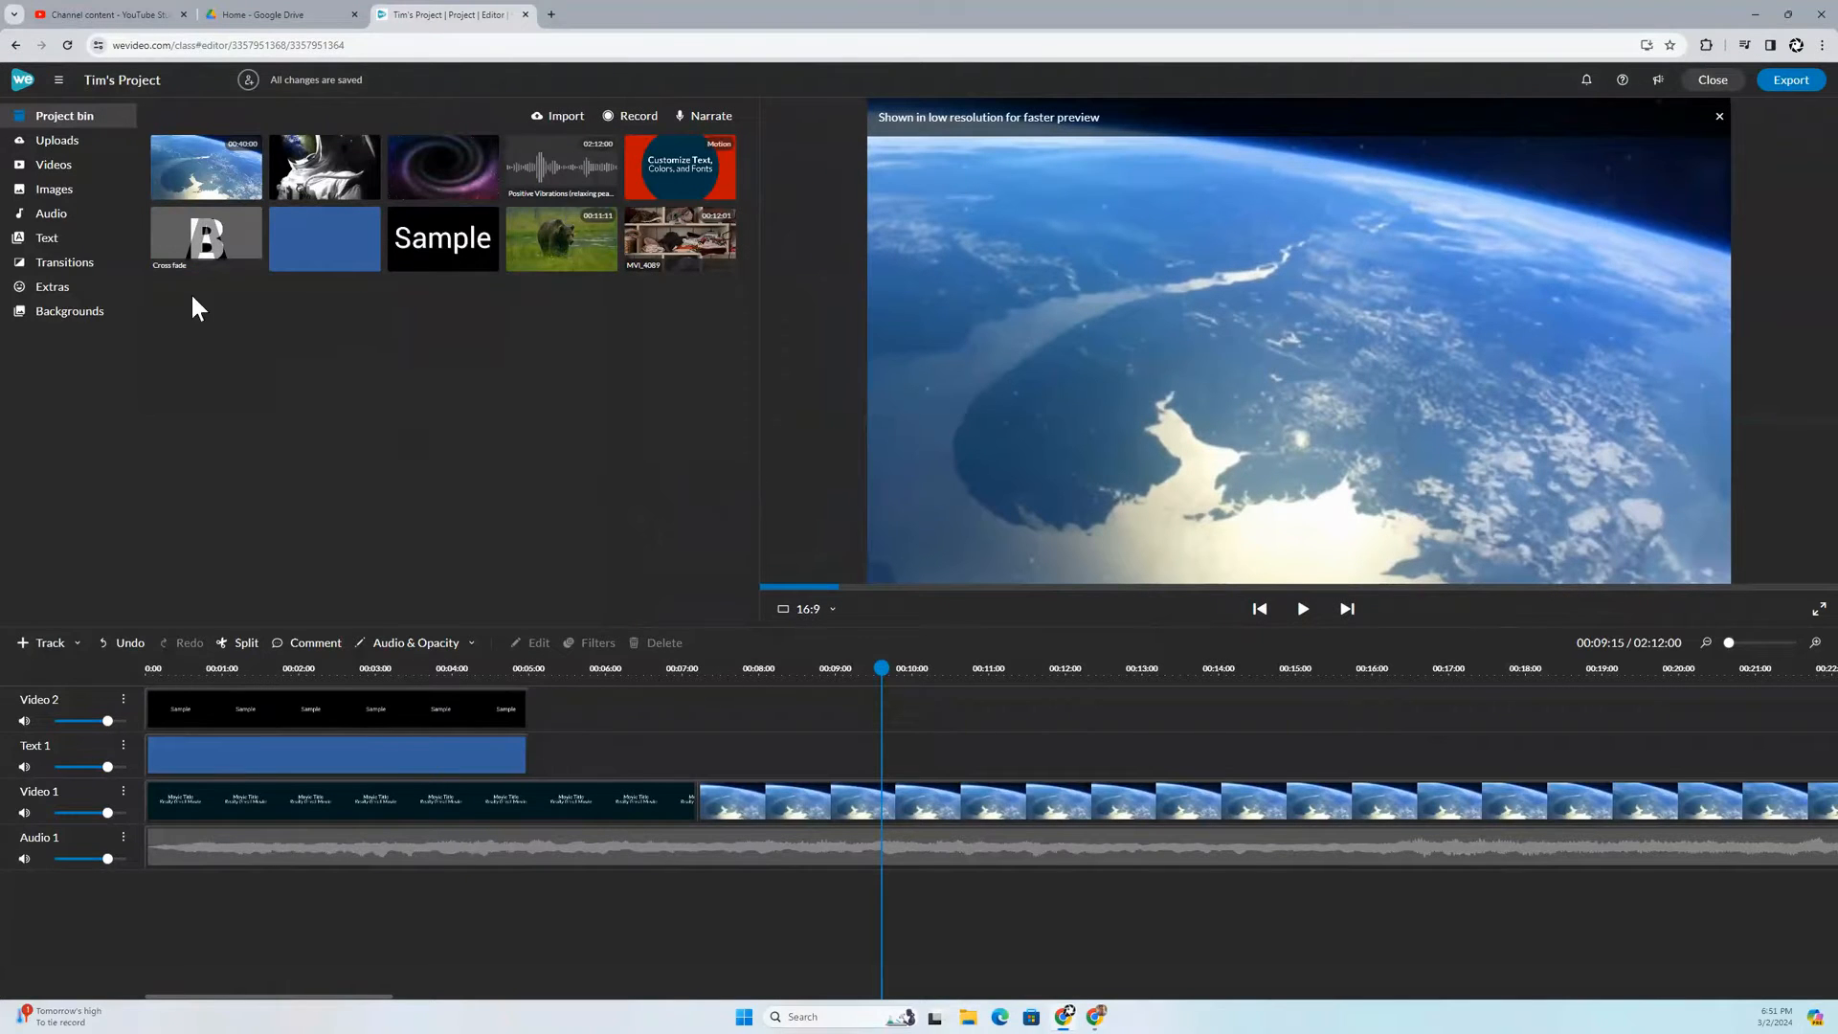
click(59, 80)
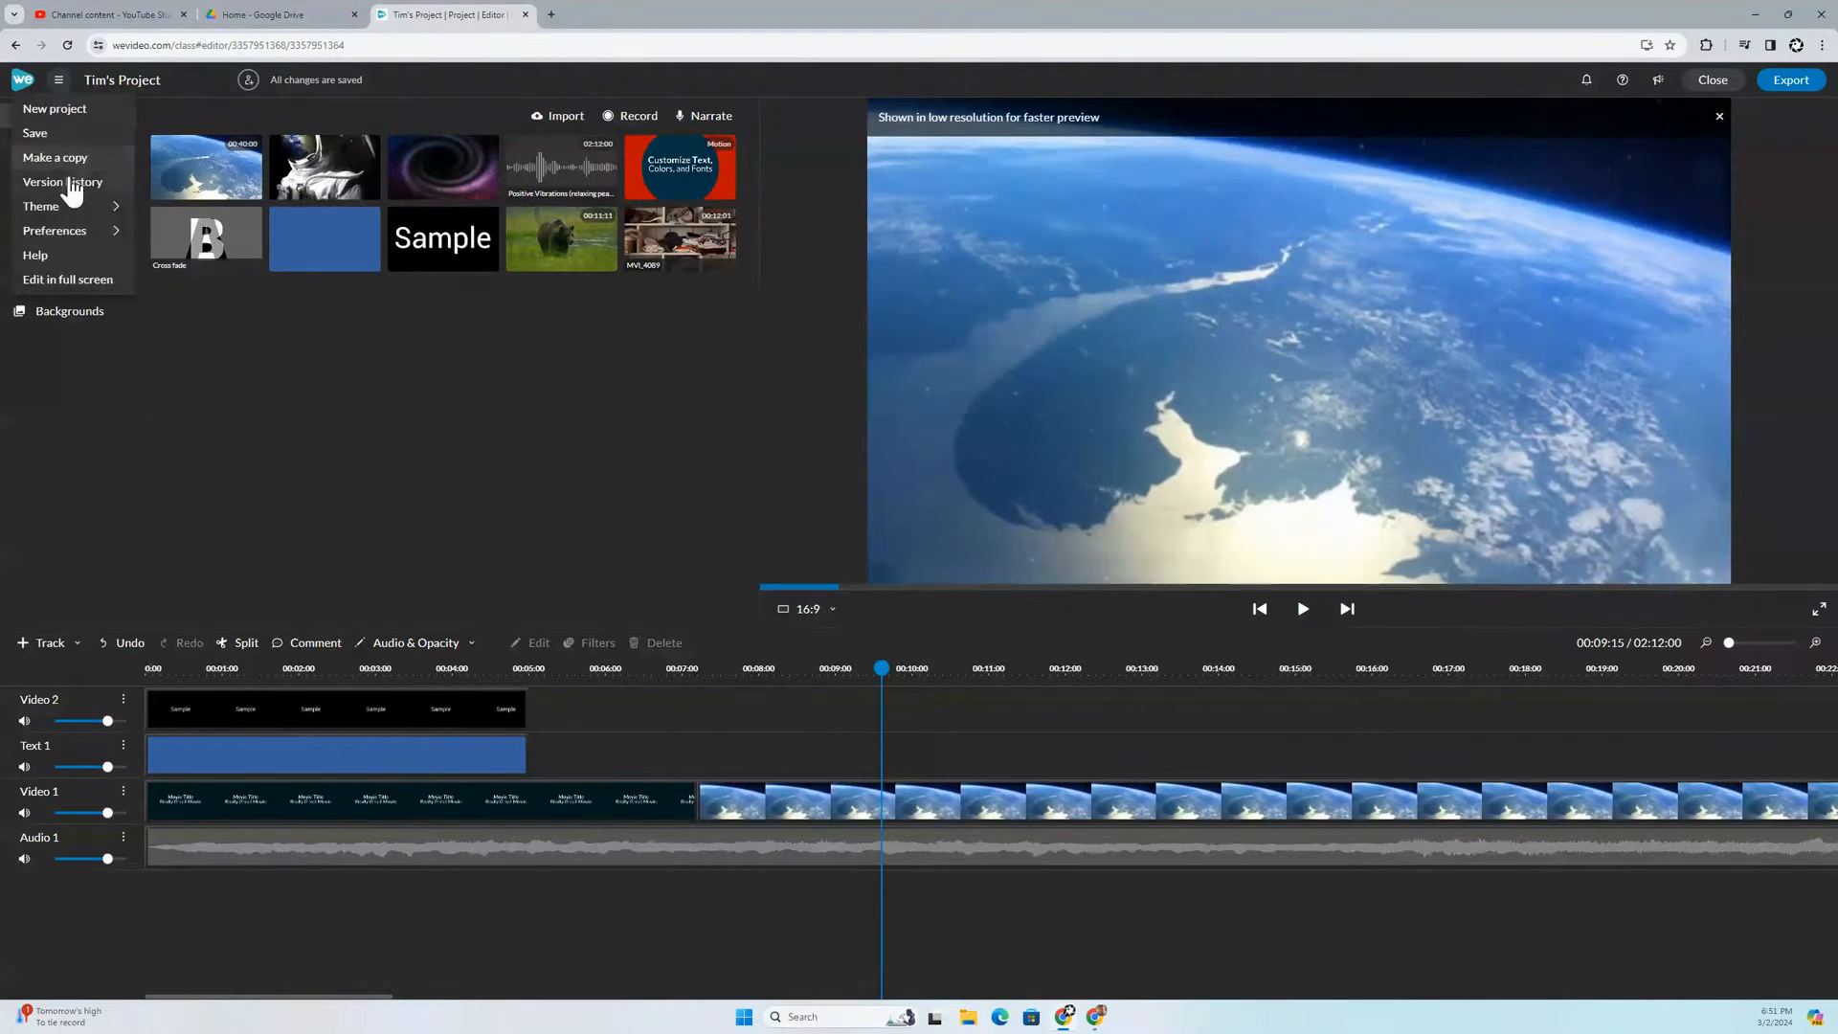
click(74, 285)
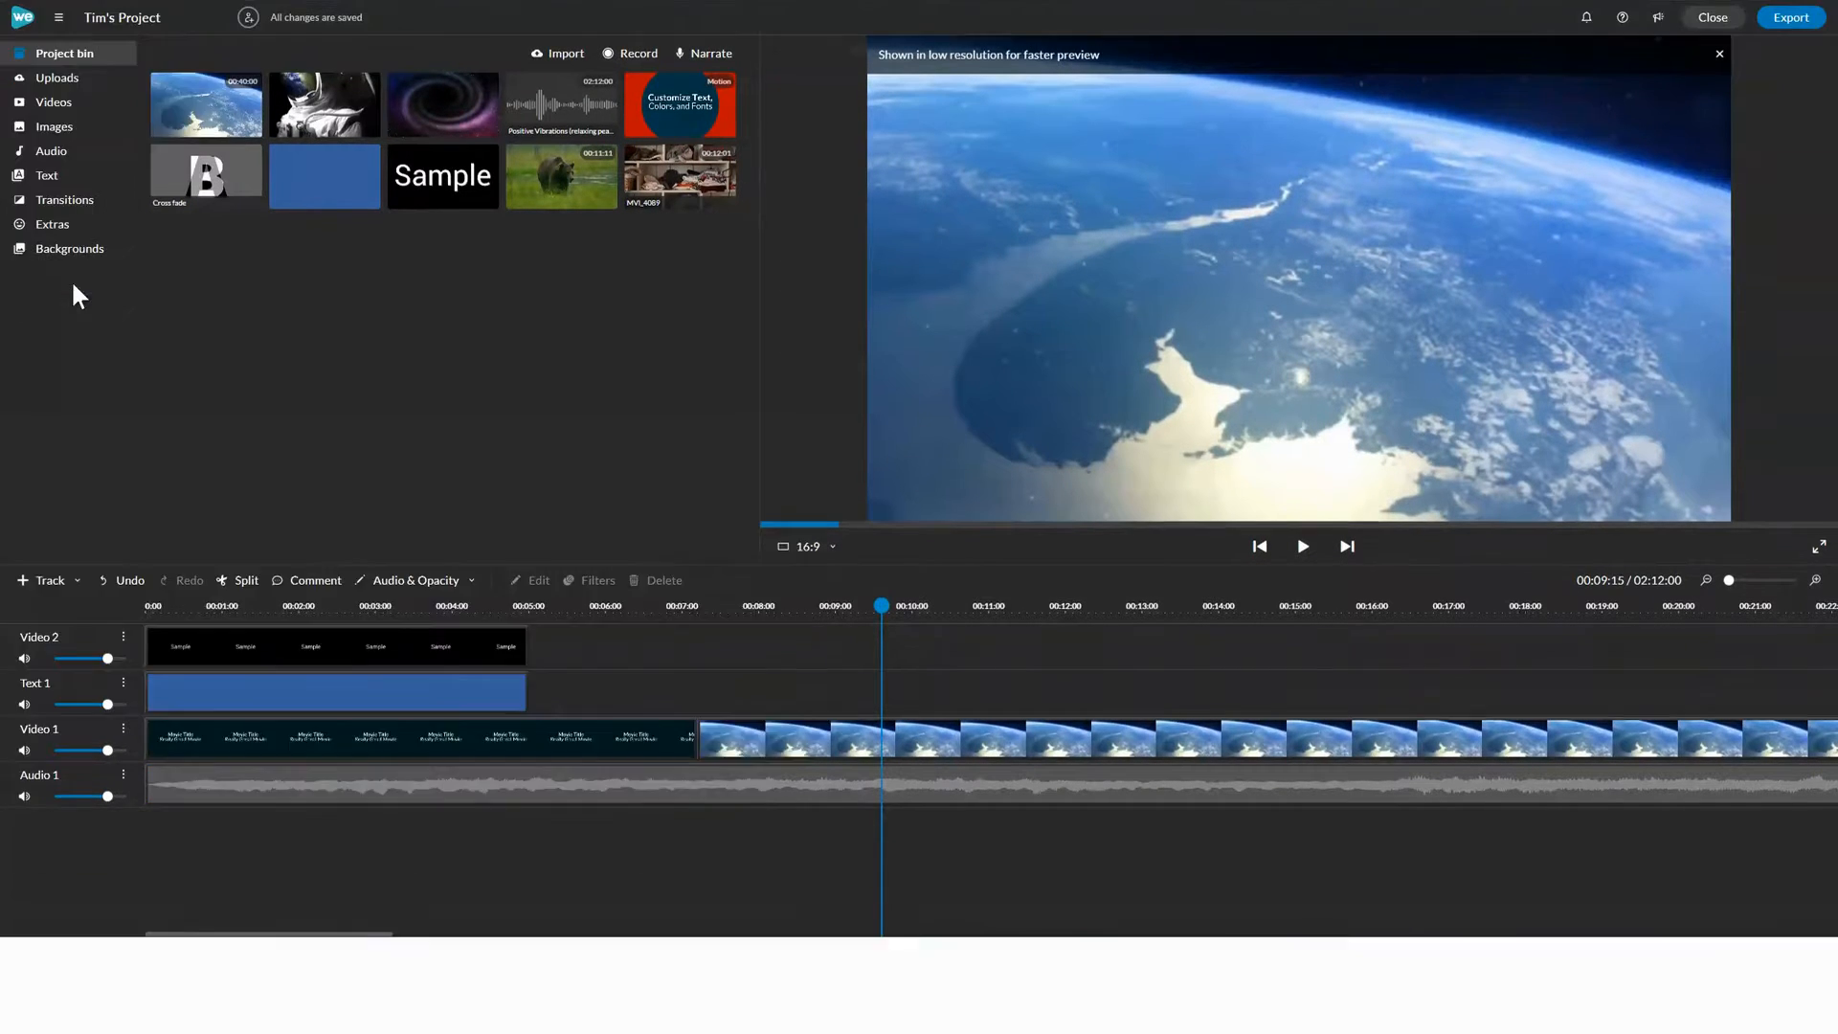